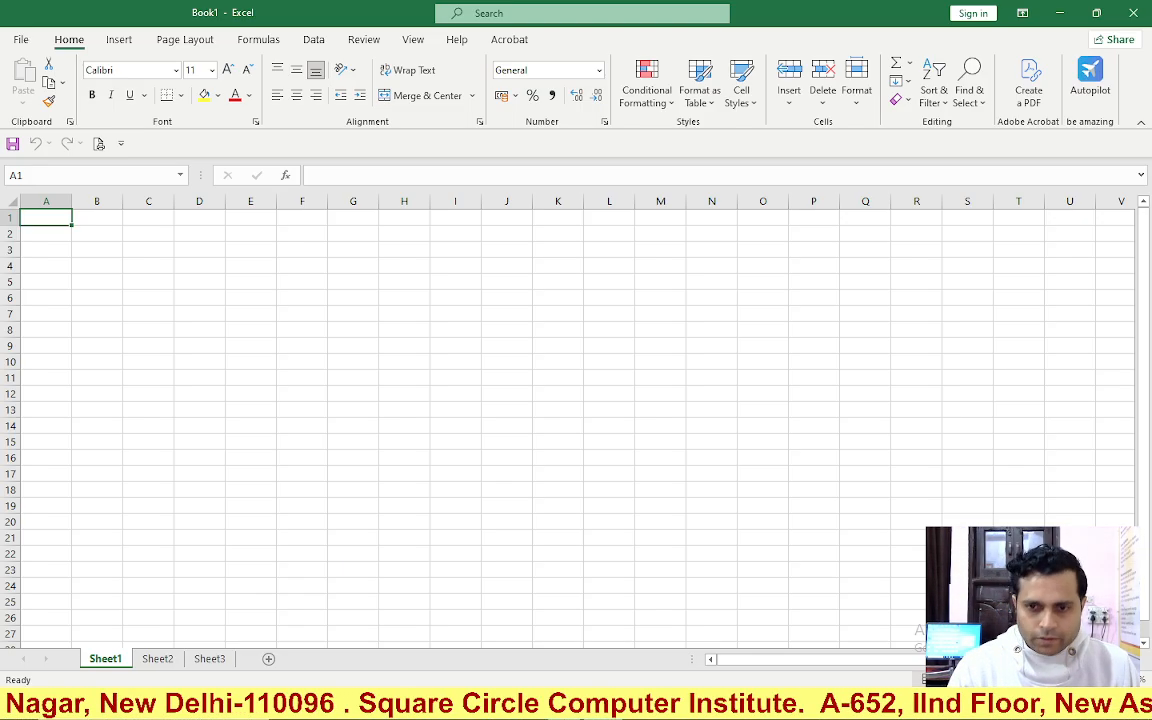
# Step: Start Magnifier at 100% and minimize its window
pyautogui.press('super+plus')
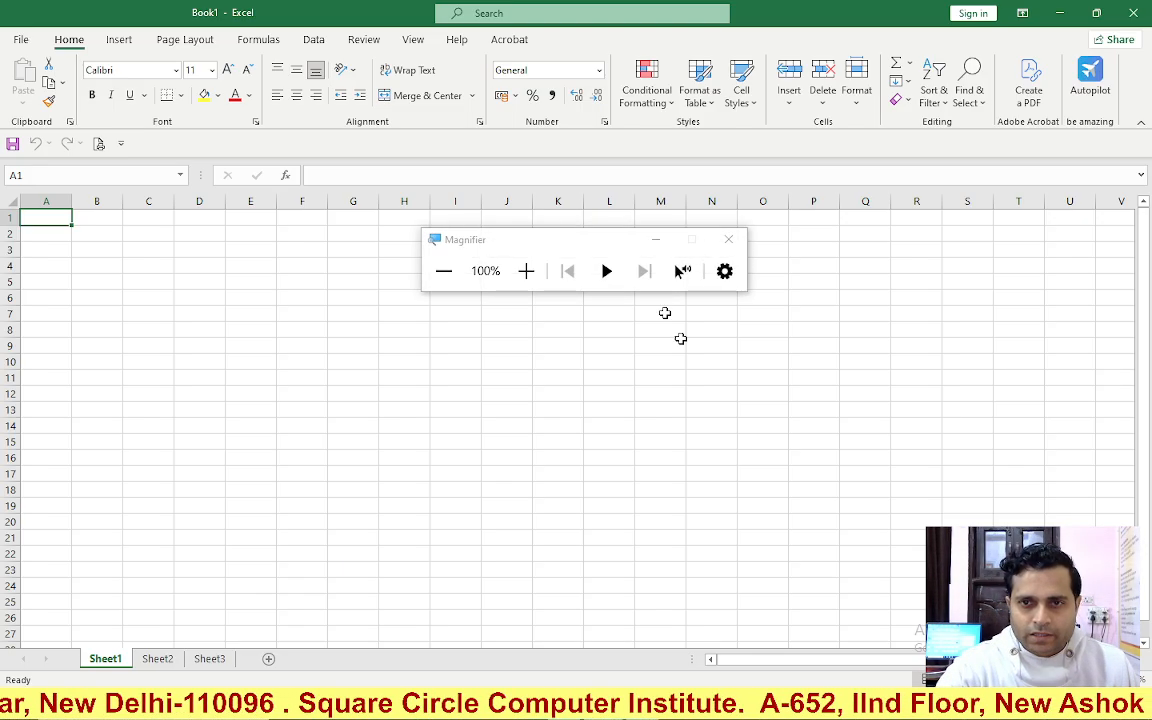
pyautogui.click(657, 241)
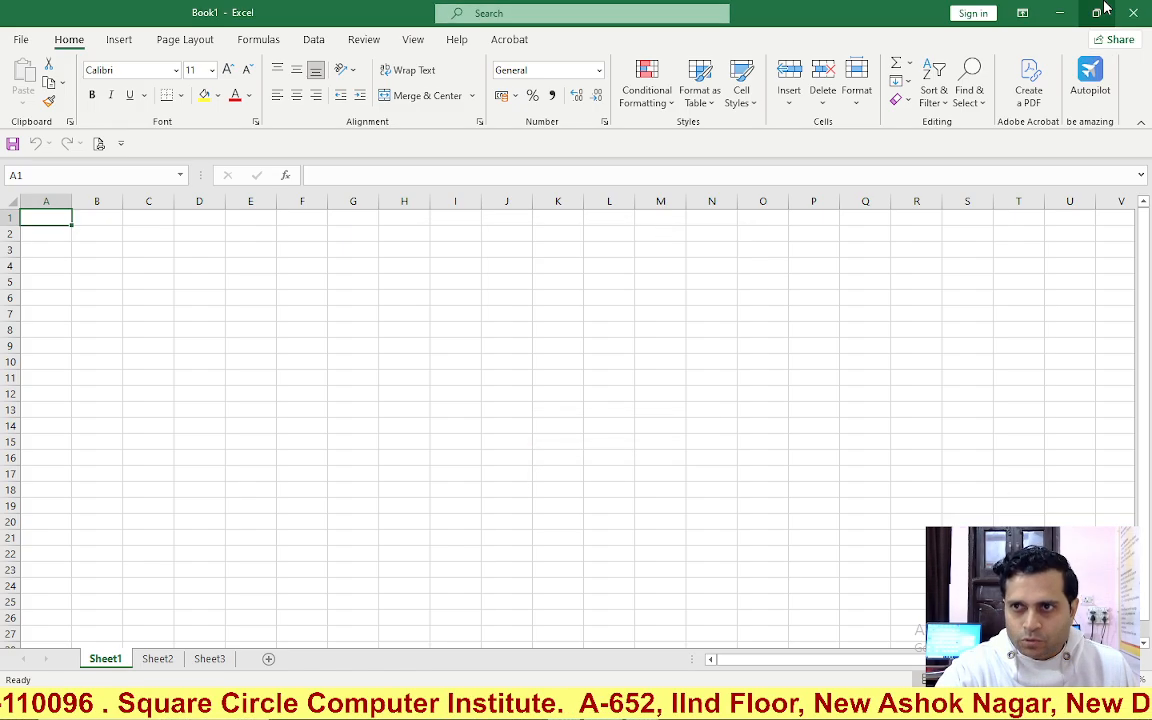
# Step: Launch Cursor Highlighter 2.2 from the Pointer Highlighter folder on the desktop, and return to the Book1 workbook in Excel
pyautogui.press('super+d')
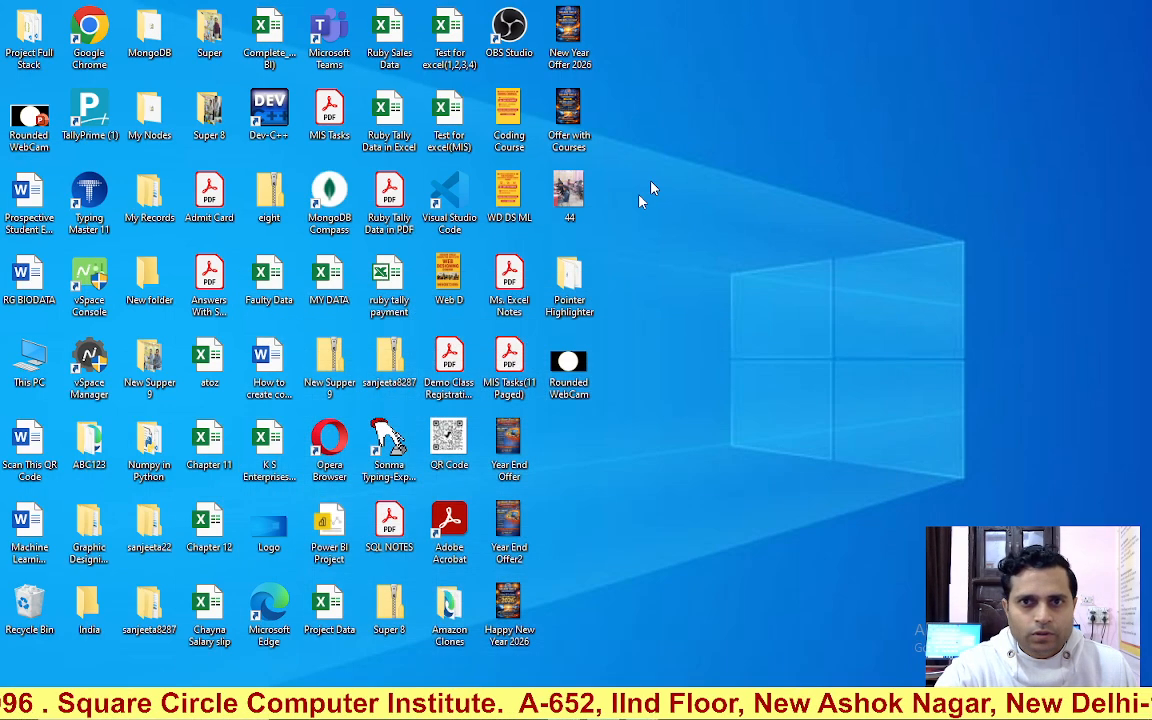
pyautogui.doubleClick(557, 287)
pyautogui.click(208, 196)
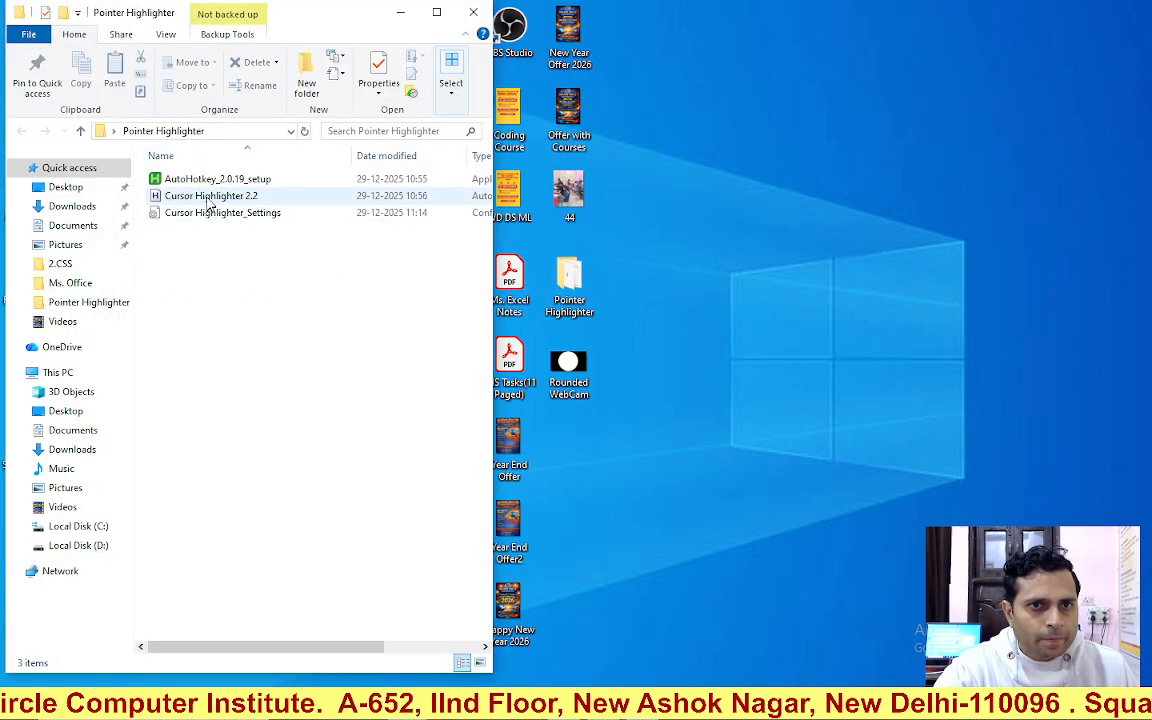
pyautogui.click(400, 12)
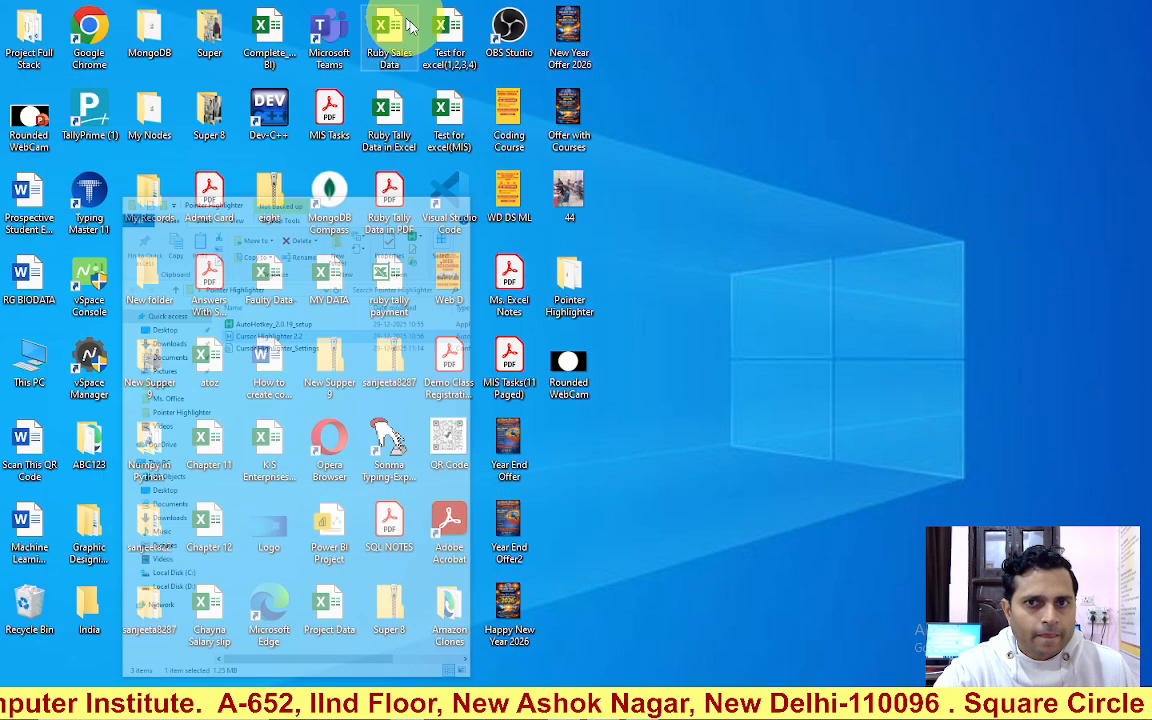
pyautogui.click(614, 690)
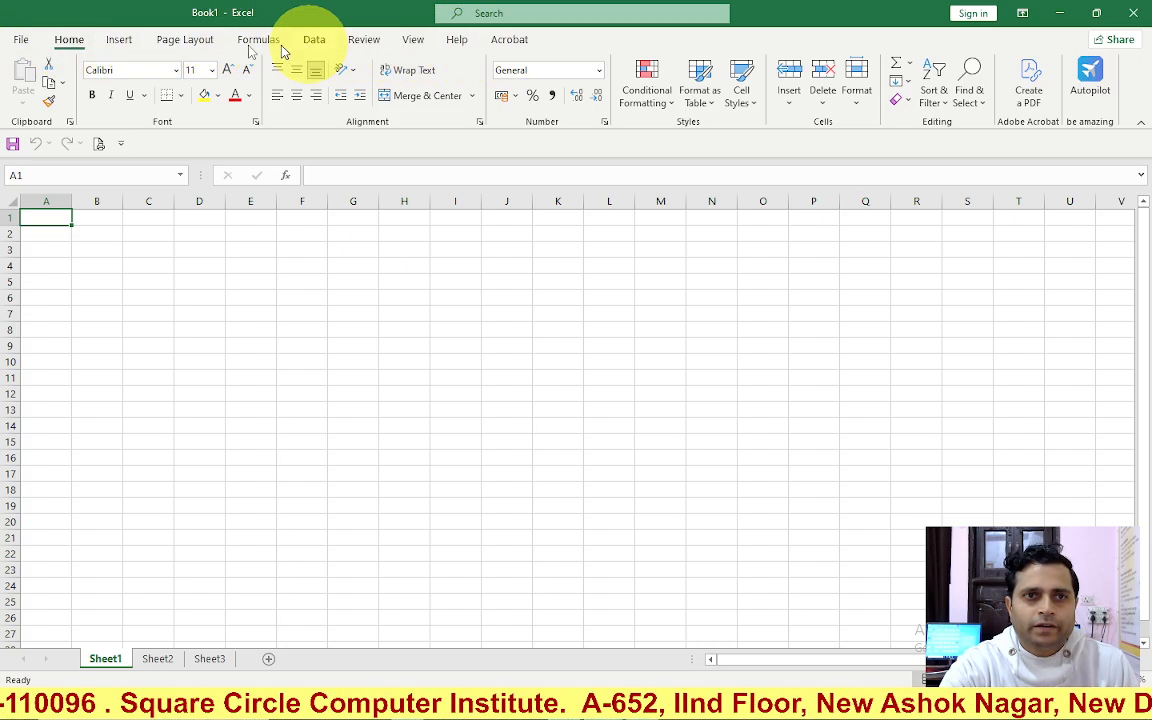
# Step: Examine the ribbon's command groups from File through Acrobat, and return to the Home commands
pyautogui.click(20, 40)
pyautogui.click(22, 48)
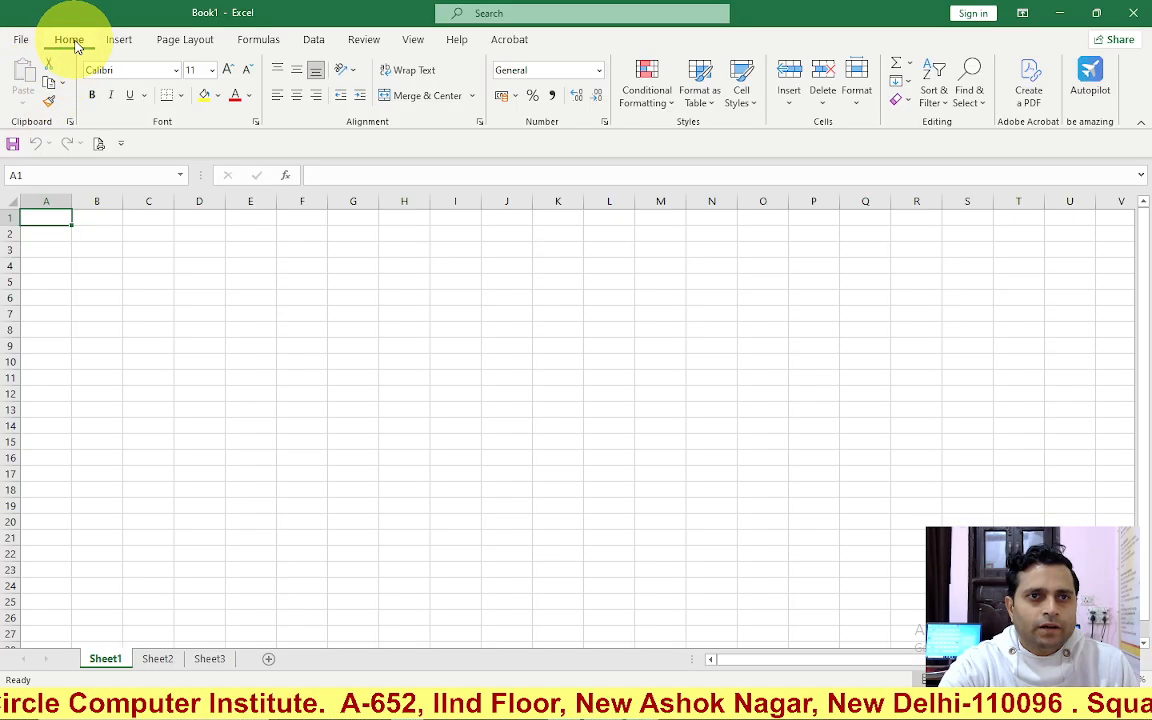
pyautogui.click(112, 44)
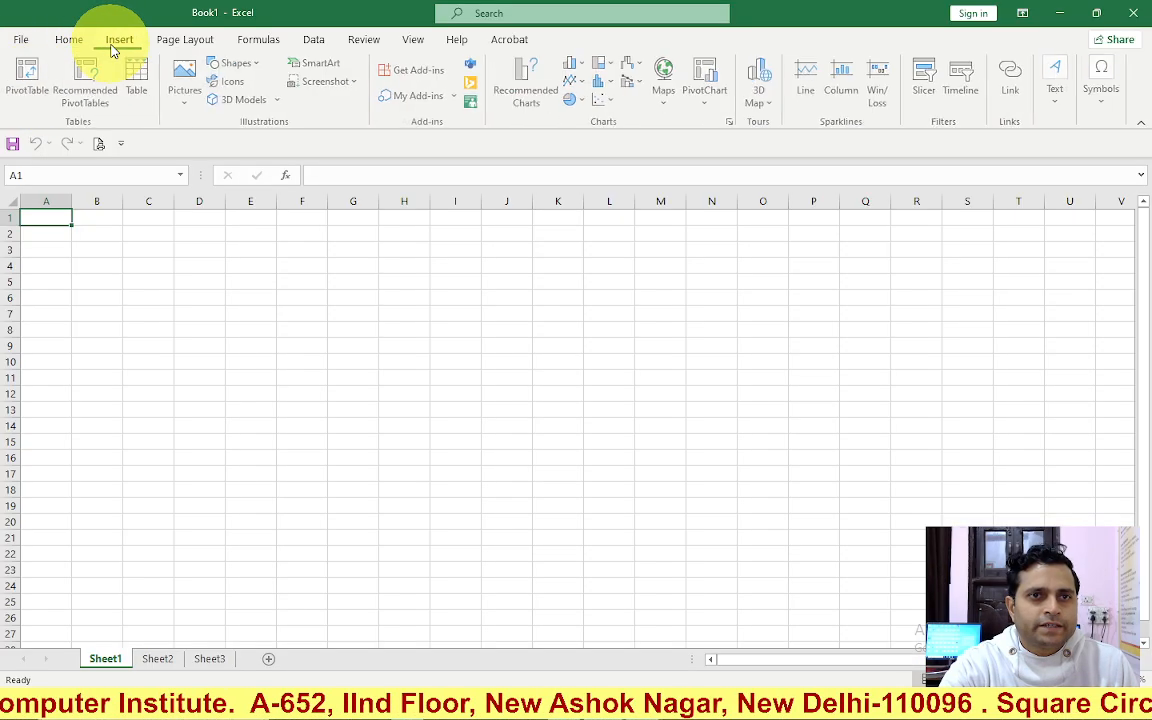
pyautogui.click(177, 48)
pyautogui.click(255, 41)
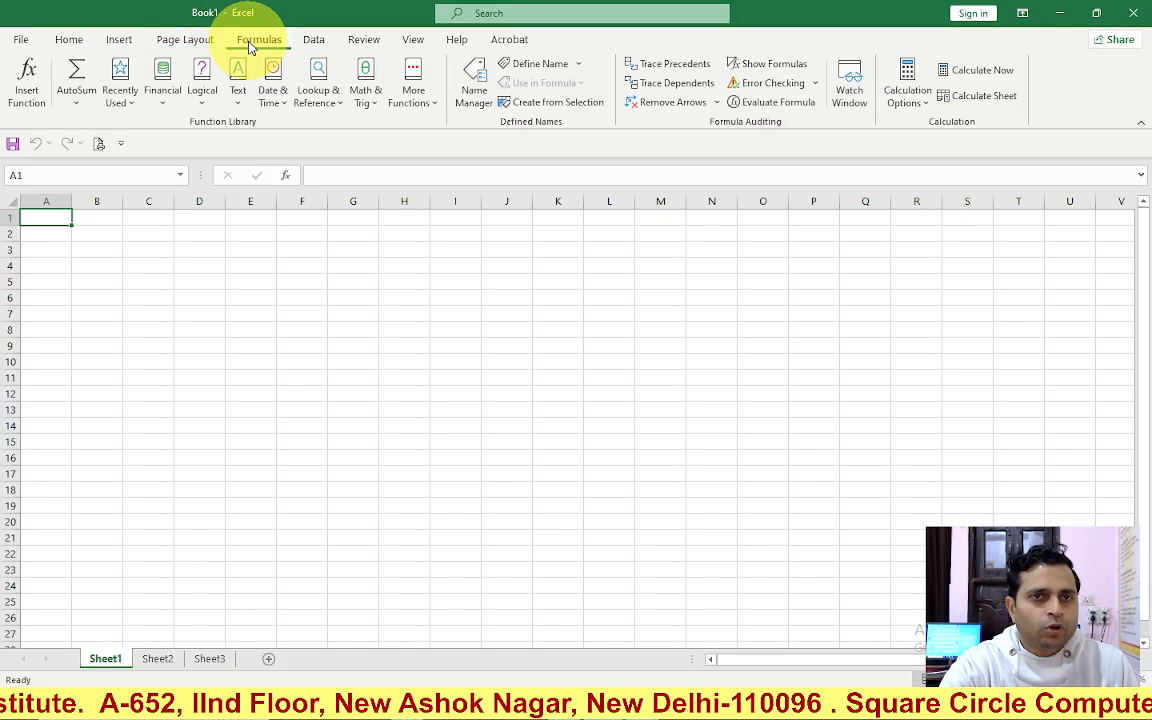
pyautogui.click(310, 43)
pyautogui.click(366, 41)
pyautogui.click(412, 40)
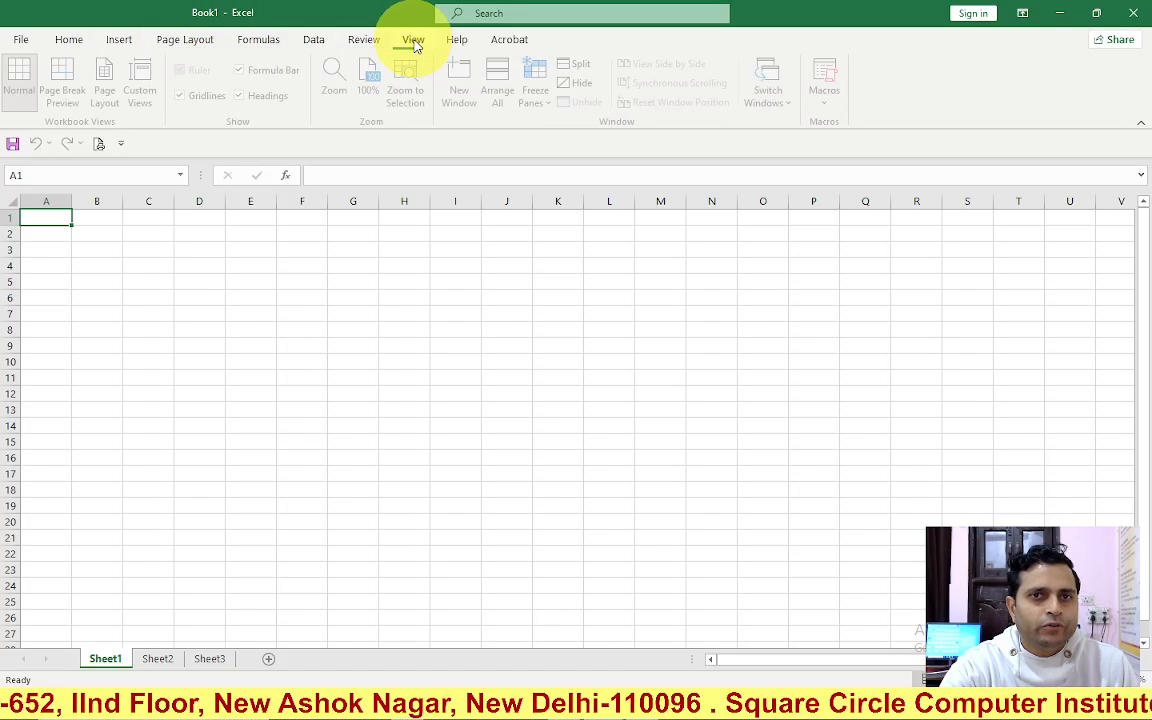
pyautogui.click(457, 40)
pyautogui.click(507, 40)
pyautogui.click(457, 40)
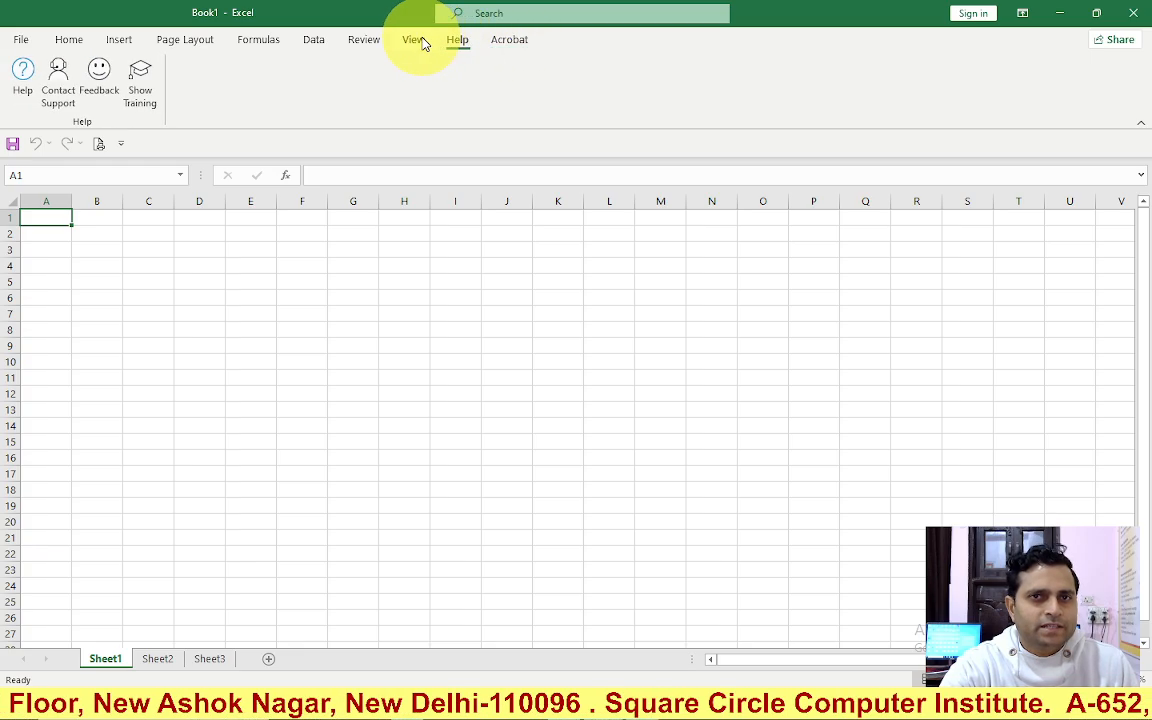
pyautogui.click(413, 41)
pyautogui.click(366, 40)
pyautogui.click(313, 40)
pyautogui.click(258, 40)
pyautogui.click(184, 40)
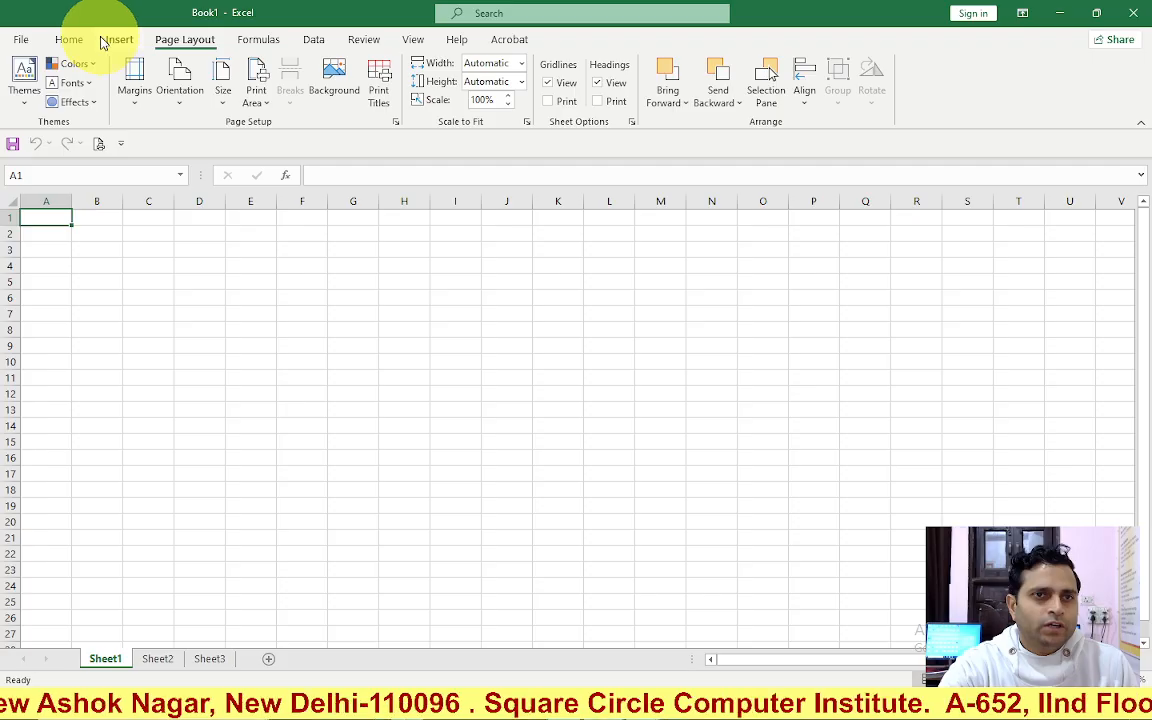
pyautogui.click(70, 40)
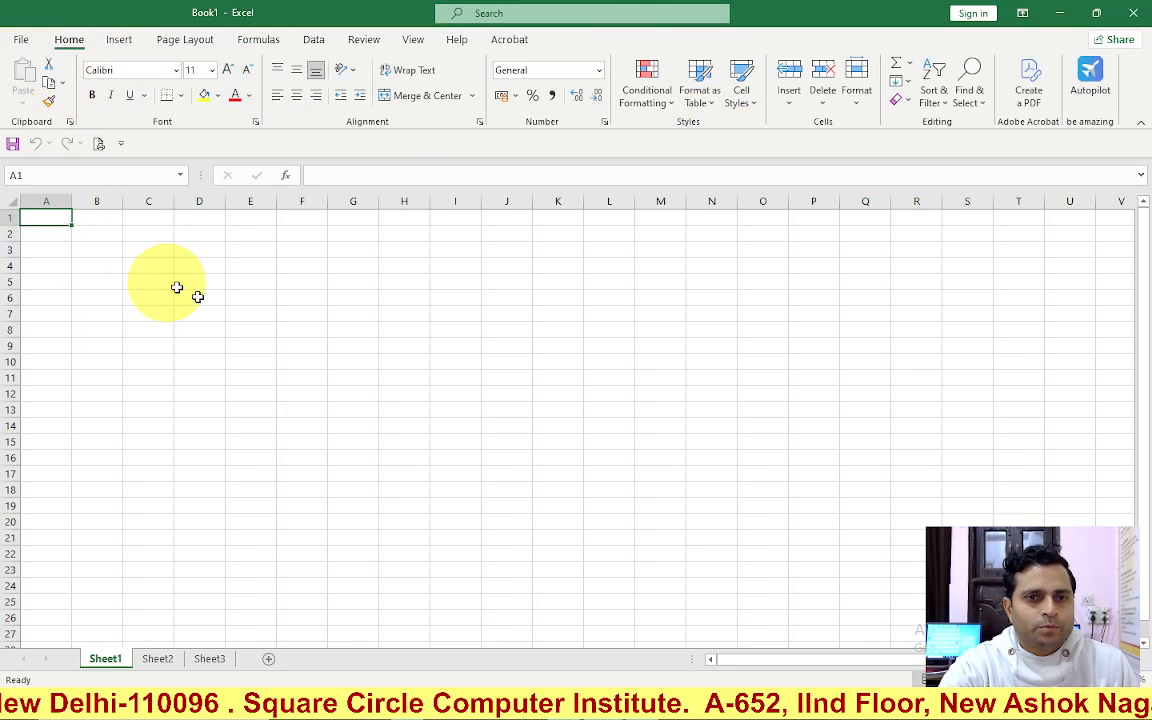
pyautogui.click(422, 349)
pyautogui.click(211, 314)
pyautogui.click(437, 358)
pyautogui.click(298, 316)
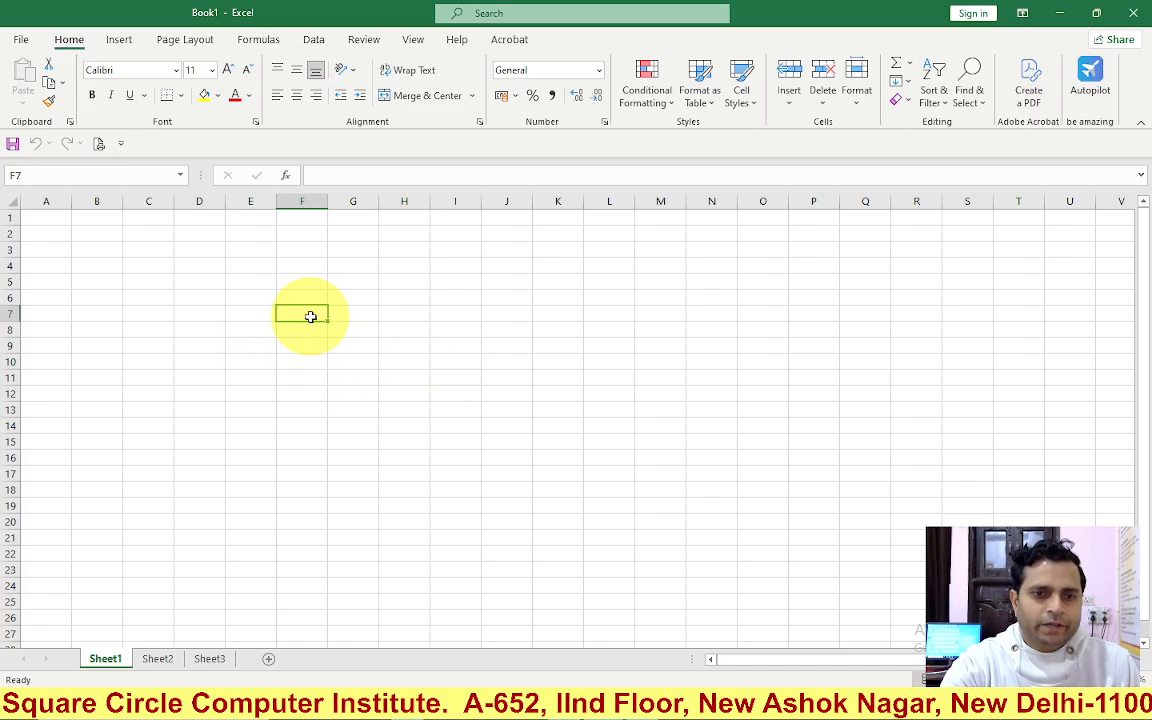
pyautogui.click(272, 411)
pyautogui.click(268, 362)
pyautogui.click(216, 347)
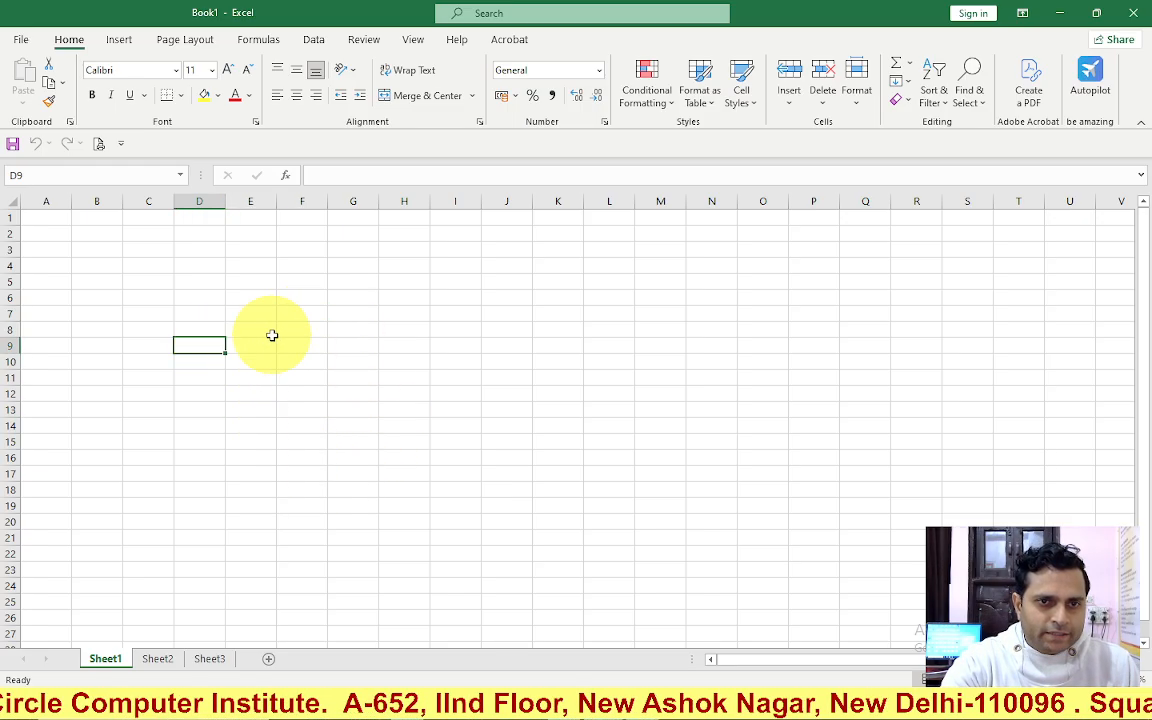
pyautogui.hotkey('ctrl', 'Home')
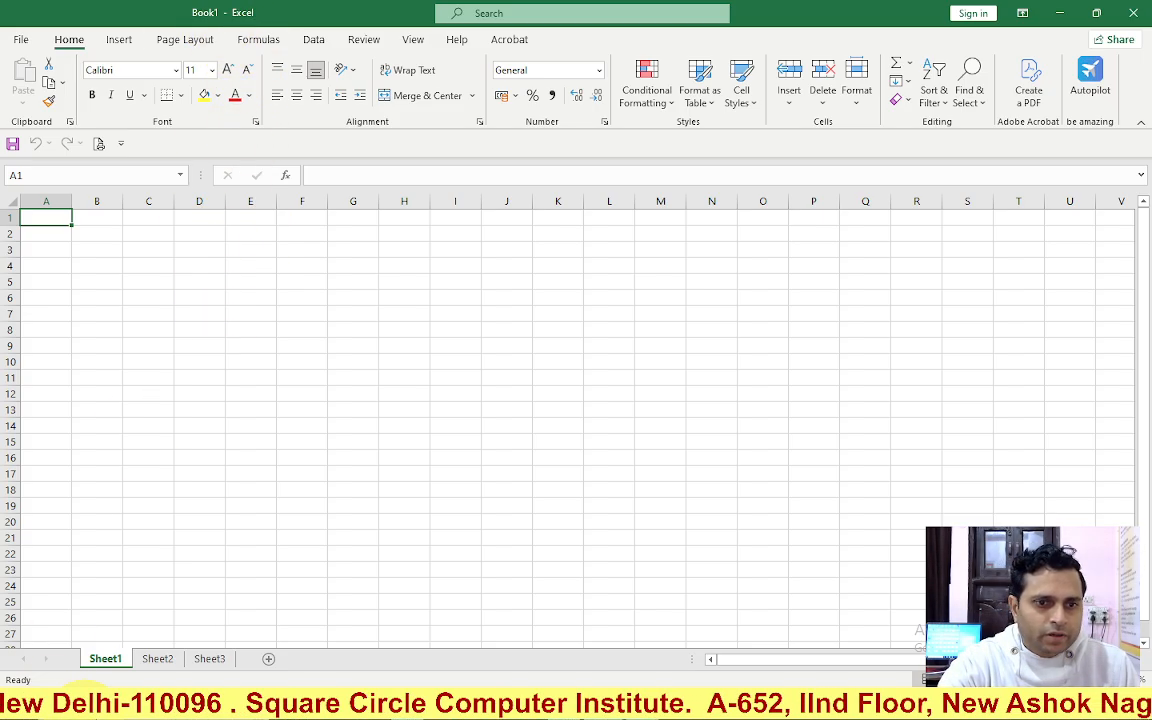
# Step: View the empty Sheet2 and Sheet3 worksheets, and return to Sheet1
pyautogui.click(157, 660)
pyautogui.click(210, 661)
pyautogui.click(157, 659)
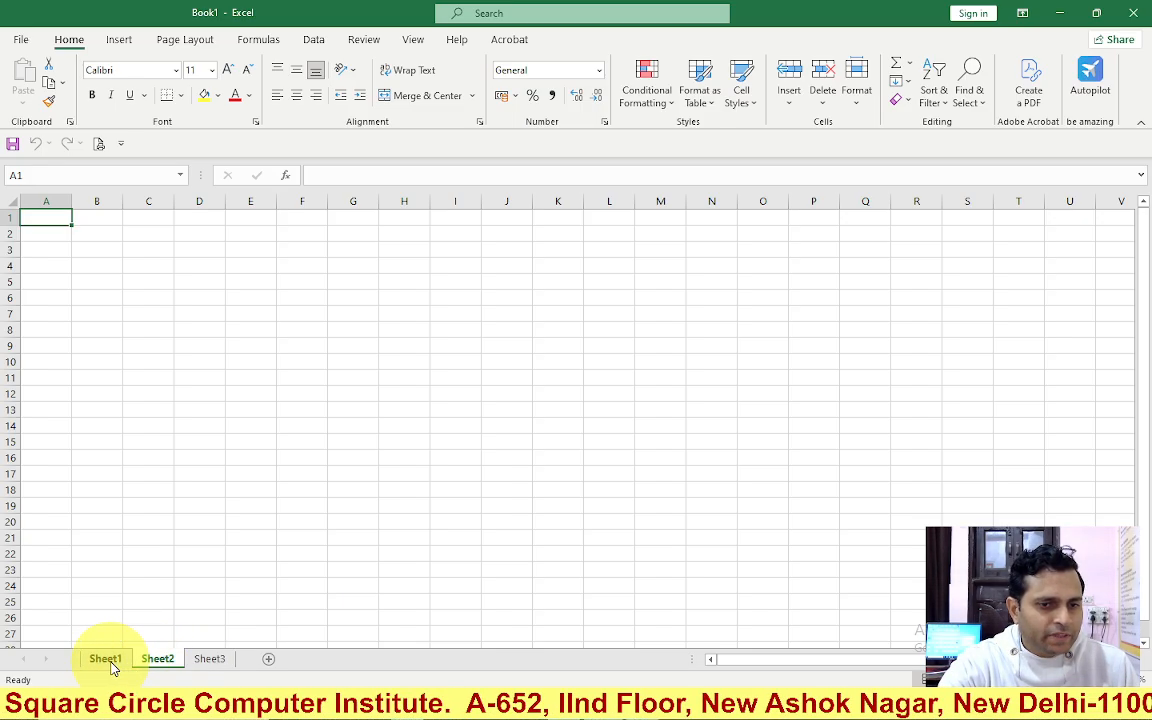
pyautogui.click(105, 659)
pyautogui.click(130, 489)
pyautogui.click(206, 379)
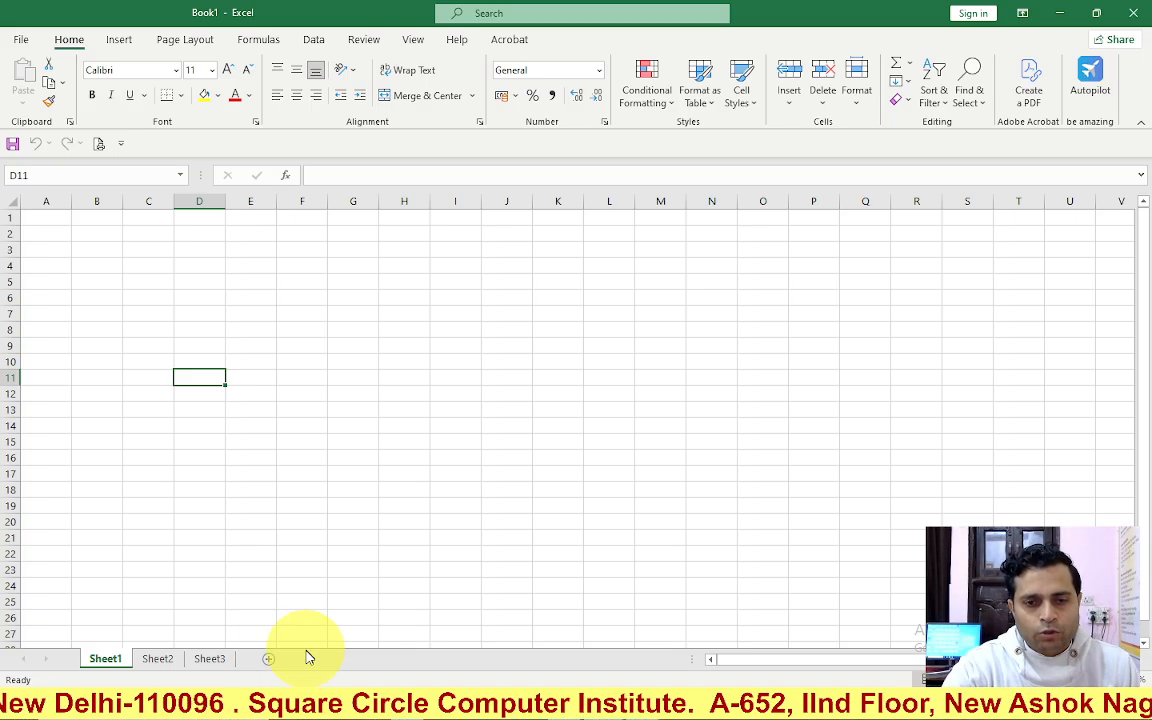
# Step: Add two new worksheets to the workbook after Sheet1
pyautogui.click(299, 659)
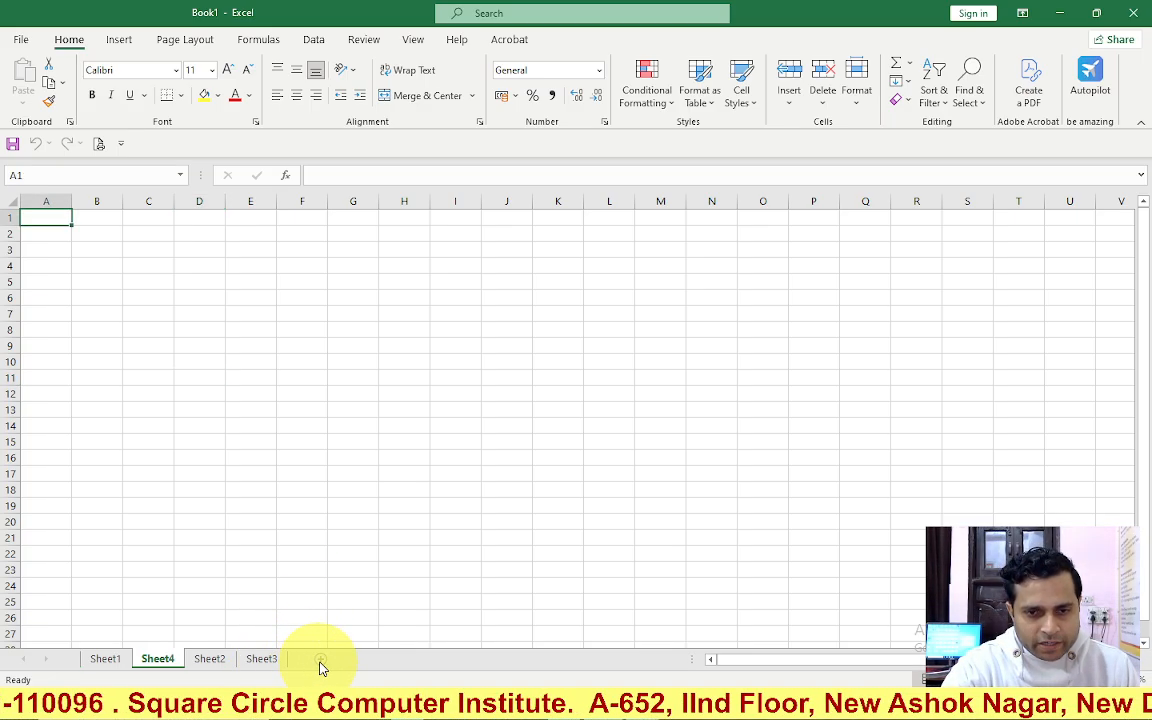
pyautogui.click(321, 660)
# Step: Delete the added worksheets Sheet4 and Sheet5, and go back to Sheet1
pyautogui.click(160, 662)
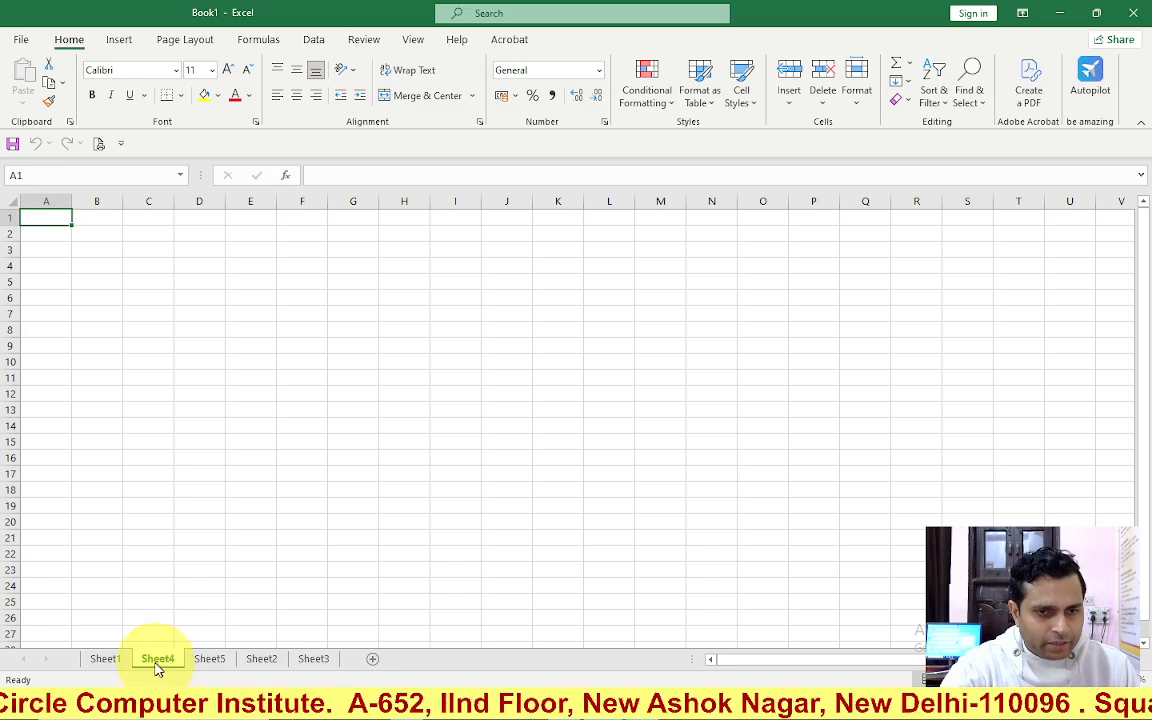
pyautogui.rightClick(168, 664)
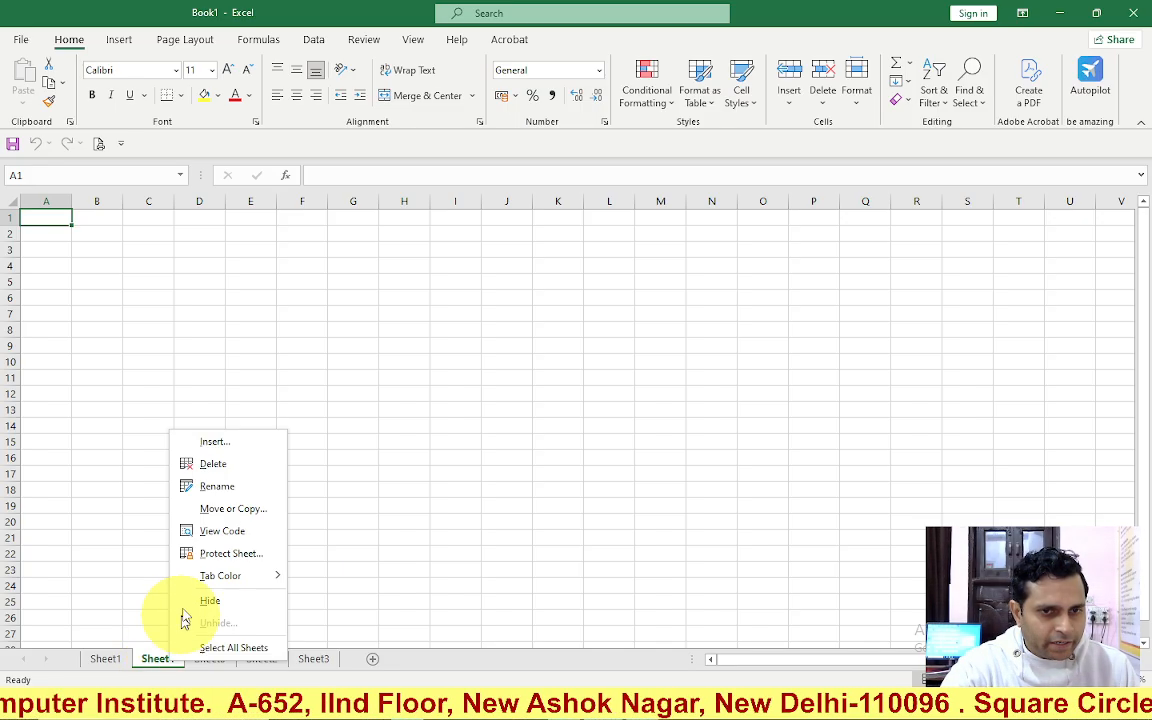
pyautogui.click(214, 465)
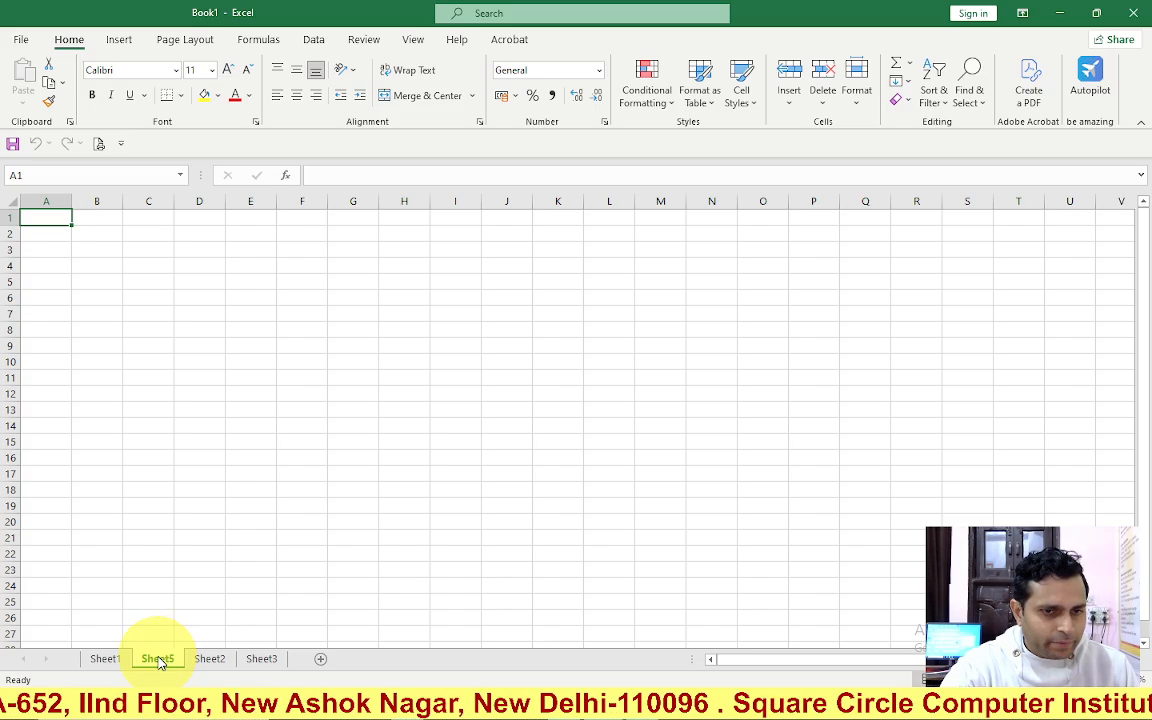
pyautogui.rightClick(163, 663)
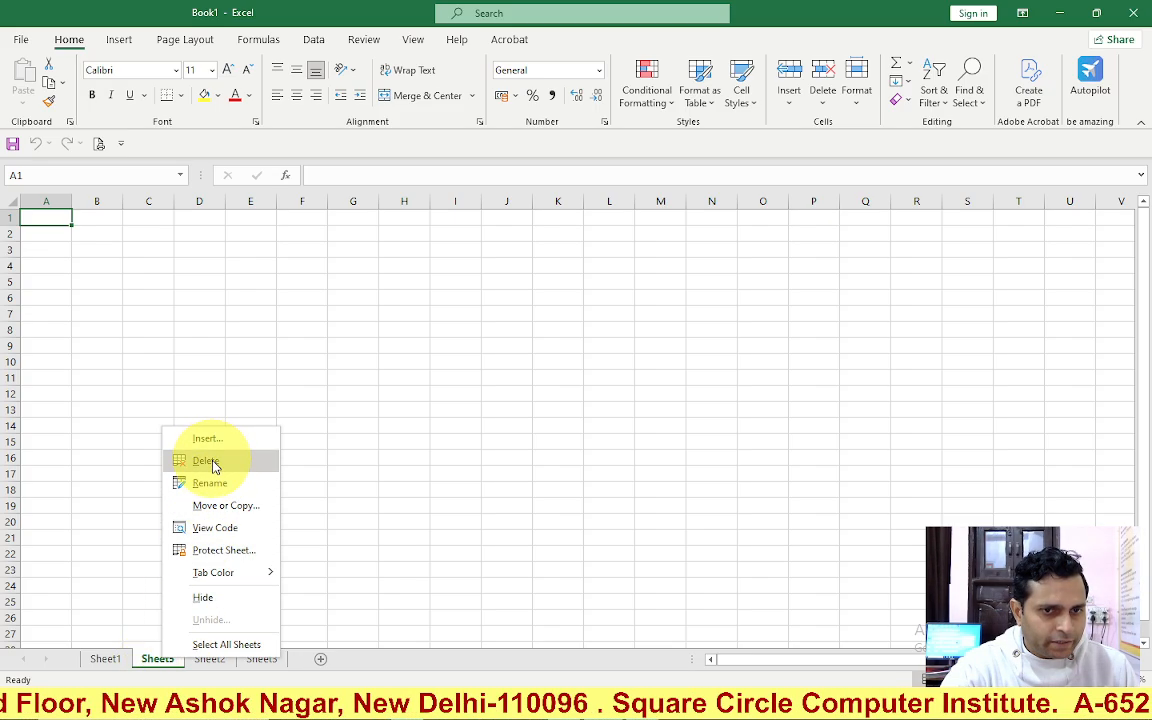
pyautogui.click(213, 464)
pyautogui.click(108, 660)
pyautogui.click(190, 503)
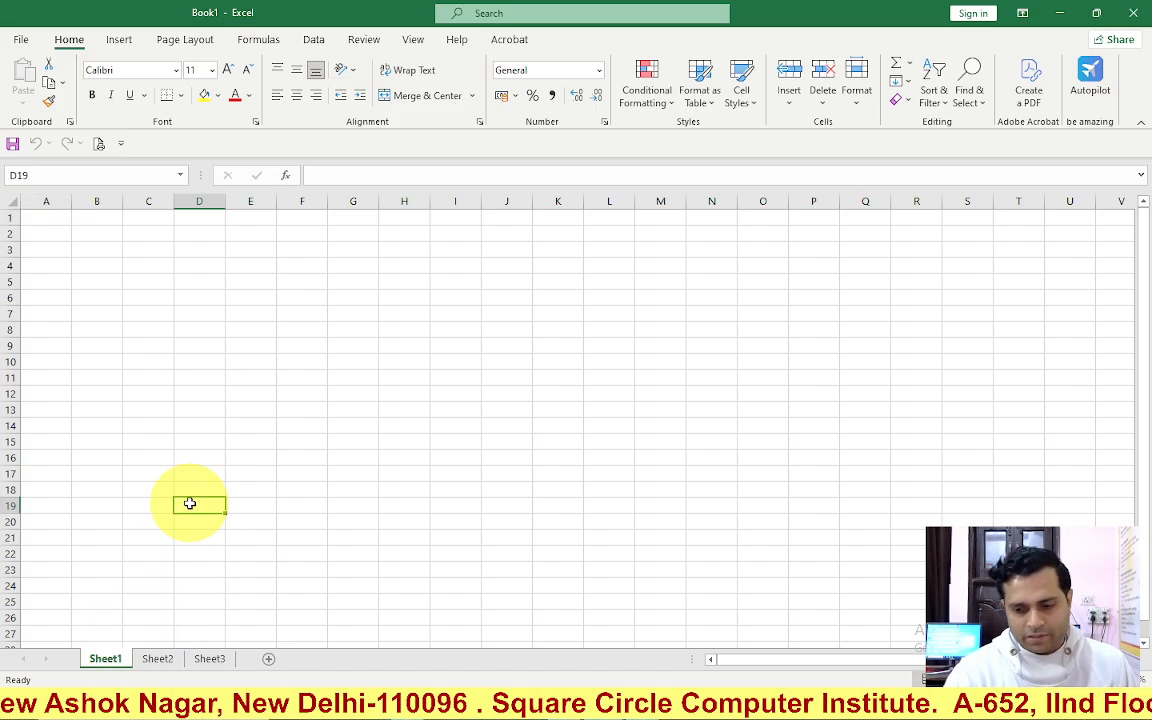
pyautogui.hotkey('ctrl', 'Home')
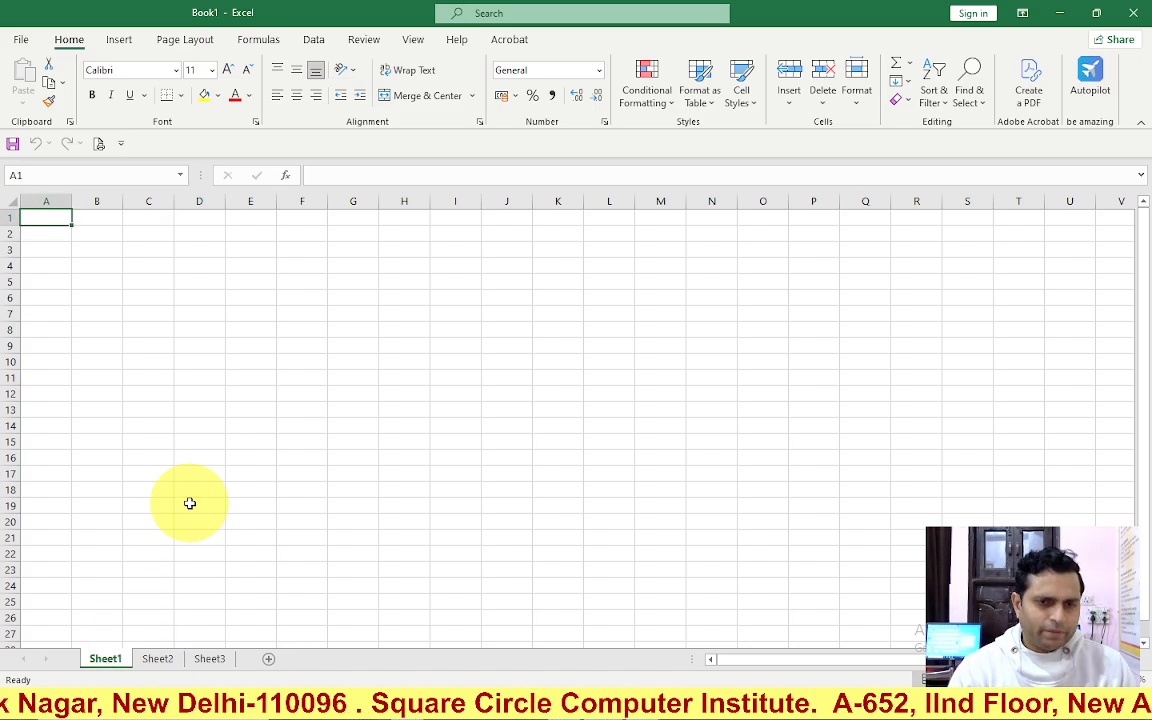
pyautogui.click(318, 395)
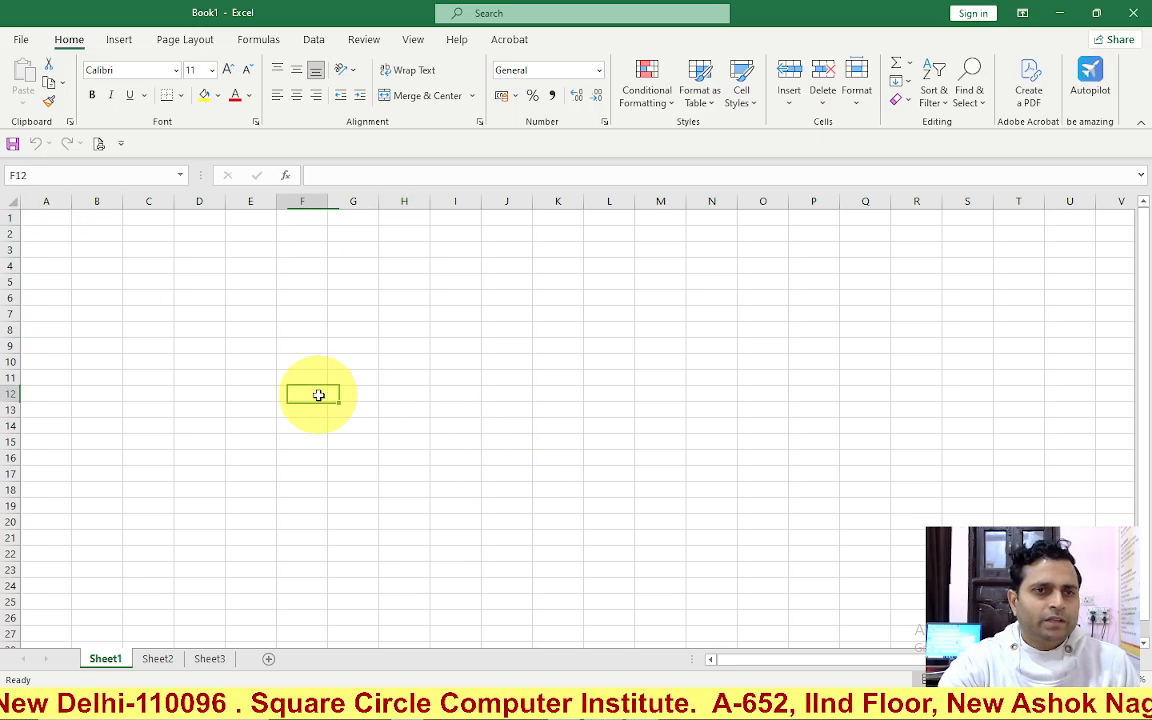
pyautogui.moveTo(250, 299); pyautogui.dragTo(254, 313)
pyautogui.click(357, 332)
pyautogui.click(254, 331)
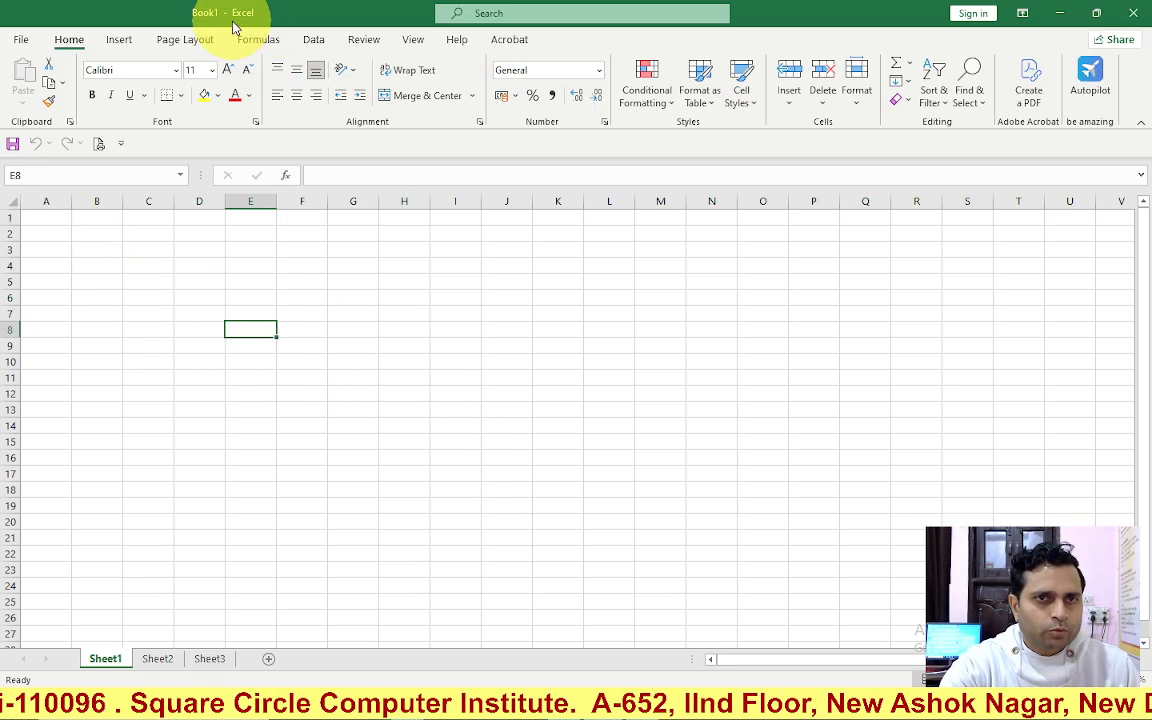
pyautogui.click(250, 521)
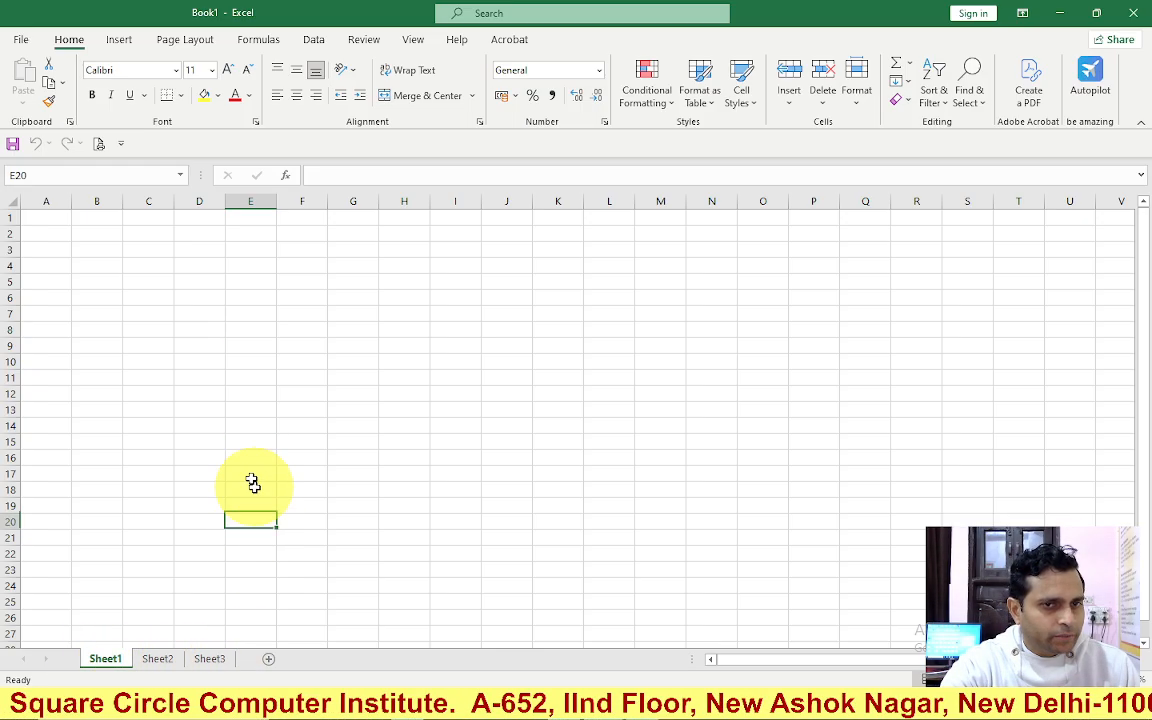
pyautogui.click(50, 246)
# Step: Enter the headings ROWS, COLUMNS and CELLS in cells A1 to C1 of Sheet1, and autofit column B's width
pyautogui.click(46, 216)
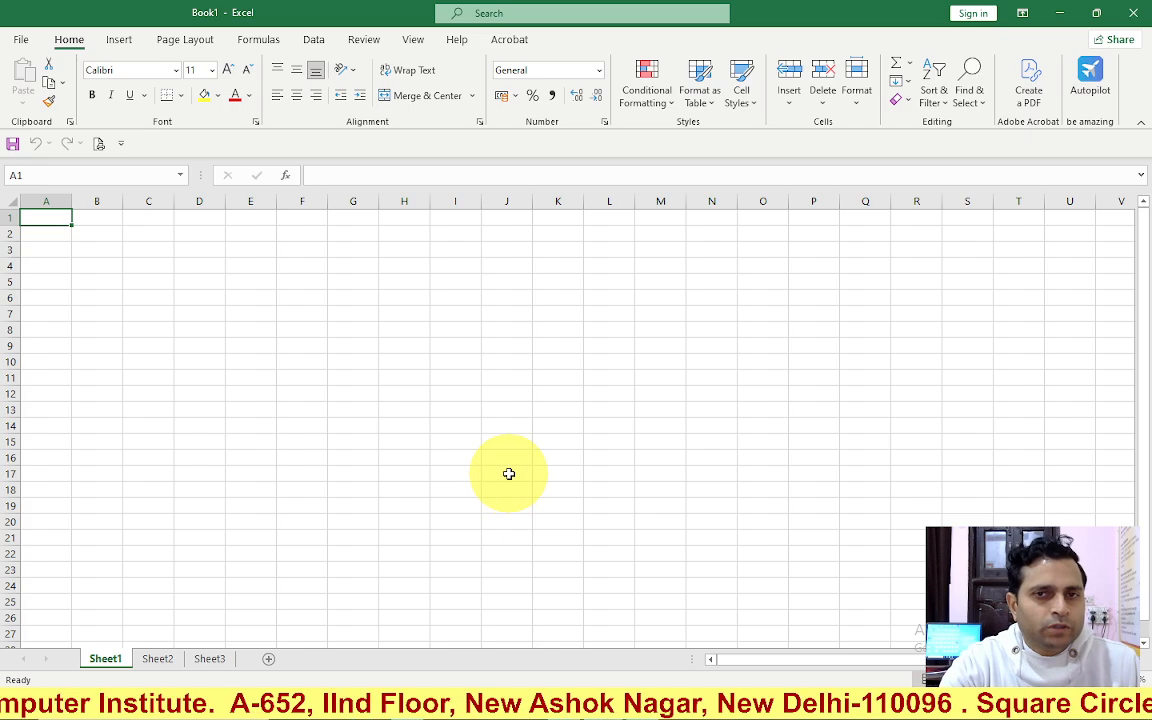
pyautogui.write('row')
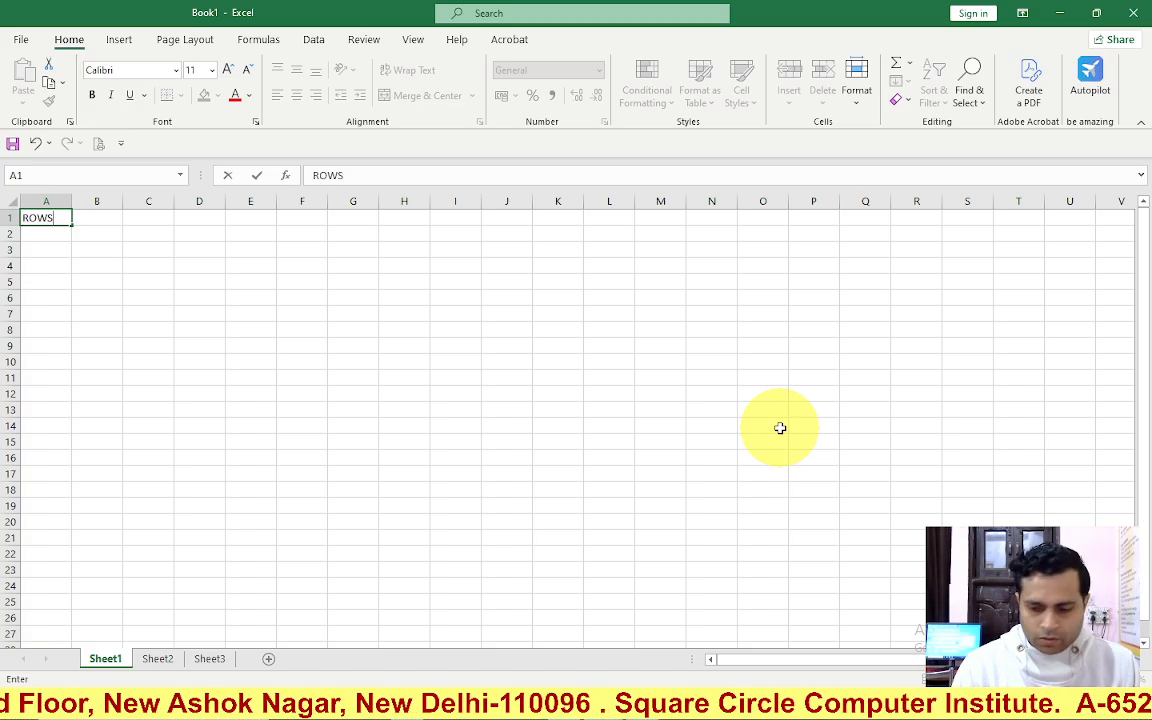
pyautogui.press('Tab')
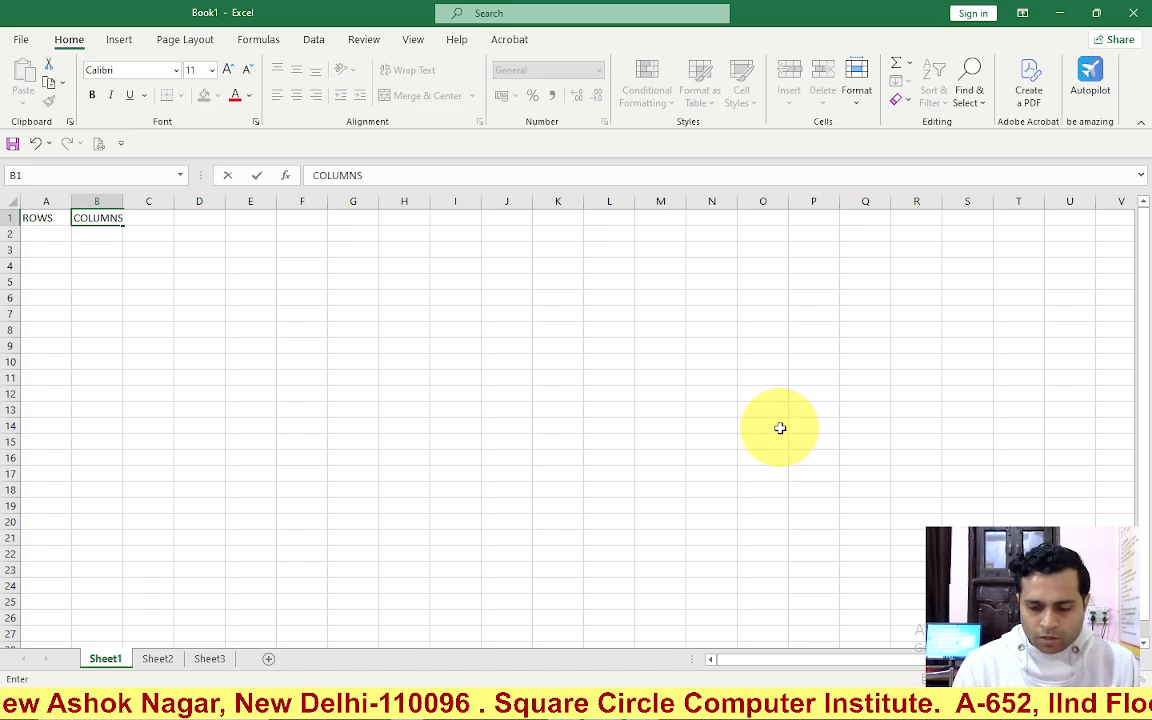
pyautogui.press('Tab')
pyautogui.write('XCE')
pyautogui.press('BackSpace')
pyautogui.press('BackSpace')
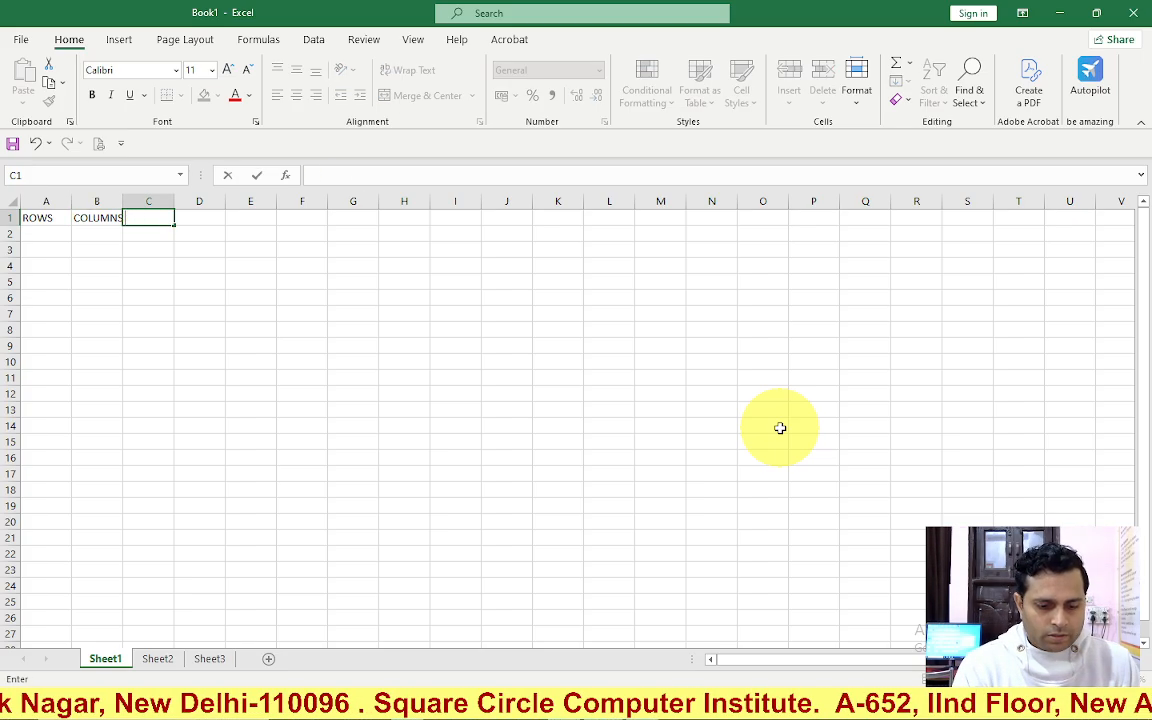
pyautogui.write('ELLS')
pyautogui.press('Return')
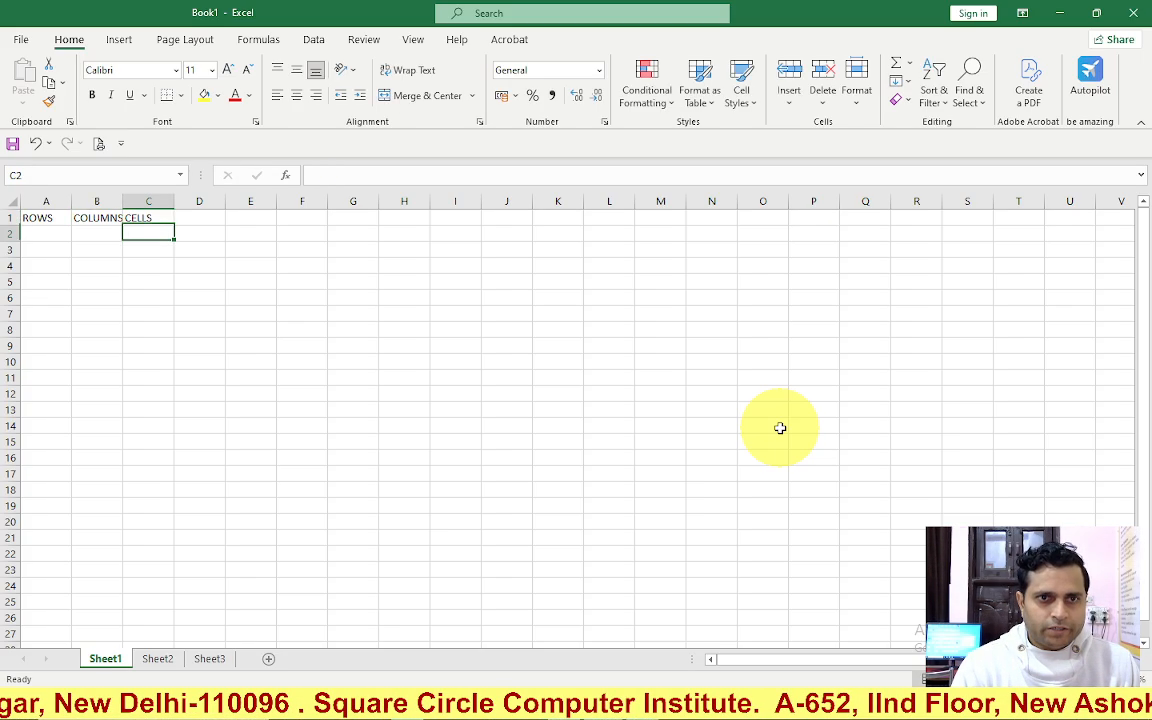
pyautogui.doubleClick(121, 204)
pyautogui.click(165, 275)
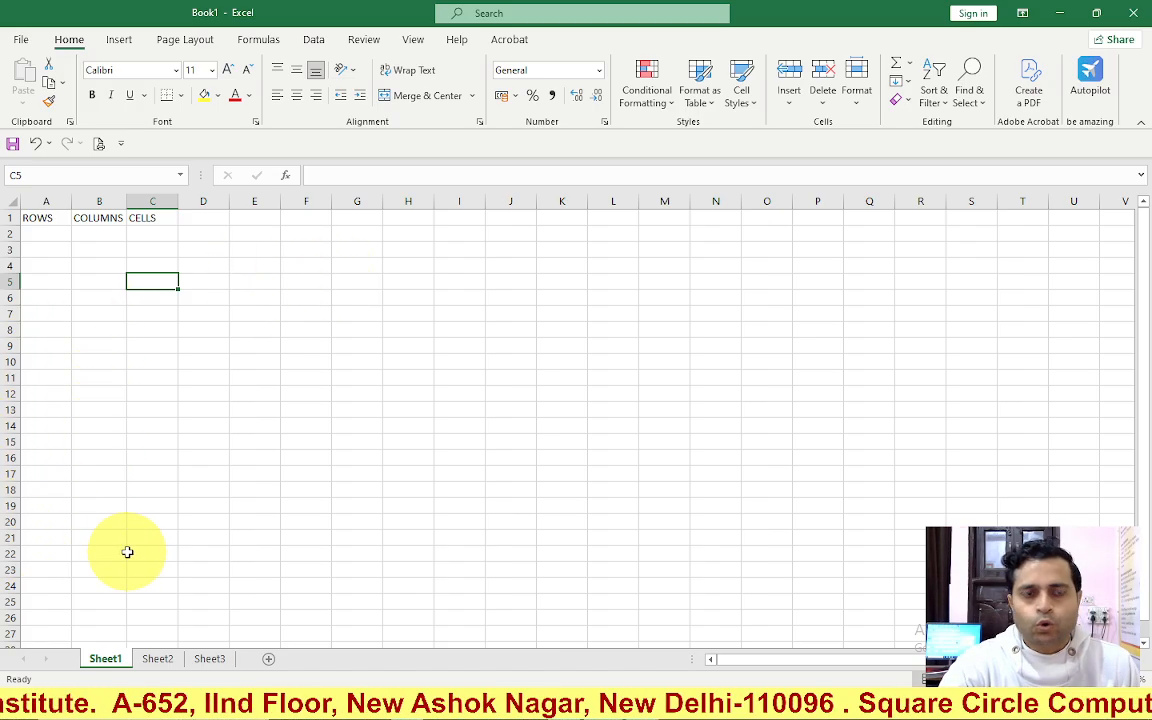
# Step: Select the worksheet's columns A to J one after another to examine how columns are laid out
pyautogui.press('Down')
pyautogui.click(95, 299)
pyautogui.click(51, 198)
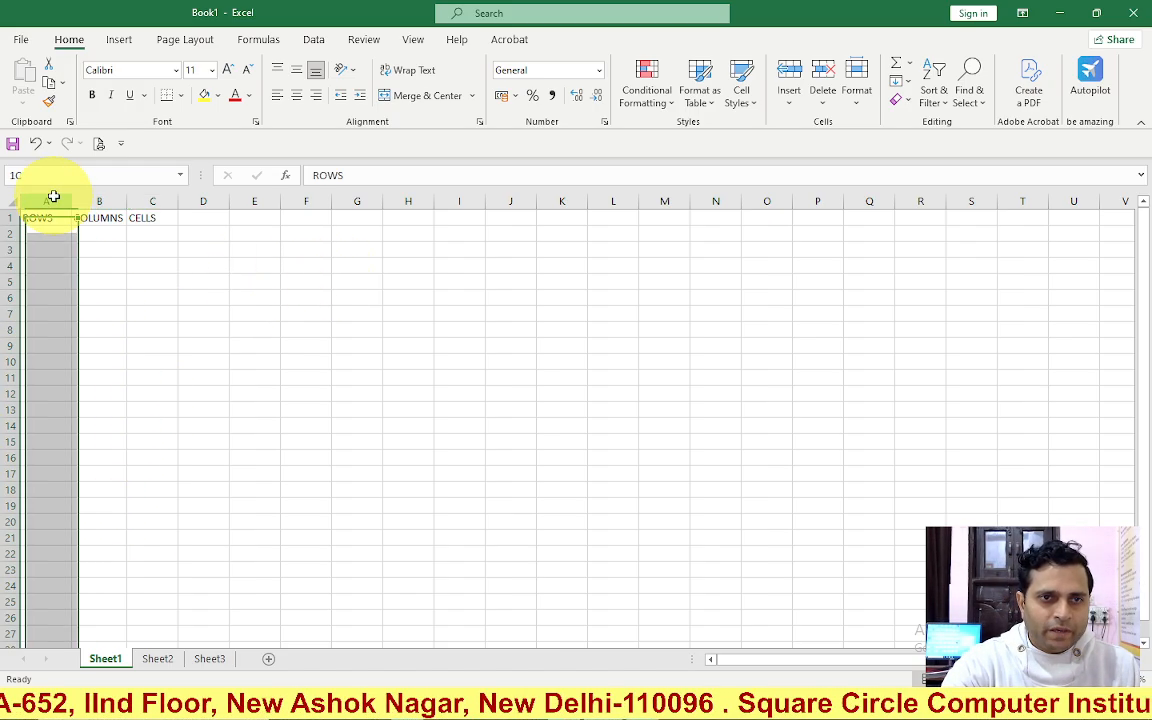
pyautogui.click(103, 198)
pyautogui.click(139, 198)
pyautogui.click(207, 198)
pyautogui.click(254, 199)
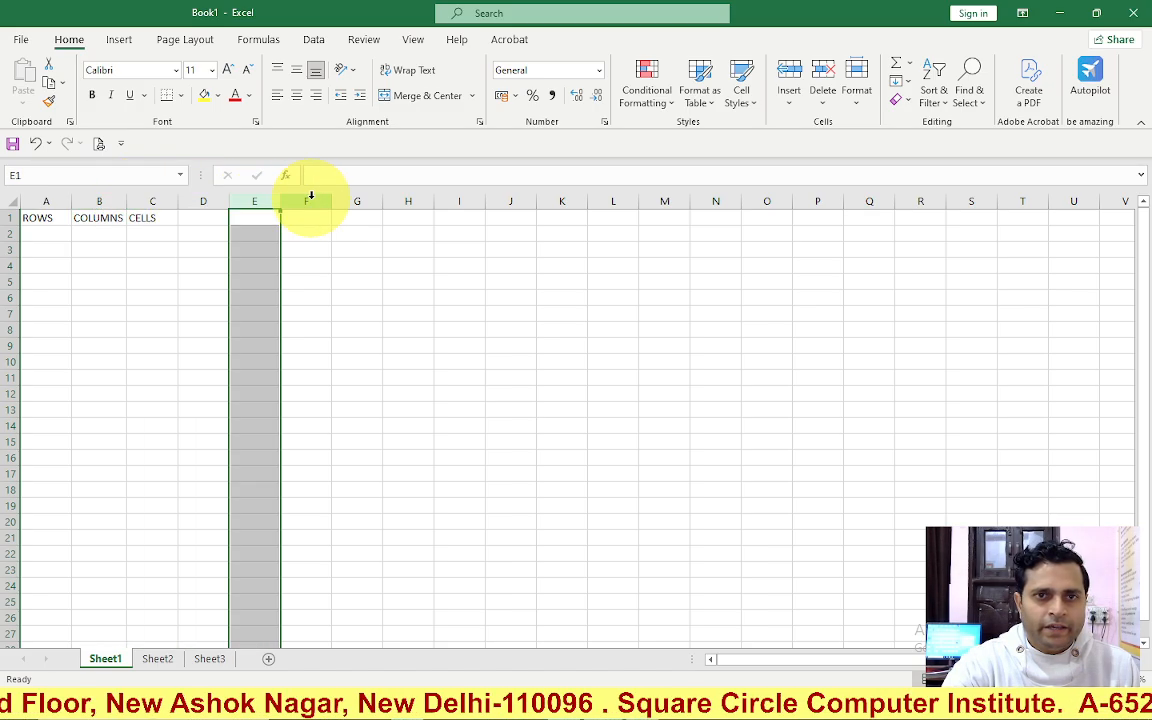
pyautogui.click(306, 199)
pyautogui.click(357, 199)
pyautogui.click(408, 199)
pyautogui.click(459, 199)
pyautogui.click(514, 200)
# Step: Select various individual cells across the worksheet, including F10, F8 and D9, to examine single cells
pyautogui.click(452, 265)
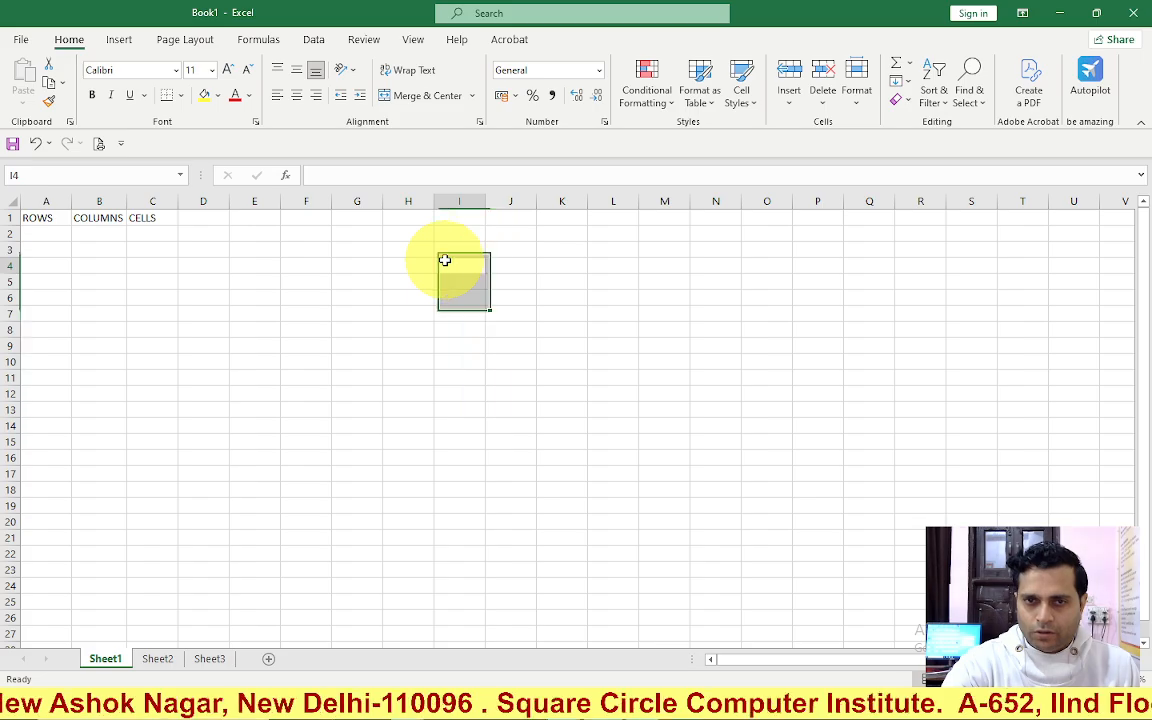
pyautogui.click(306, 281)
pyautogui.click(254, 361)
pyautogui.click(306, 457)
pyautogui.click(400, 377)
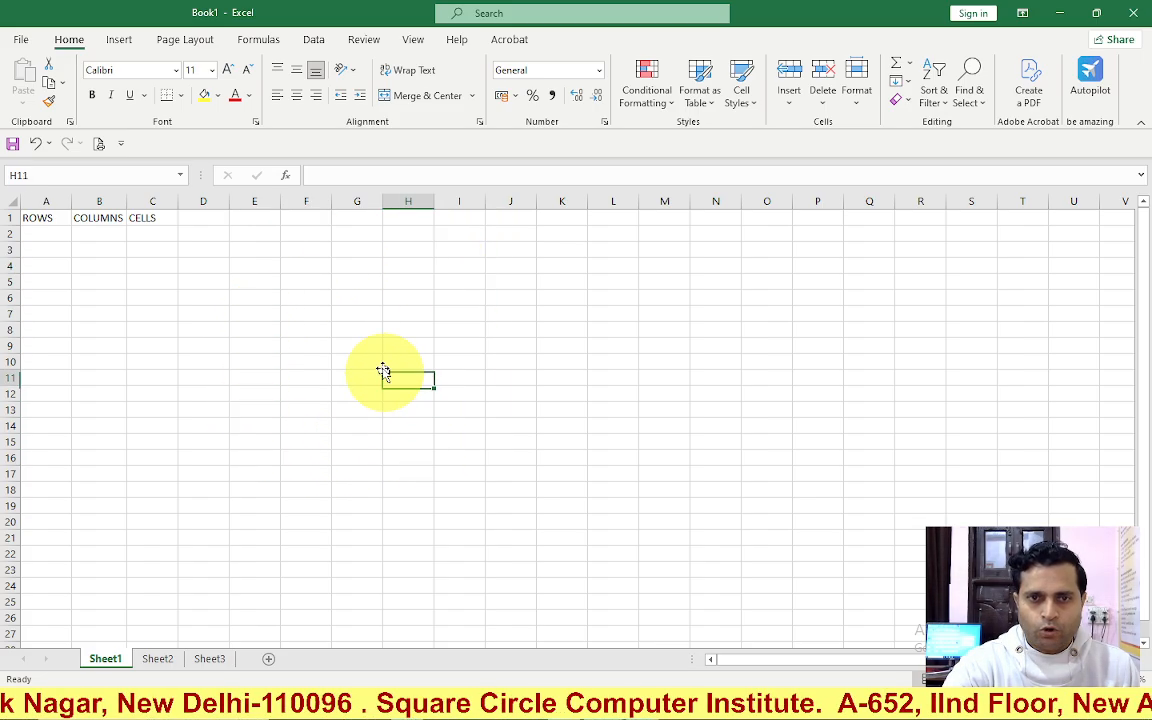
pyautogui.click(357, 329)
pyautogui.click(300, 362)
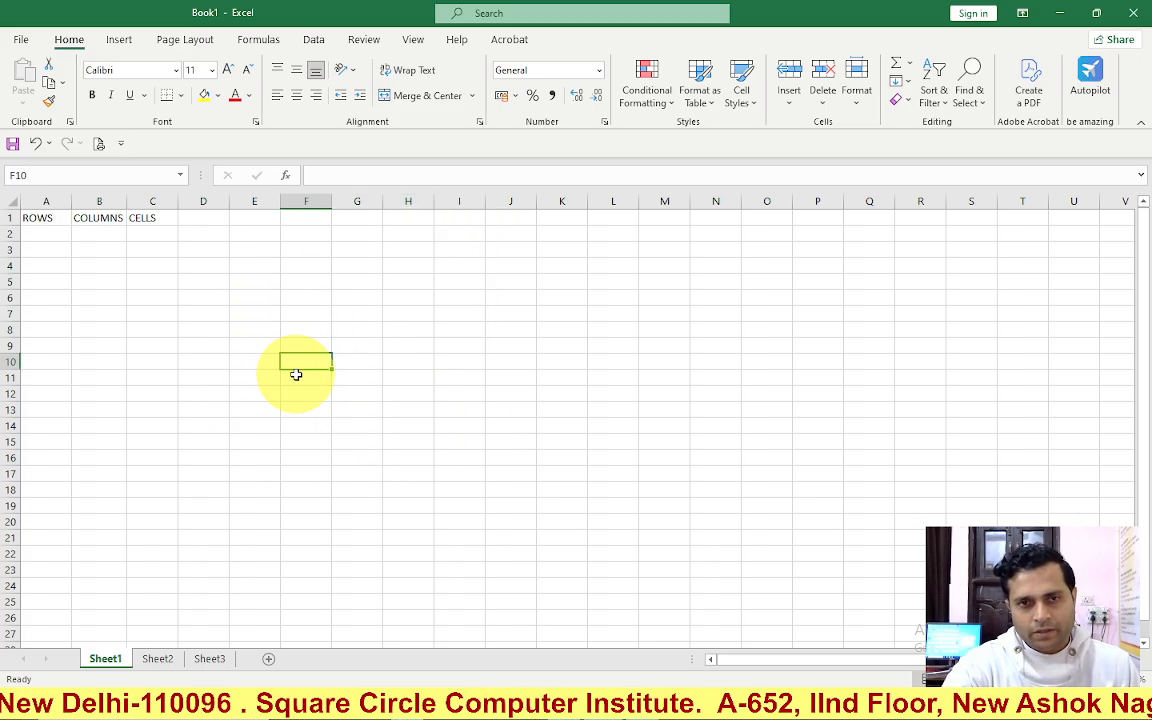
pyautogui.click(290, 330)
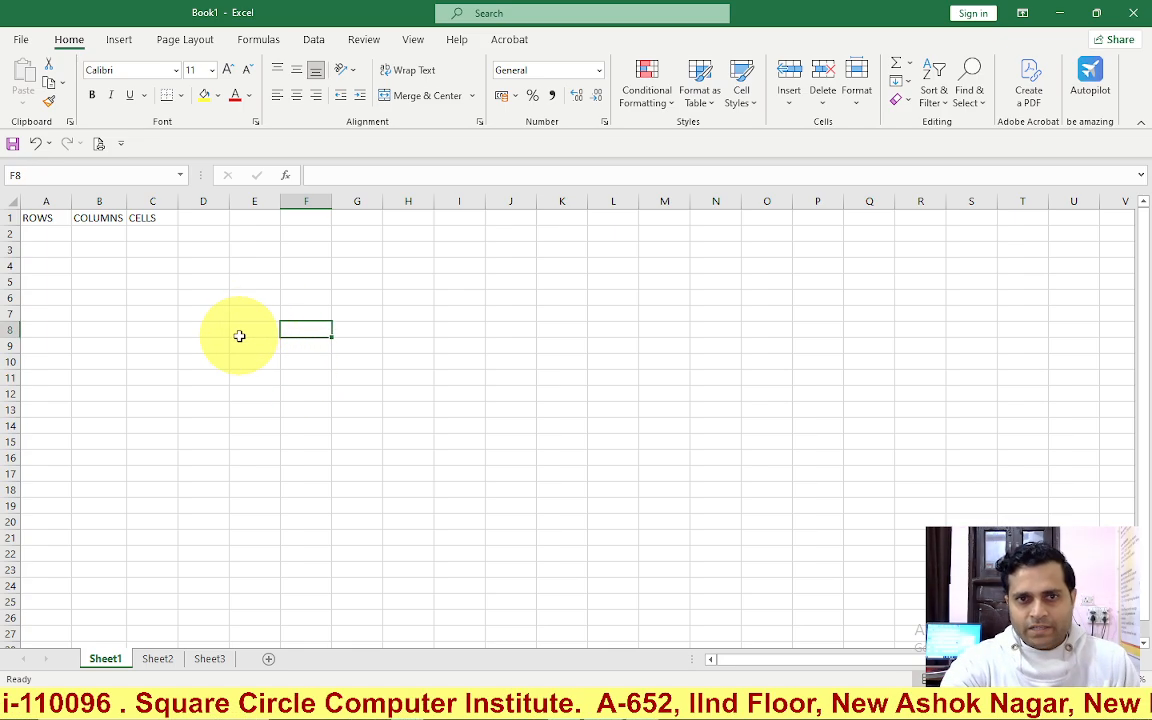
pyautogui.click(262, 394)
pyautogui.click(203, 362)
pyautogui.click(179, 341)
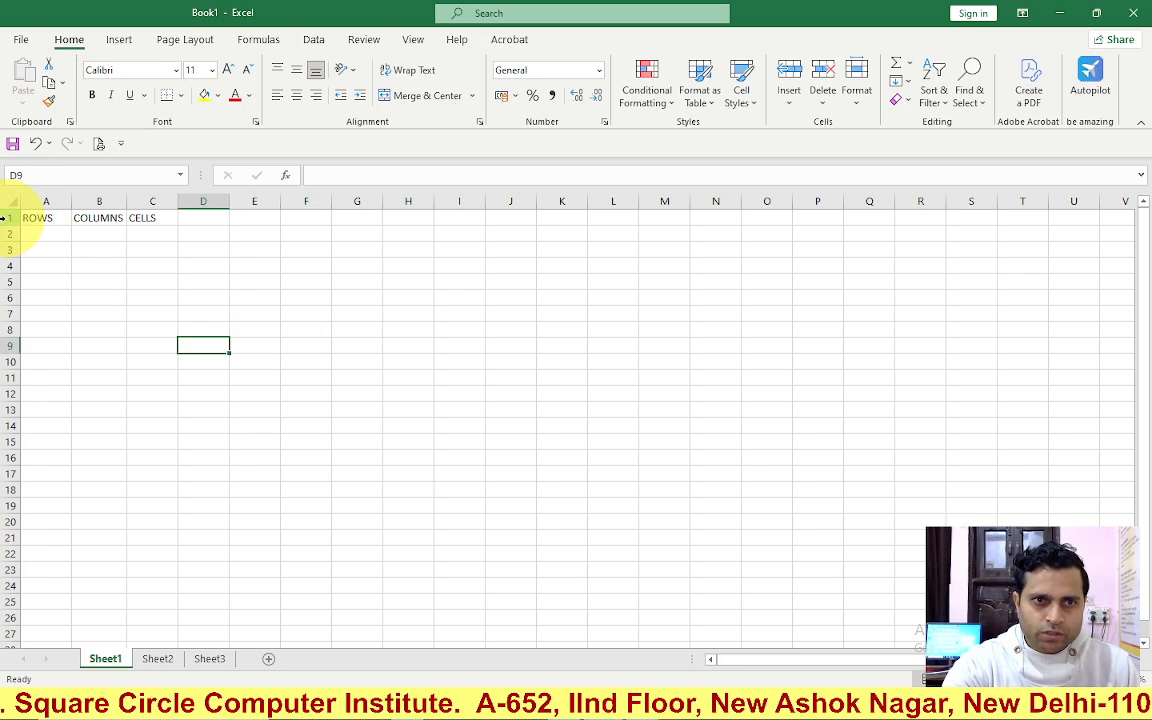
# Step: Select row 1 and go down column A from A1 to examine the worksheet's row numbering
pyautogui.click(6, 217)
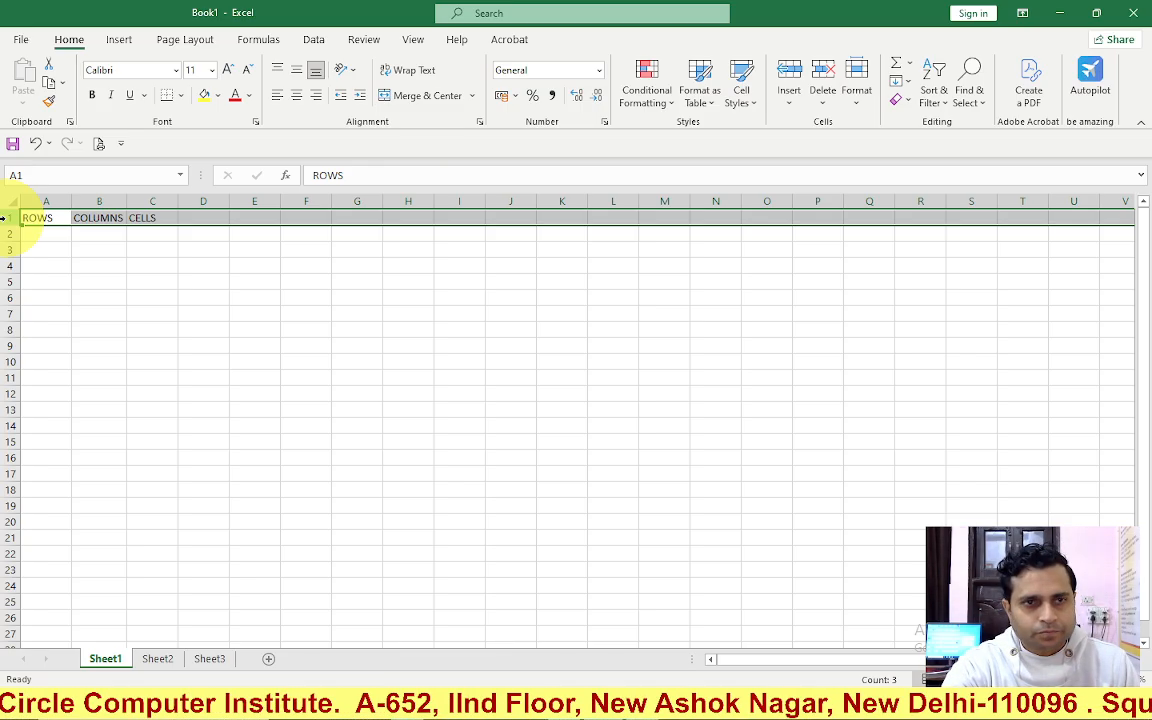
pyautogui.click(40, 218)
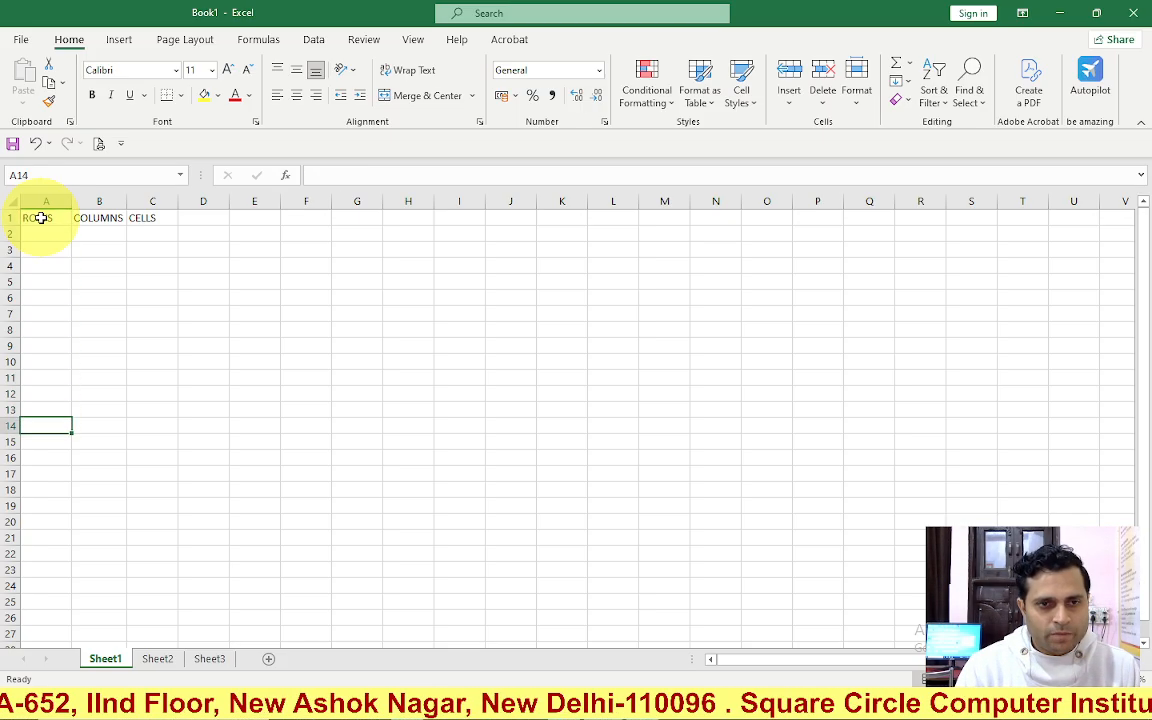
pyautogui.press('Down')
pyautogui.press('Down')
pyautogui.press('Down')
pyautogui.press('Down')
pyautogui.press('Down')
pyautogui.press('Down')
pyautogui.press('Down')
pyautogui.press('Down')
pyautogui.press('Down')
pyautogui.press('Down')
pyautogui.press('Down')
pyautogui.press('Down')
pyautogui.press('Down')
pyautogui.press('Down')
pyautogui.press('Down')
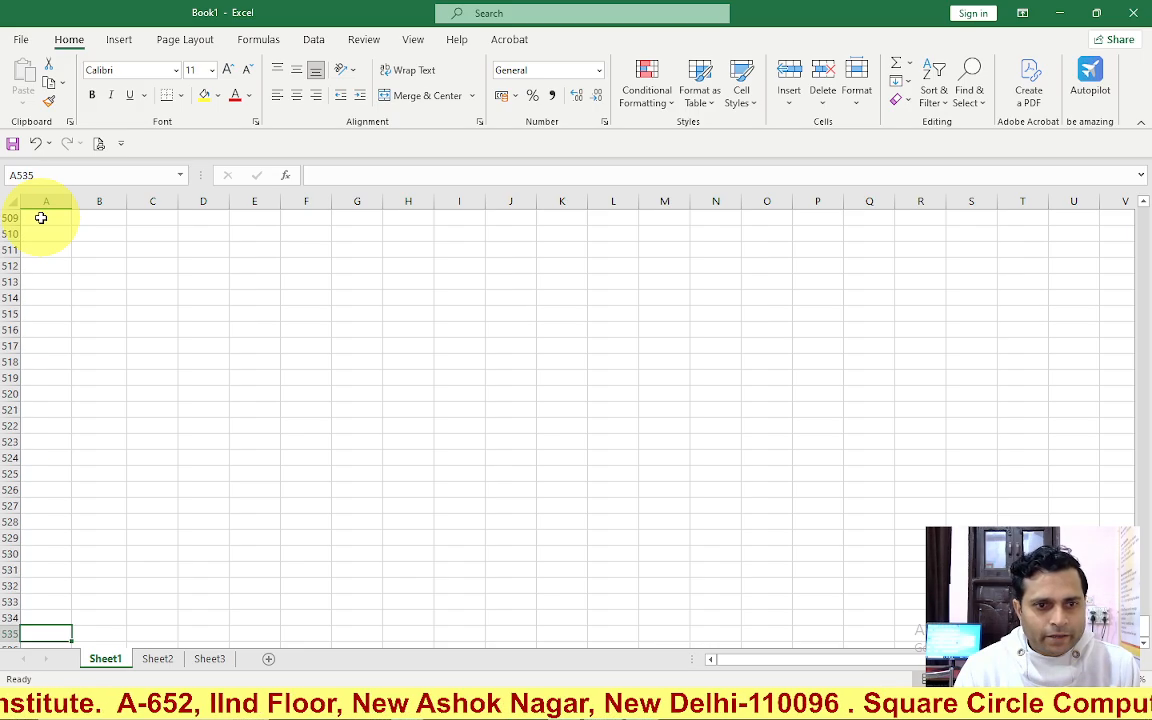
pyautogui.press('Down')
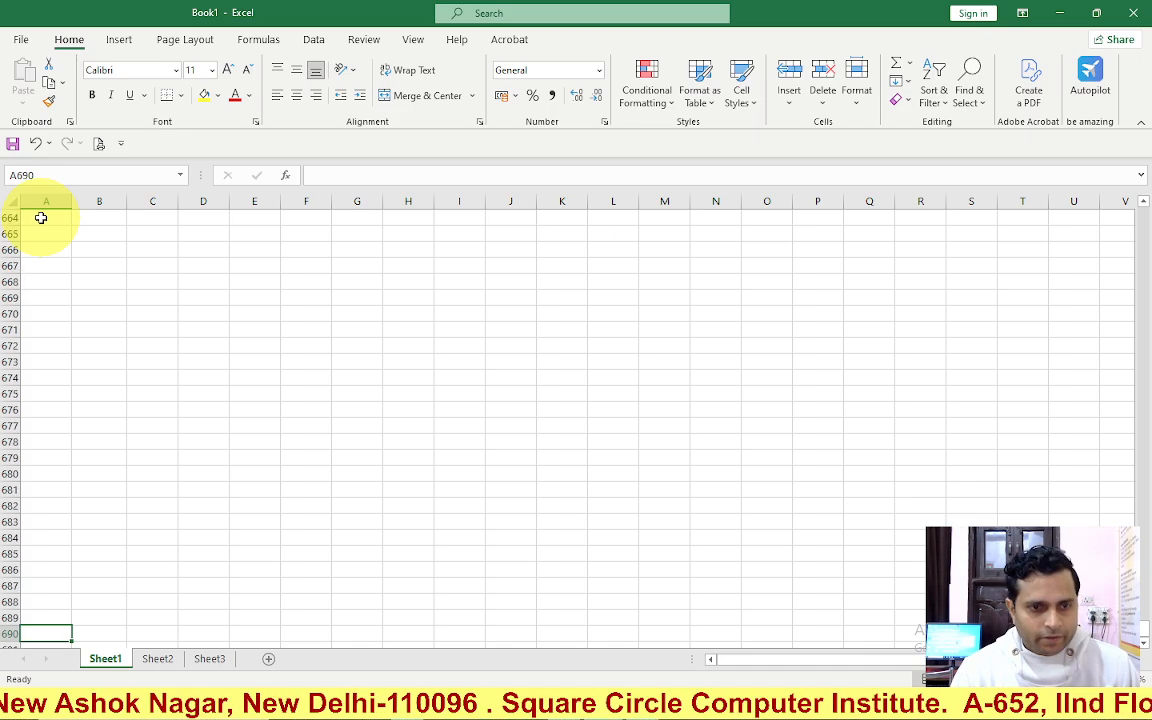
# Step: Jump to the worksheet's last row in column A and back to cell A1, two times
pyautogui.hotkey('ctrl', 'Down')
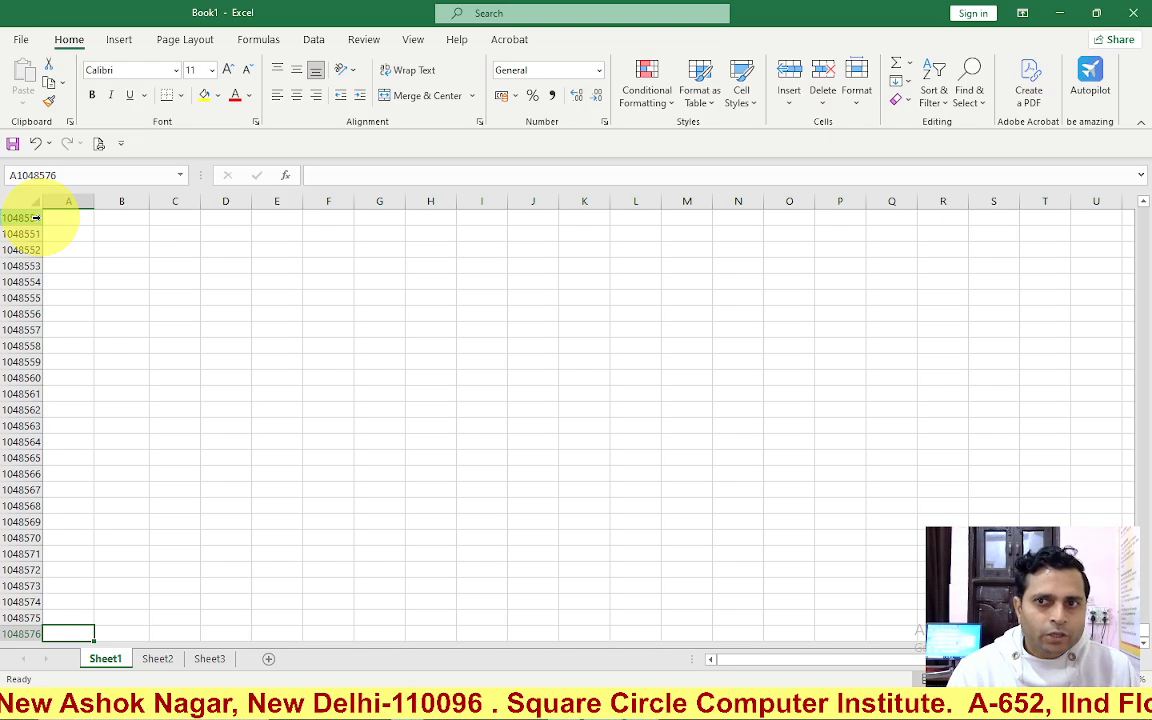
pyautogui.hotkey('ctrl', 'Up')
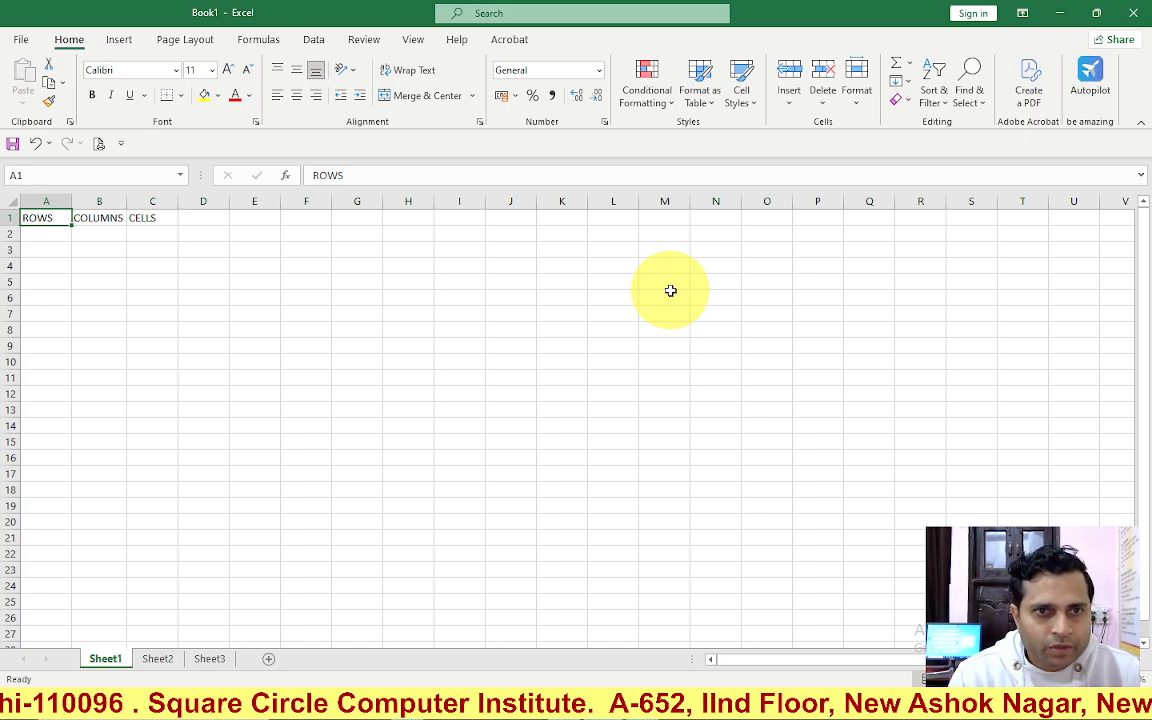
pyautogui.hotkey('ctrl', 'Down')
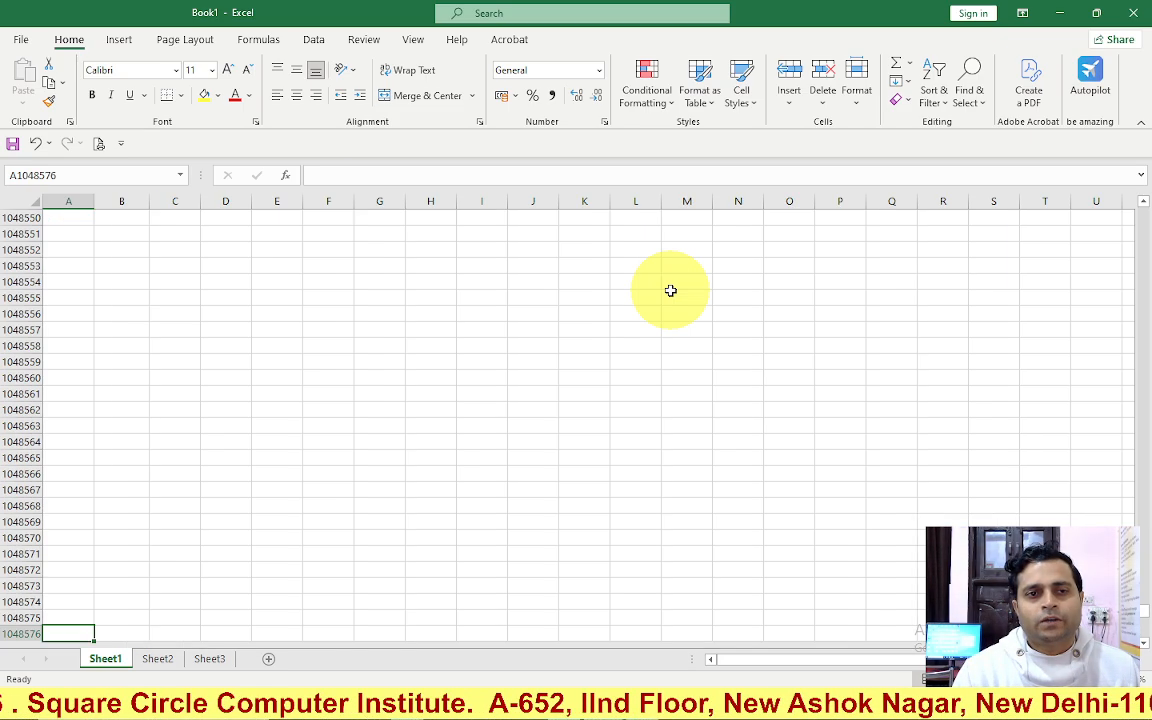
pyautogui.hotkey('ctrl', 'Up')
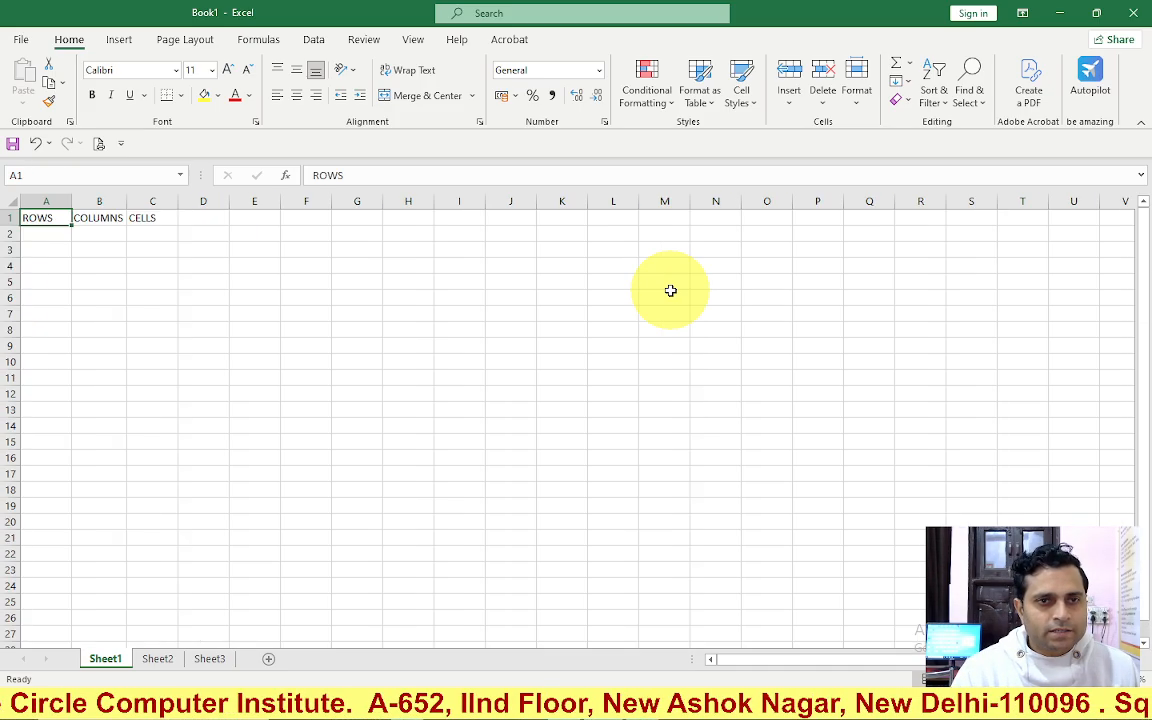
# Step: Enter the row count 1048576 in cell A2, under the ROWS heading
pyautogui.press('Down')
pyautogui.write('10')
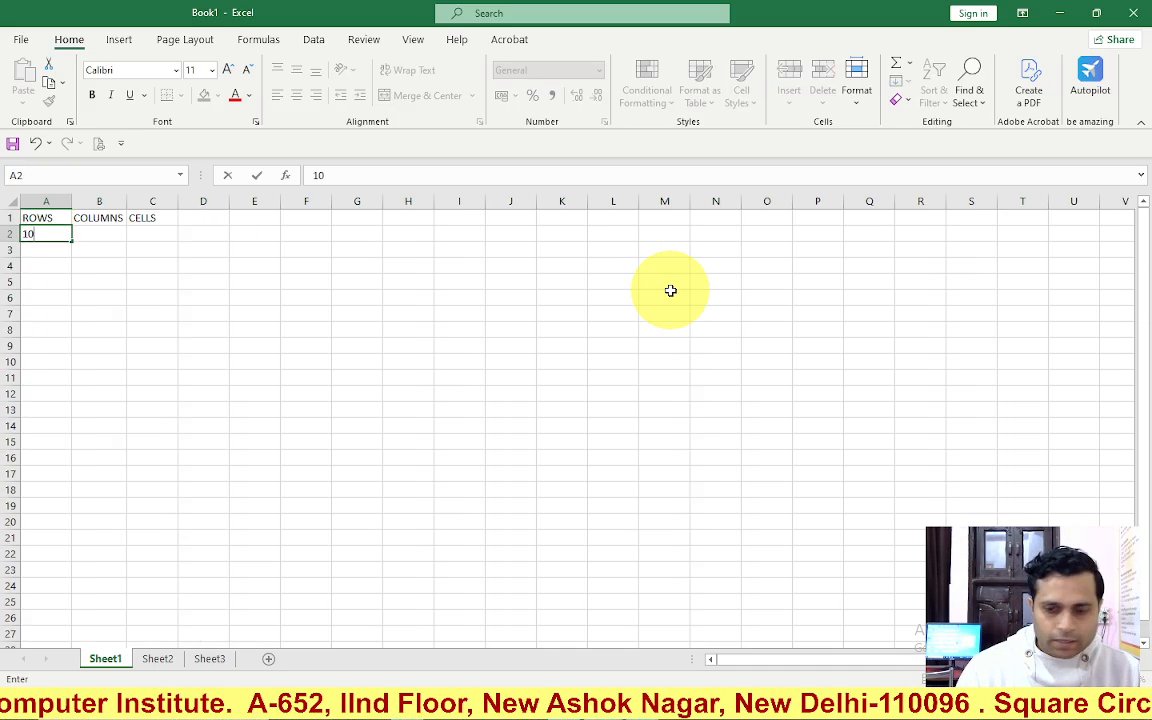
pyautogui.write('48576')
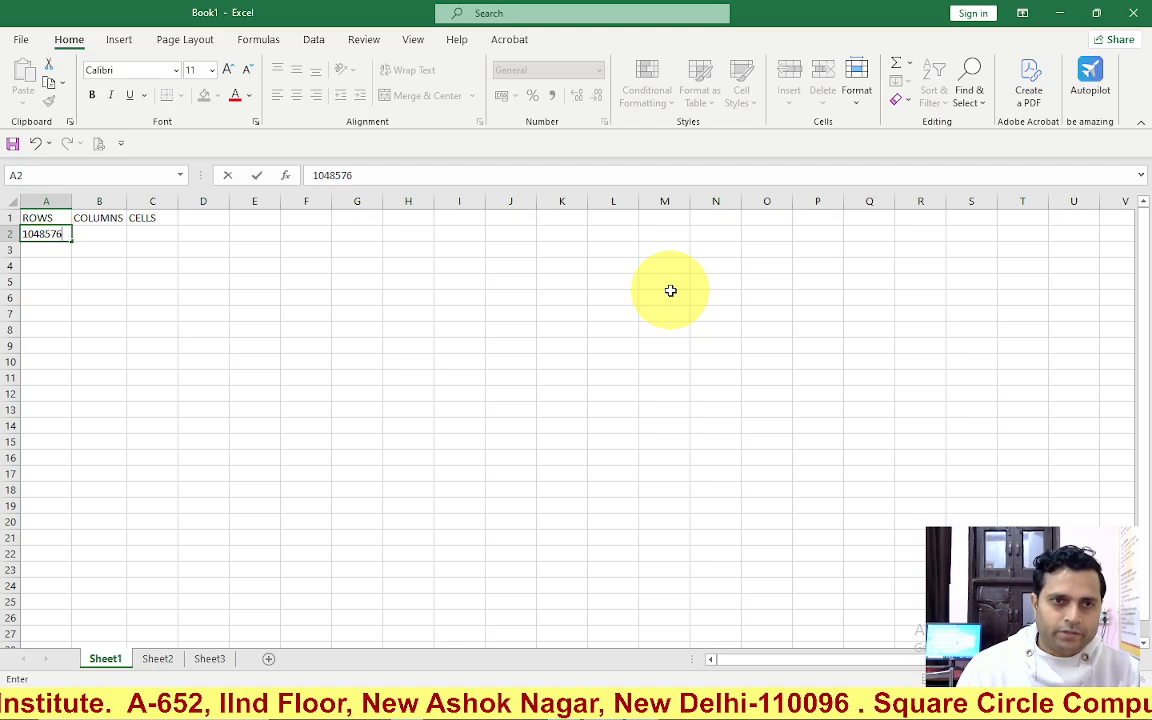
pyautogui.press('Right')
# Step: Move across row 2 from column B to column EL to examine how the column letters continue
pyautogui.press('Right')
pyautogui.press('Right')
pyautogui.press('Right')
pyautogui.press('Right')
pyautogui.press('Right')
pyautogui.press('Right')
pyautogui.press('Right')
pyautogui.press('Right')
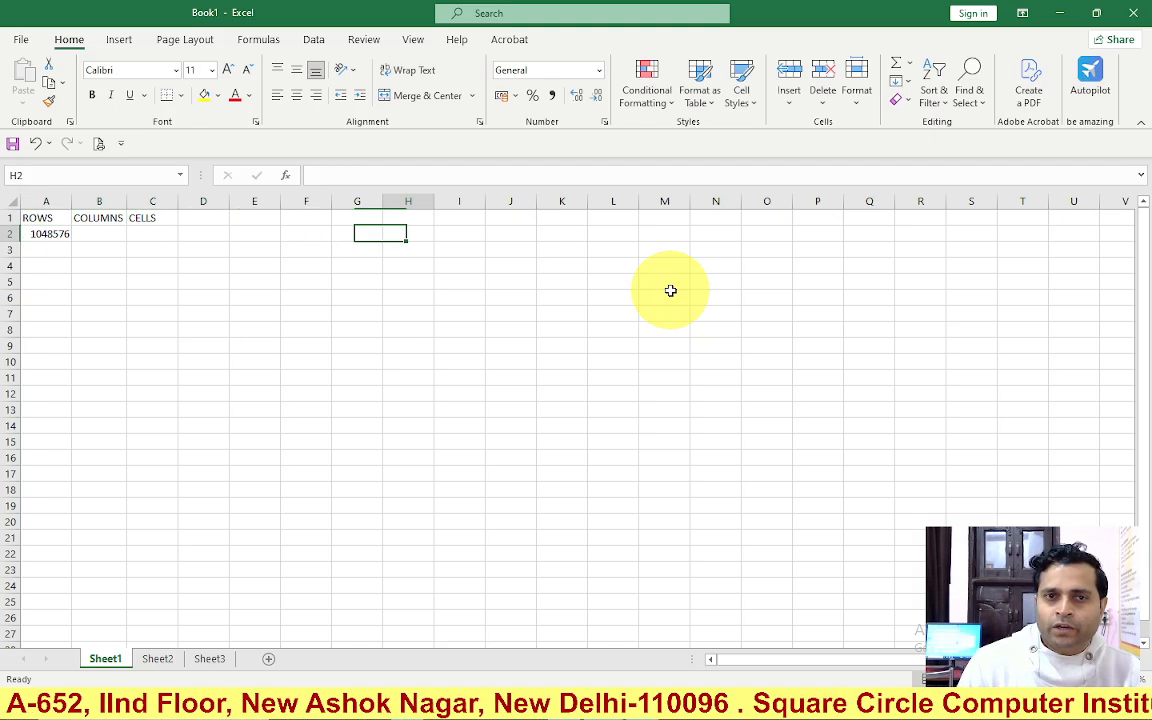
pyautogui.press('Right')
pyautogui.press('Right')
pyautogui.press('Right')
pyautogui.press('Right')
pyautogui.press('Right')
pyautogui.press('Right')
pyautogui.press('Right')
pyautogui.press('Right')
pyautogui.press('Right')
pyautogui.press('Right')
pyautogui.press('Right')
pyautogui.press('Right')
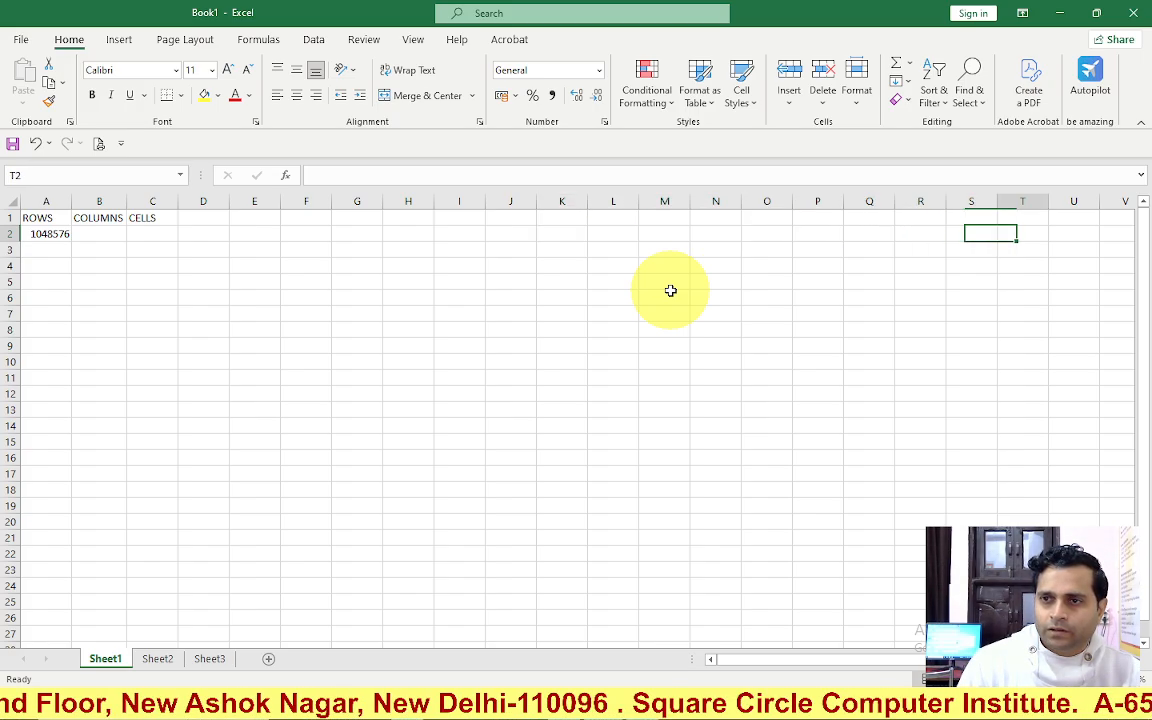
pyautogui.press('Right')
pyautogui.press('Right')
pyautogui.press('Right')
pyautogui.press('Right')
pyautogui.press('Right')
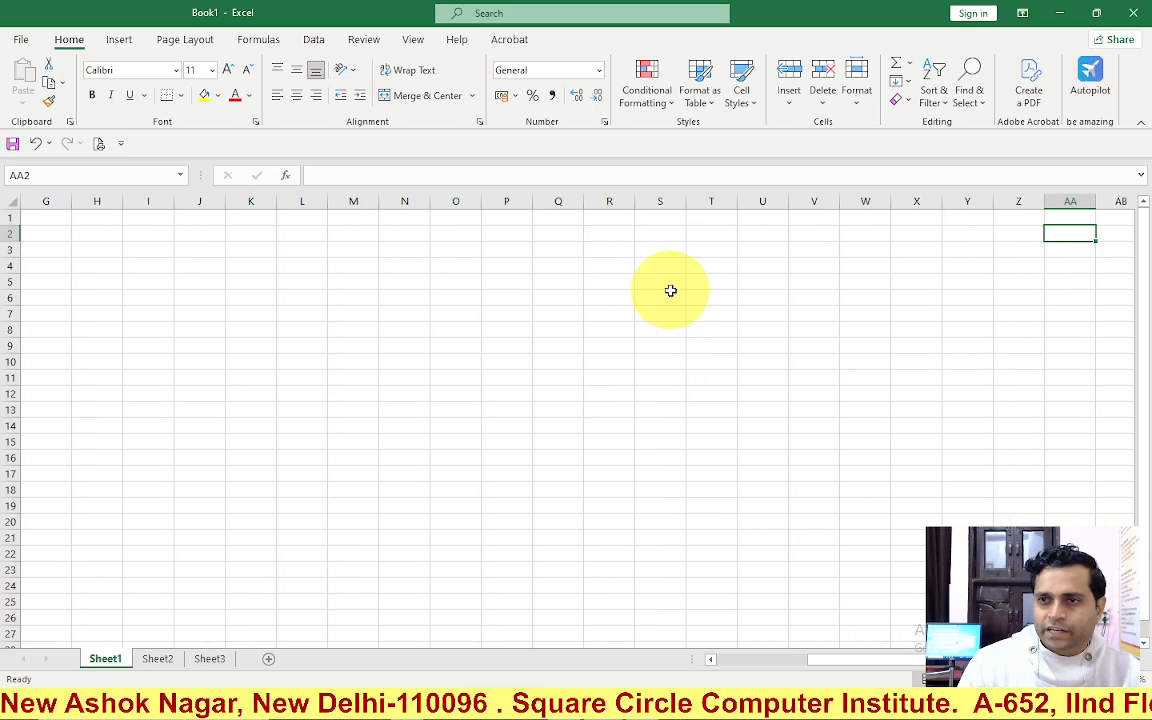
pyautogui.press('Right')
pyautogui.press('Right')
pyautogui.press('Right')
pyautogui.press('Right')
pyautogui.press('Right')
pyautogui.press('Right')
pyautogui.press('Right')
pyautogui.press('Right')
pyautogui.press('Right')
pyautogui.press('Right')
pyautogui.press('Right')
pyautogui.press('Right')
pyautogui.press('Right')
pyautogui.press('Right')
pyautogui.press('Right')
pyautogui.press('Right')
pyautogui.press('Right')
pyautogui.press('Right')
pyautogui.press('Right')
pyautogui.press('Right')
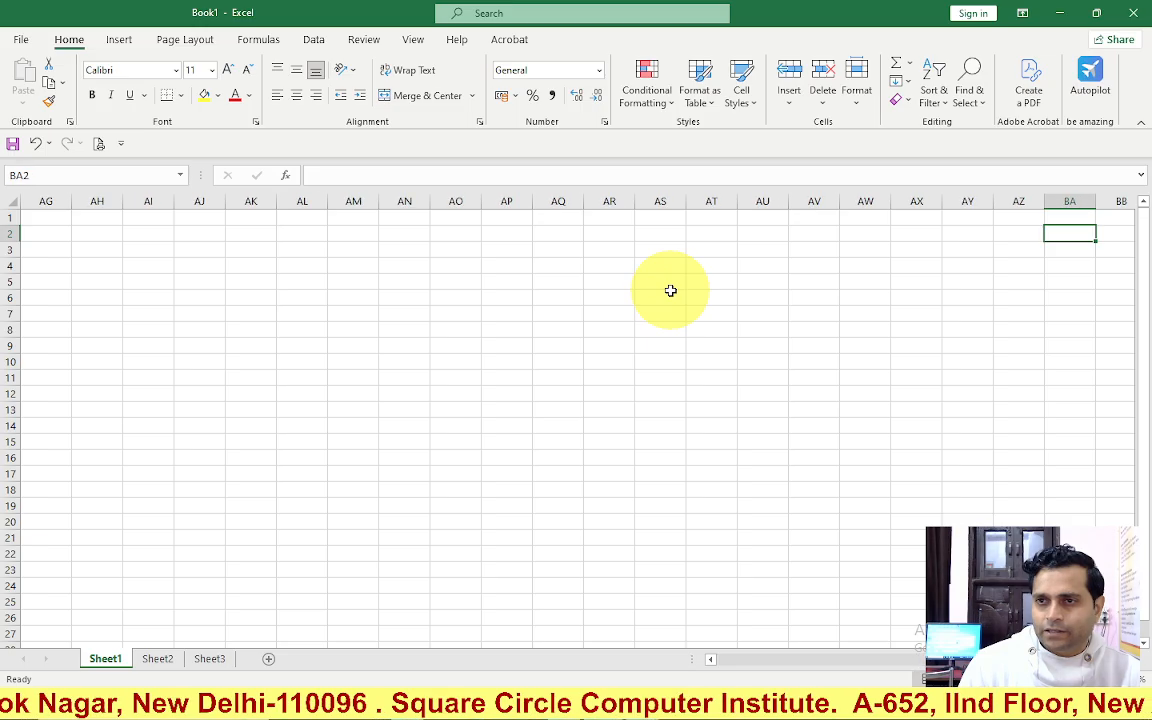
pyautogui.press('Right')
pyautogui.press('Right')
pyautogui.press('Right')
pyautogui.press('Right')
pyautogui.press('Right')
pyautogui.press('Right')
pyautogui.press('Right')
pyautogui.press('Right')
pyautogui.press('Right')
pyautogui.press('Right')
pyautogui.press('Right')
pyautogui.press('Right')
pyautogui.press('Right')
pyautogui.press('Right')
pyautogui.press('Right')
pyautogui.press('Right')
pyautogui.press('Right')
pyautogui.press('Right')
pyautogui.press('Right')
pyautogui.press('Right')
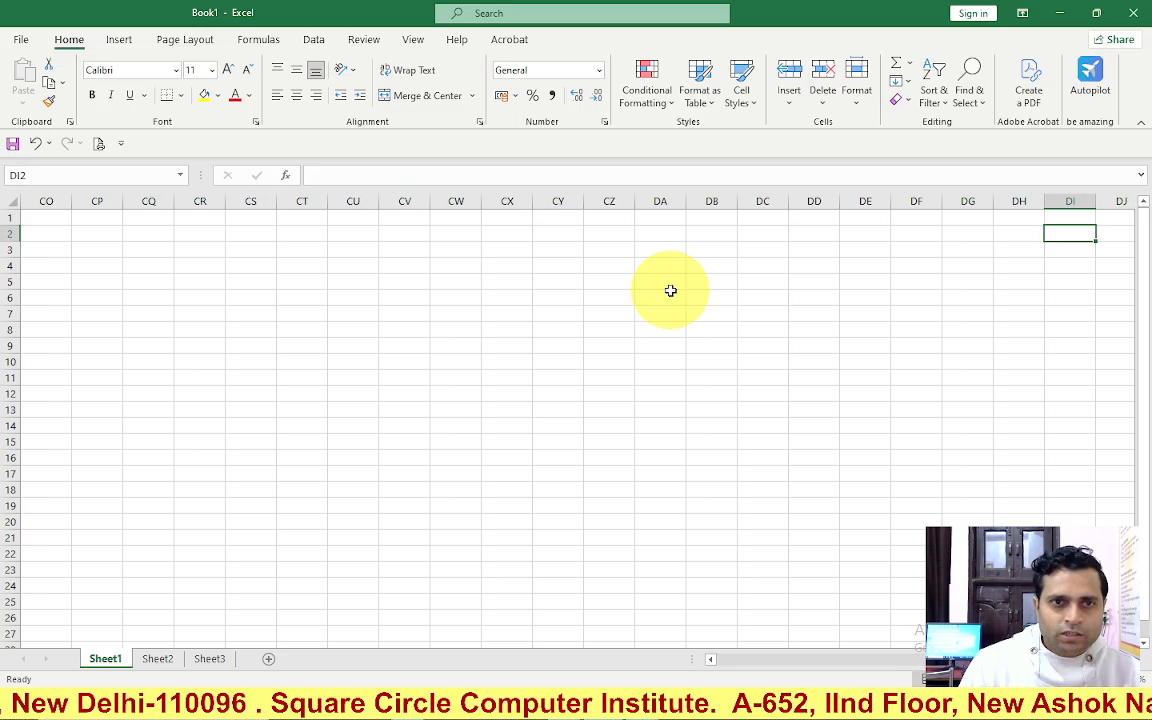
pyautogui.press('Right')
pyautogui.press('Right')
pyautogui.press('Right')
pyautogui.press('Right')
pyautogui.press('Right')
pyautogui.press('Right')
pyautogui.press('Right')
pyautogui.press('Right')
pyautogui.press('Right')
pyautogui.press('Right')
pyautogui.press('Right')
pyautogui.press('Right')
pyautogui.press('Right')
pyautogui.press('Right')
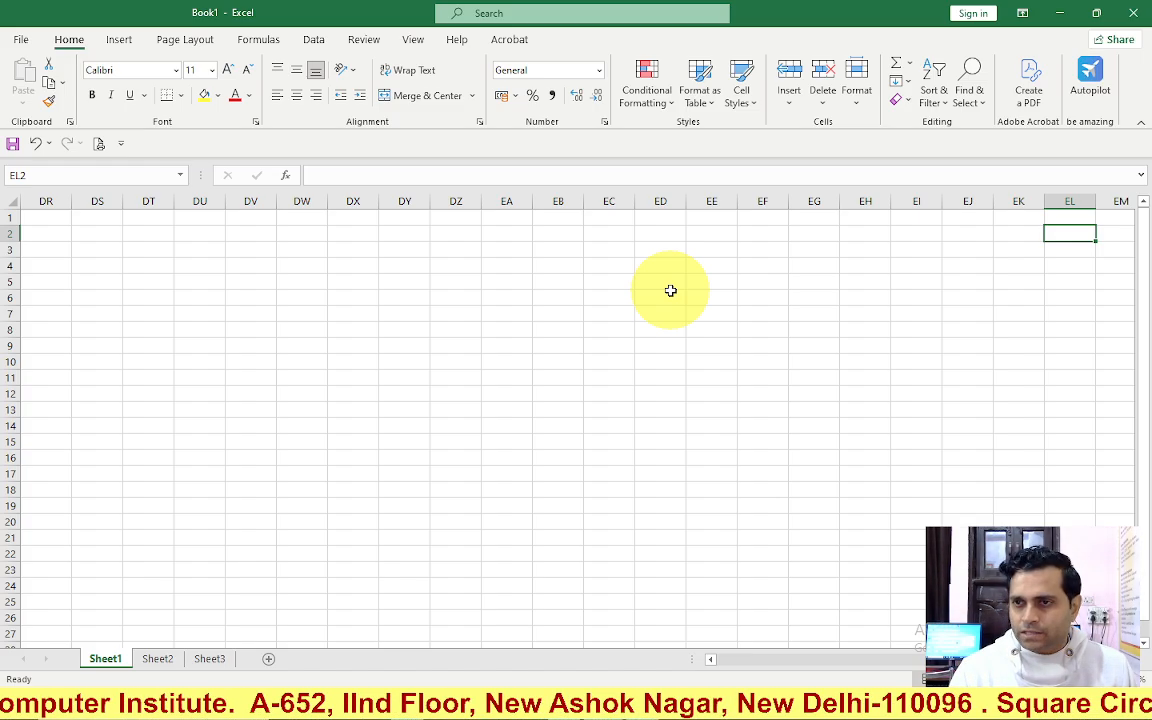
# Step: Jump to the worksheet's last column and select the whole column XFD
pyautogui.hotkey('ctrl', 'Right')
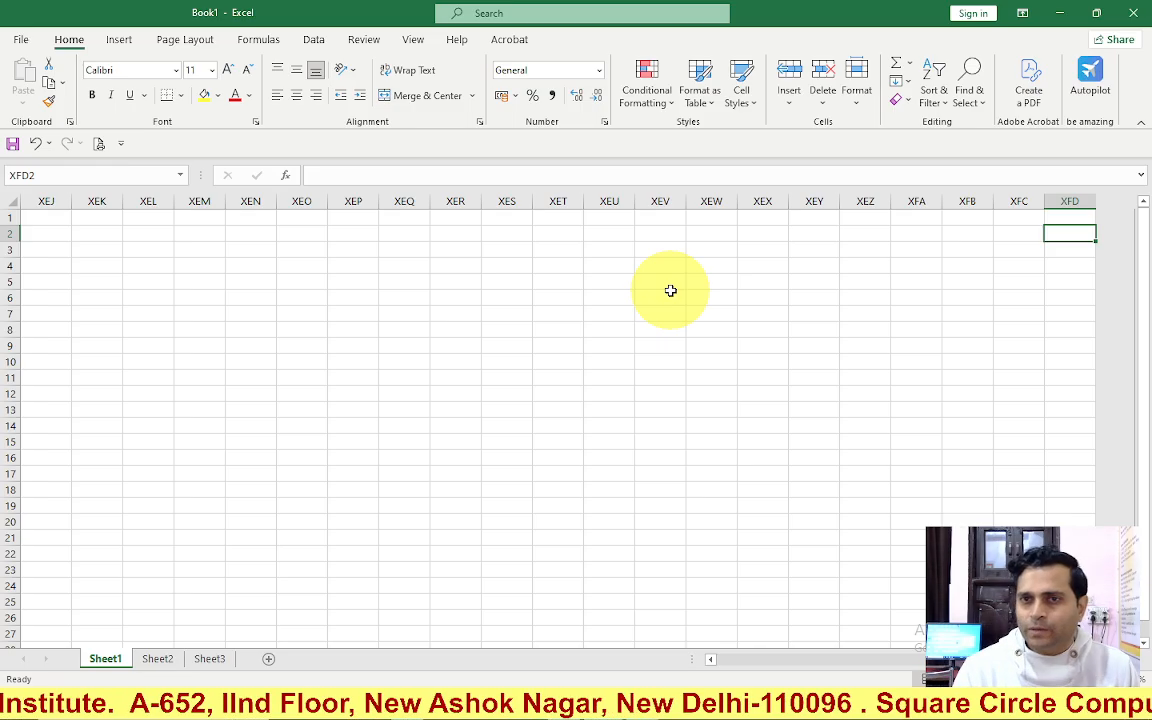
pyautogui.click(1070, 201)
pyautogui.click(1080, 216)
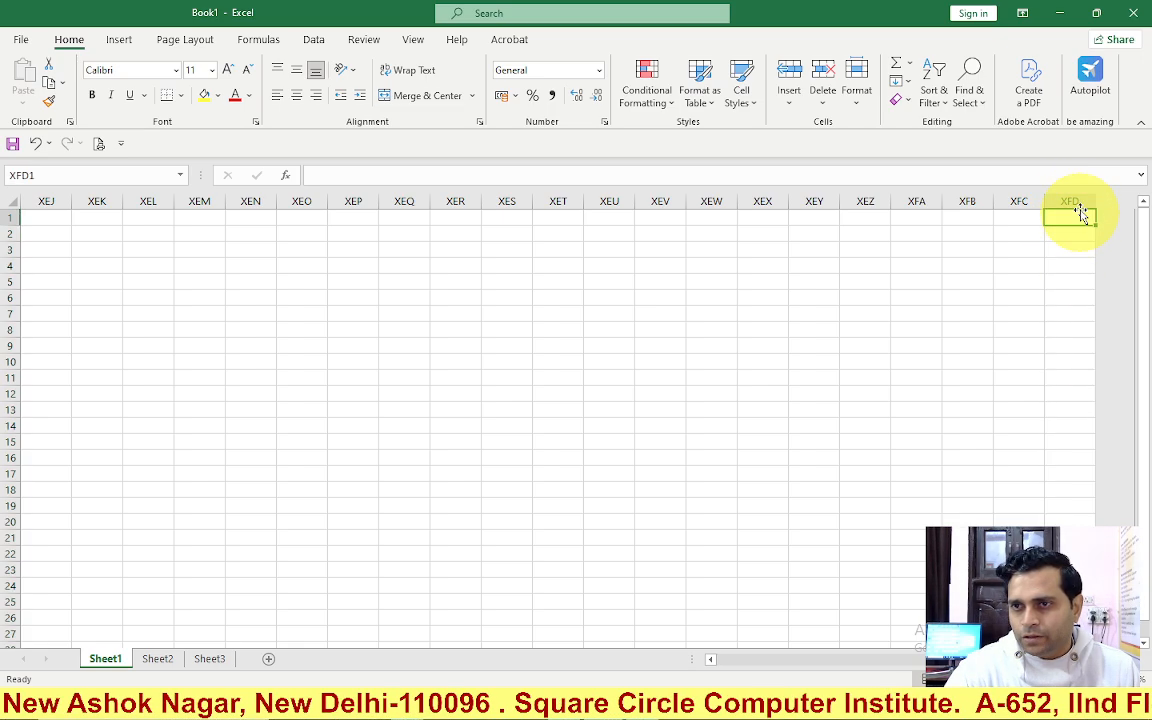
pyautogui.click(1077, 202)
pyautogui.click(1080, 220)
pyautogui.click(1075, 201)
pyautogui.click(1073, 222)
pyautogui.click(1070, 201)
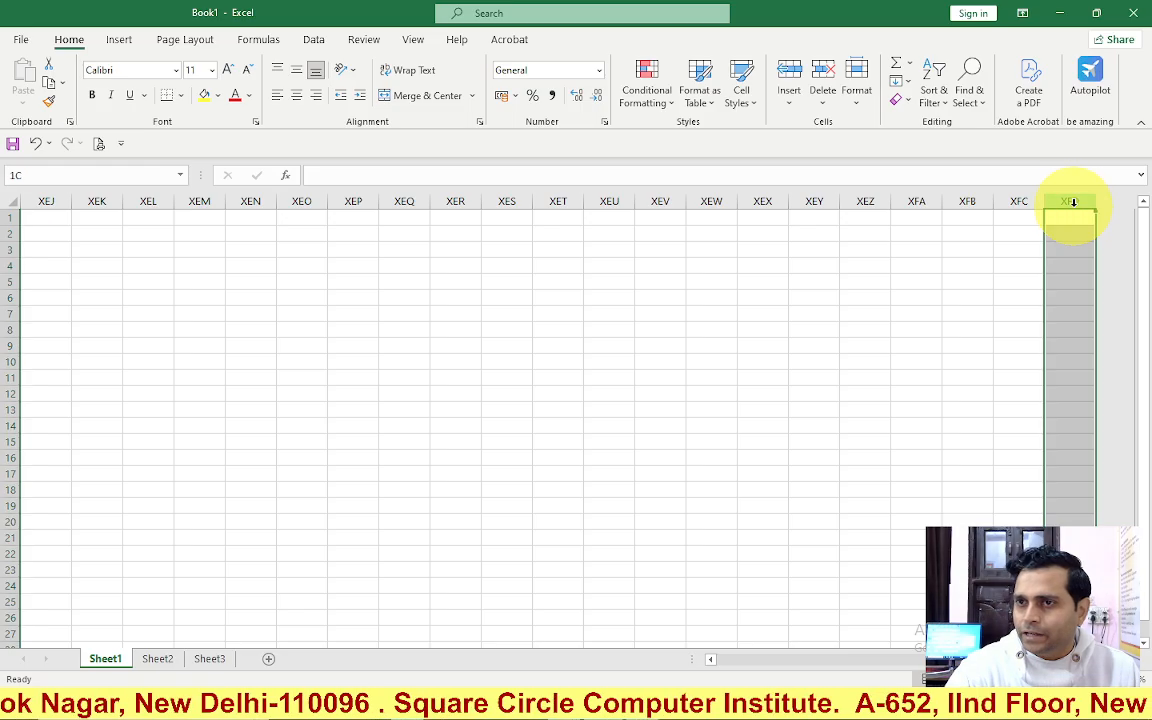
# Step: Return to the table and enter the column count 16384 in cell B2, under the COLUMNS heading
pyautogui.hotkey('ctrl', 'Home')
pyautogui.press('Down')
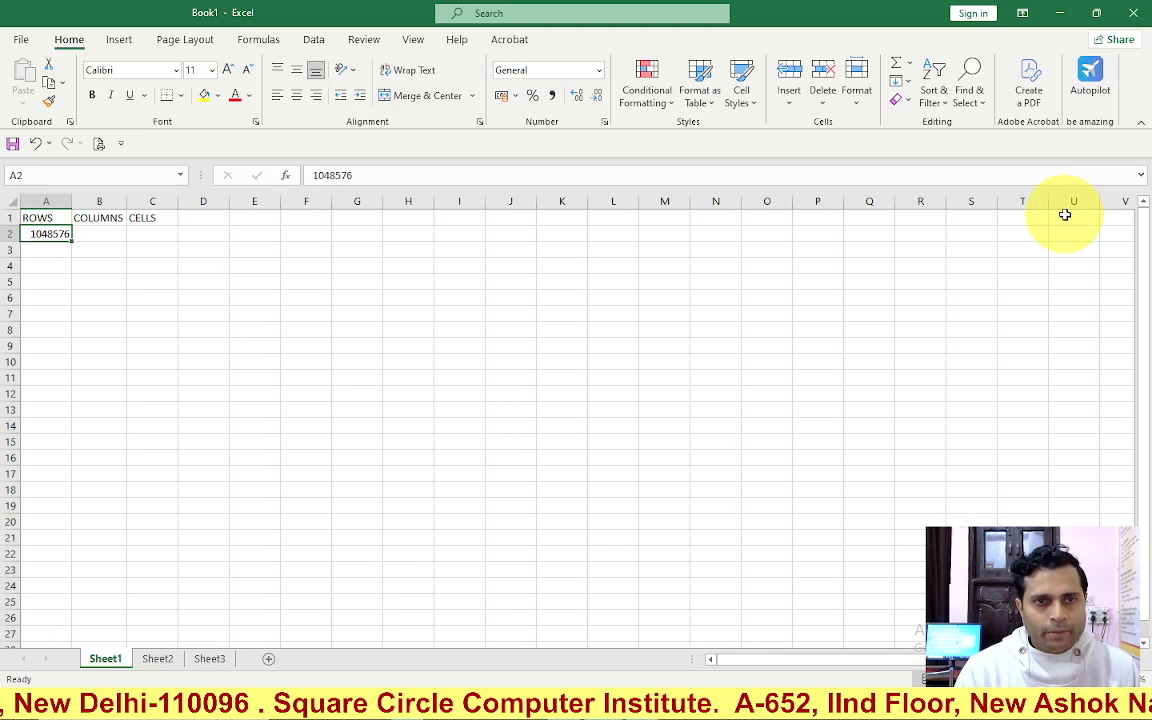
pyautogui.press('Right')
pyautogui.write('16384')
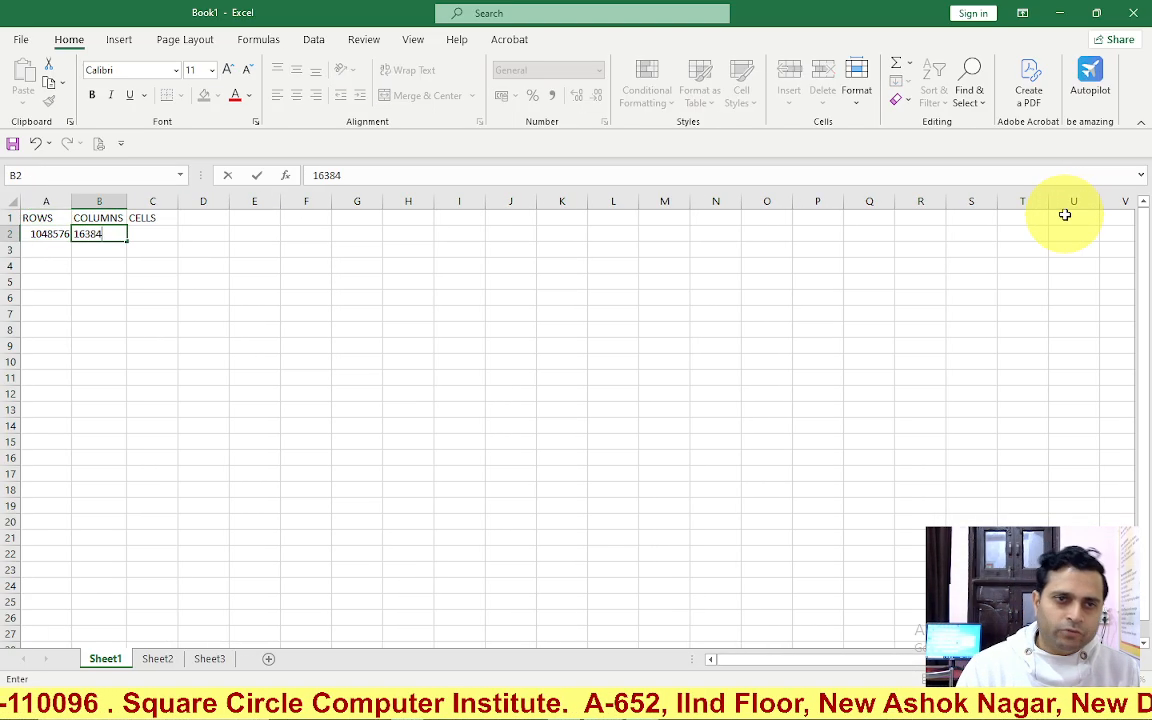
pyautogui.press('Return')
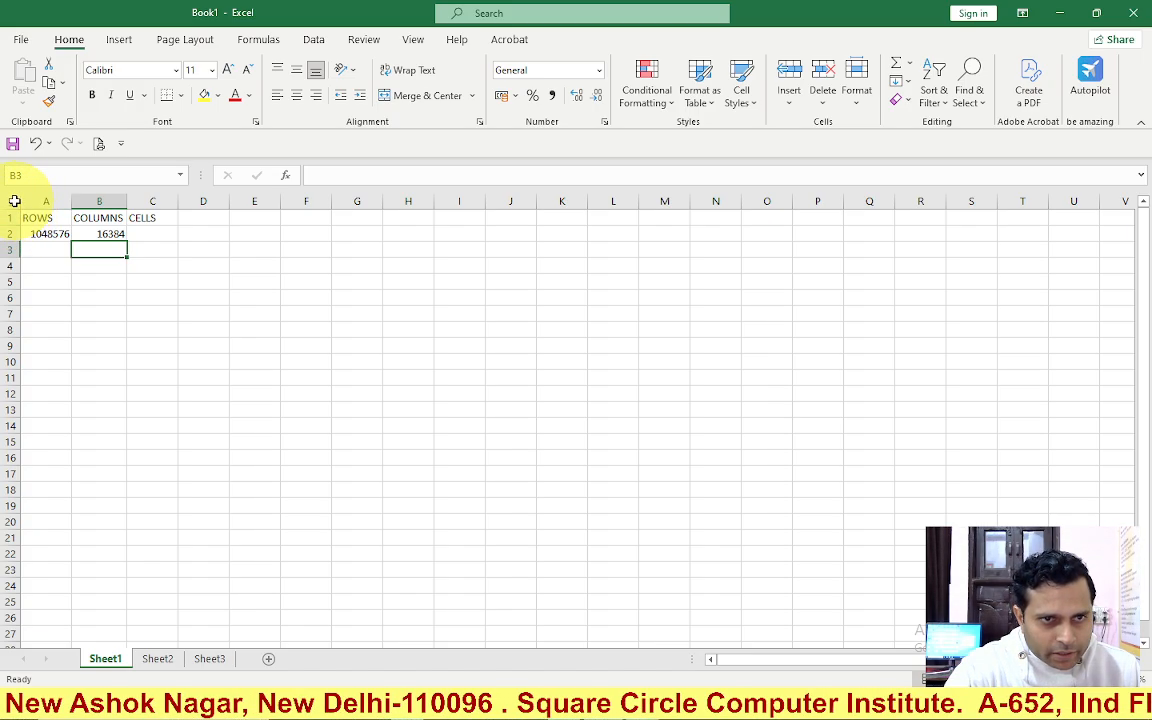
# Step: Select all cells of the worksheet at once, and clear that selection by selecting cell D6
pyautogui.hotkey('ctrl', 'shift', '+')
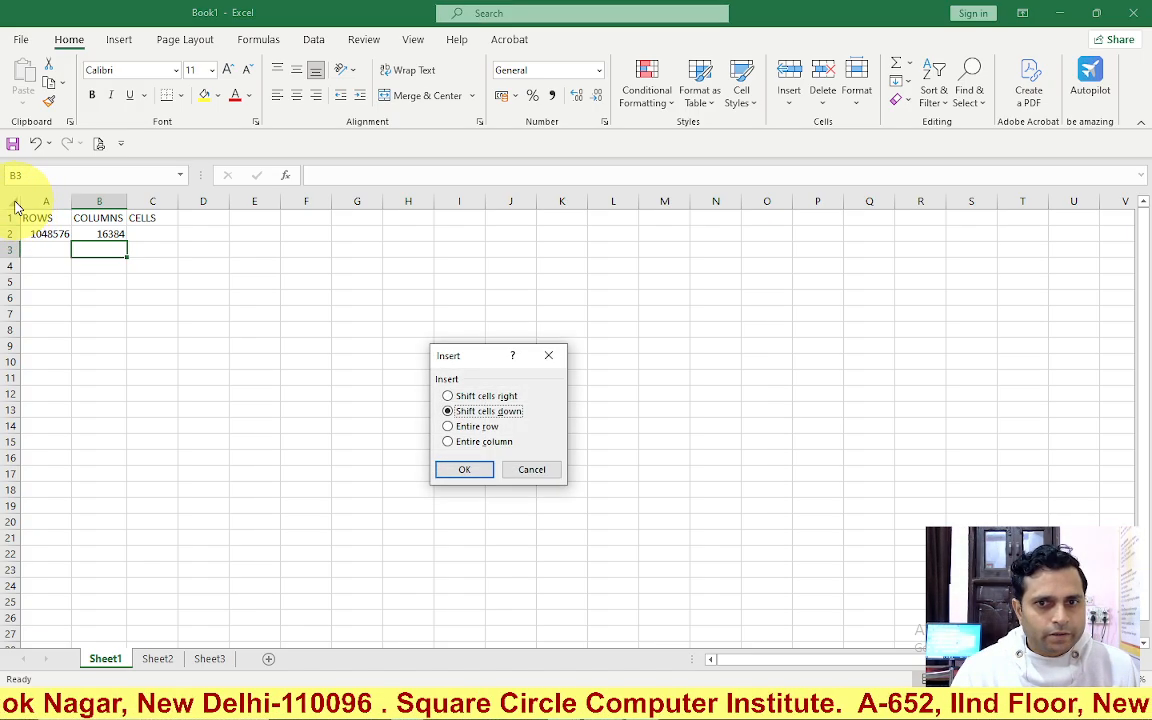
pyautogui.press('Escape')
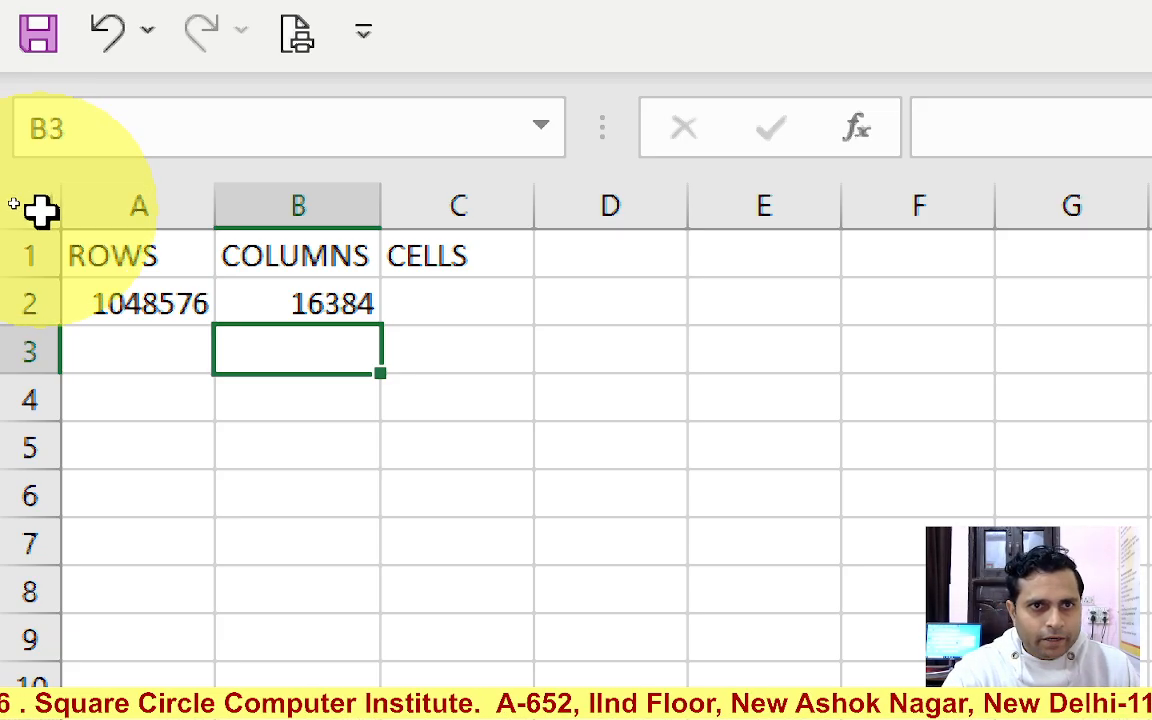
pyautogui.click(41, 210)
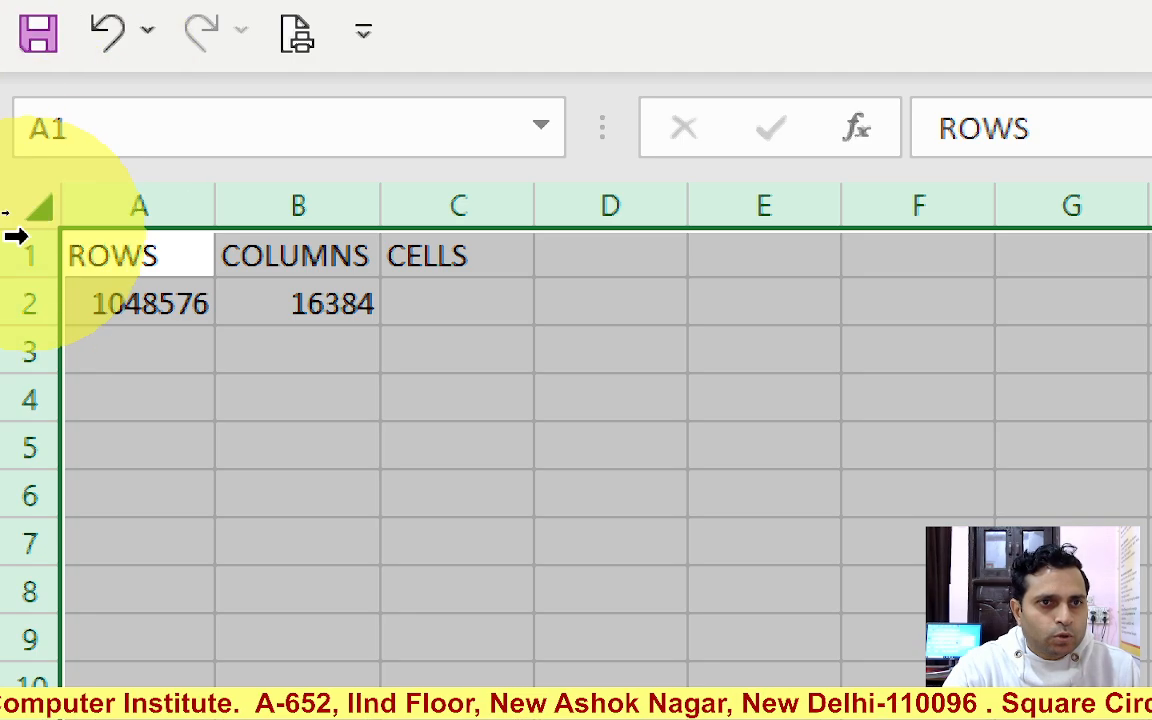
pyautogui.click(48, 203)
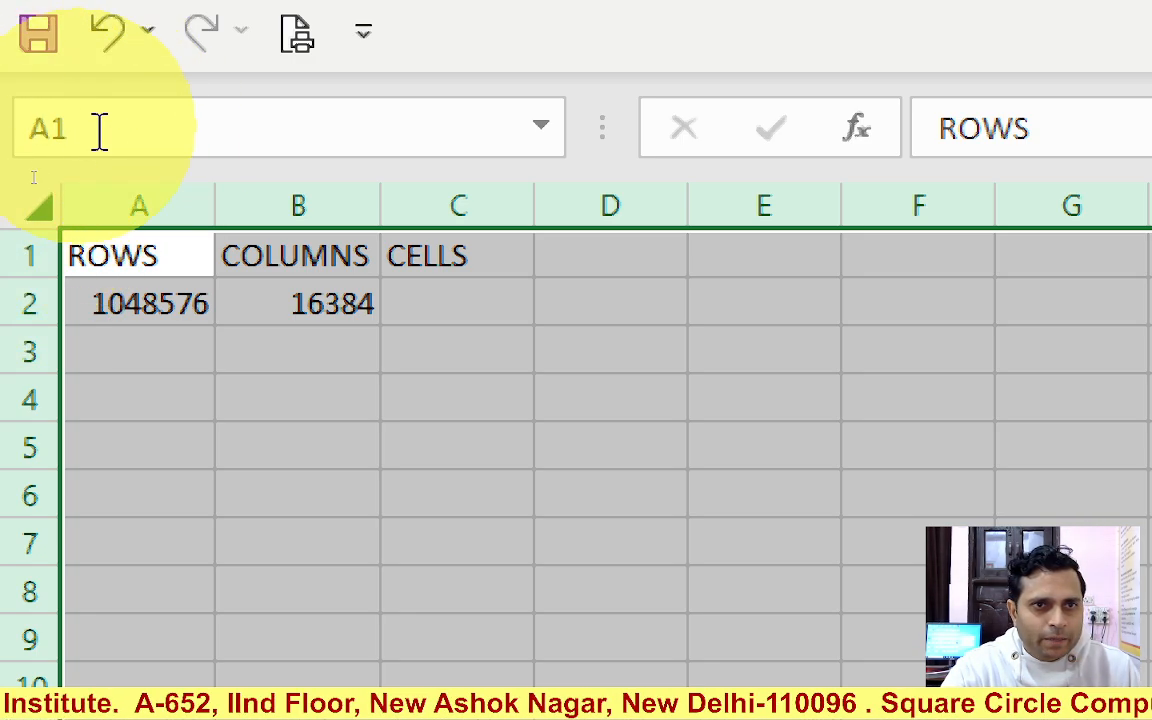
pyautogui.click(44, 207)
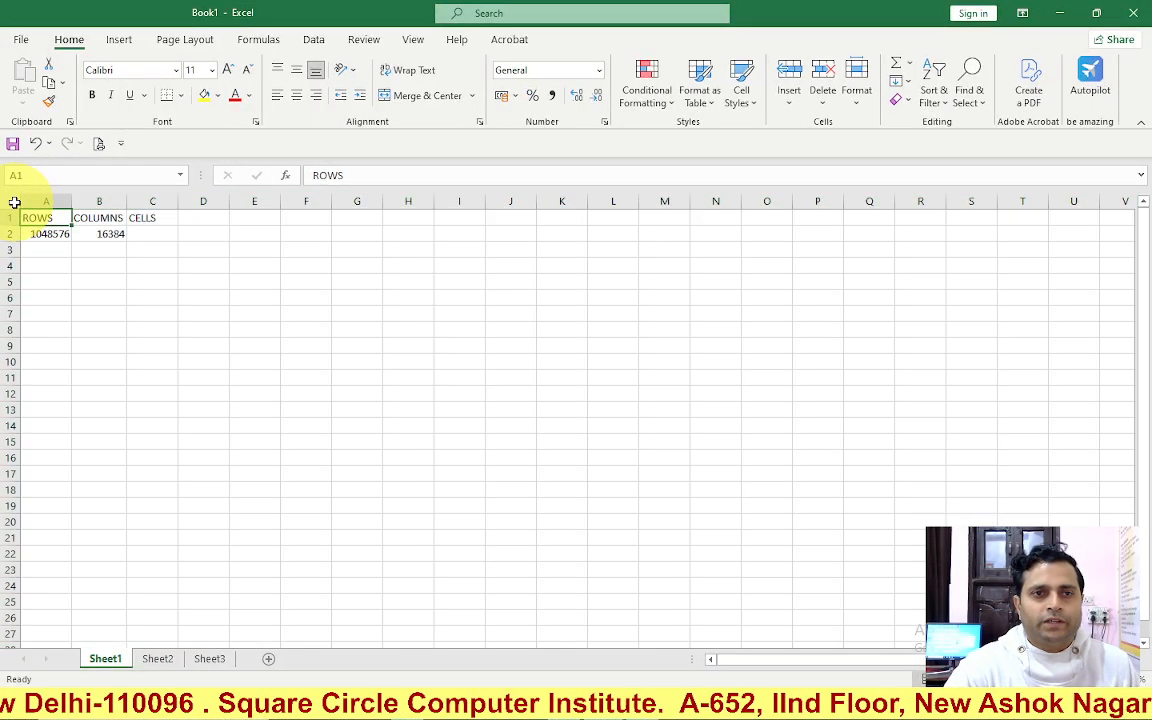
pyautogui.click(180, 295)
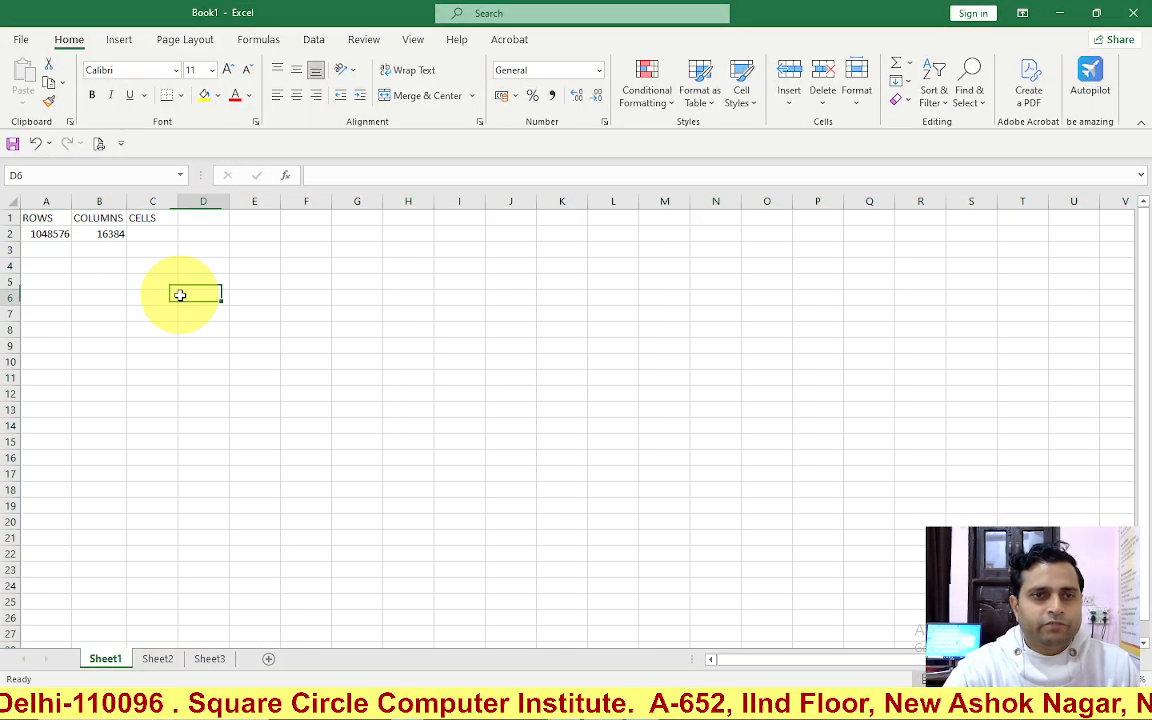
# Step: Select the entries under the ROWS, COLUMNS and CELLS headings in row 2 to examine which count is still missing
pyautogui.click(234, 313)
pyautogui.click(62, 236)
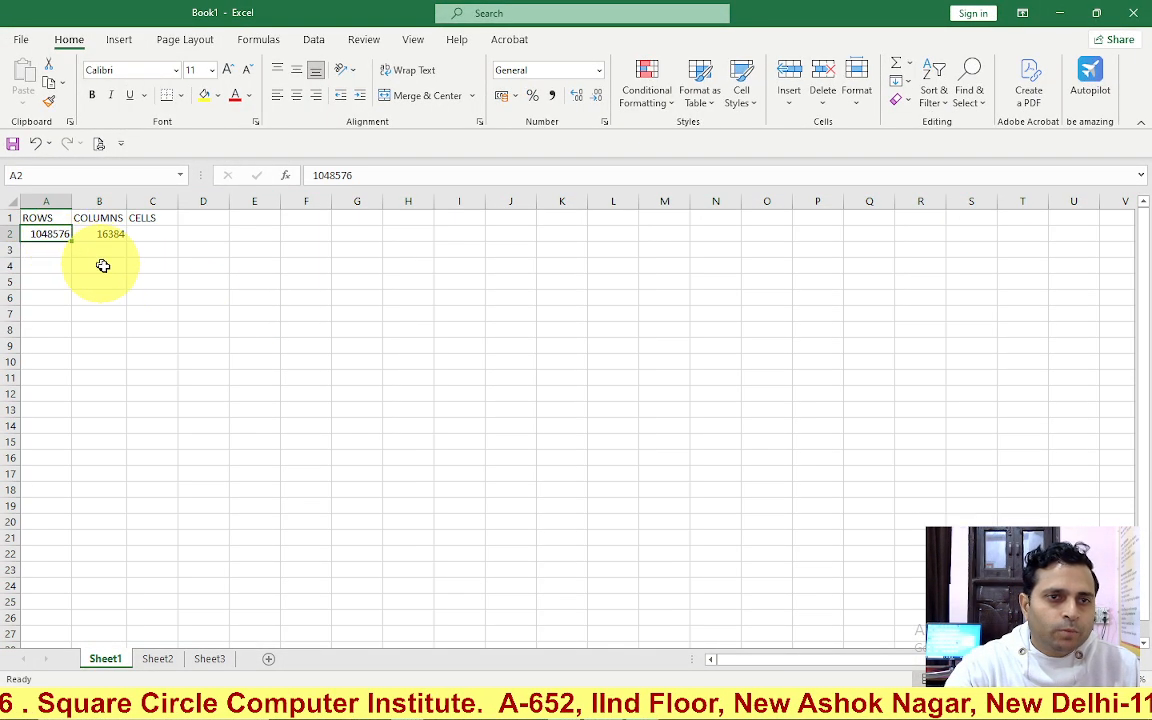
pyautogui.click(103, 234)
pyautogui.click(143, 264)
pyautogui.click(147, 239)
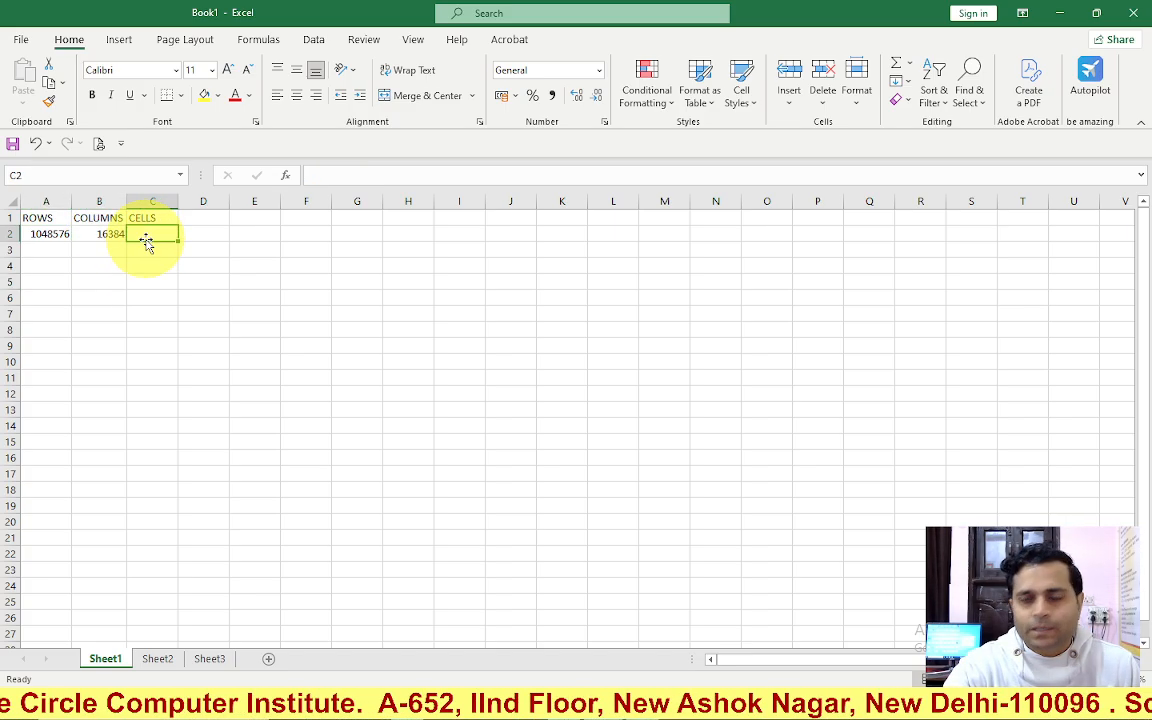
pyautogui.click(159, 265)
pyautogui.click(158, 236)
pyautogui.click(57, 245)
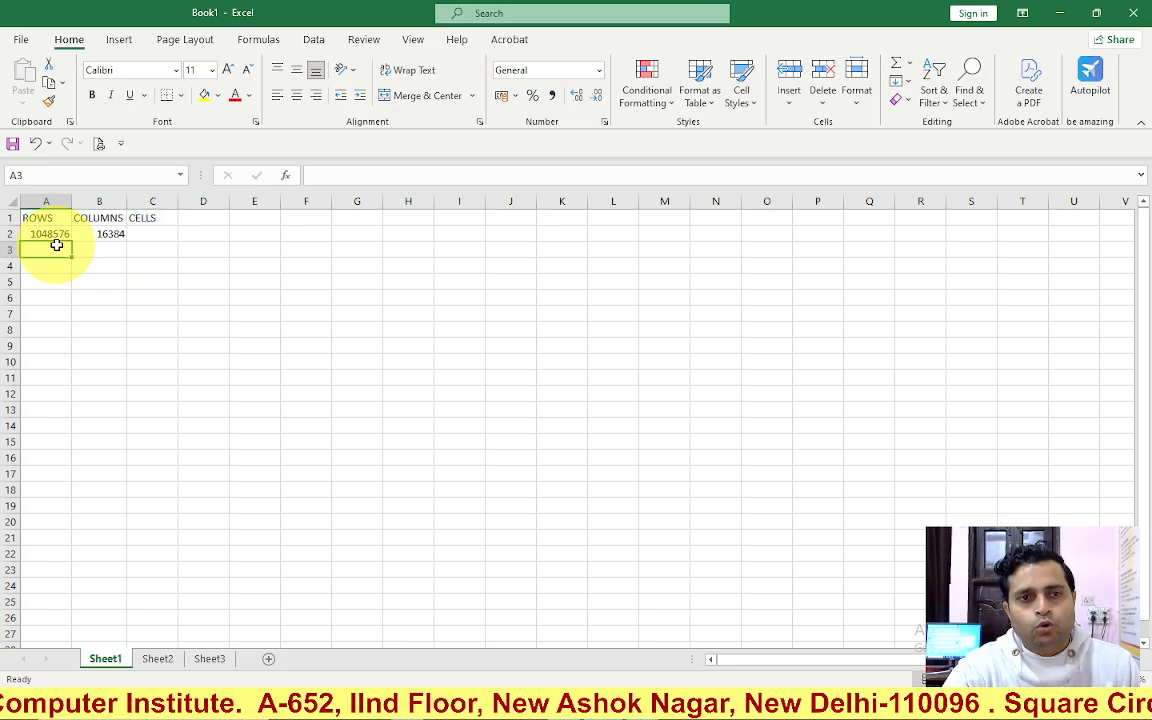
pyautogui.click(105, 235)
pyautogui.click(148, 236)
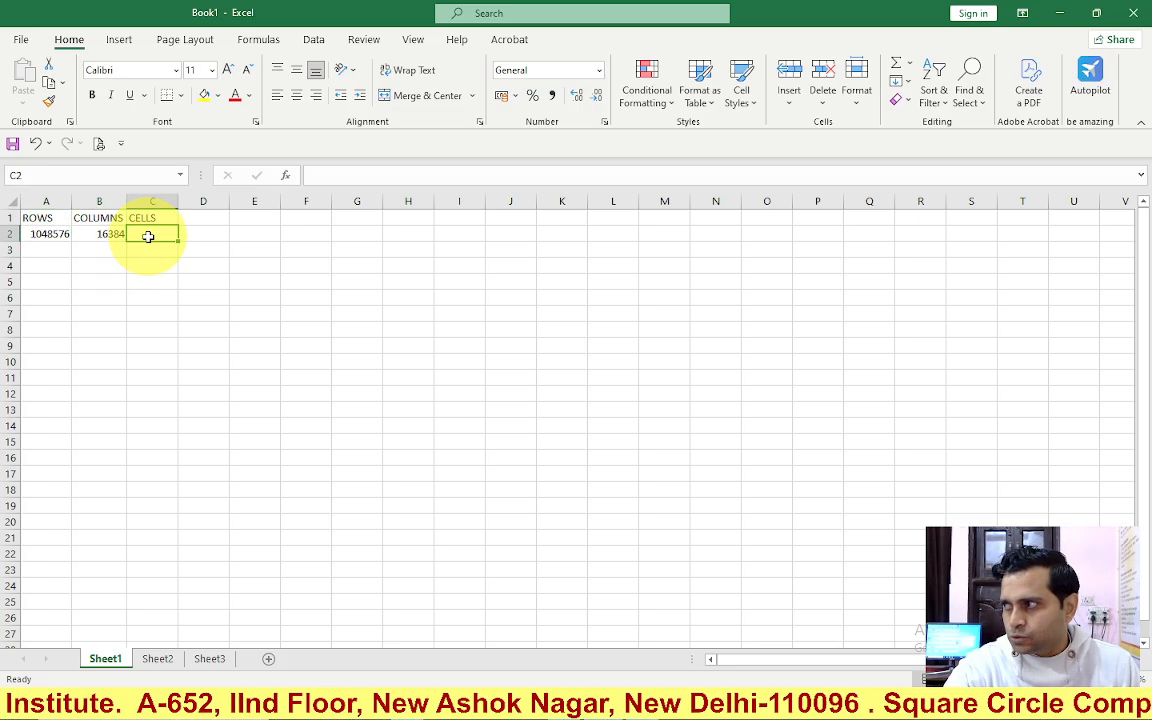
pyautogui.click(186, 237)
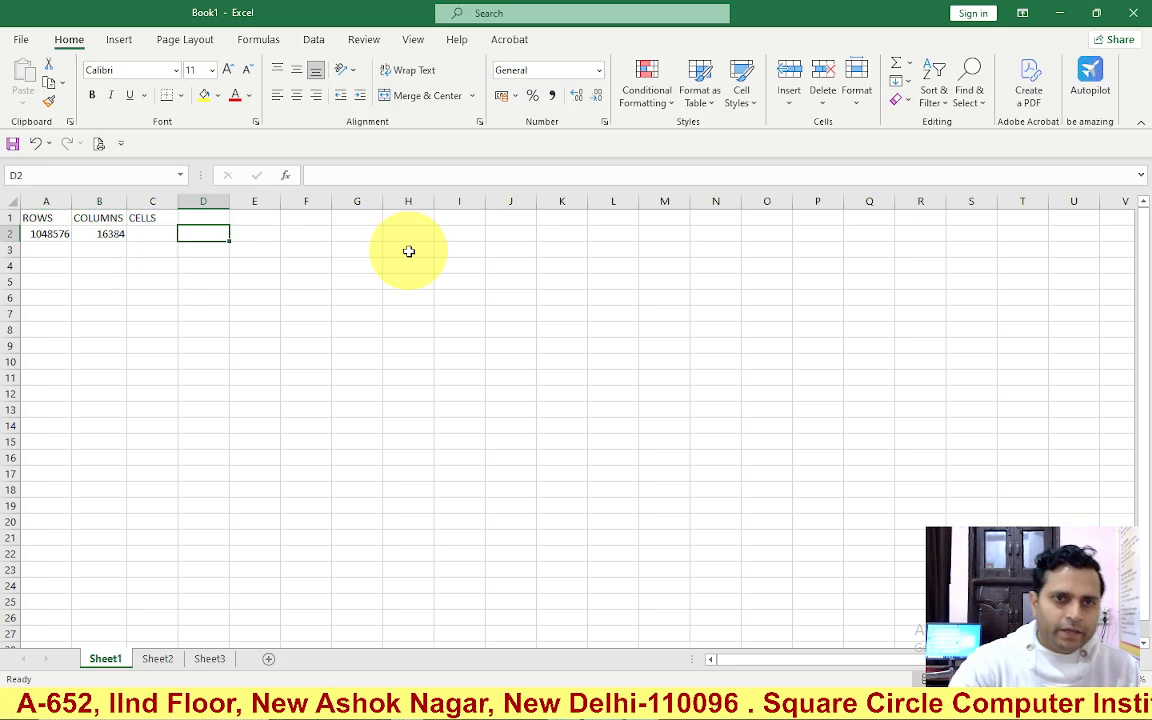
pyautogui.press('Down')
pyautogui.press('Down')
pyautogui.press('Down')
pyautogui.press('Down')
pyautogui.press('Down')
pyautogui.press('Down')
pyautogui.press('Down')
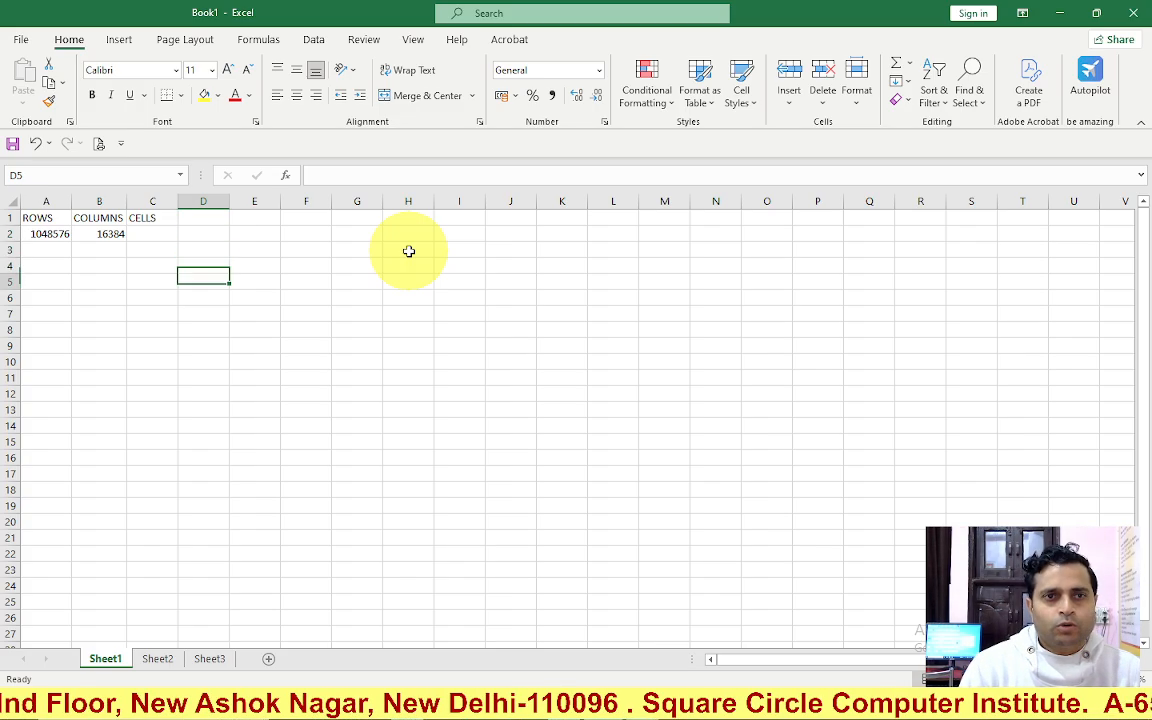
pyautogui.press('Down')
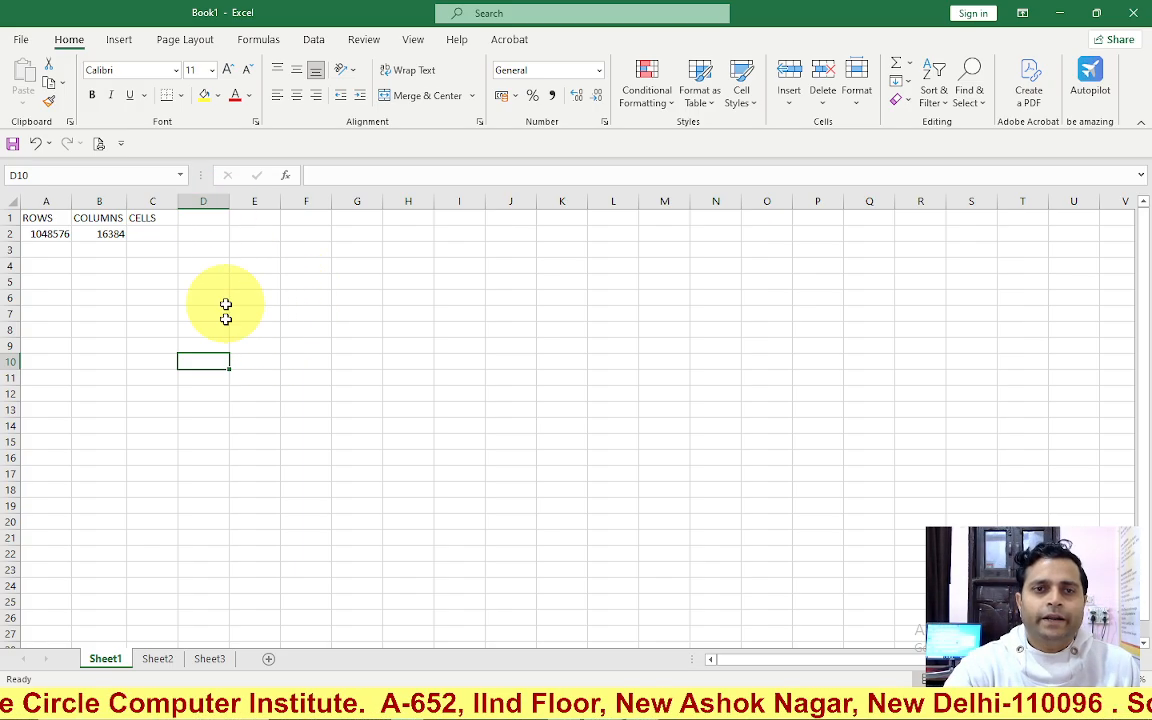
# Step: Select various single cells across the sheet, such as K17, G14, E12 and H9, to examine how each cell is addressed
pyautogui.click(655, 540)
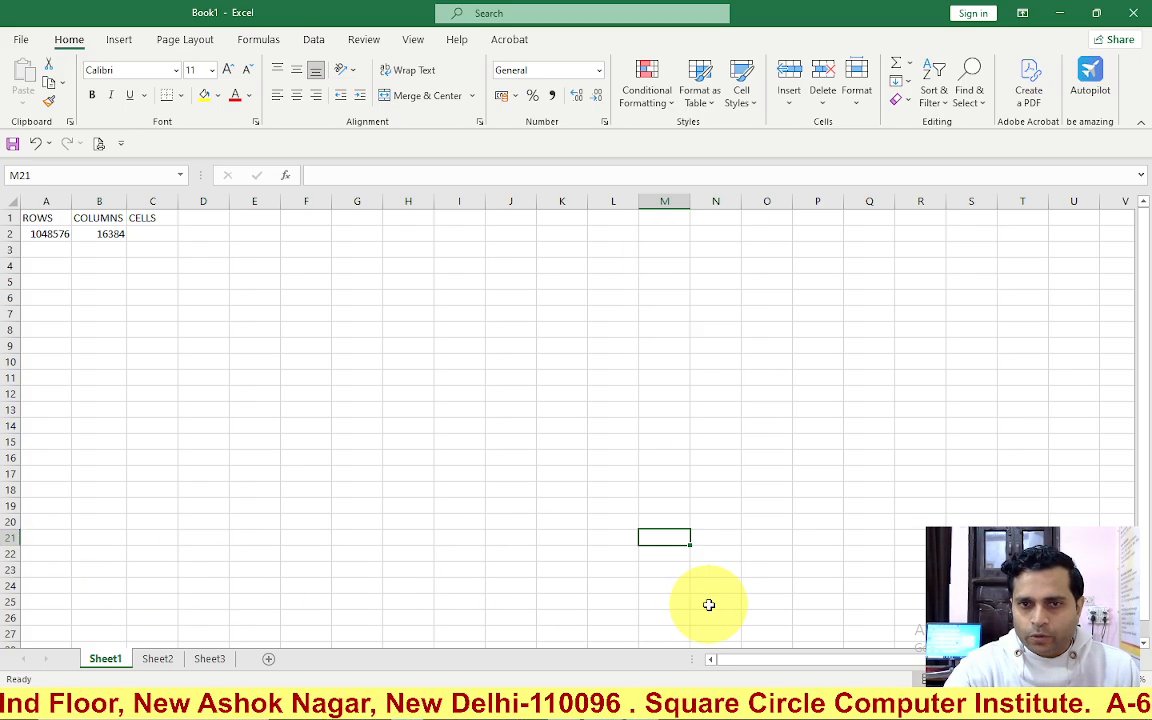
pyautogui.click(600, 420)
pyautogui.click(671, 459)
pyautogui.click(594, 488)
pyautogui.click(562, 476)
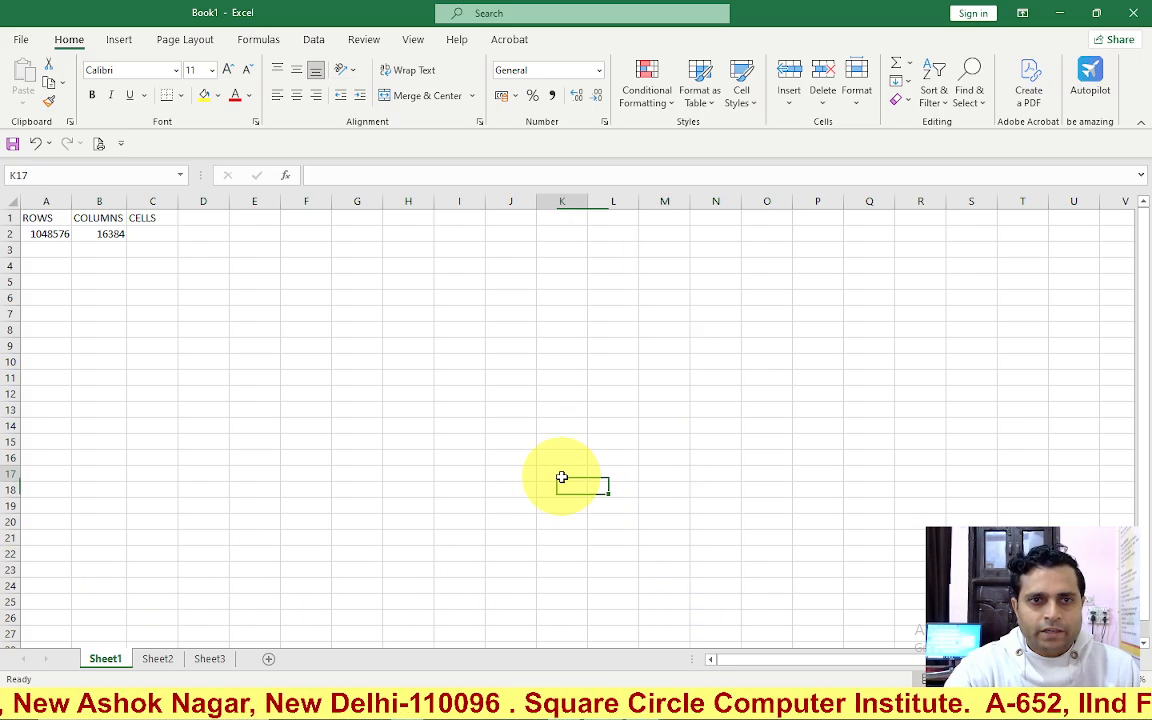
pyautogui.click(450, 411)
pyautogui.click(388, 423)
pyautogui.click(364, 425)
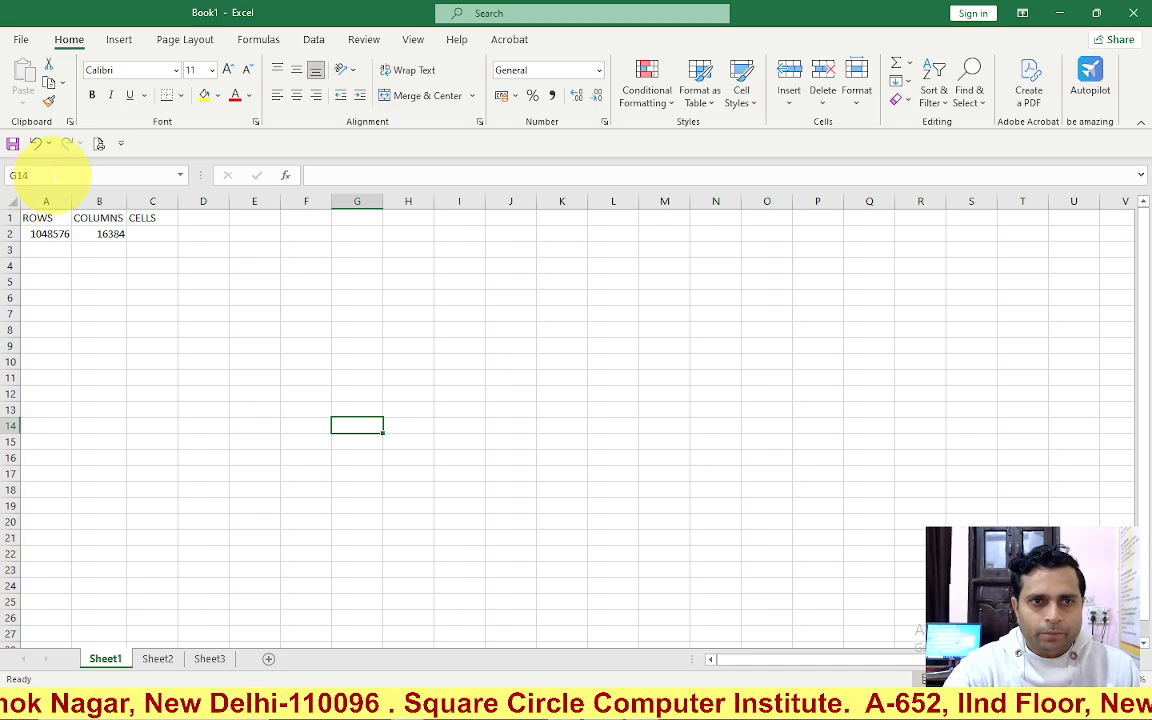
pyautogui.click(308, 392)
pyautogui.click(256, 281)
pyautogui.click(262, 389)
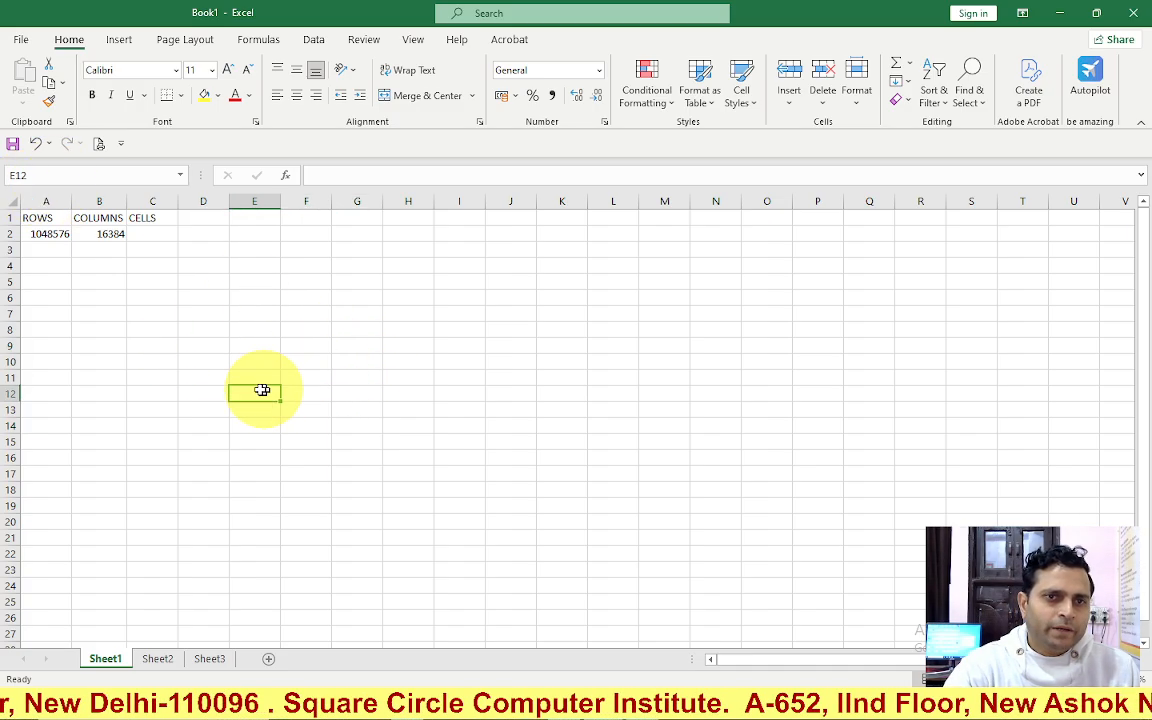
pyautogui.click(57, 298)
pyautogui.click(420, 345)
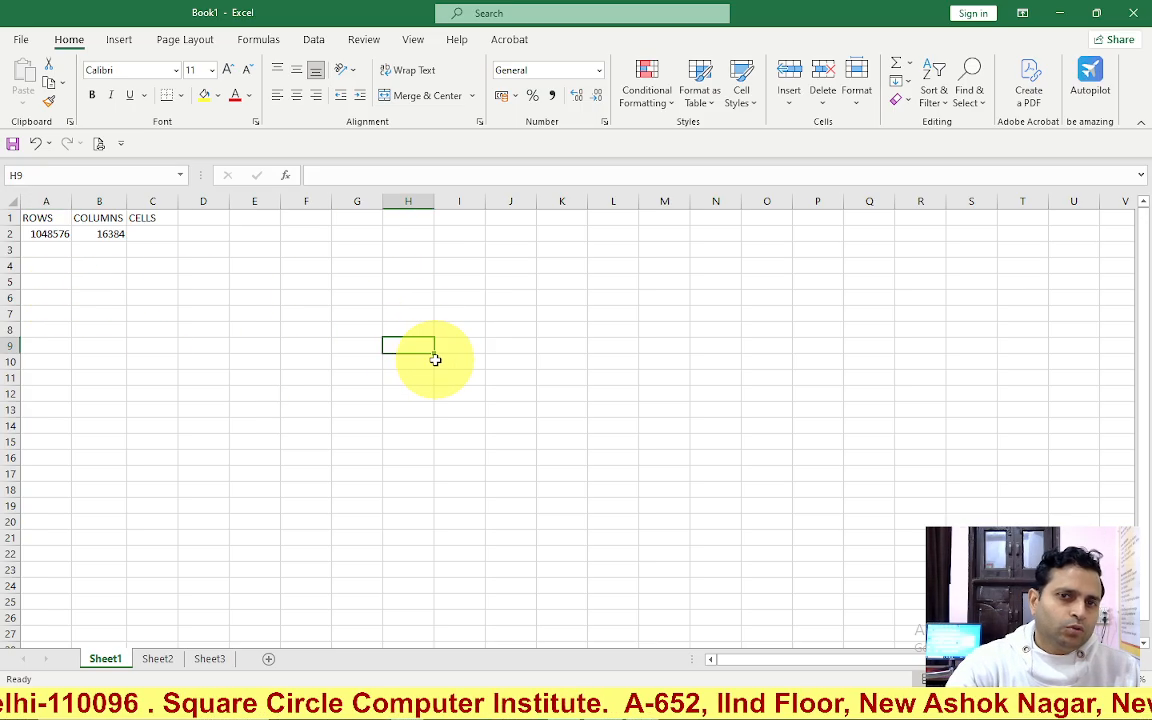
pyautogui.click(150, 360)
pyautogui.click(54, 302)
pyautogui.click(147, 313)
pyautogui.click(267, 335)
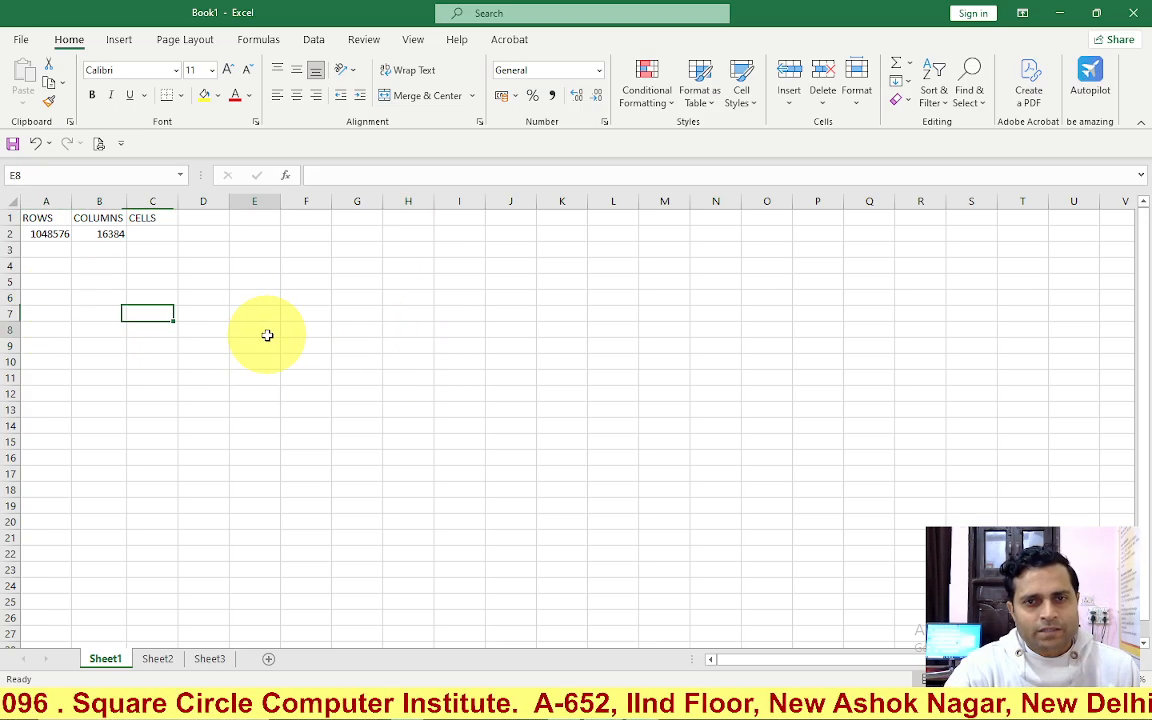
pyautogui.click(40, 300)
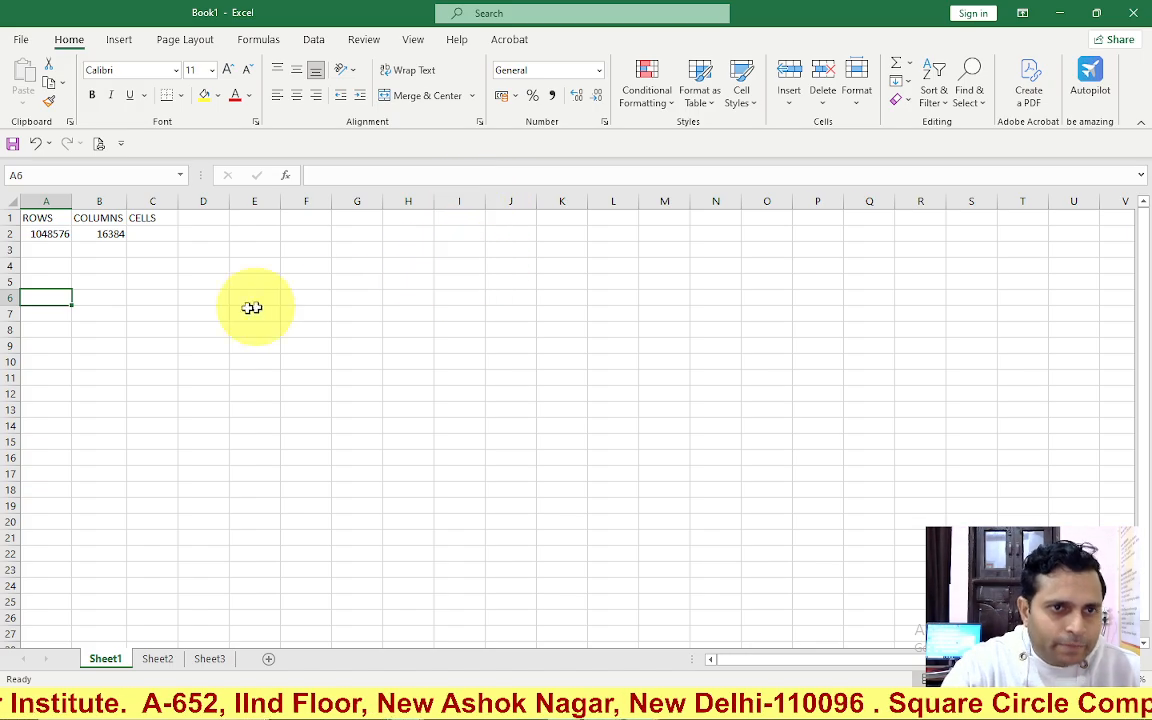
pyautogui.click(150, 326)
# Step: Enter the sample numbers 48 in cell A6 and 69 in cell A7
pyautogui.click(46, 299)
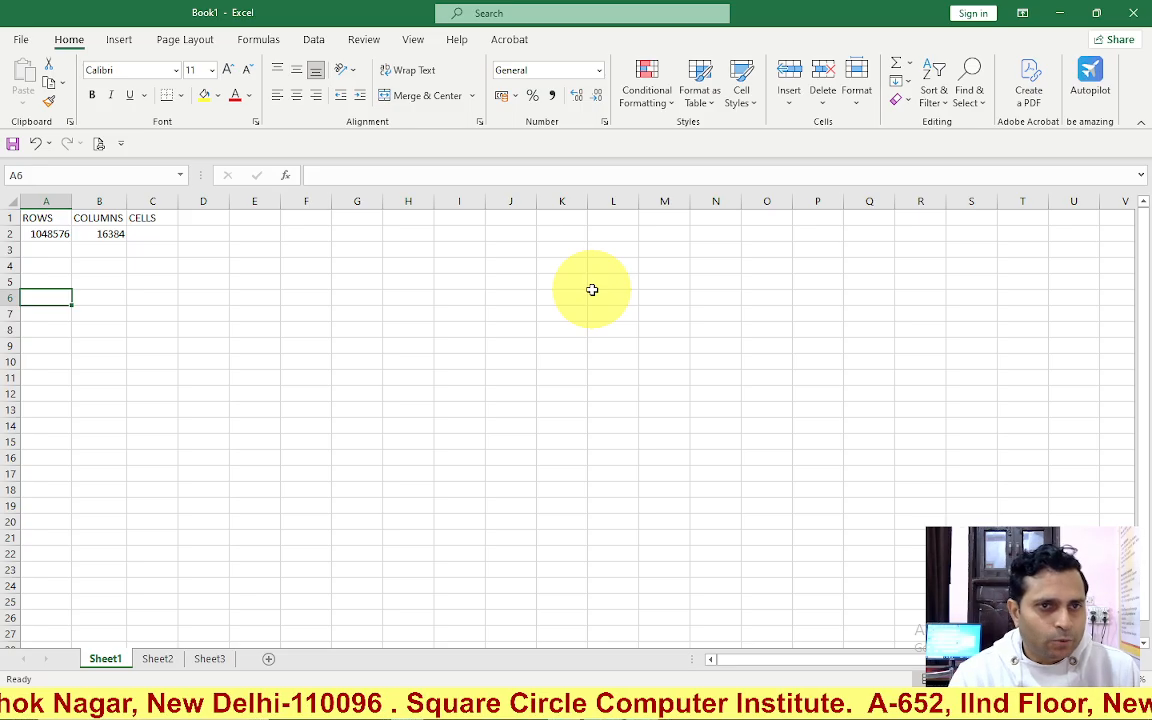
pyautogui.write('48')
pyautogui.press('Return')
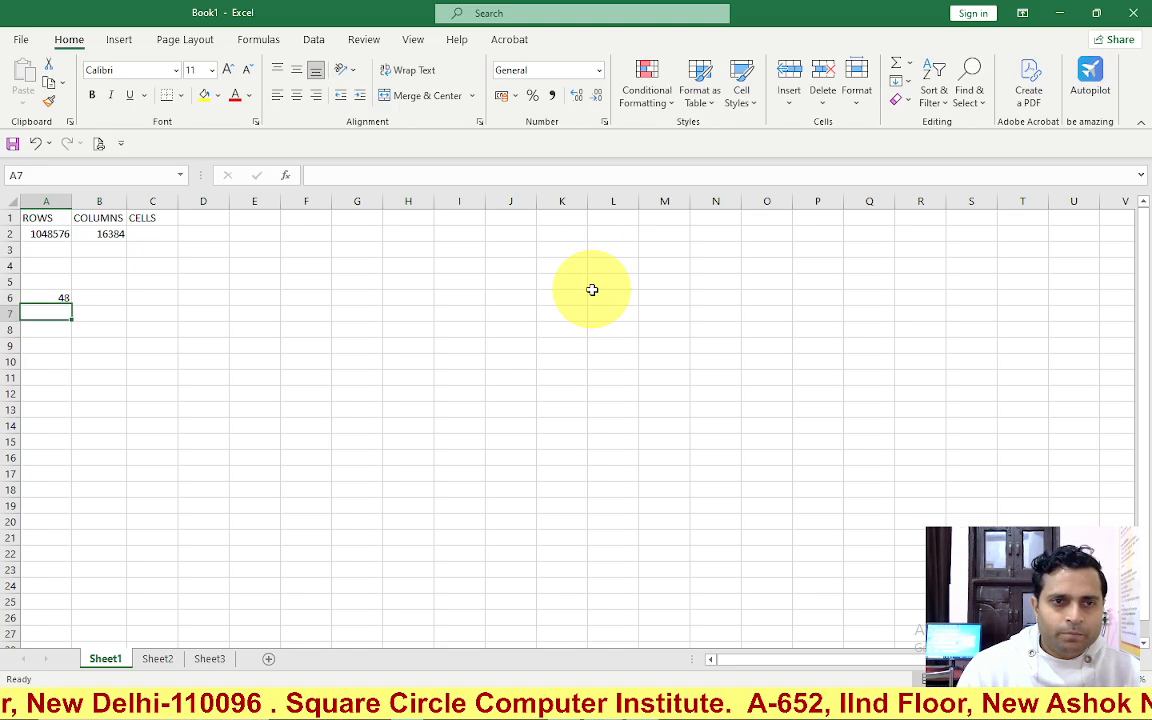
pyautogui.write('69')
pyautogui.press('Return')
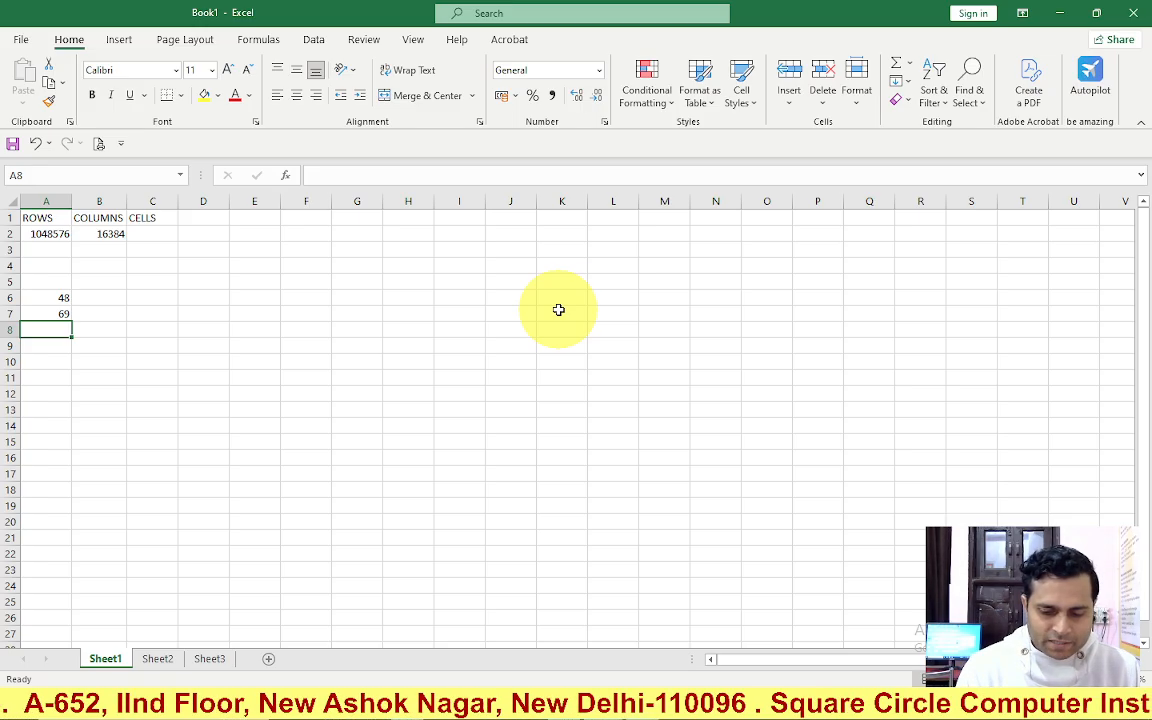
# Step: Add the two numbers in column A with the formula =A6+A7 in cell A8
pyautogui.write('=')
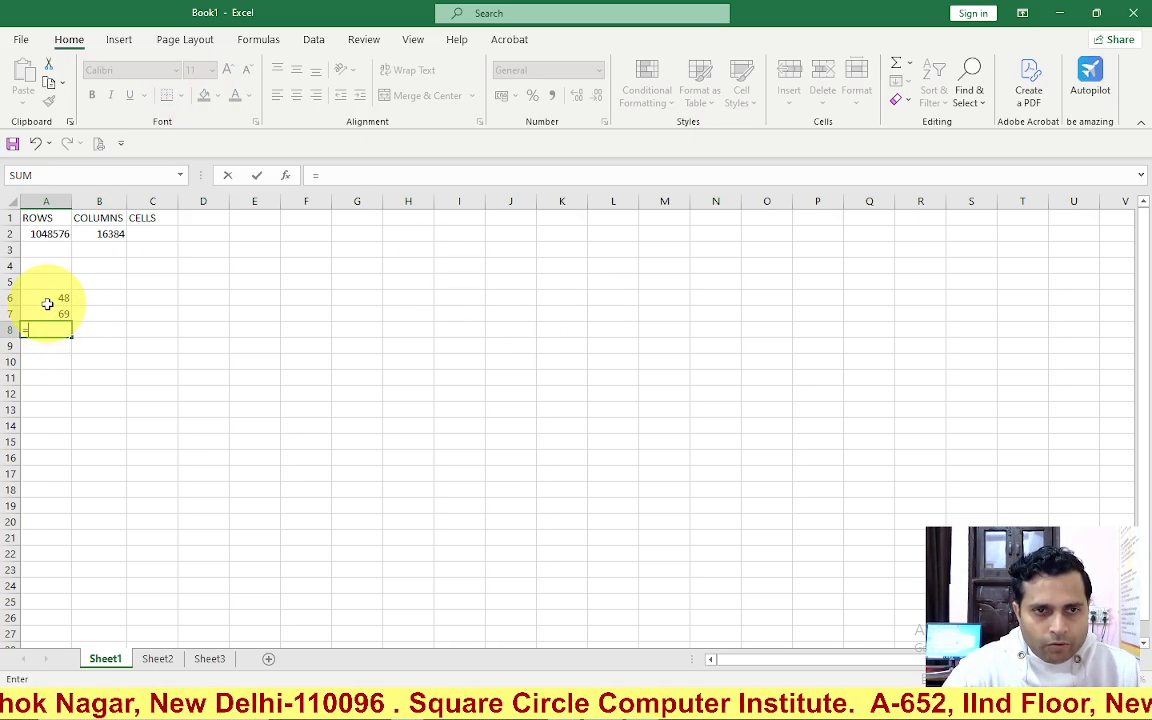
pyautogui.click(47, 303)
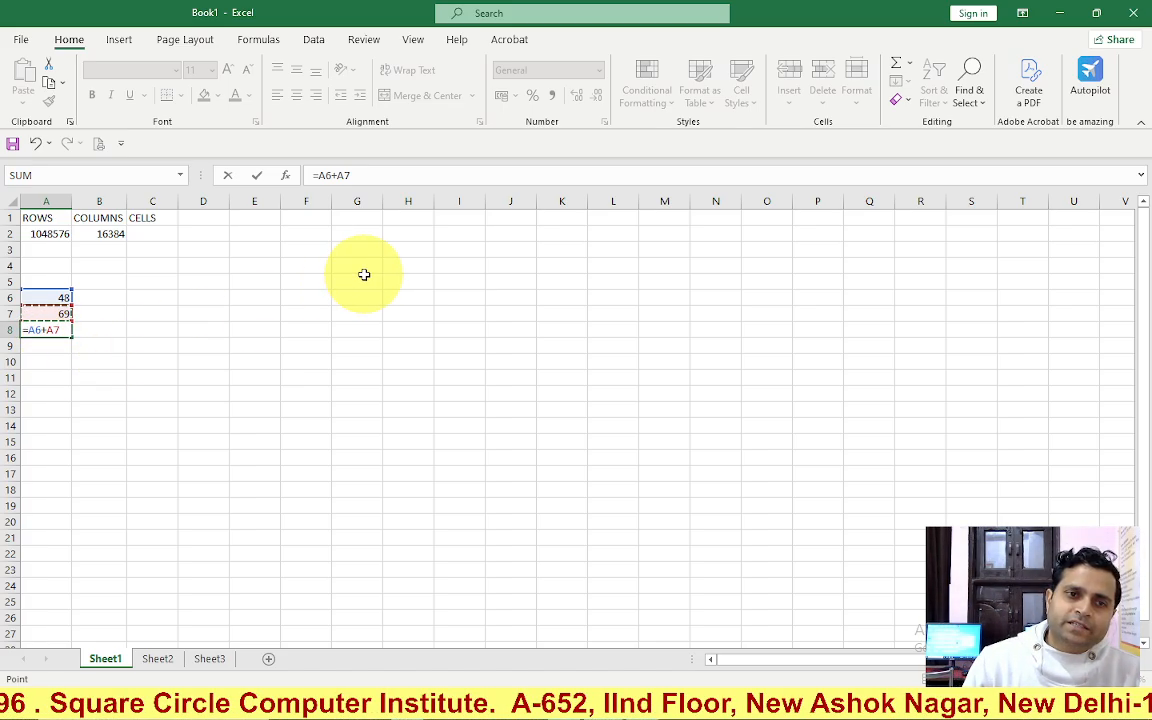
pyautogui.press('Return')
# Step: Enter the sample numbers 81 in cell B6 and 36 in cell B7
pyautogui.press('Right')
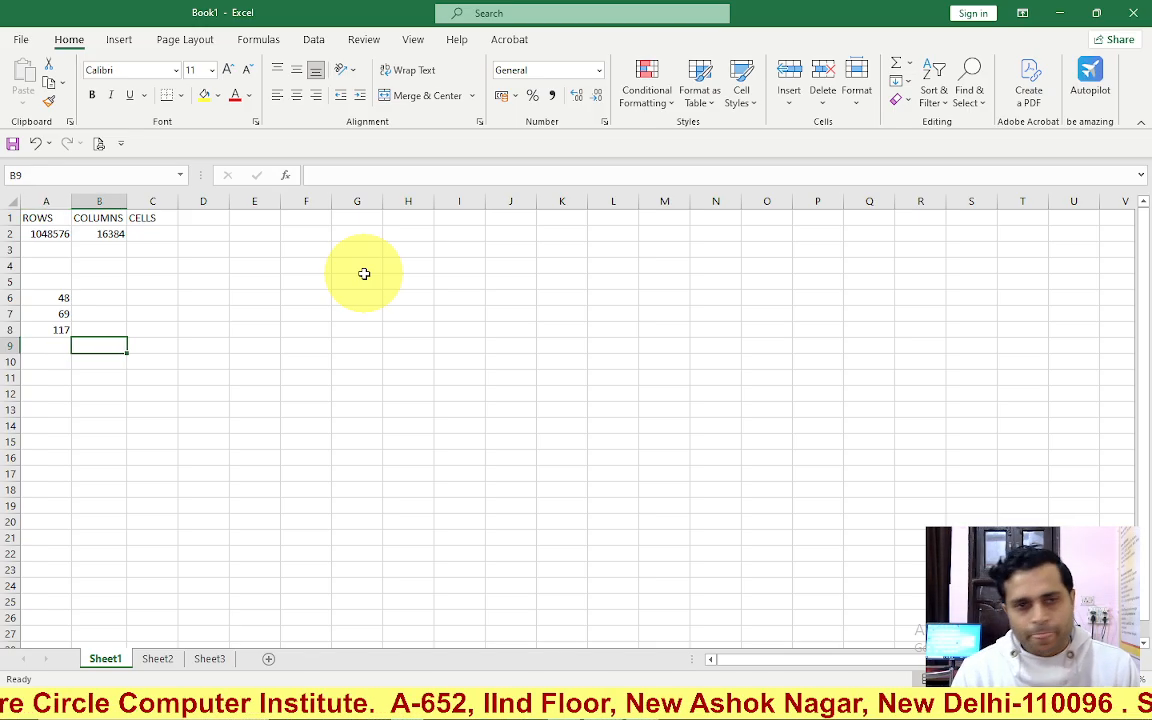
pyautogui.press('Up')
pyautogui.press('Up')
pyautogui.press('Up')
pyautogui.write('81')
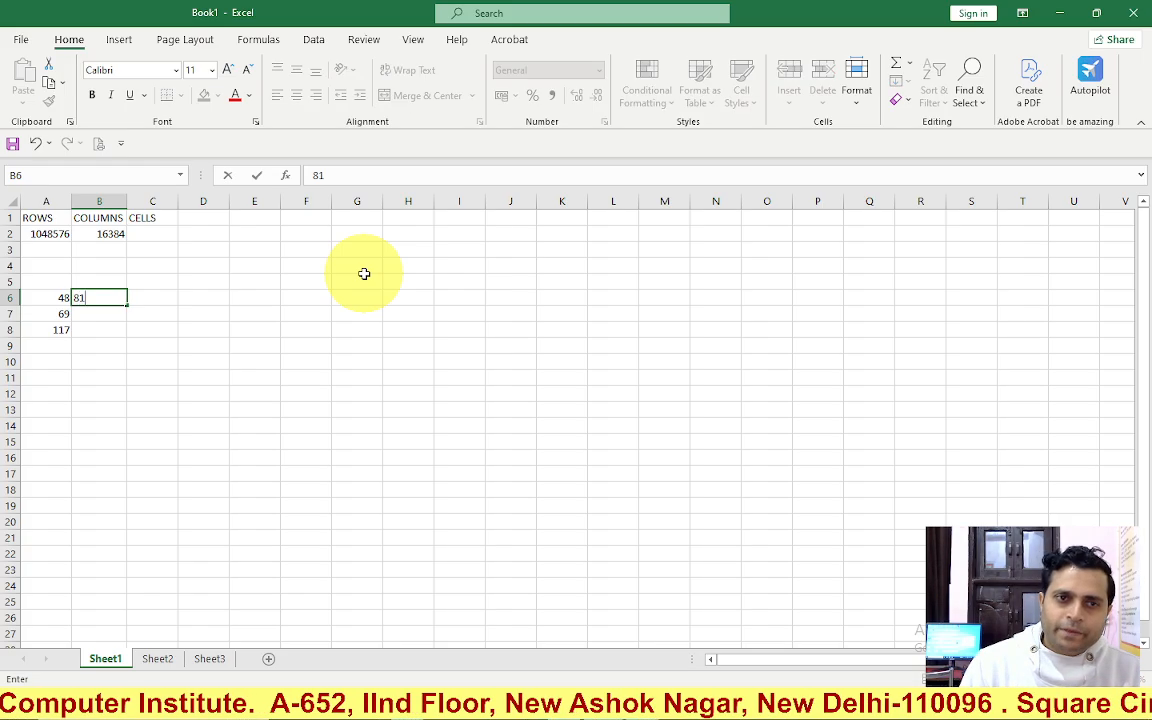
pyautogui.press('Return')
pyautogui.write('36')
pyautogui.press('Return')
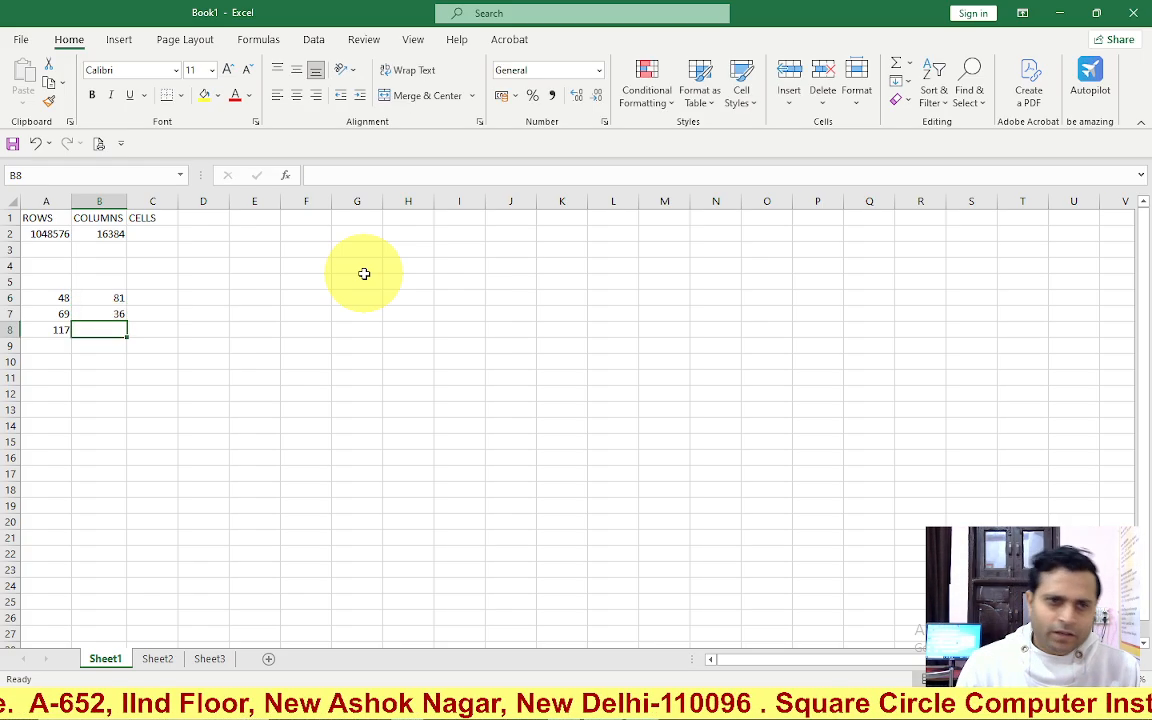
# Step: Subtract the second number in column B from the first with the formula =B6-B7 in cell B8
pyautogui.write('=')
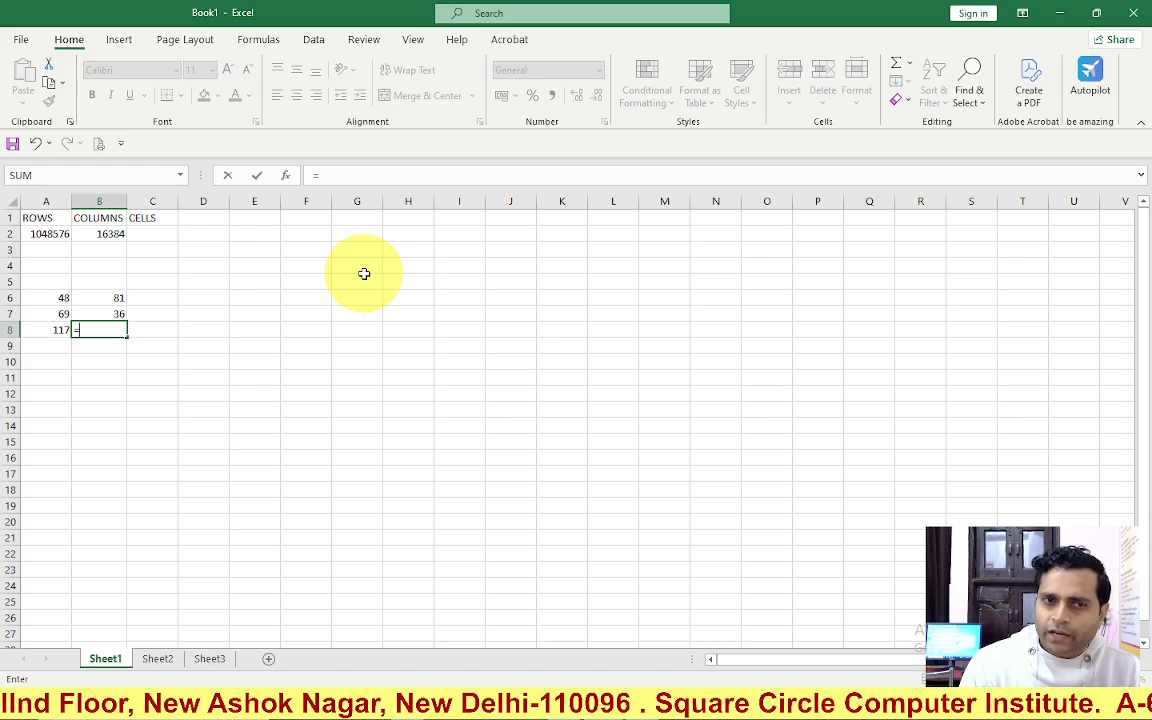
pyautogui.click(113, 299)
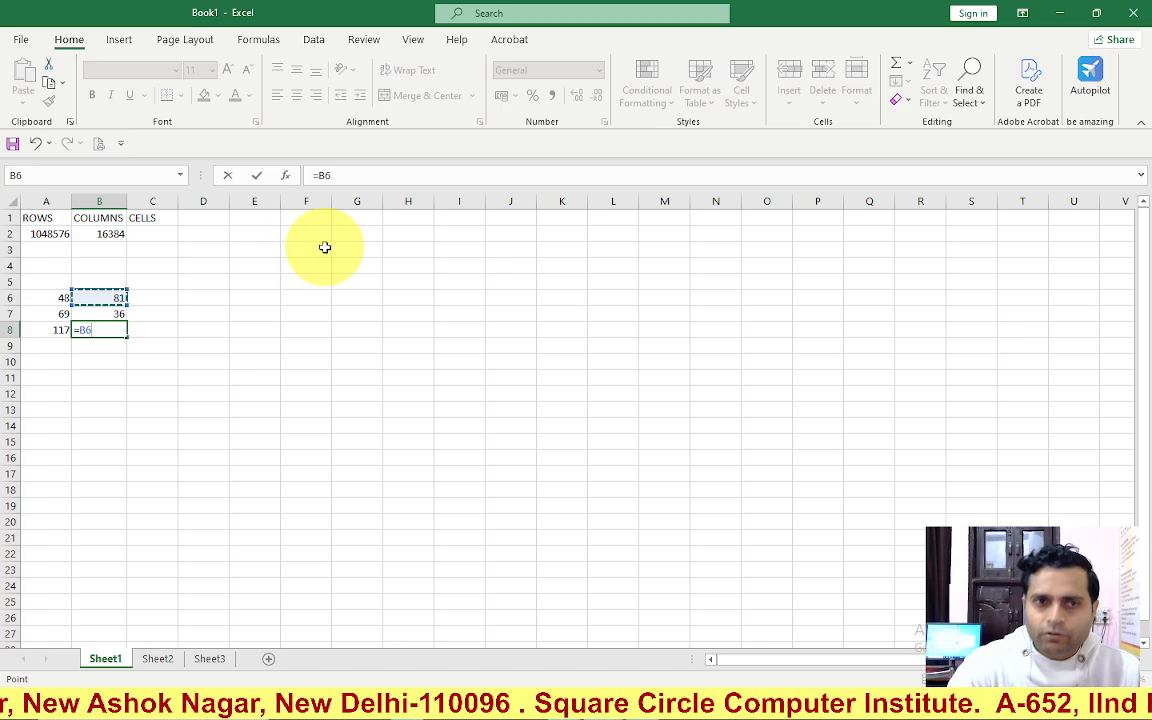
pyautogui.write('-')
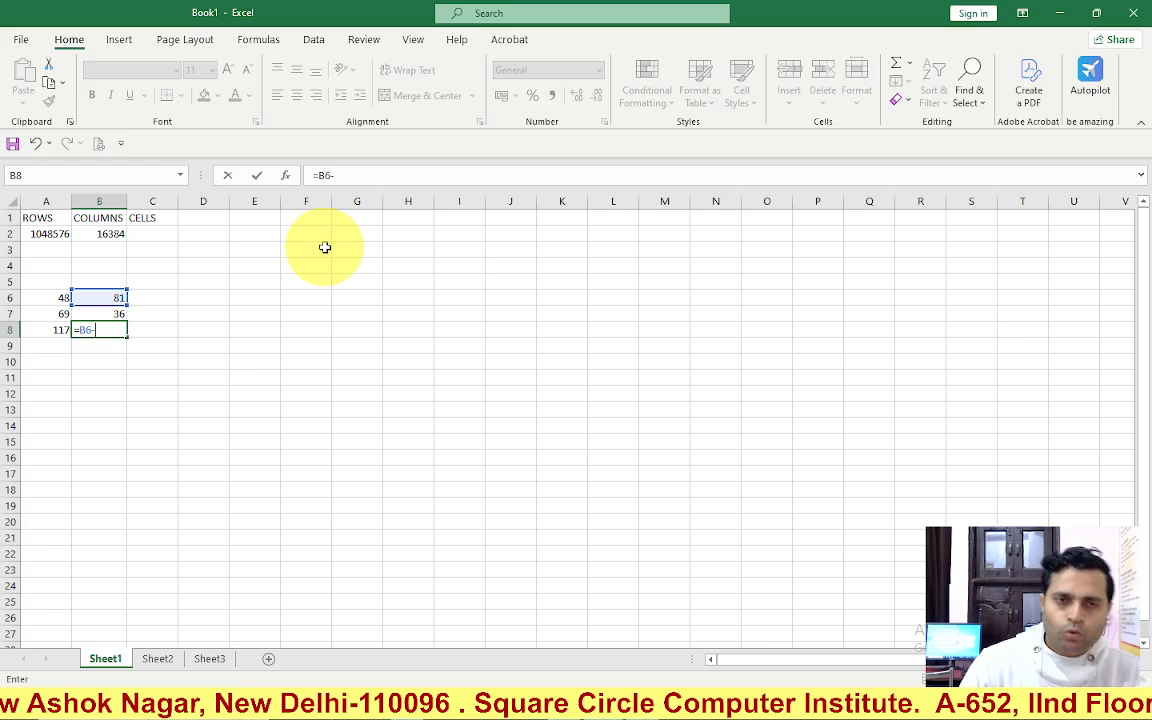
pyautogui.click(108, 313)
pyautogui.press('Return')
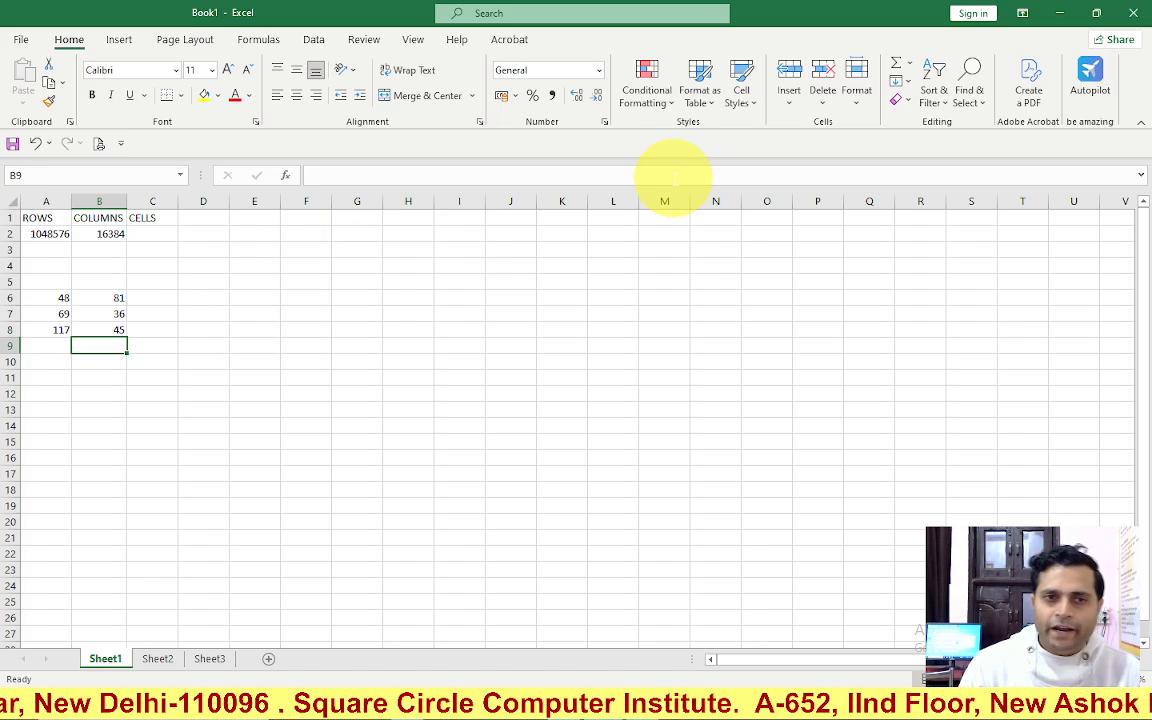
# Step: Enter the sample numbers 88 in cell C6 and 99 in cell C7
pyautogui.press('Right')
pyautogui.press('Up')
pyautogui.press('Up')
pyautogui.press('Up')
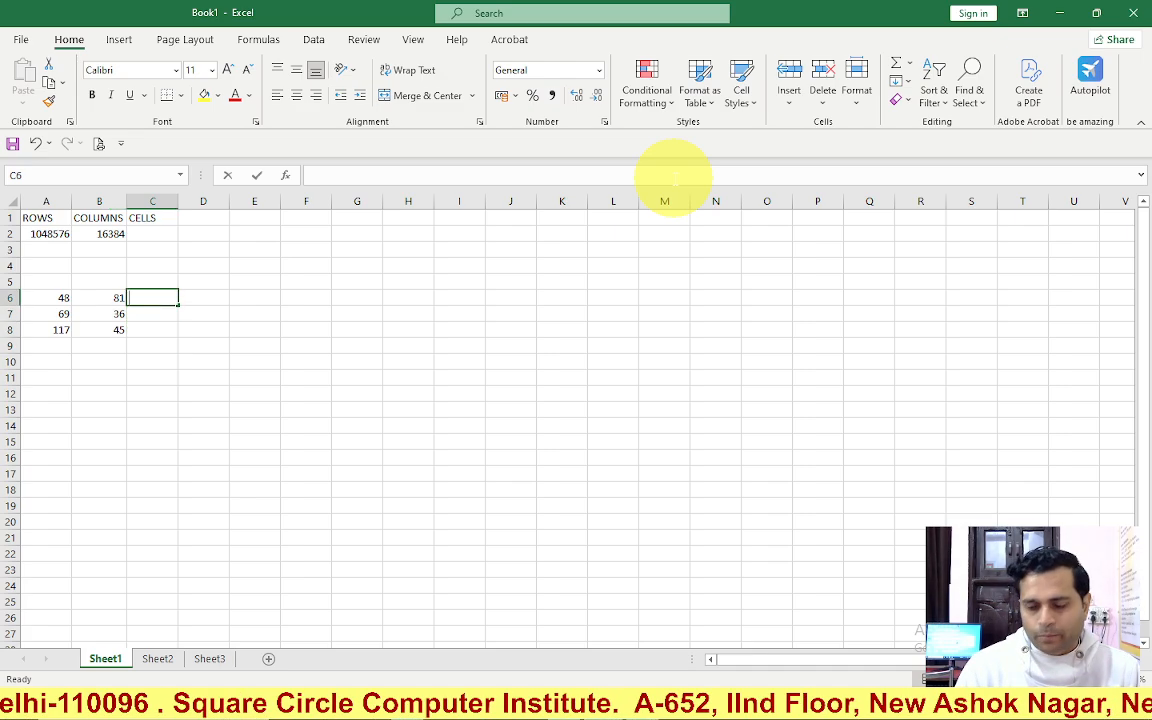
pyautogui.write('88')
pyautogui.press('Return')
pyautogui.write('99')
pyautogui.press('Return')
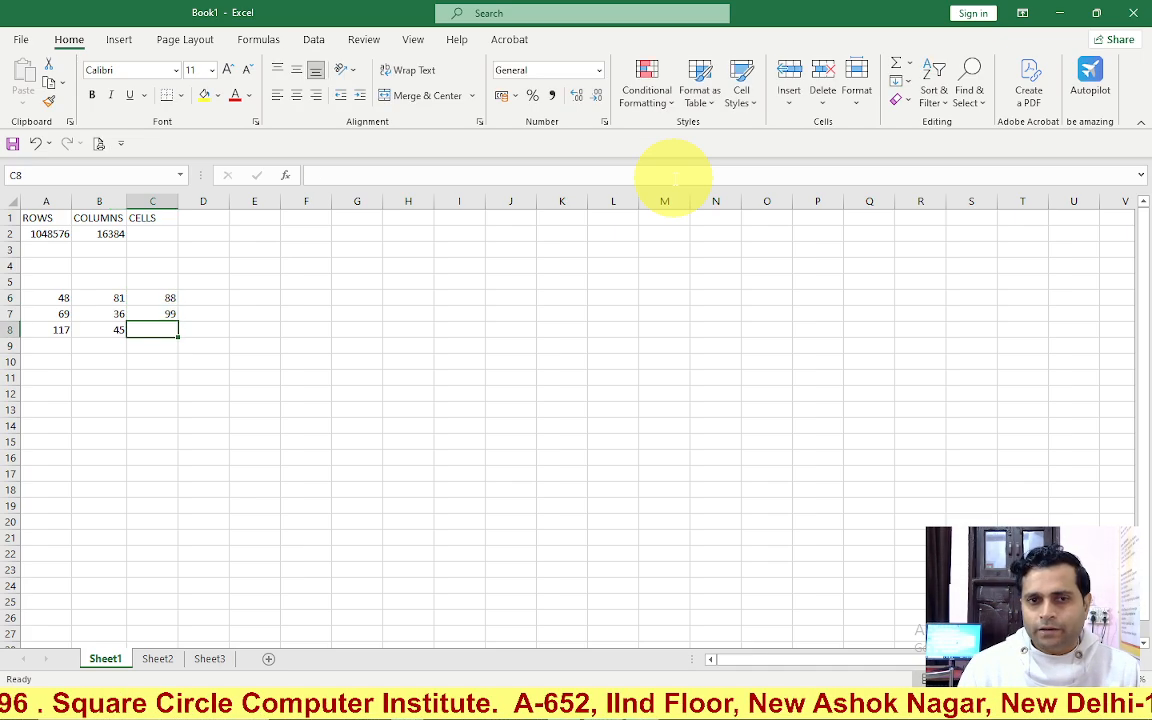
# Step: Multiply the two numbers in column C with the formula =C6*C7 in cell C8
pyautogui.write('=')
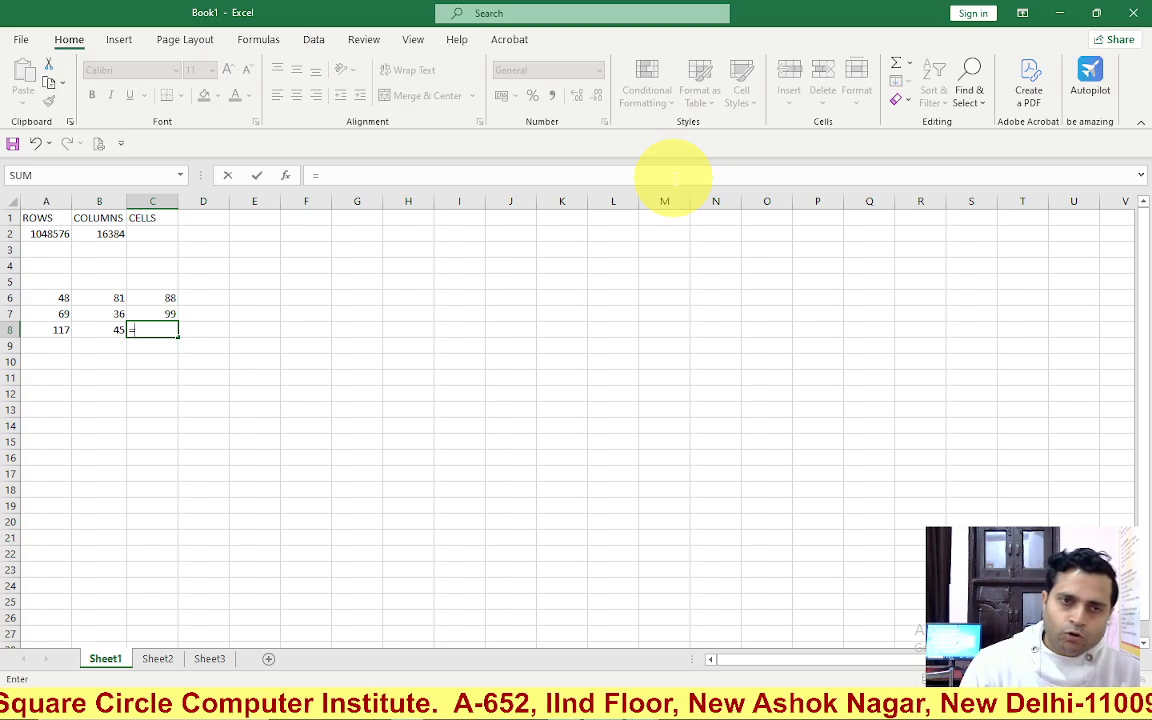
pyautogui.click(149, 297)
pyautogui.write('*')
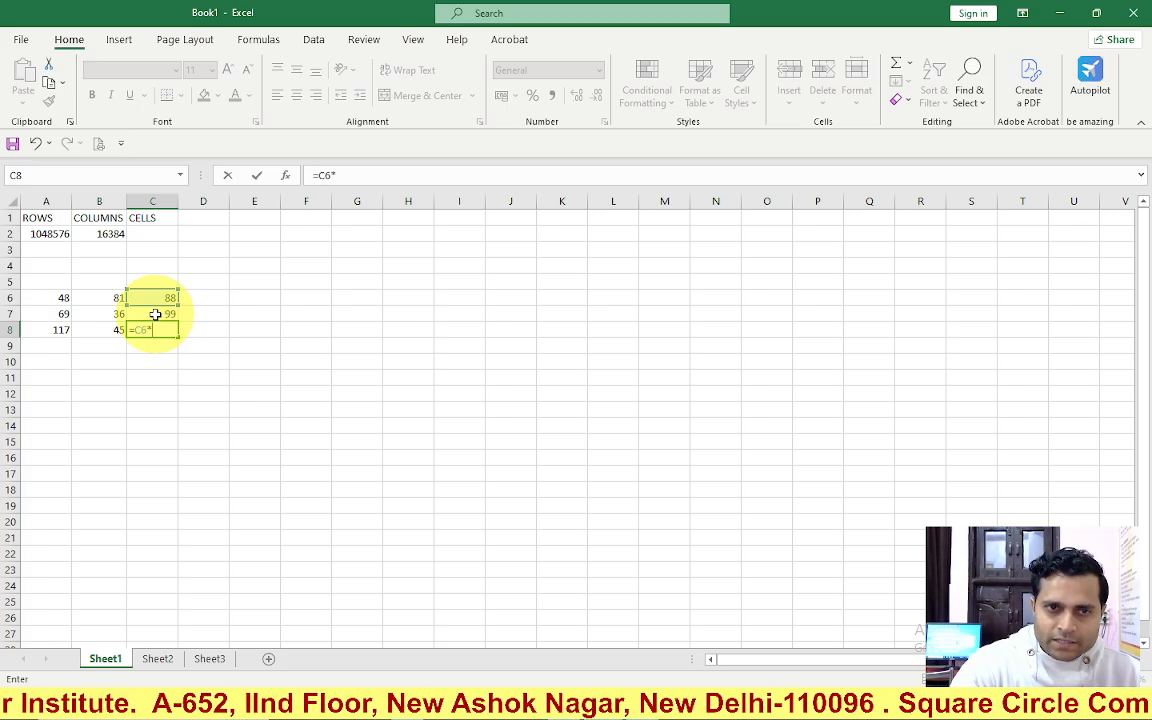
pyautogui.click(155, 314)
pyautogui.press('Return')
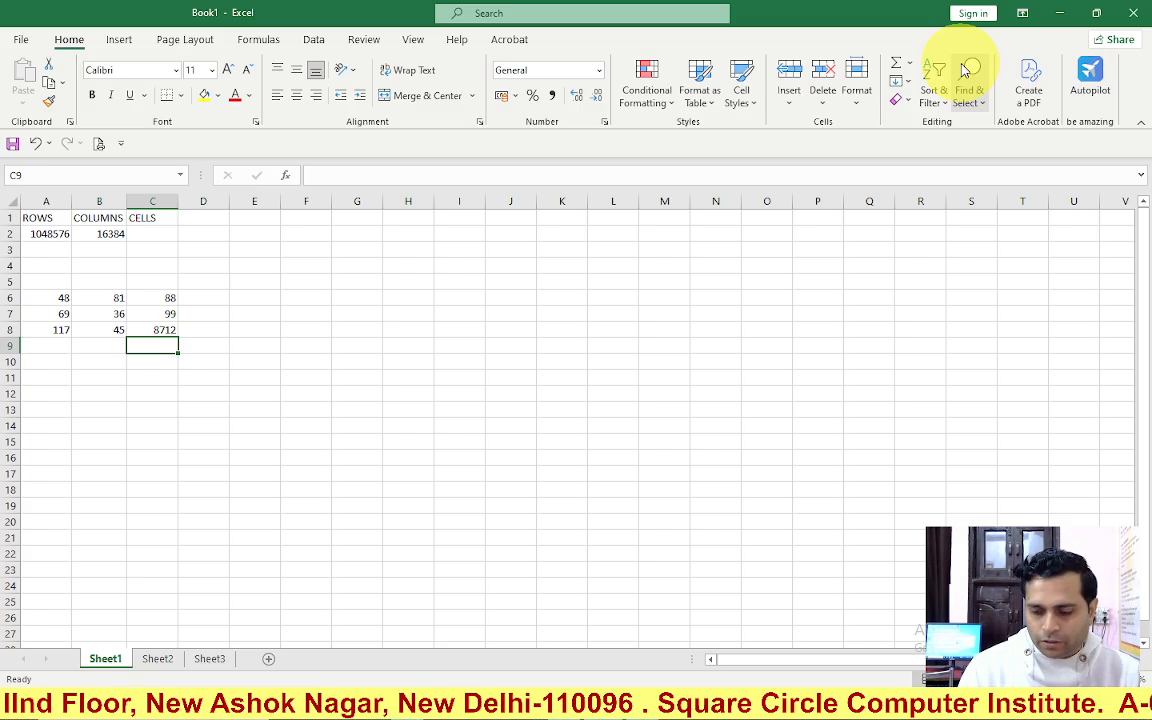
# Step: Enter the sample numbers 1728 in cell D6 and 36 in cell D7
pyautogui.press('Right')
pyautogui.press('Up')
pyautogui.press('Up')
pyautogui.press('Up')
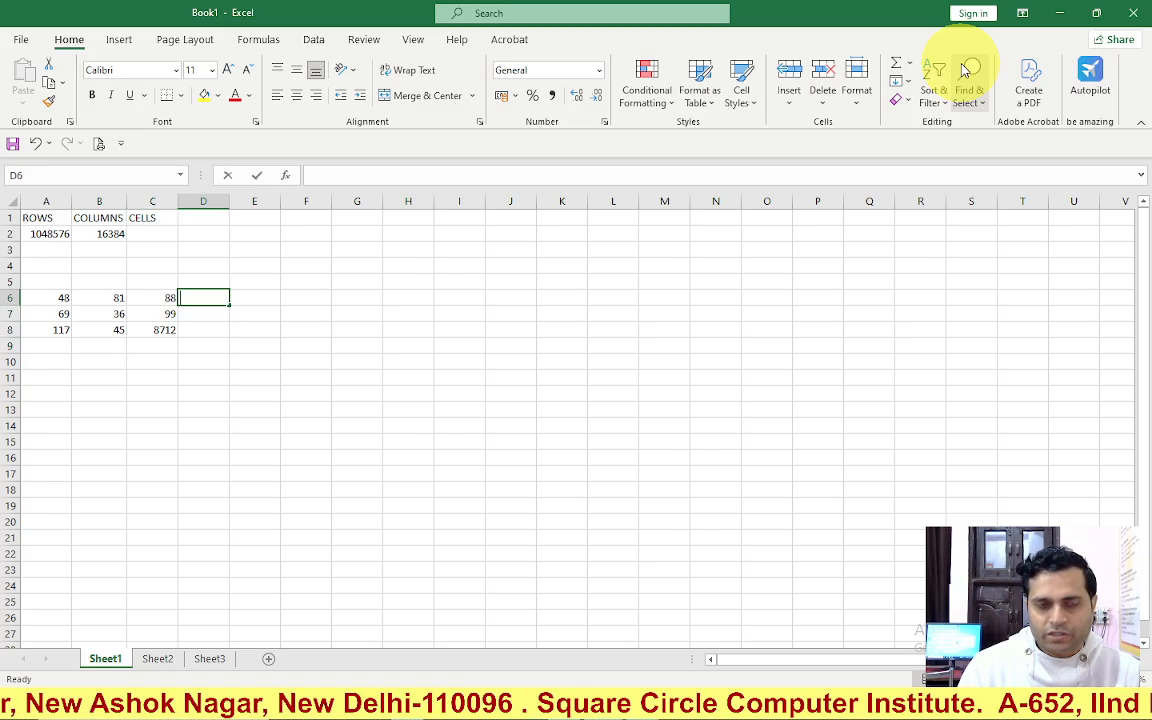
pyautogui.write('1728')
pyautogui.press('Return')
pyautogui.write('36')
pyautogui.press('Return')
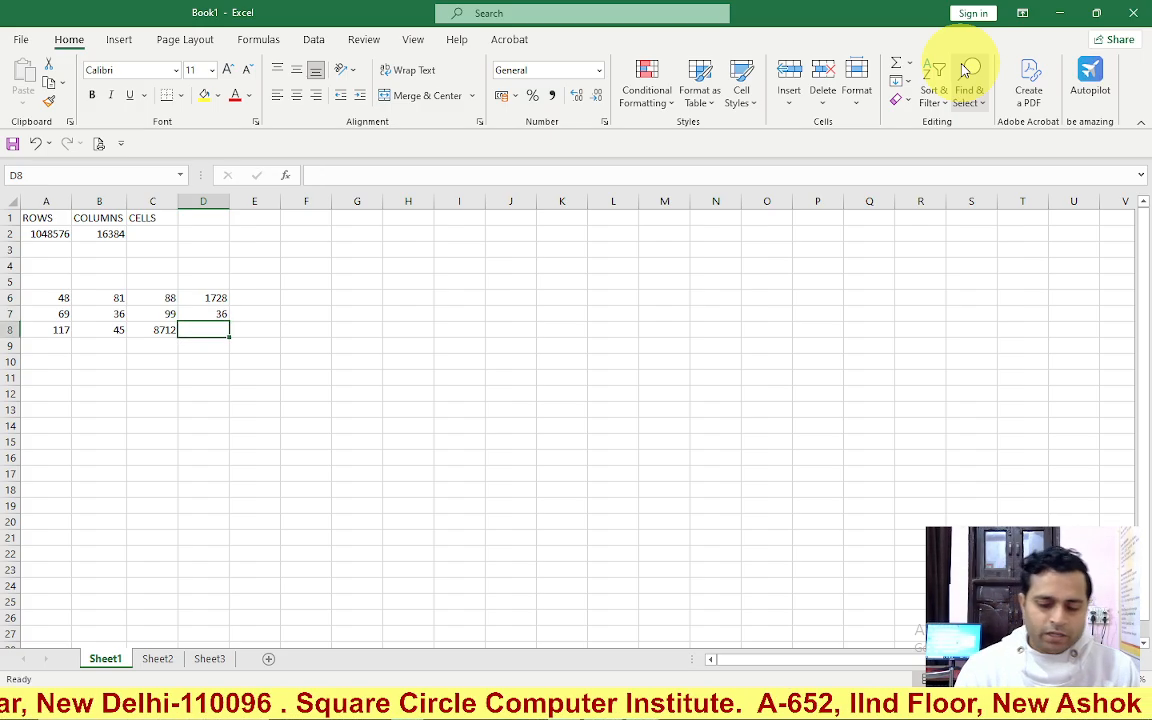
# Step: Divide the first number in column D by the second with the formula =D6/D7 in cell D8
pyautogui.write('=')
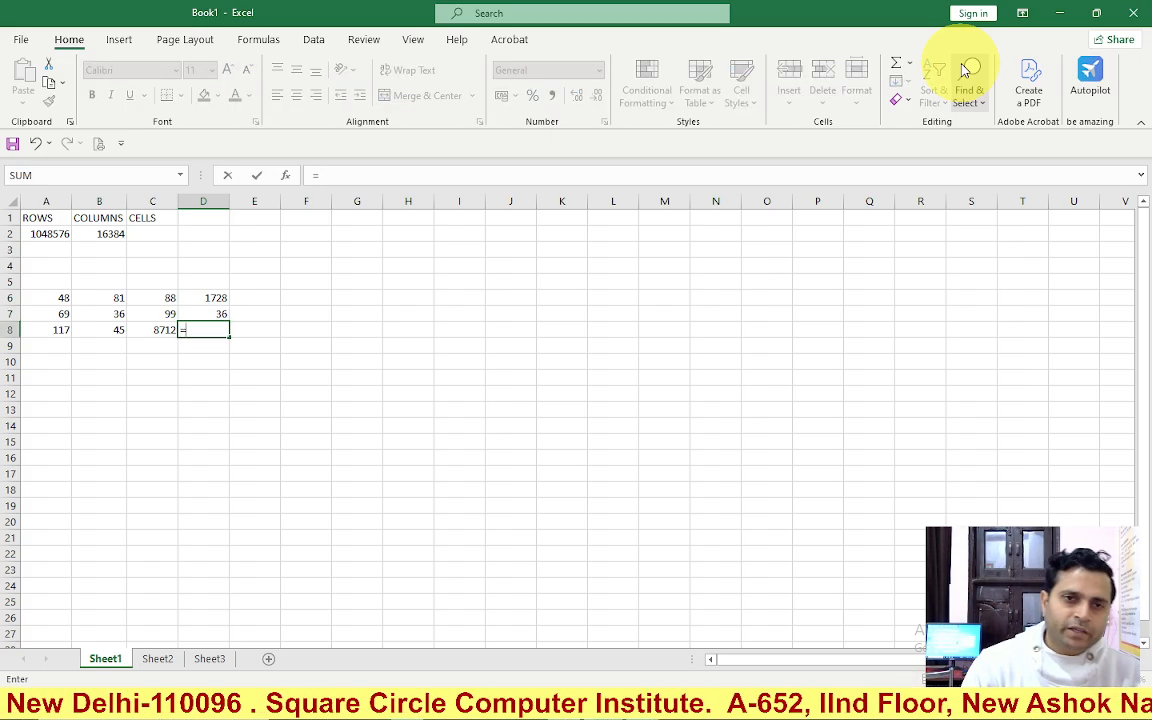
pyautogui.click(205, 298)
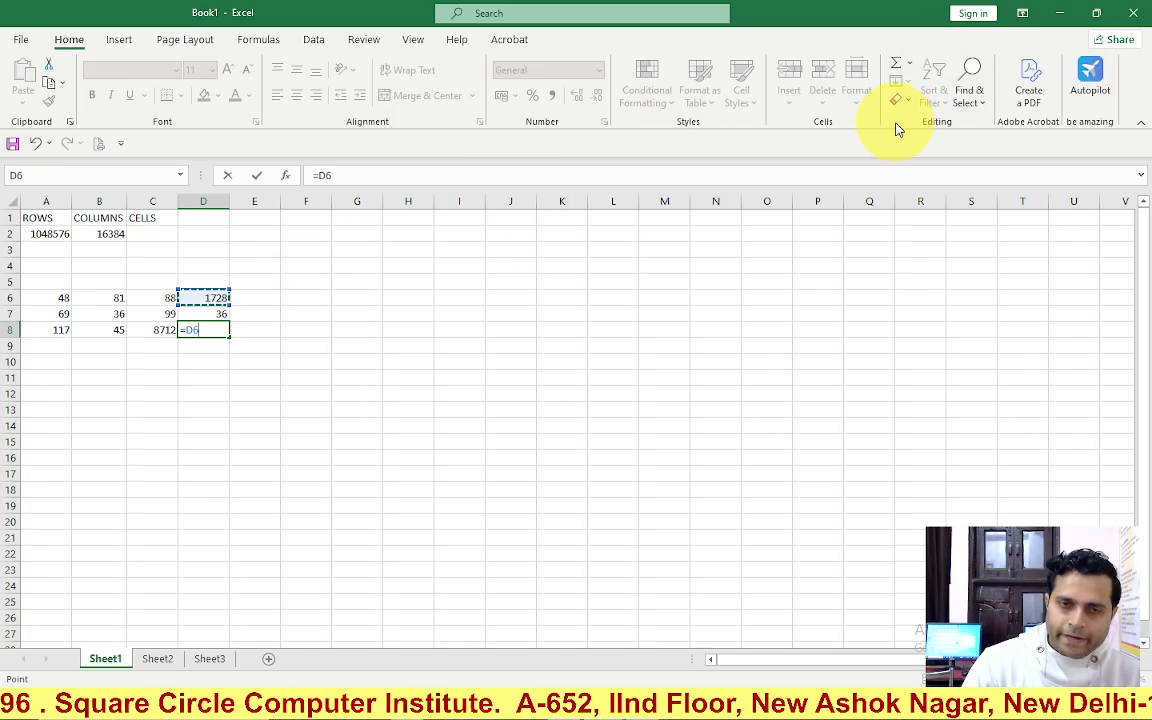
pyautogui.write('/')
pyautogui.click(206, 314)
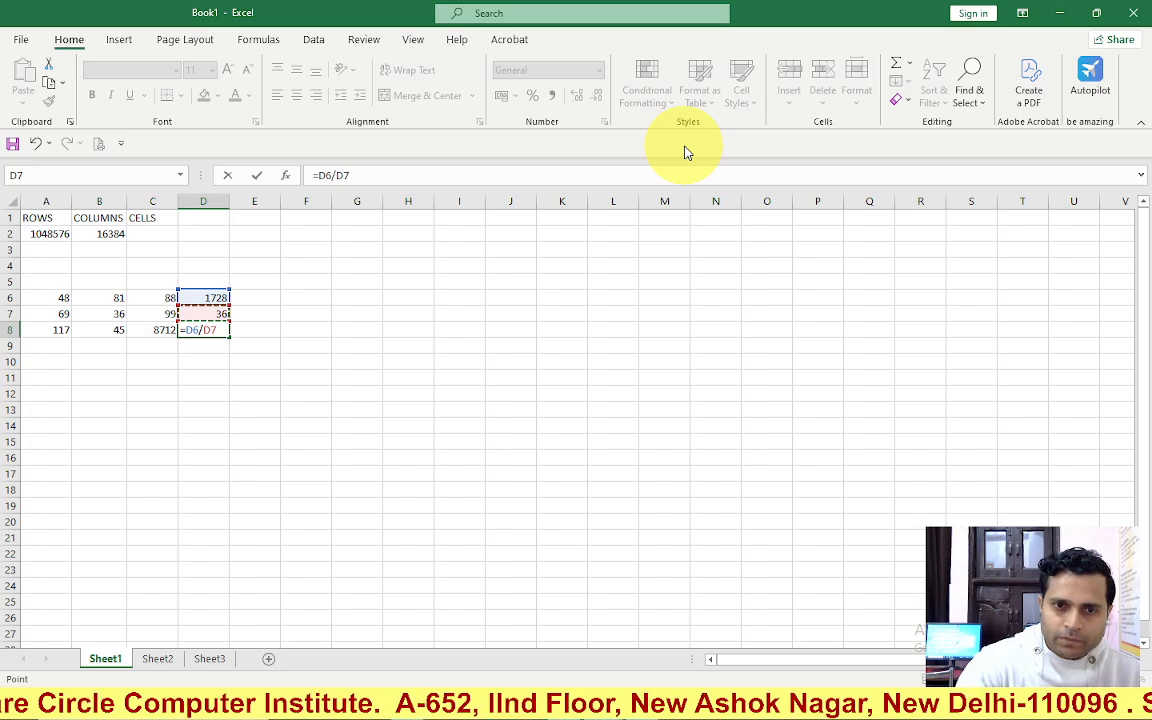
pyautogui.press('Return')
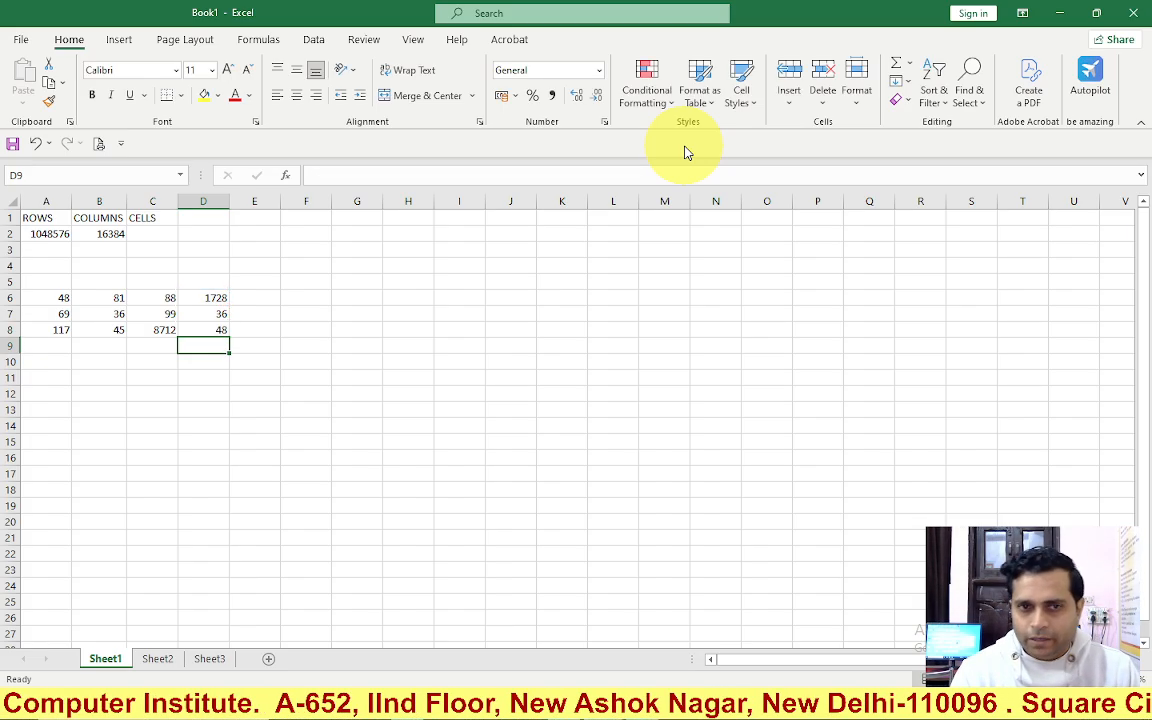
# Step: Calculate the worksheet's total number of cells with the formula =A2*B2 in cell C2, under the CELLS heading
pyautogui.press('Left')
pyautogui.press('Up')
pyautogui.press('Up')
pyautogui.press('Up')
pyautogui.press('Up')
pyautogui.press('Up')
pyautogui.press('Up')
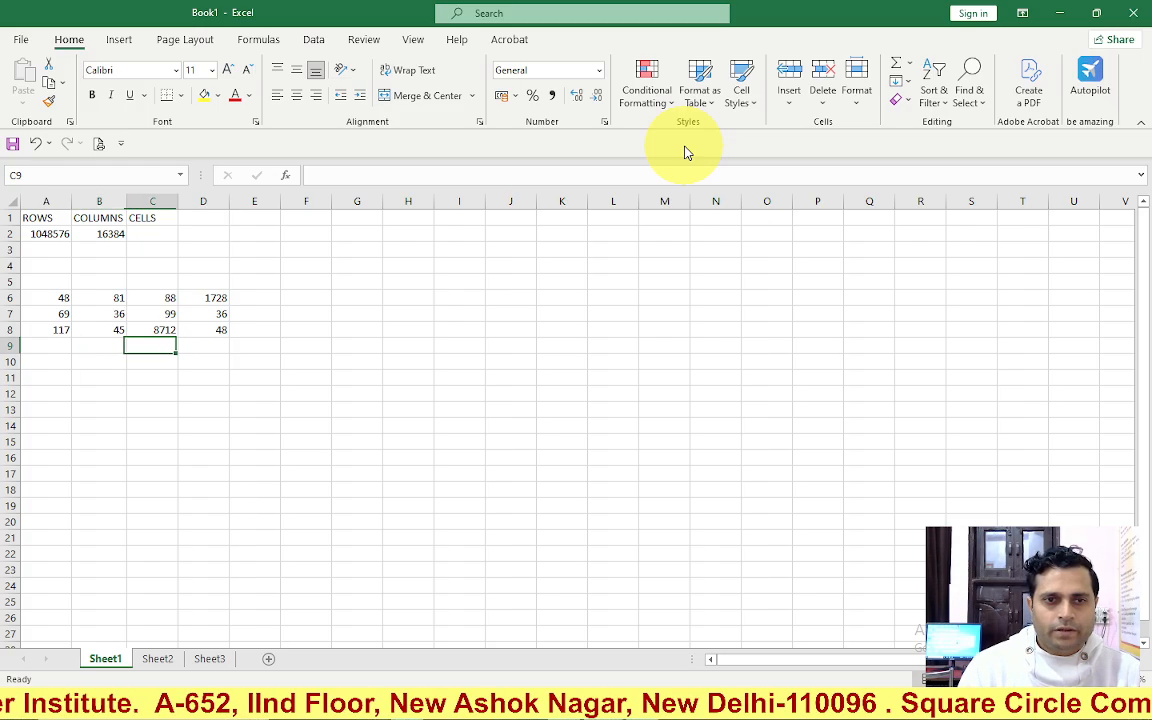
pyautogui.press('Up')
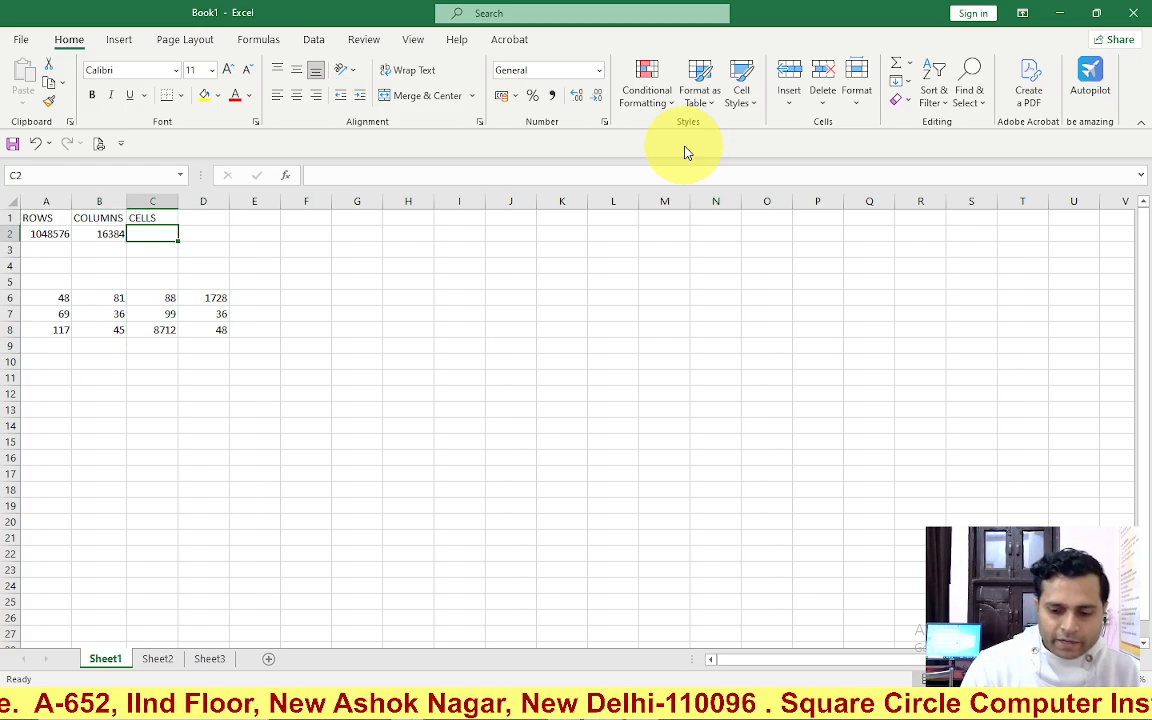
pyautogui.write('=')
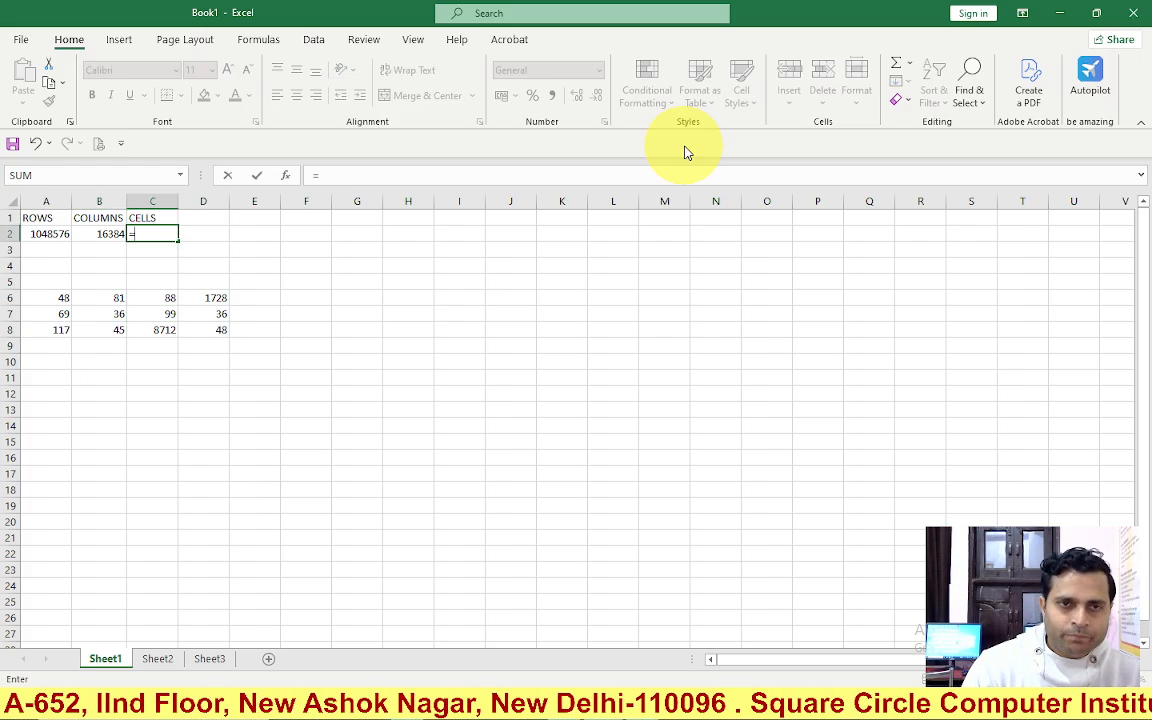
pyautogui.click(52, 238)
pyautogui.write('*')
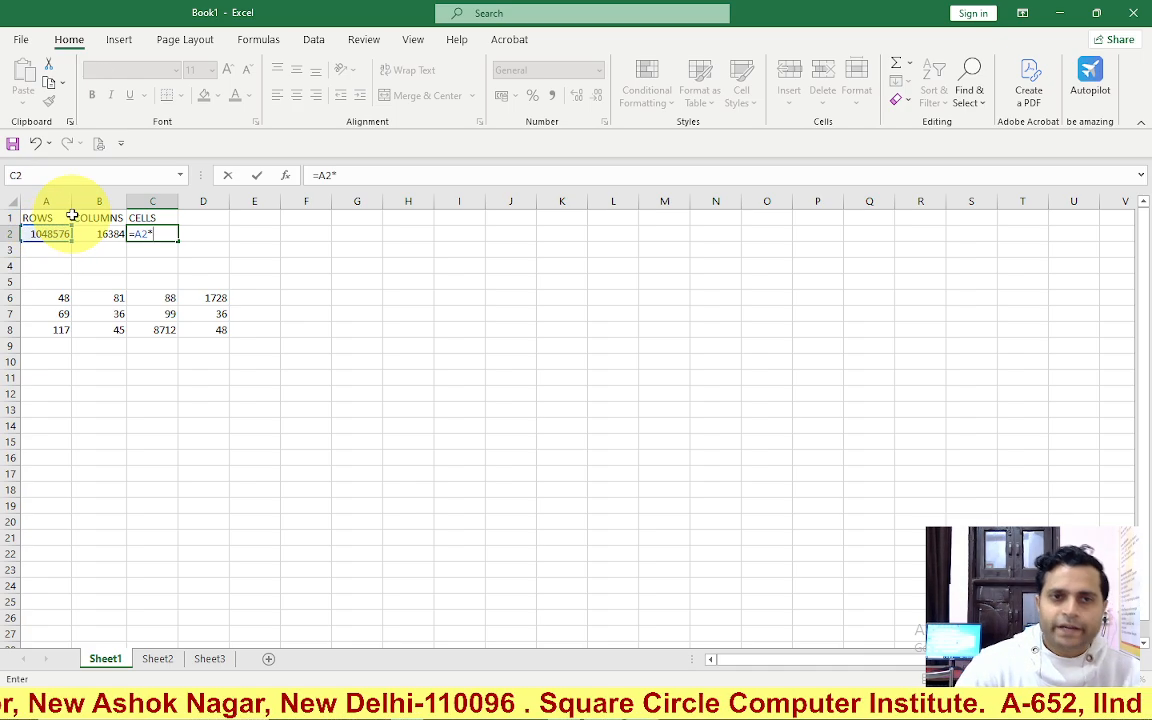
pyautogui.click(95, 234)
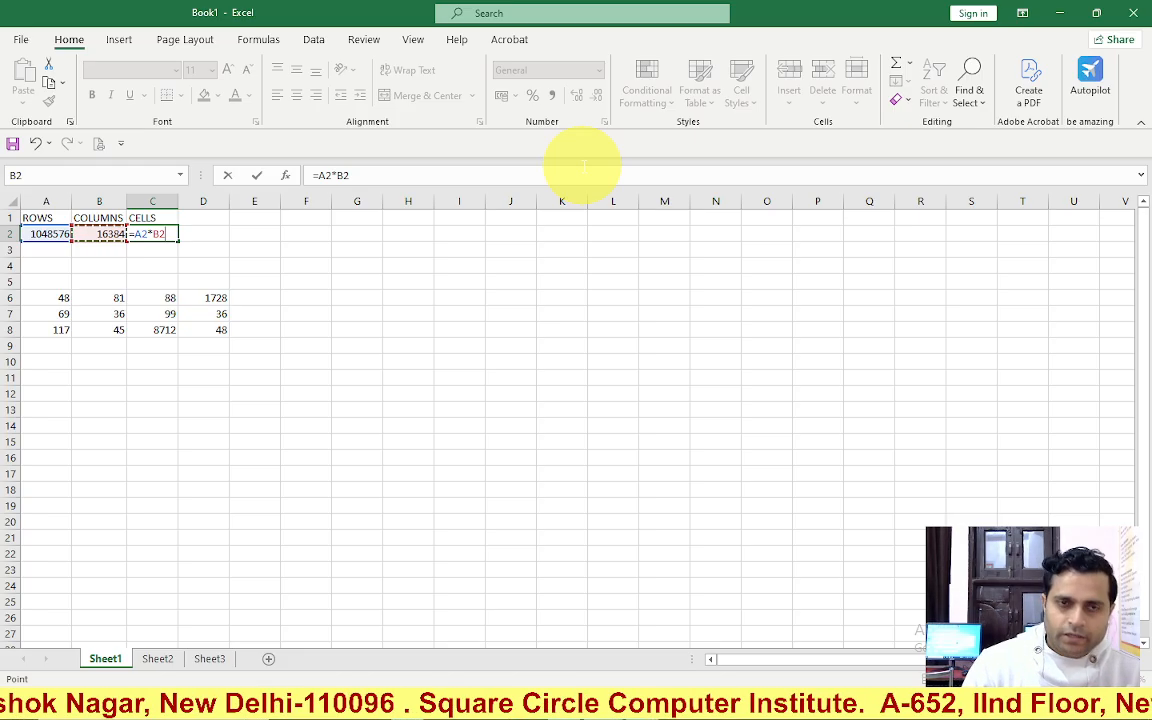
pyautogui.press('Return')
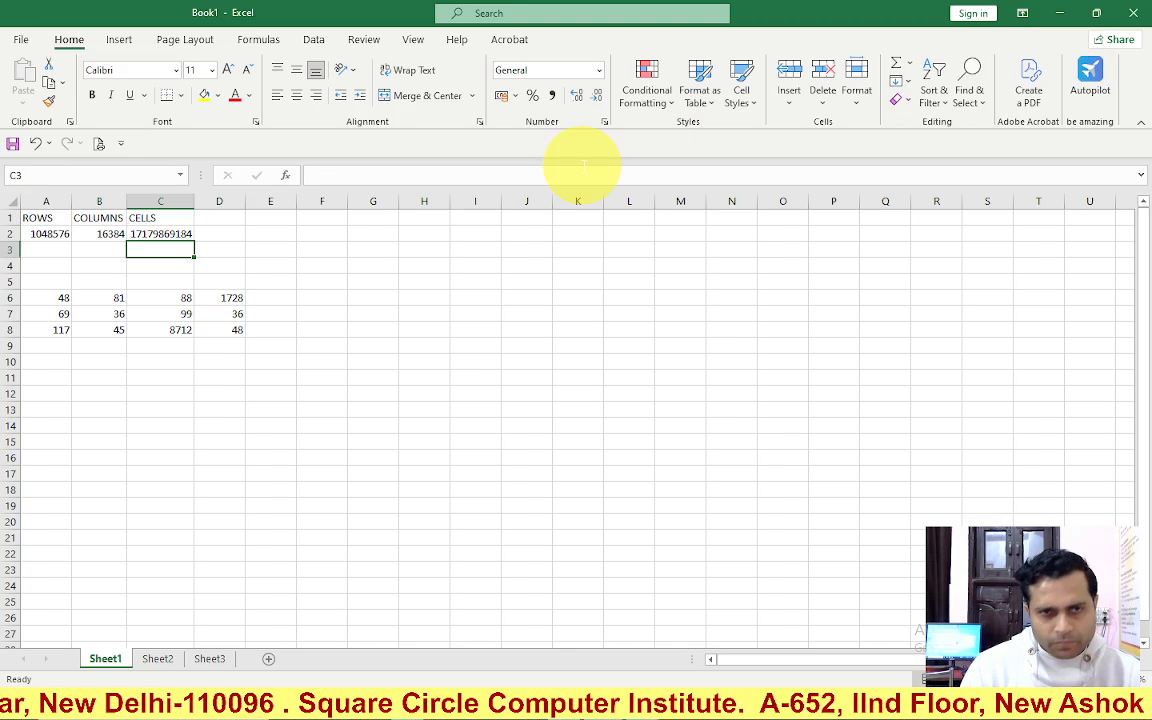
# Step: Examine the cell-count formula in C2 and the block of sample numbers in A6:D8
pyautogui.press('Left')
pyautogui.press('Left')
pyautogui.press('Down')
pyautogui.press('Down')
pyautogui.press('Down')
pyautogui.press('Down')
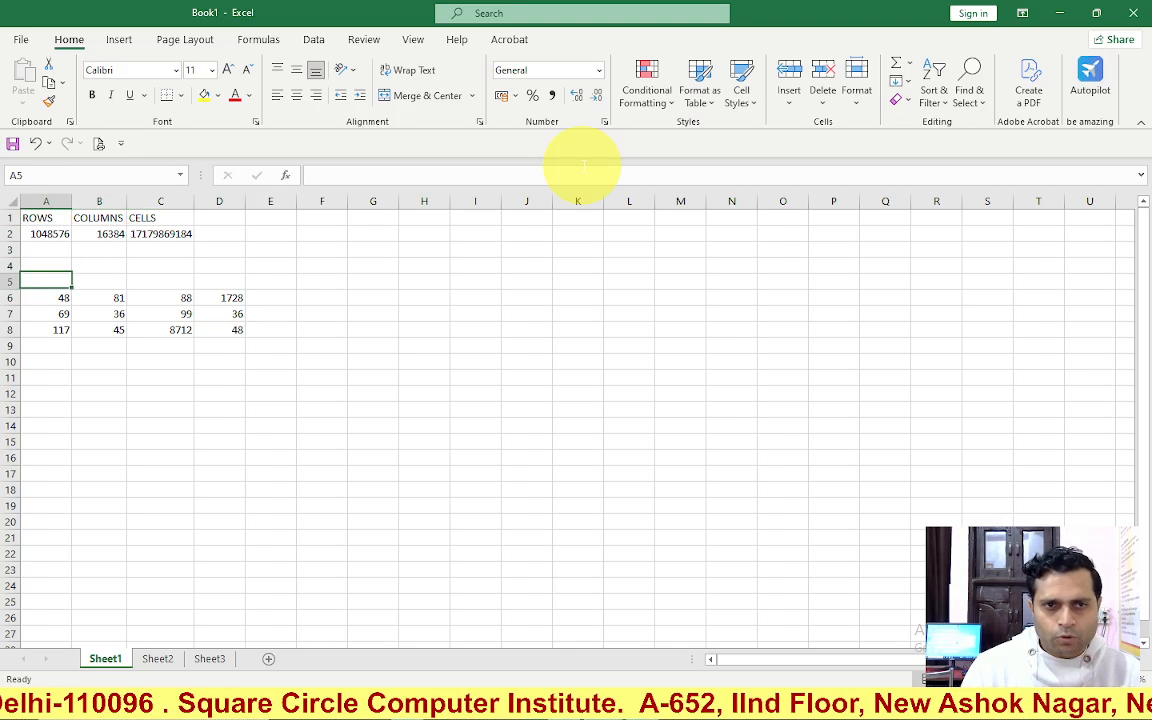
pyautogui.press('Down')
pyautogui.press('Down')
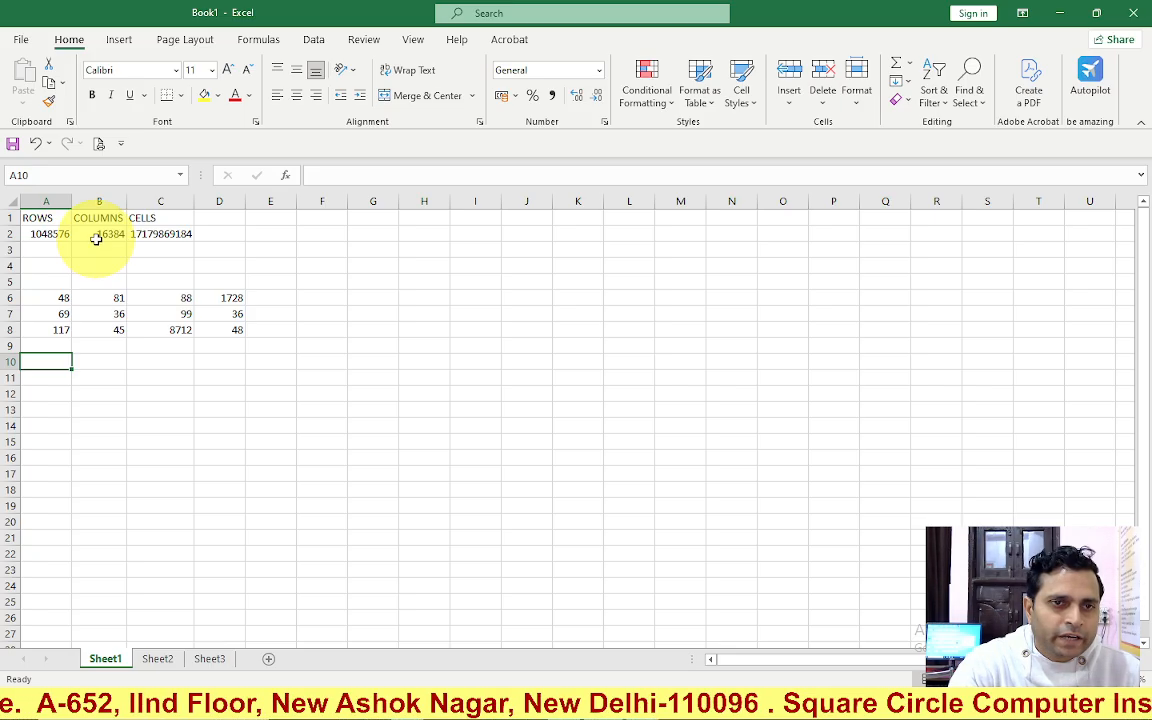
pyautogui.click(159, 236)
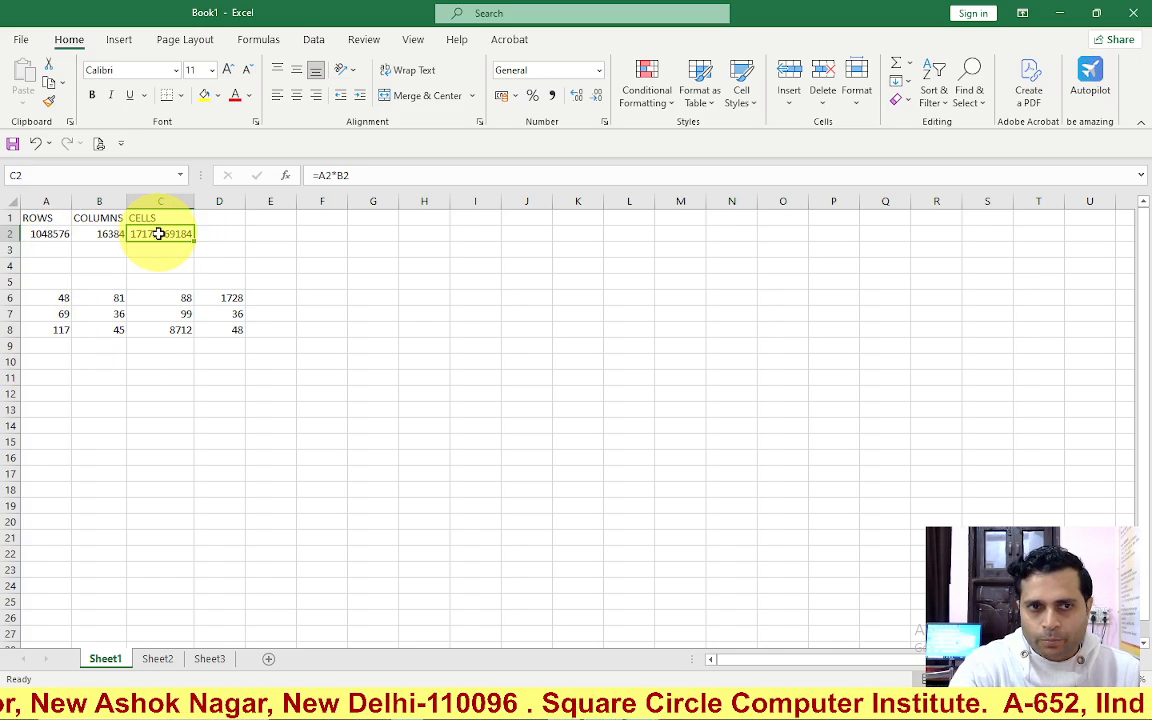
pyautogui.click(44, 361)
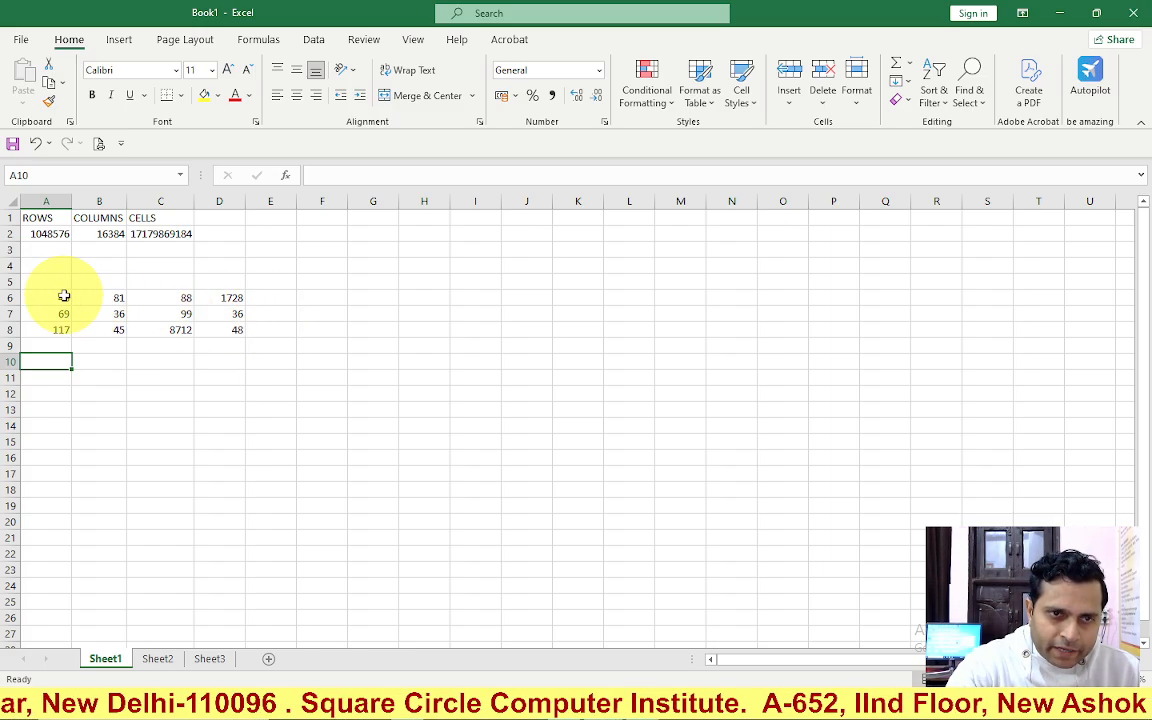
pyautogui.moveTo(62, 297); pyautogui.dragTo(208, 330)
# Step: Add all the numbers in A6:D8 one by one with =A6+A7+A8+B6+B7+B8+C6+C7+C8+D6+D7+D8 in cell A10
pyautogui.click(41, 364)
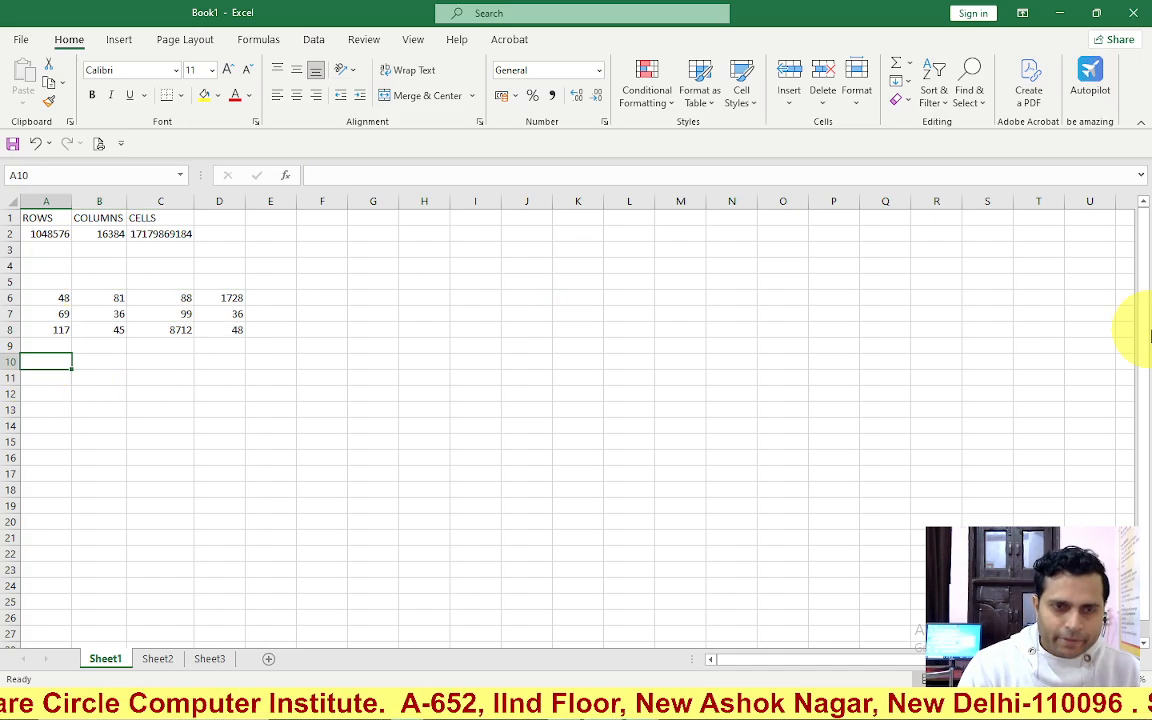
pyautogui.write('=')
pyautogui.click(50, 301)
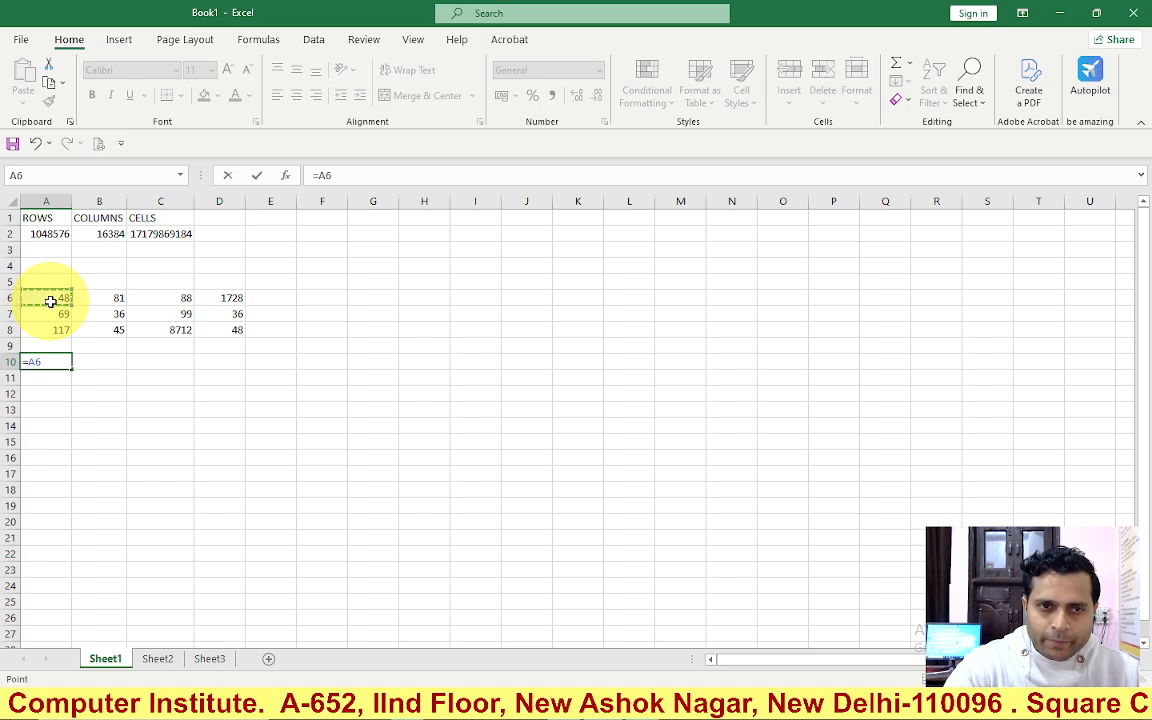
pyautogui.write('+')
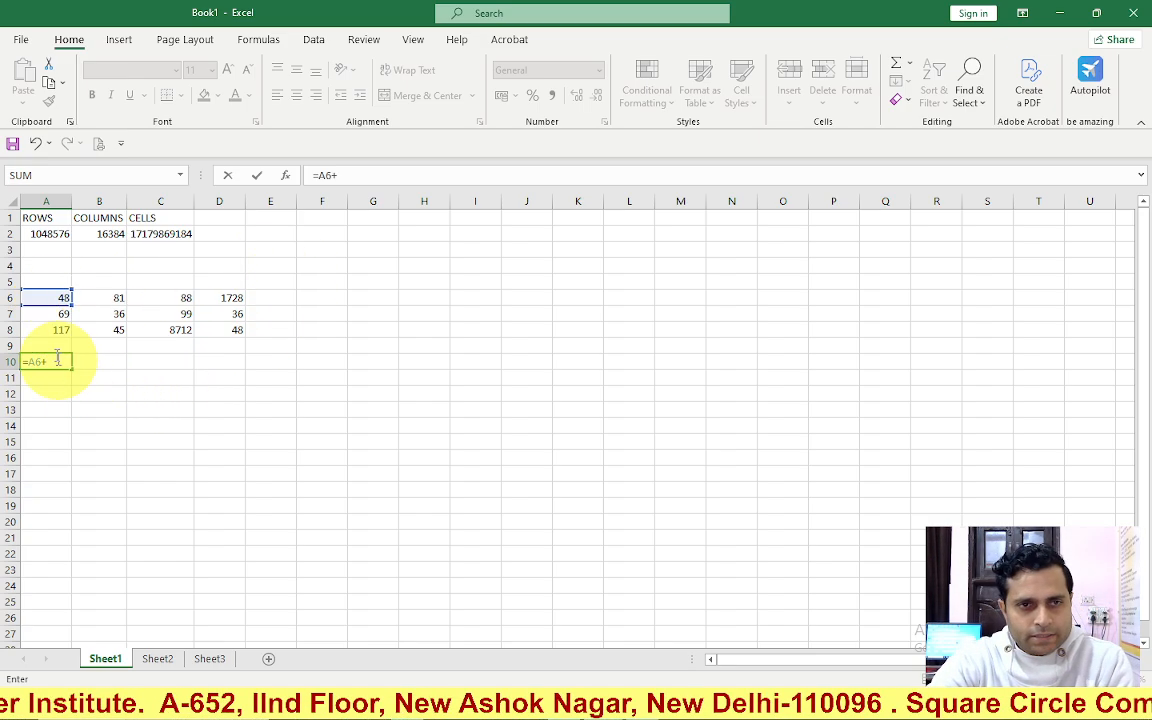
pyautogui.click(60, 316)
pyautogui.write('+')
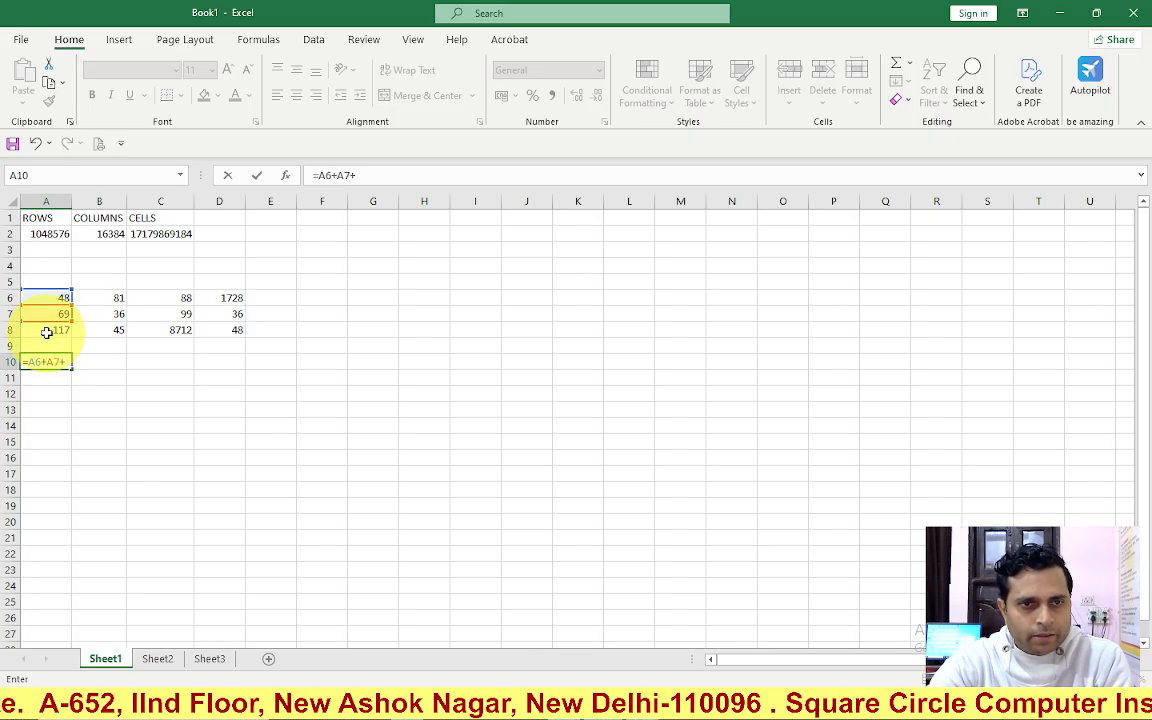
pyautogui.click(46, 329)
pyautogui.write('+')
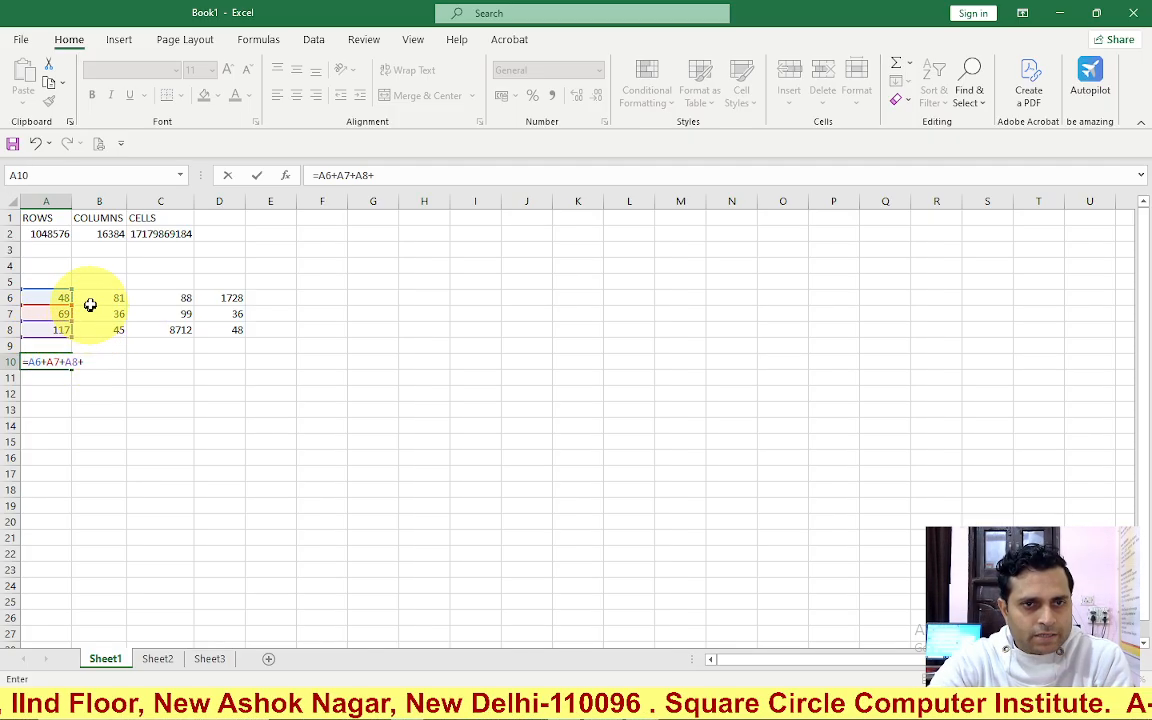
pyautogui.click(105, 298)
pyautogui.write('+')
pyautogui.click(100, 314)
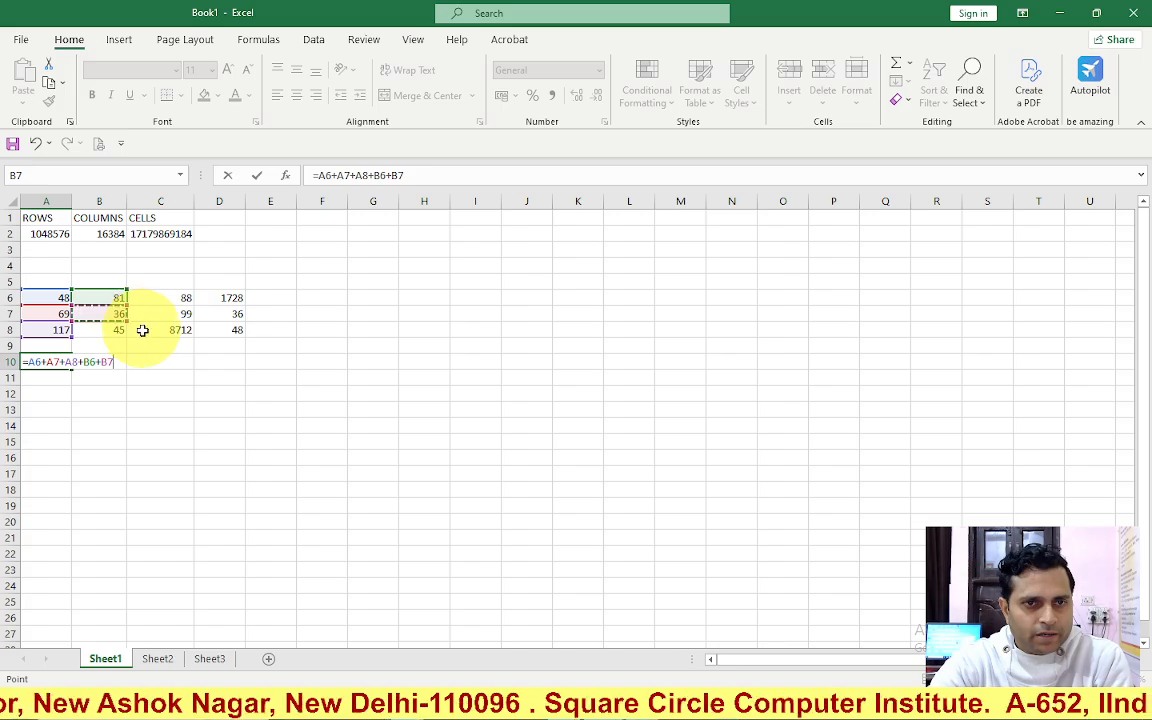
pyautogui.write('+')
pyautogui.click(106, 330)
pyautogui.write('+')
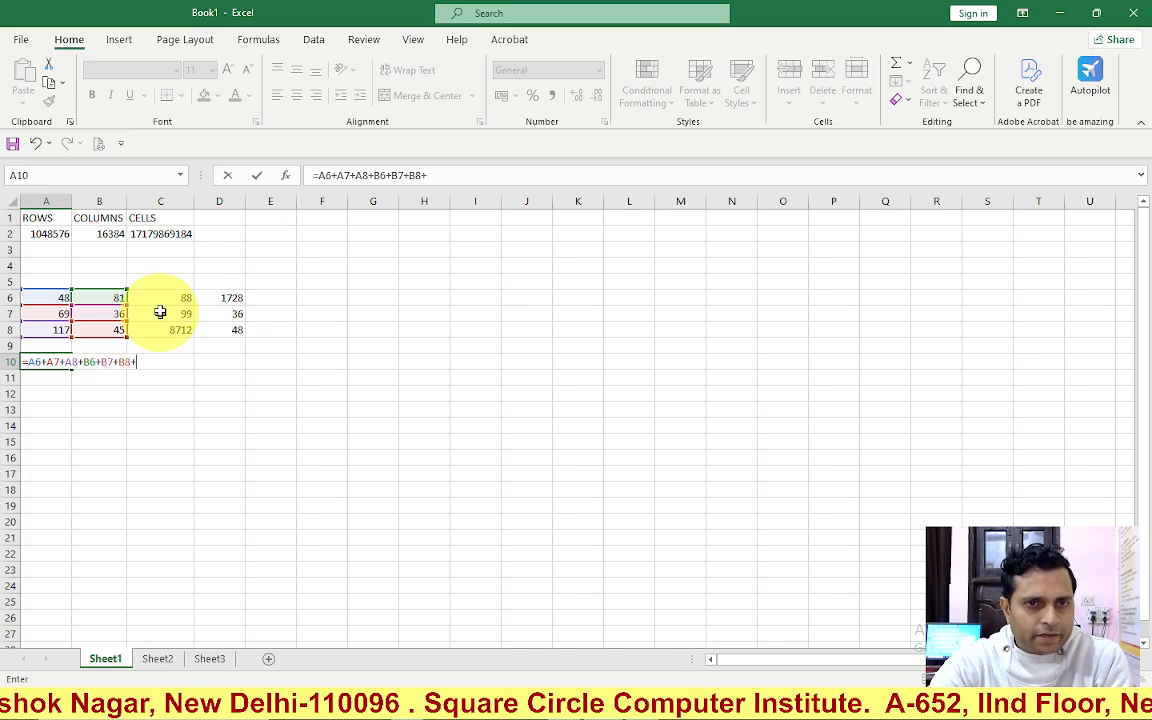
pyautogui.click(170, 298)
pyautogui.write('+')
pyautogui.click(163, 314)
pyautogui.write('+')
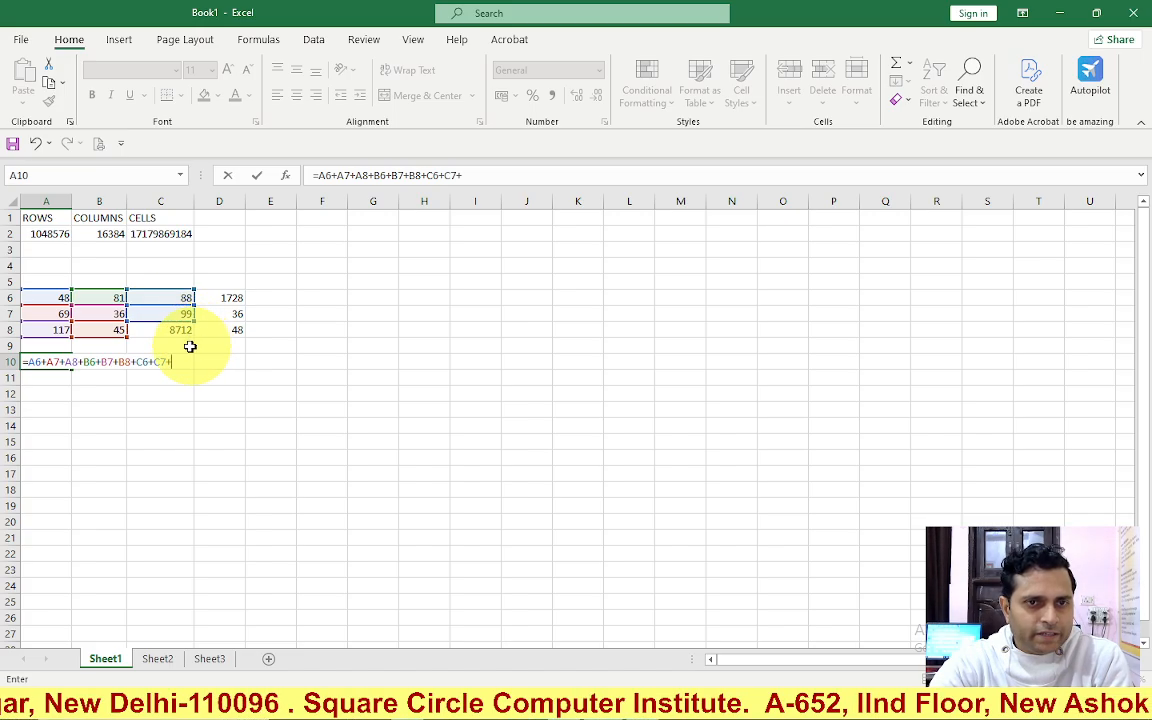
pyautogui.click(170, 329)
pyautogui.write('+')
pyautogui.click(216, 299)
pyautogui.write('+')
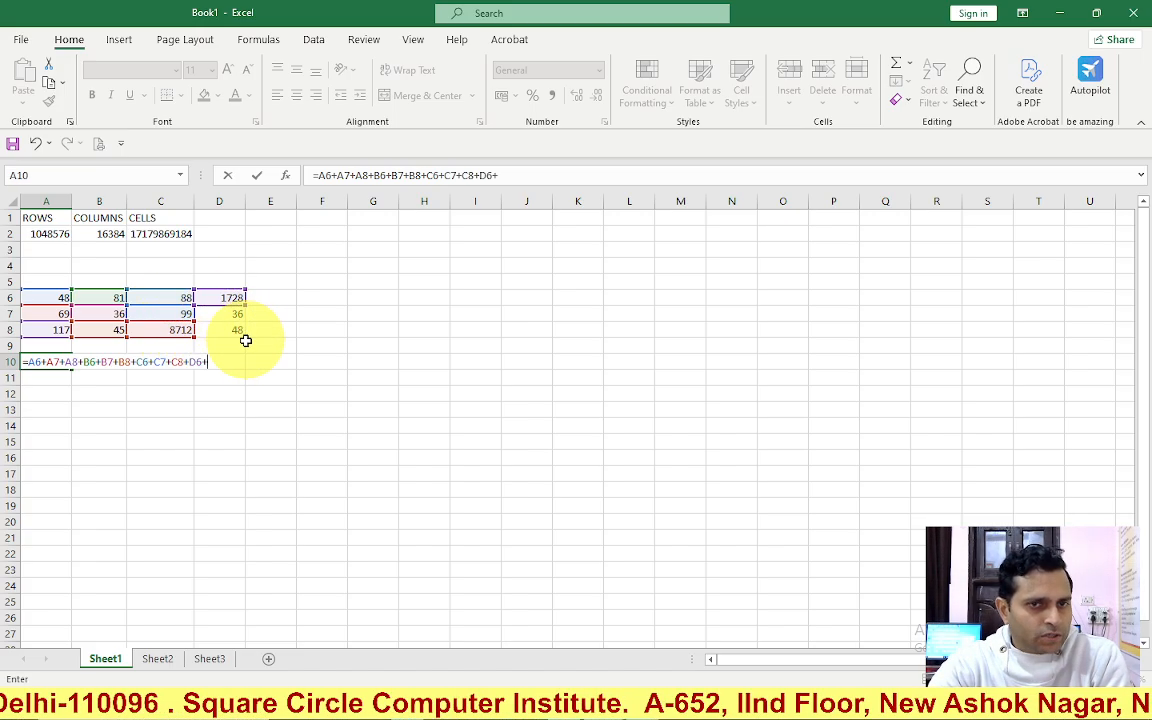
pyautogui.click(229, 313)
pyautogui.write('+')
pyautogui.click(231, 333)
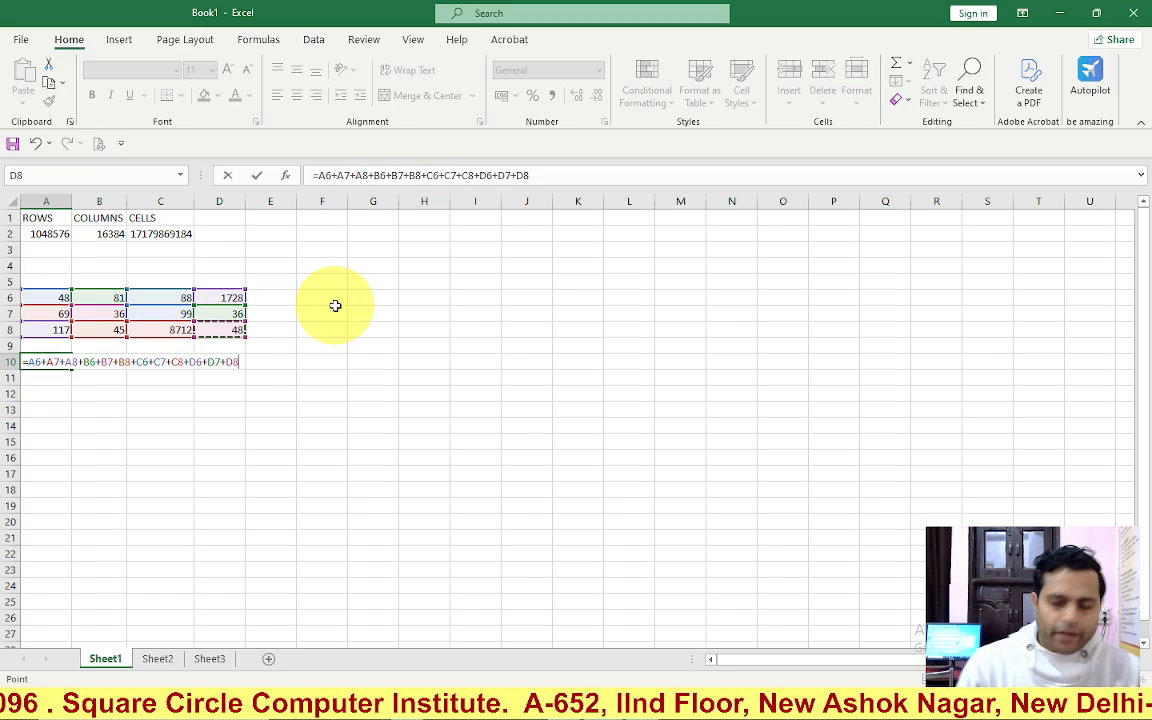
pyautogui.press('Return')
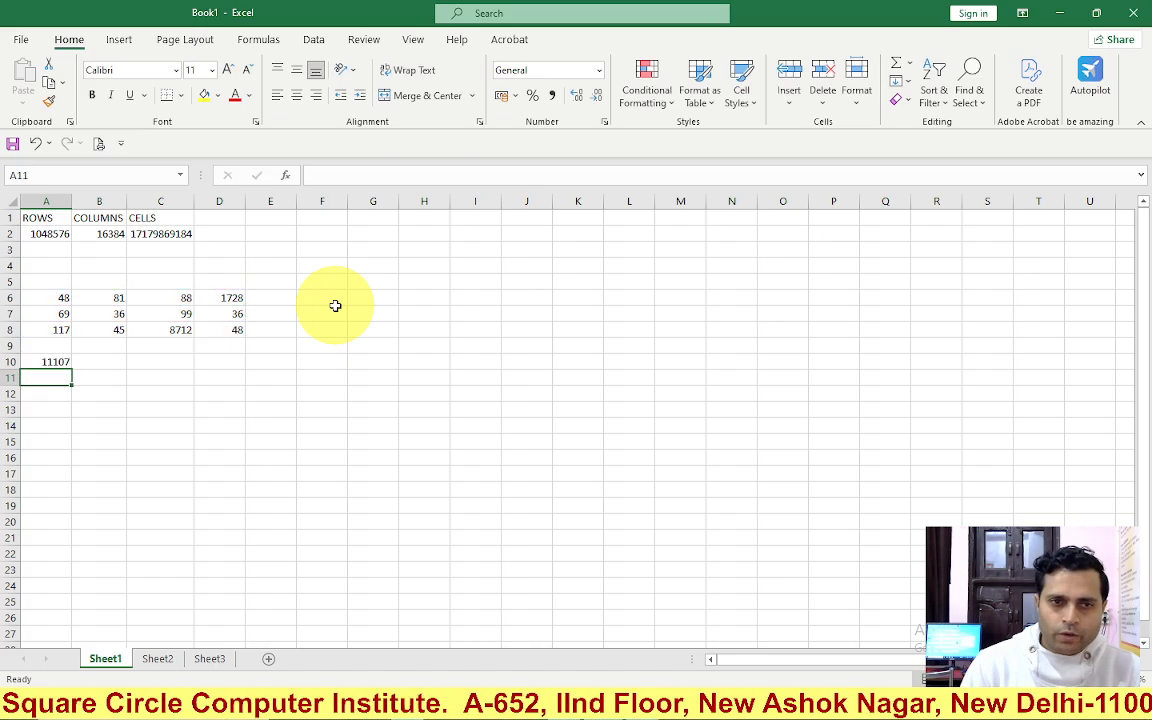
# Step: Review the long addition formula in cell A10 against the block of numbers in A6:D8
pyautogui.click(150, 457)
pyautogui.click(62, 362)
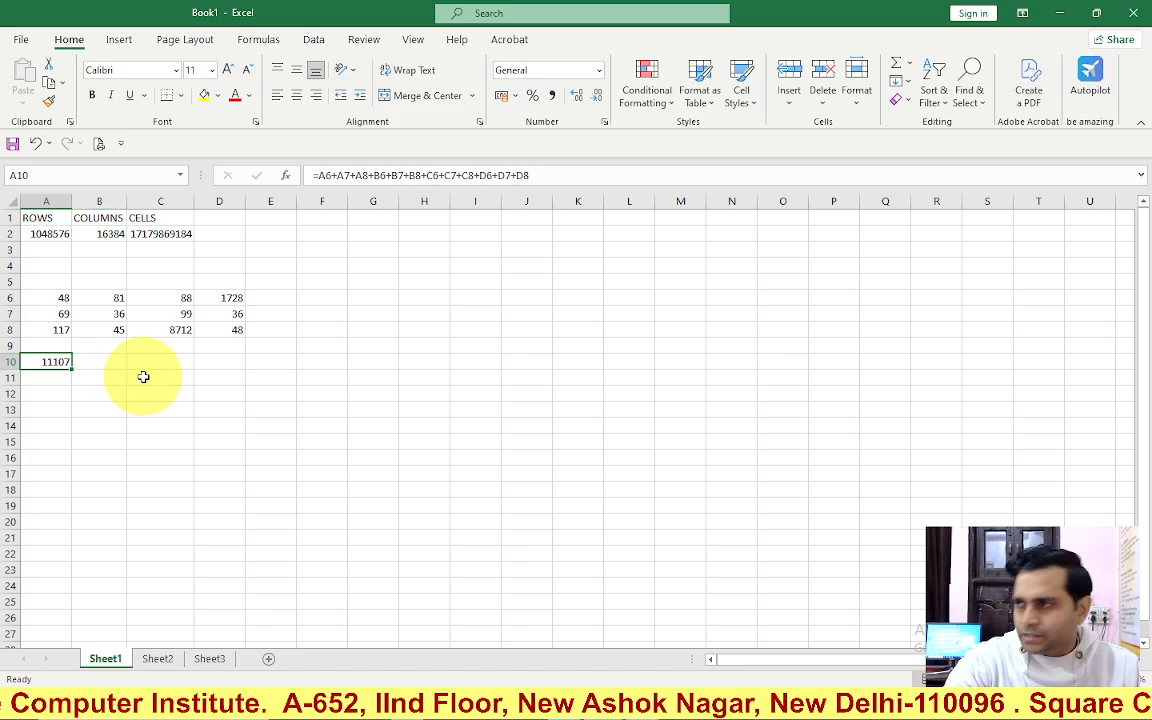
pyautogui.click(95, 471)
pyautogui.click(51, 362)
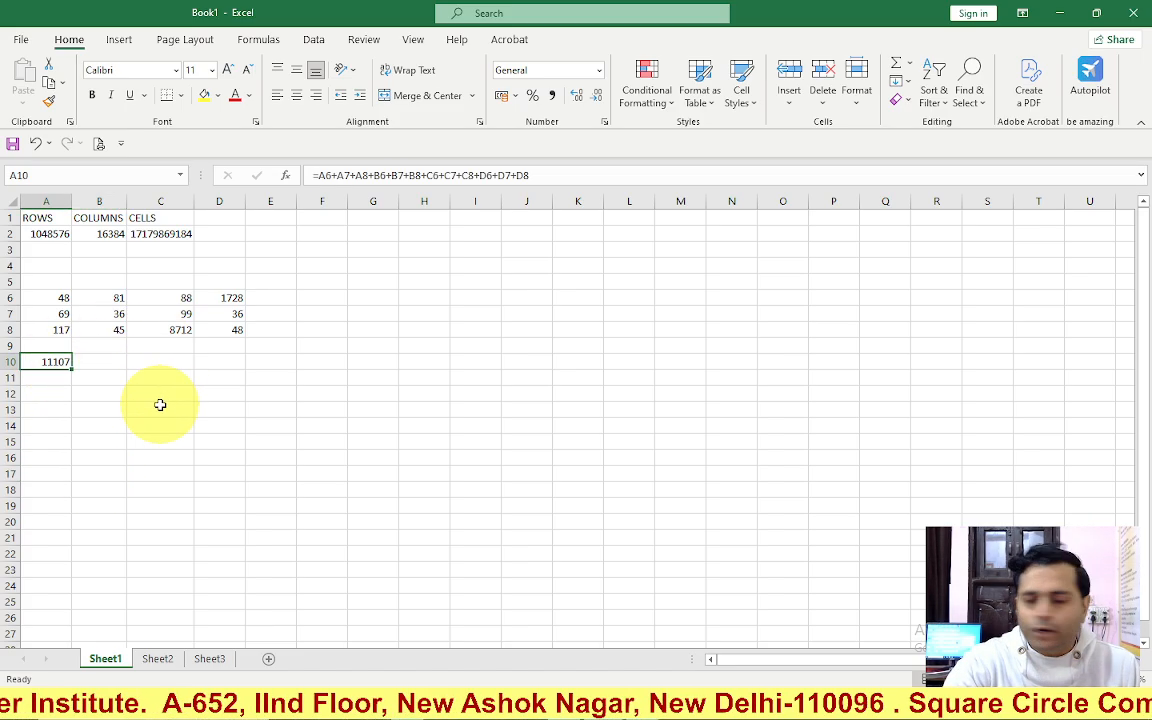
pyautogui.click(49, 378)
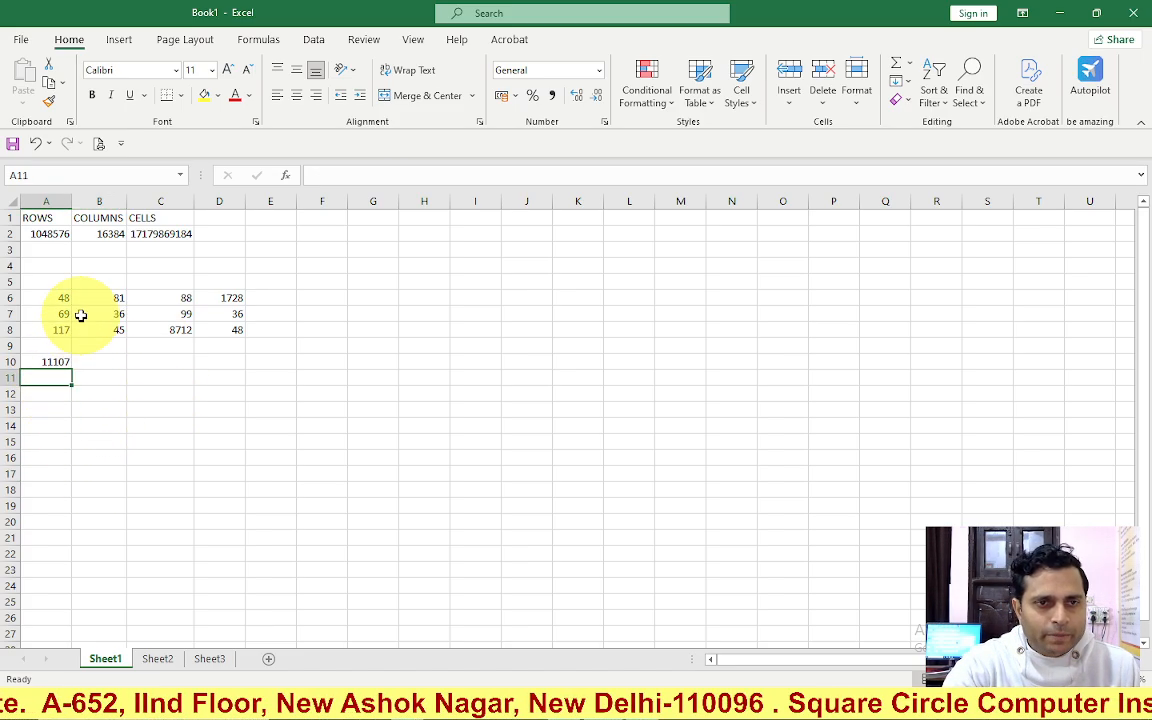
pyautogui.moveTo(50, 298); pyautogui.dragTo(231, 333)
pyautogui.click(50, 364)
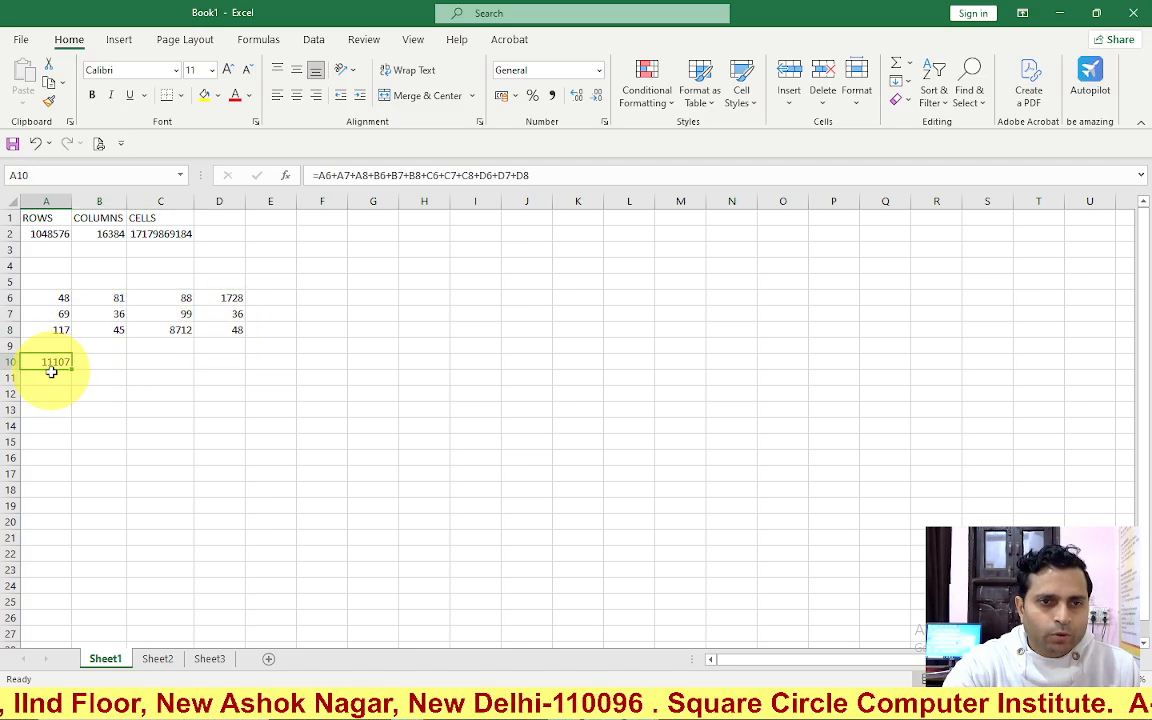
pyautogui.click(50, 378)
pyautogui.click(112, 424)
# Step: Total the block of numbers in cell A11 with the formula =SUM(A6:D8)
pyautogui.click(52, 379)
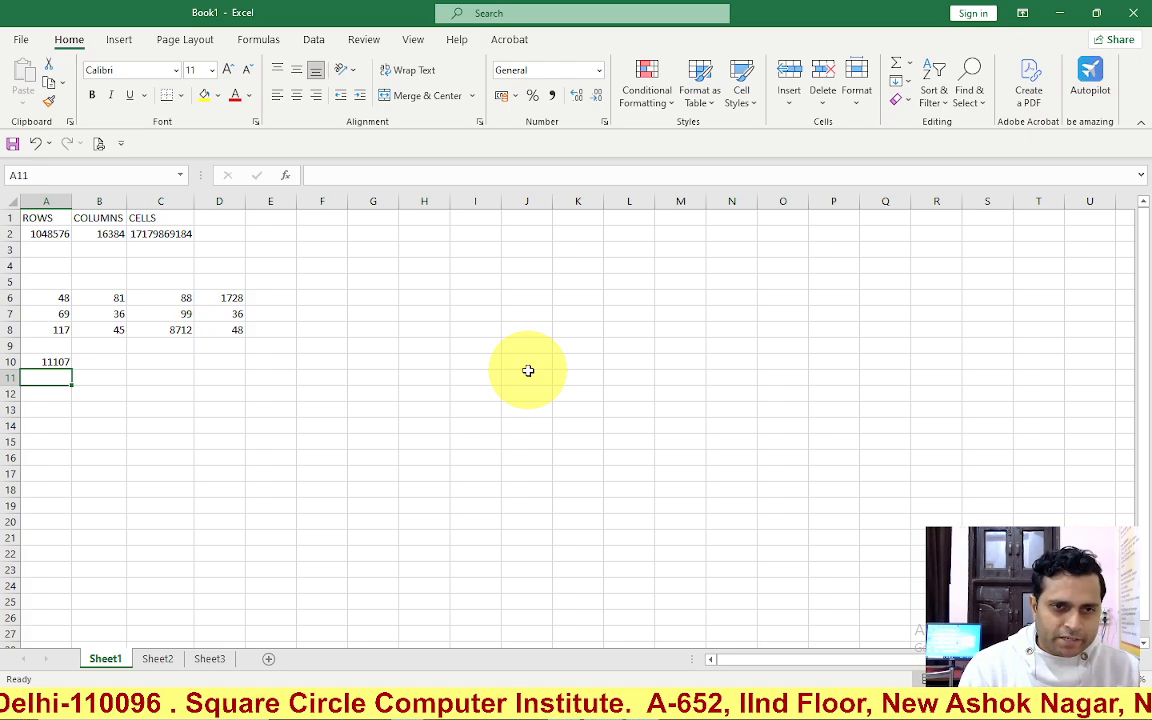
pyautogui.write('=')
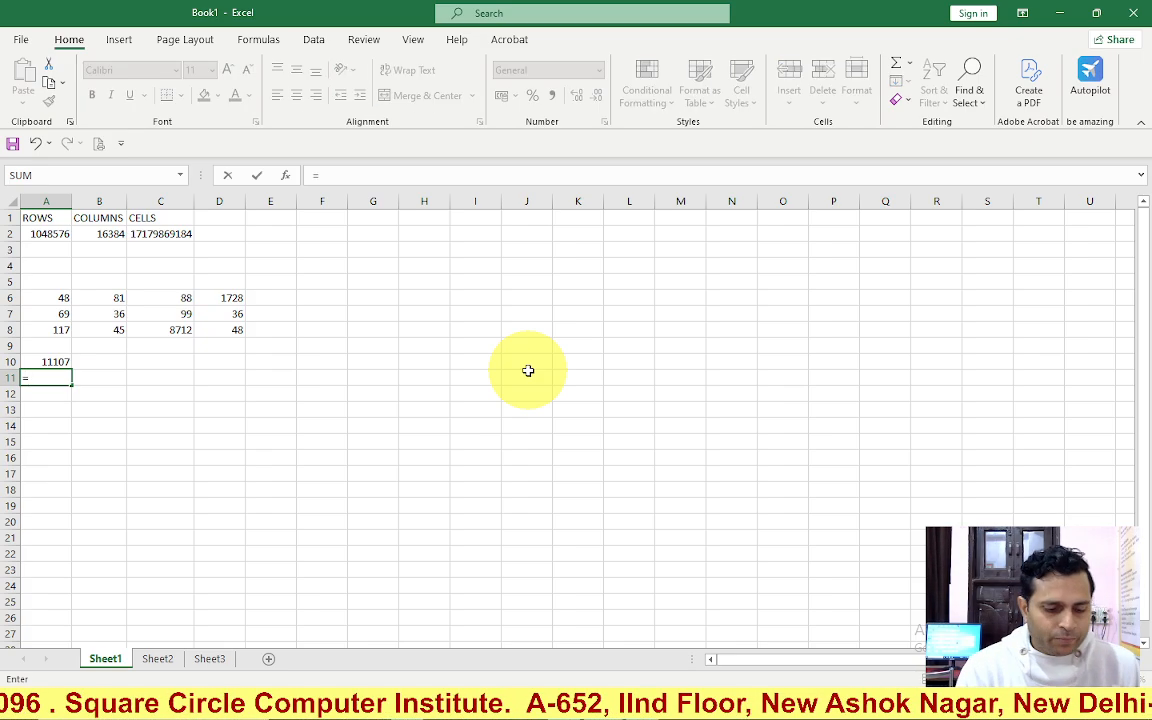
pyautogui.write('SUM')
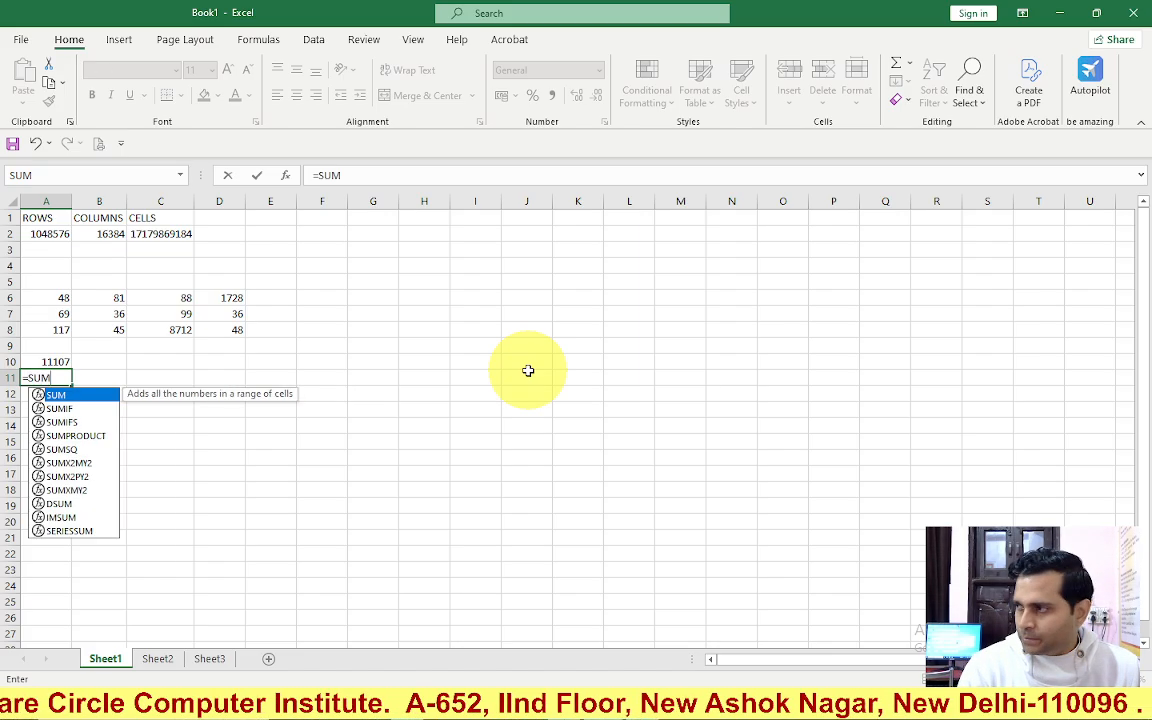
pyautogui.write('(')
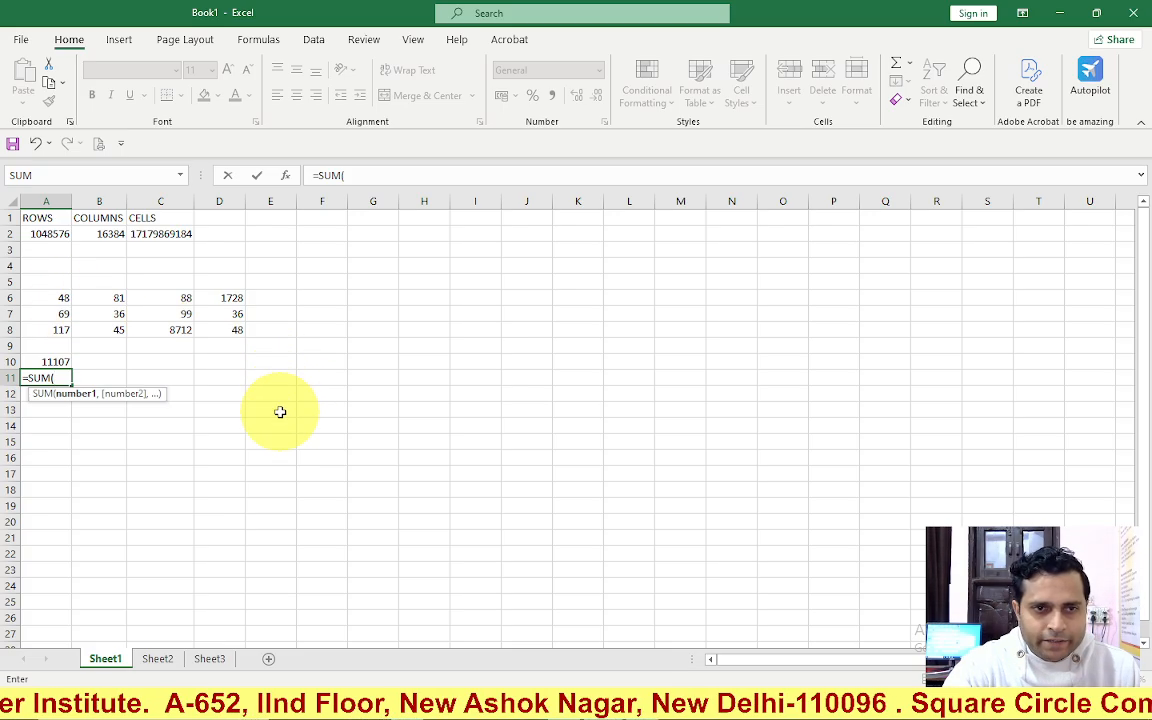
pyautogui.moveTo(61, 302); pyautogui.dragTo(211, 327)
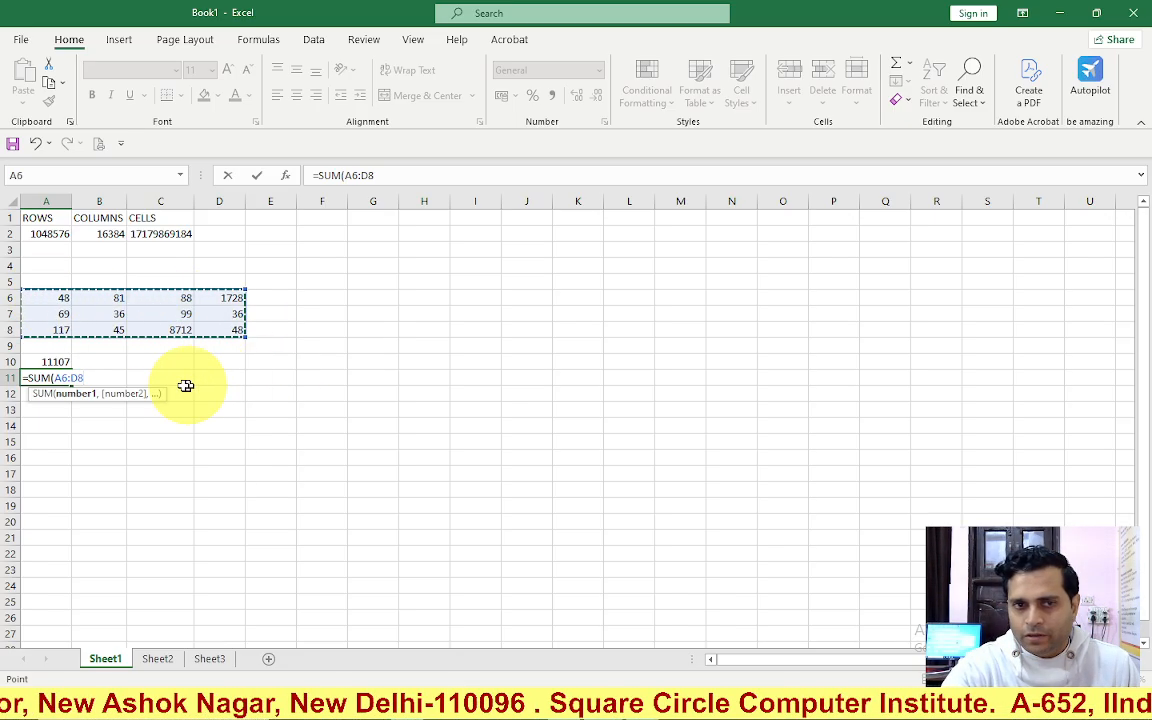
pyautogui.click(50, 297)
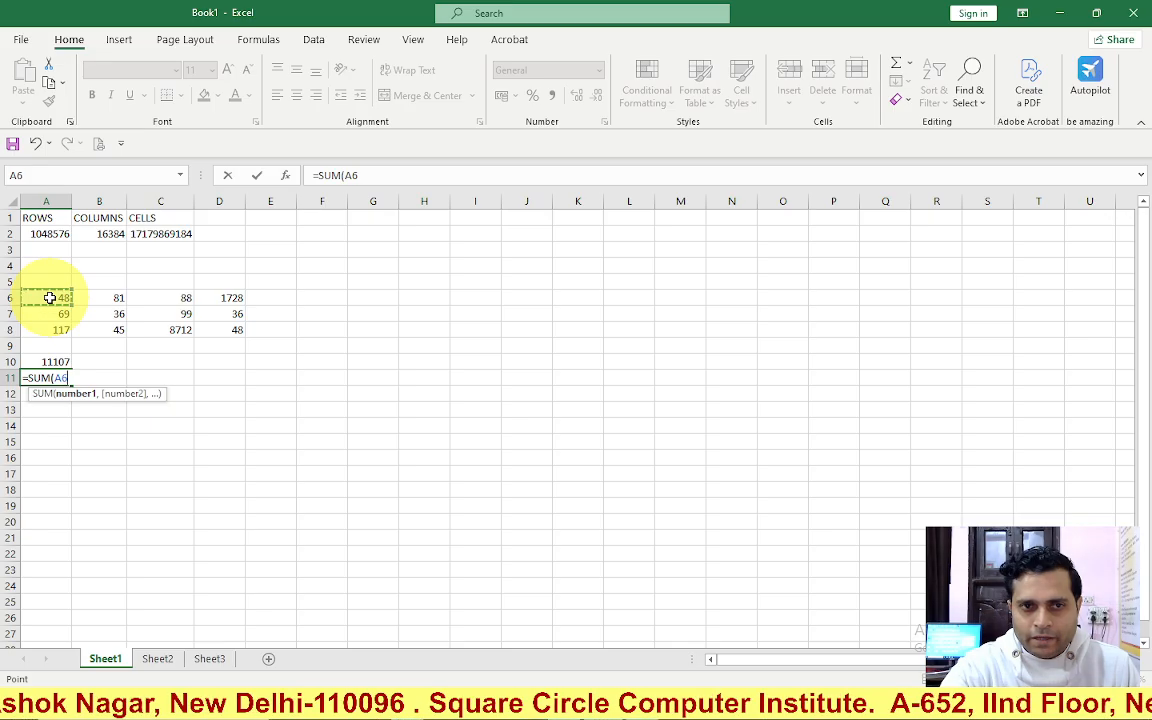
pyautogui.moveTo(50, 297); pyautogui.dragTo(213, 333)
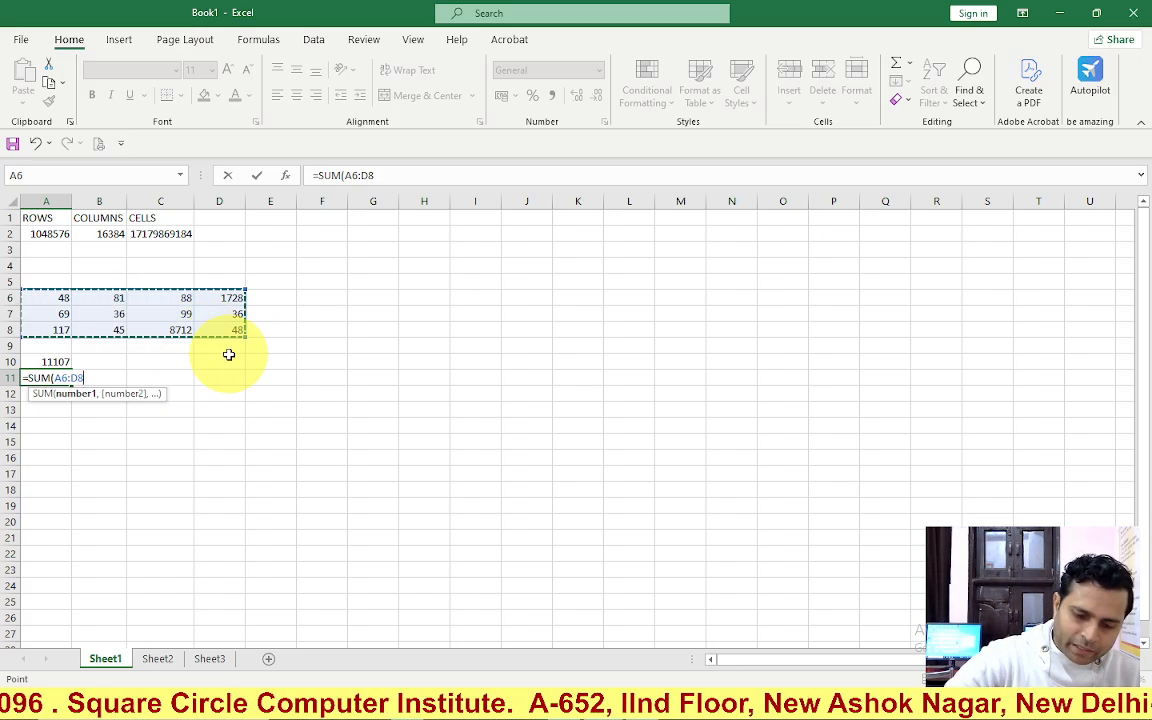
pyautogui.write(')')
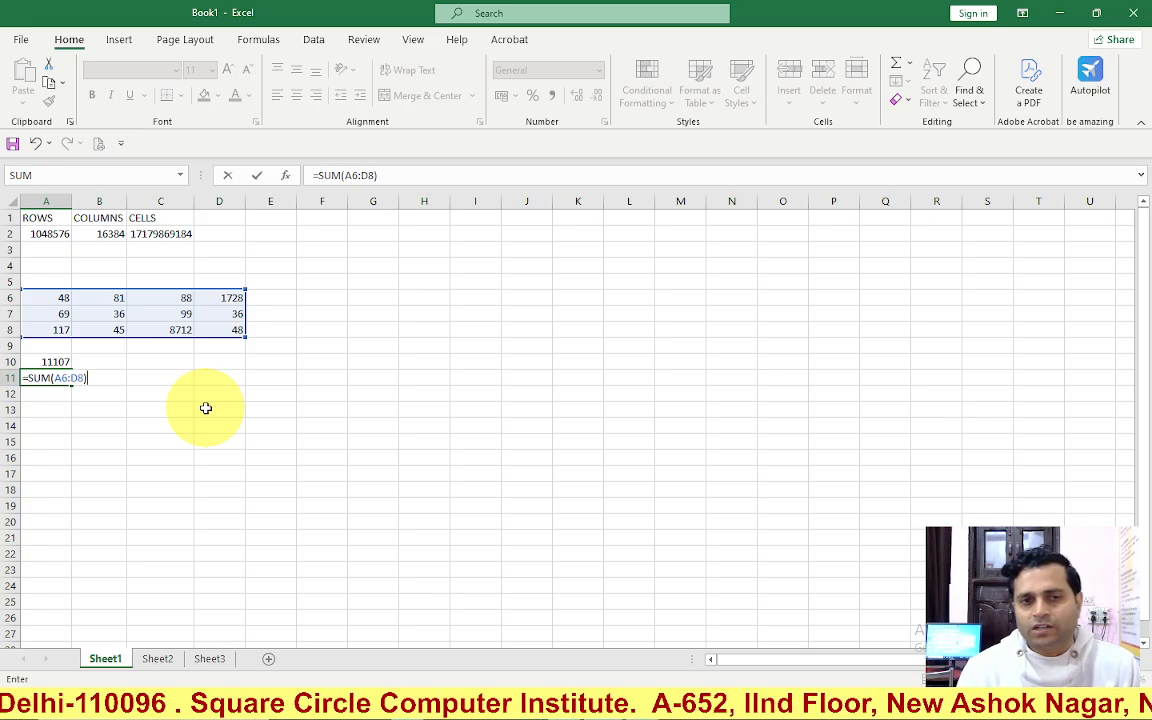
pyautogui.press('Return')
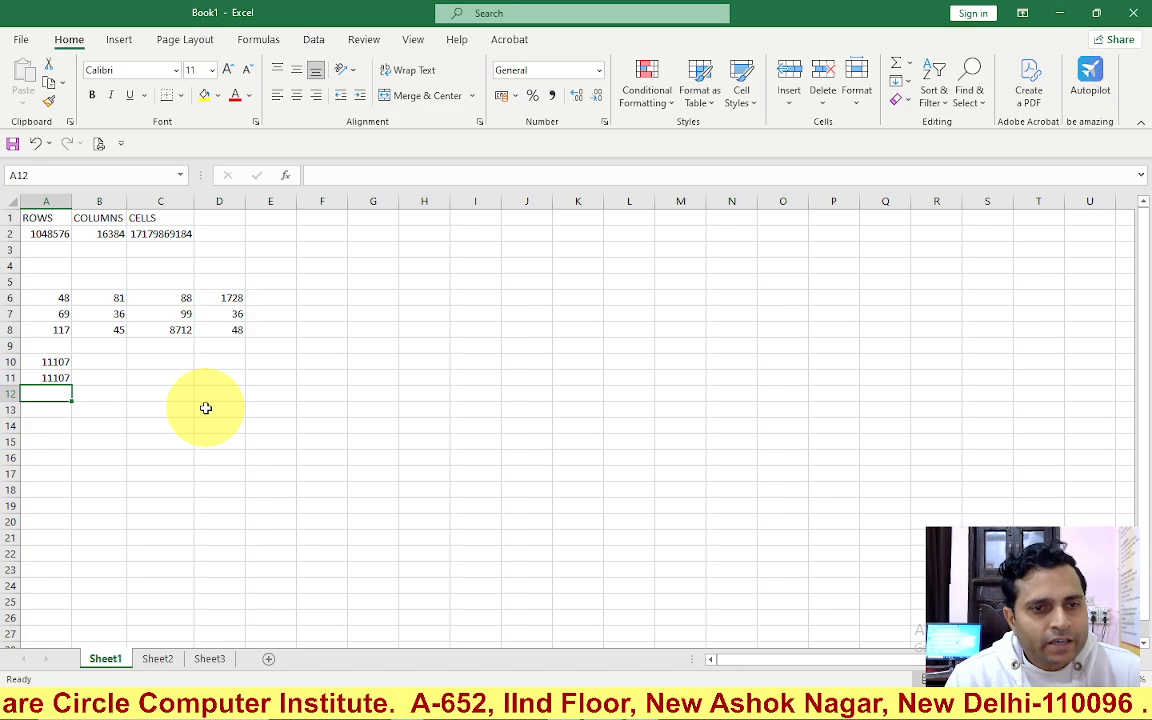
# Step: Compare the formulas in A10 and A11, and write the note SUM(RANGE OF DATA) ENTER in cell A15
pyautogui.press('Up')
pyautogui.press('Up')
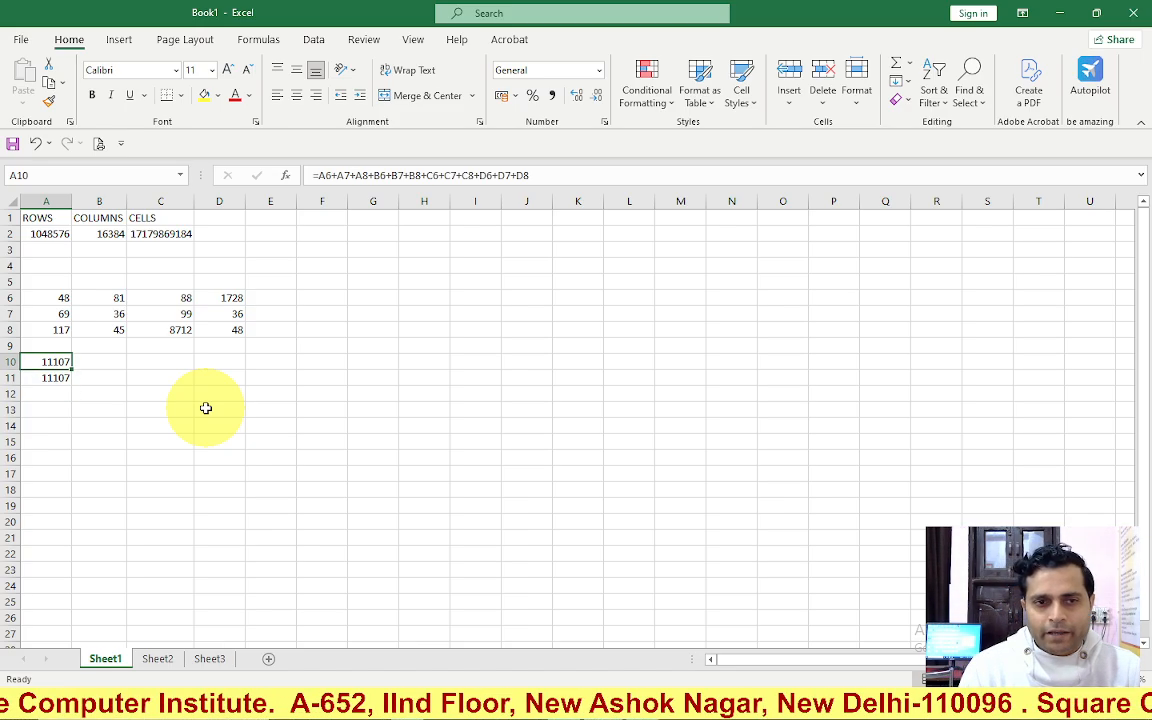
pyautogui.press('Down')
pyautogui.press('Up')
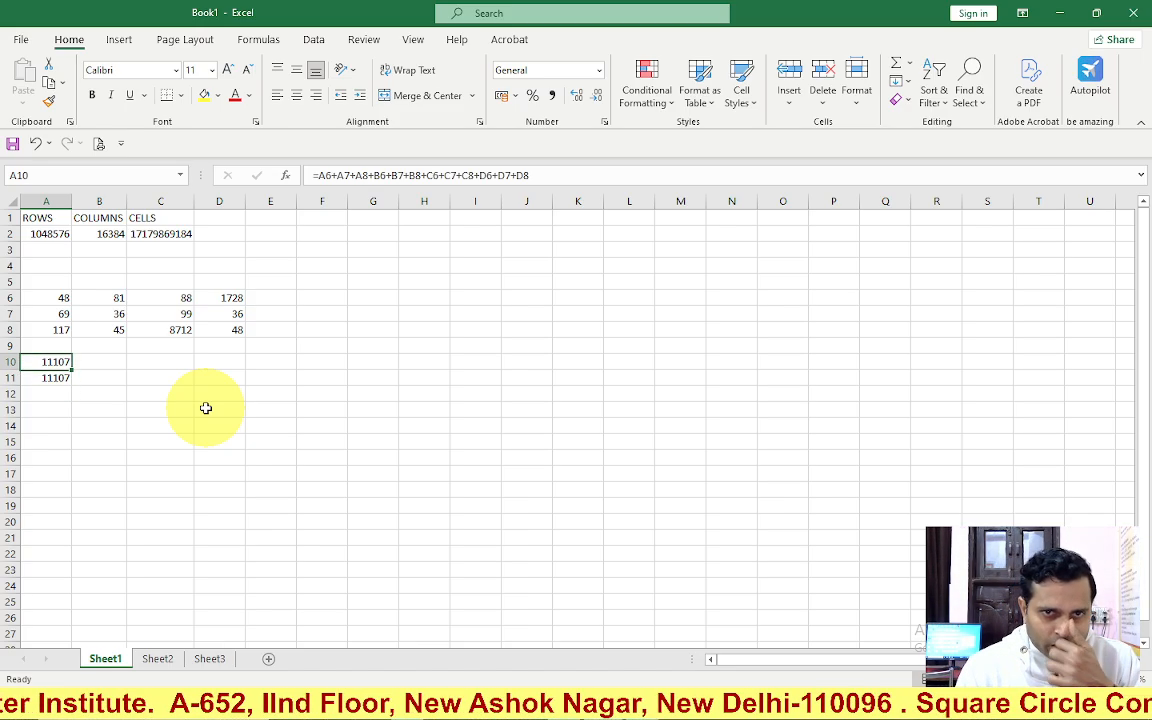
pyautogui.press('Down')
pyautogui.press('Down')
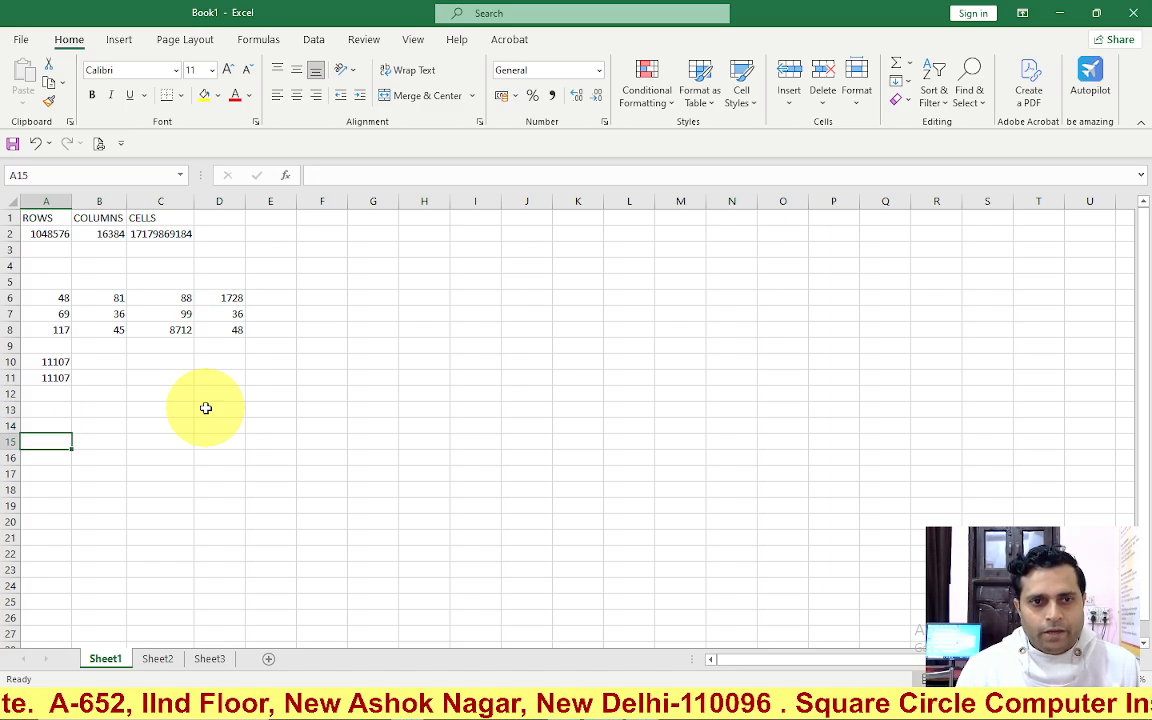
pyautogui.write('SUM(RANGE OF DATA) ENTER')
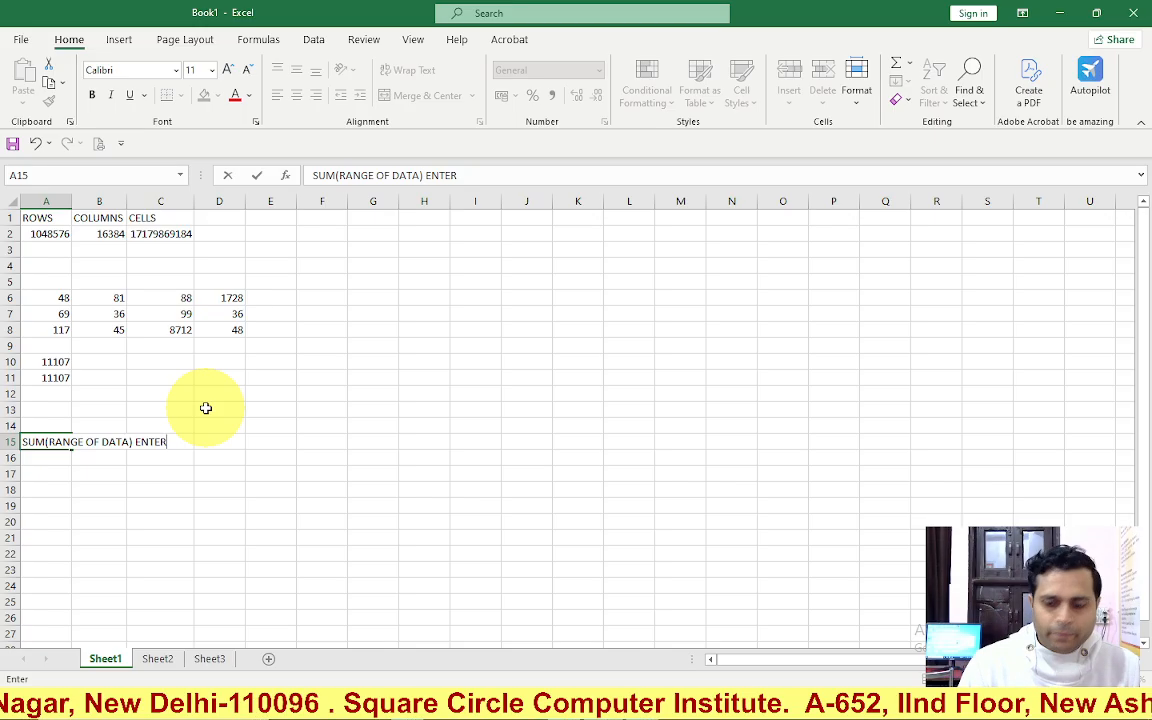
pyautogui.press('Return')
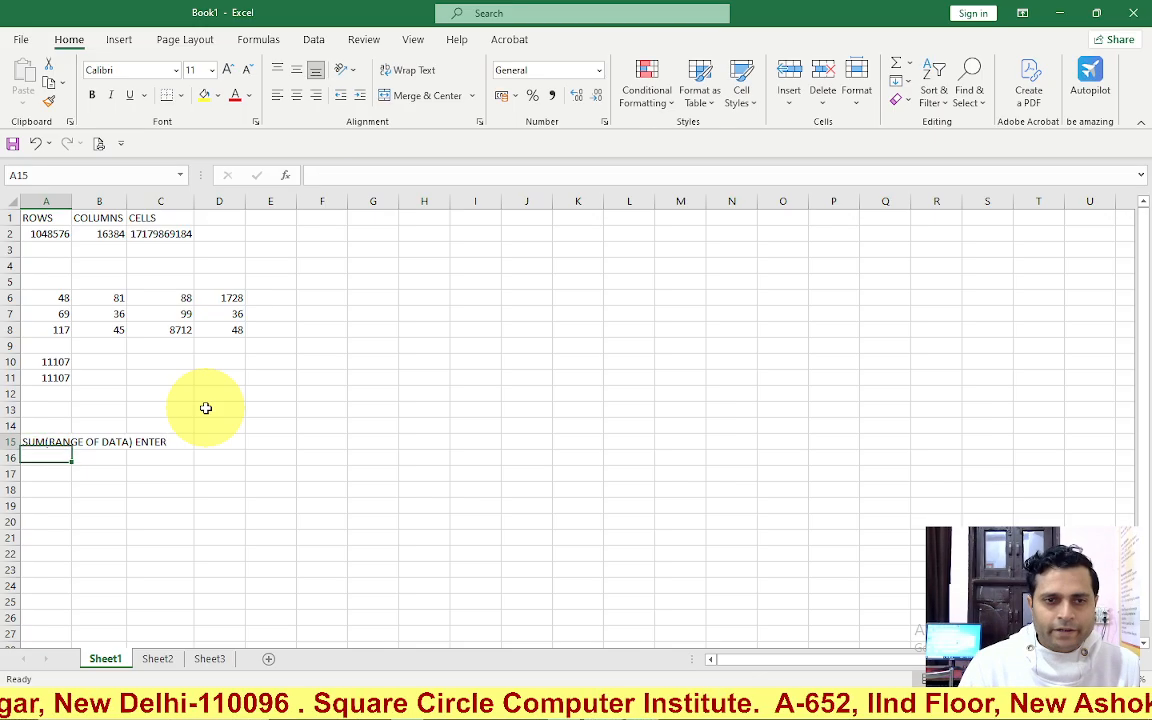
# Step: Format the SUM syntax note in A15 as bold red text with font size 16
pyautogui.press('Up')
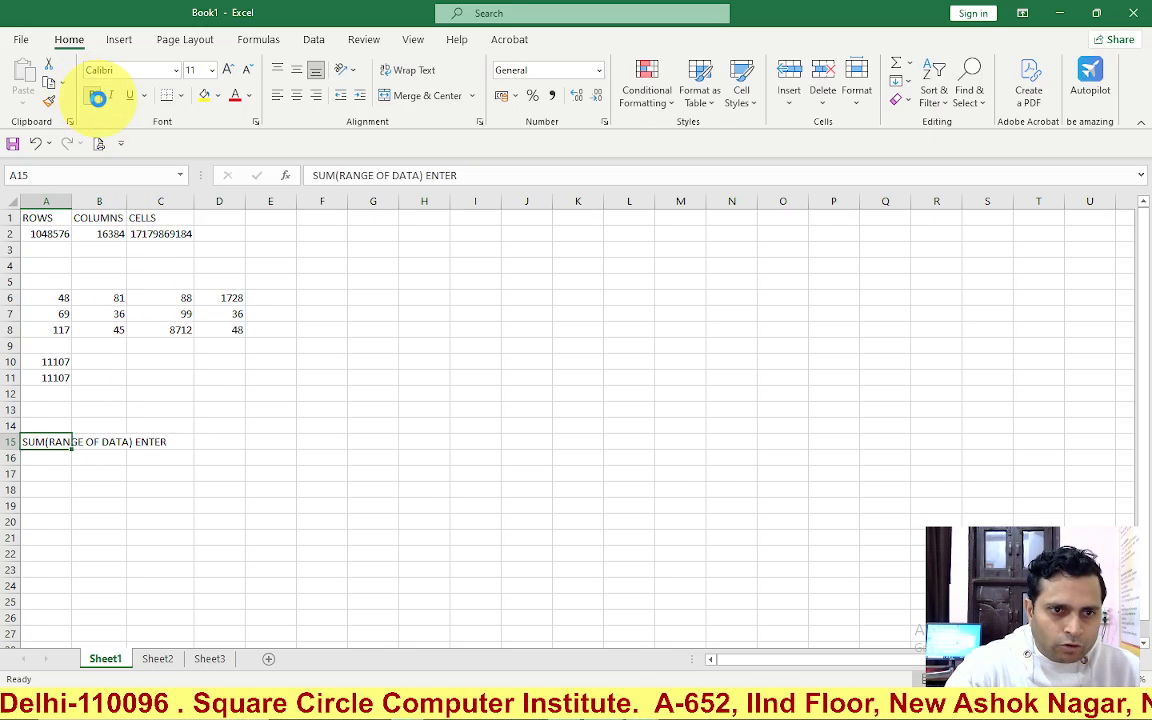
pyautogui.click(97, 97)
pyautogui.click(233, 95)
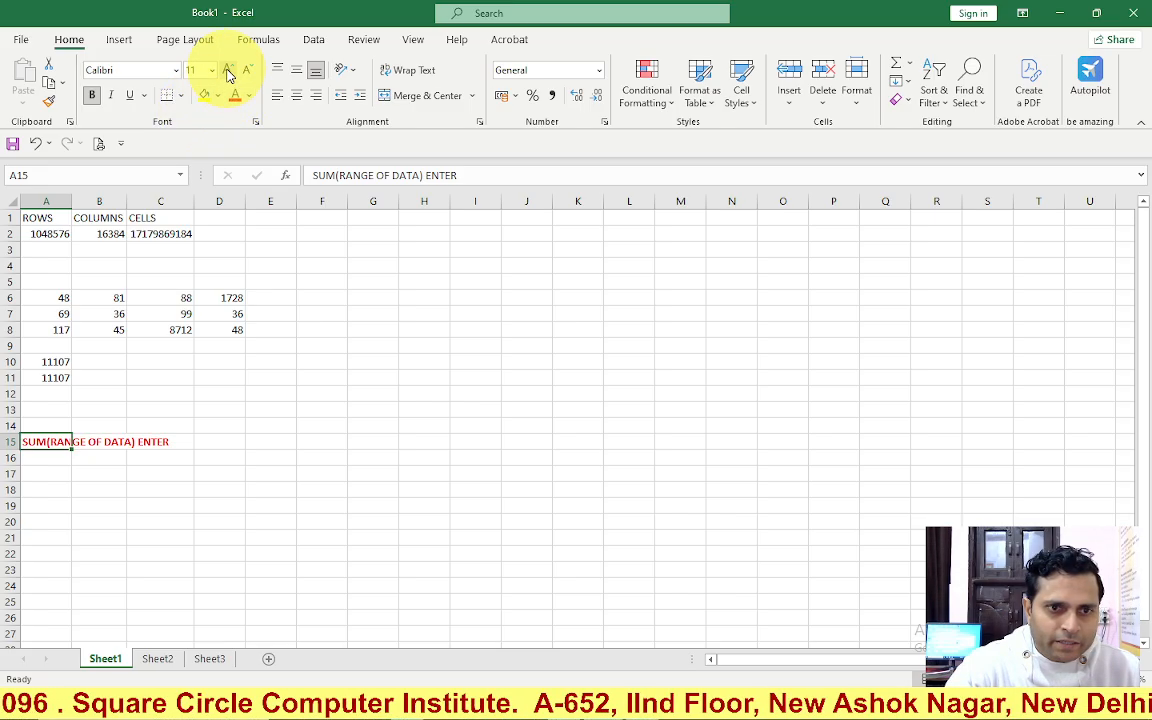
pyautogui.click(228, 72)
pyautogui.click(228, 72)
pyautogui.click(228, 72)
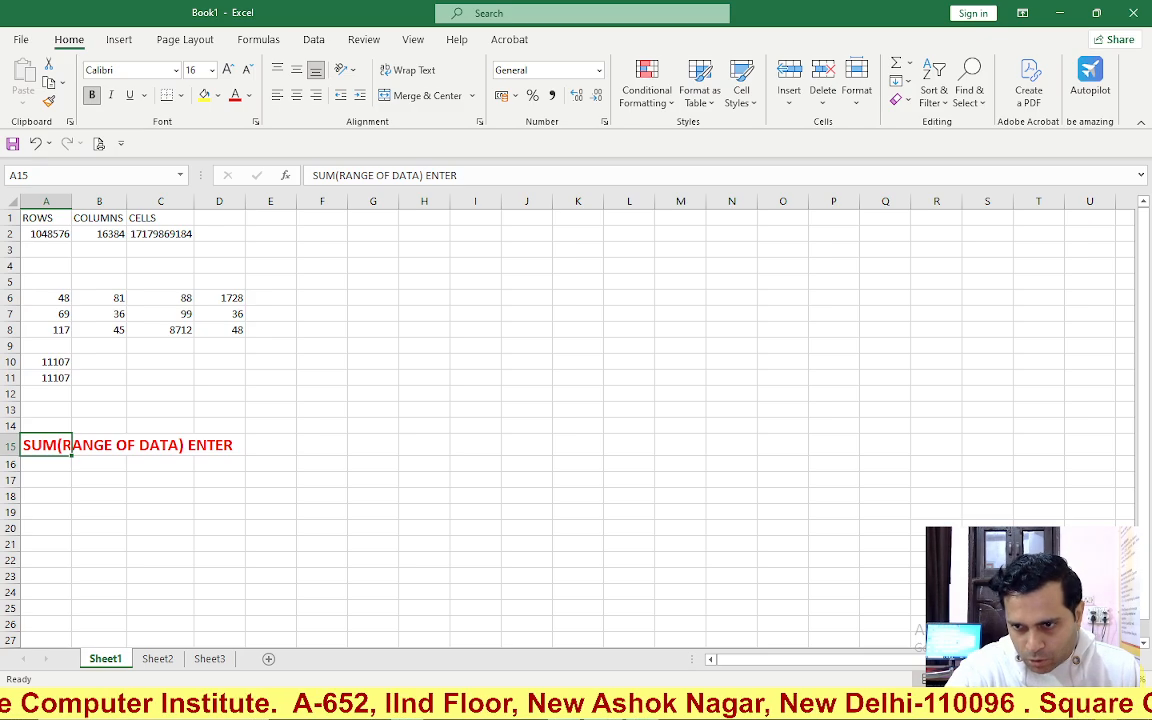
# Step: Repeat the total of the number block in cell A12 with =SUM(A6:D8)
pyautogui.scroll(2, 568, 420)
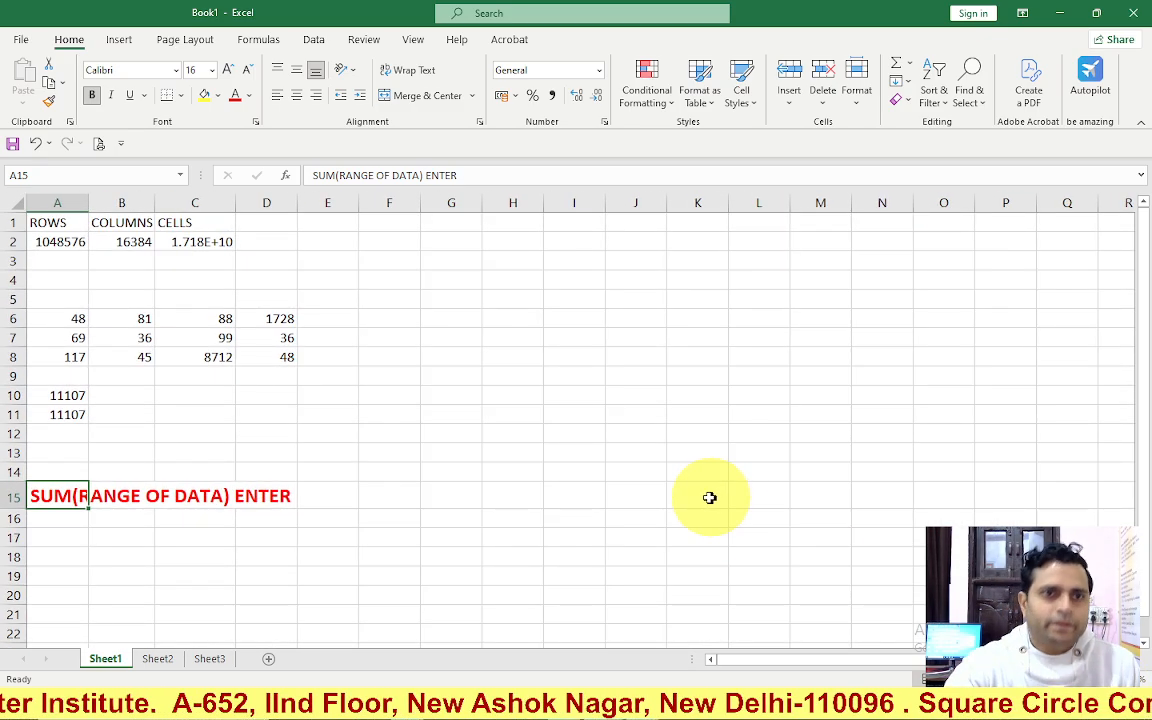
pyautogui.click(70, 537)
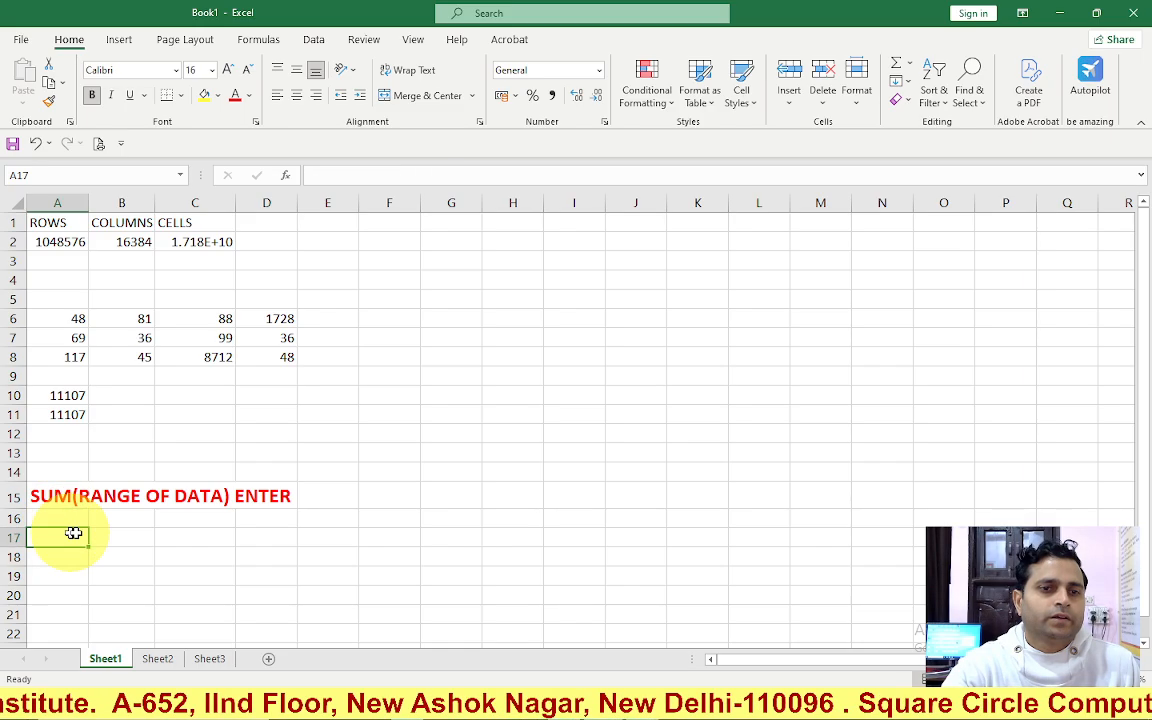
pyautogui.click(65, 437)
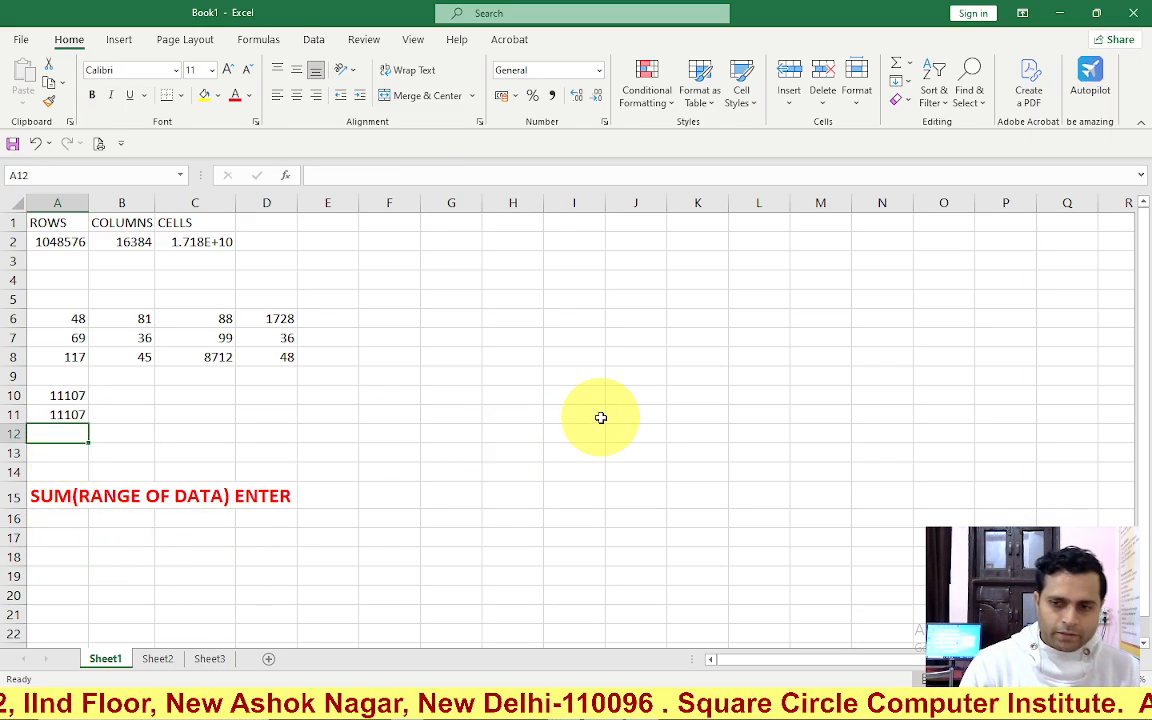
pyautogui.write('=SUM(')
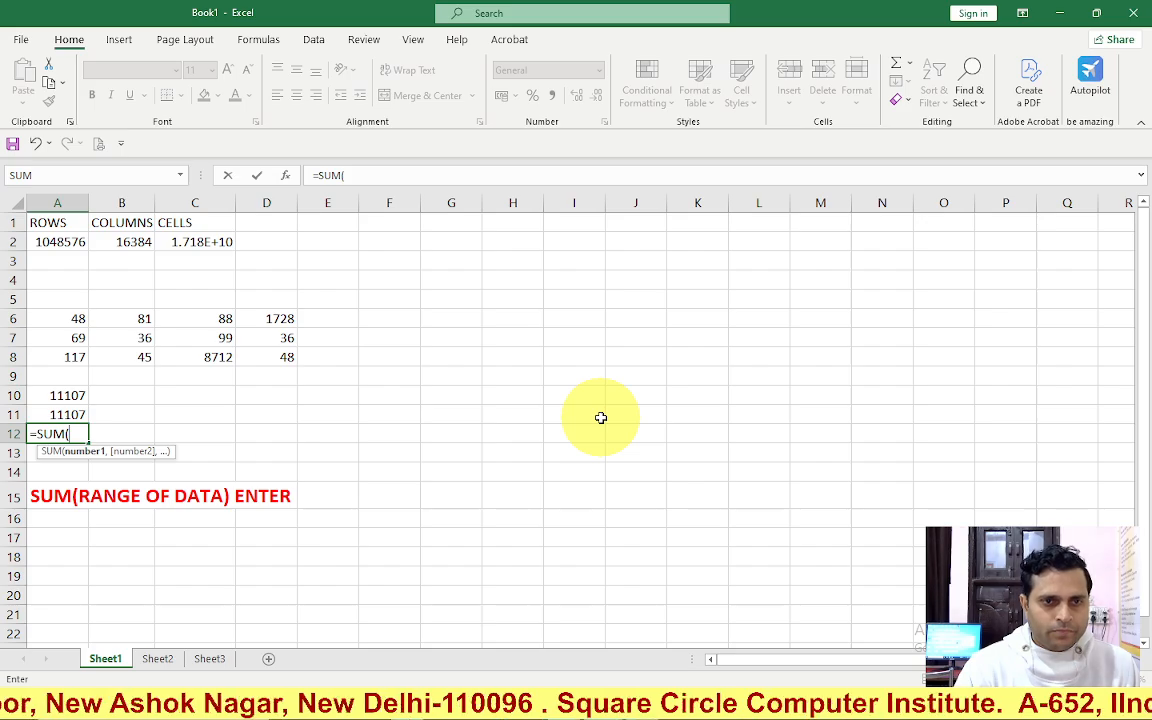
pyautogui.moveTo(80, 319); pyautogui.dragTo(267, 355)
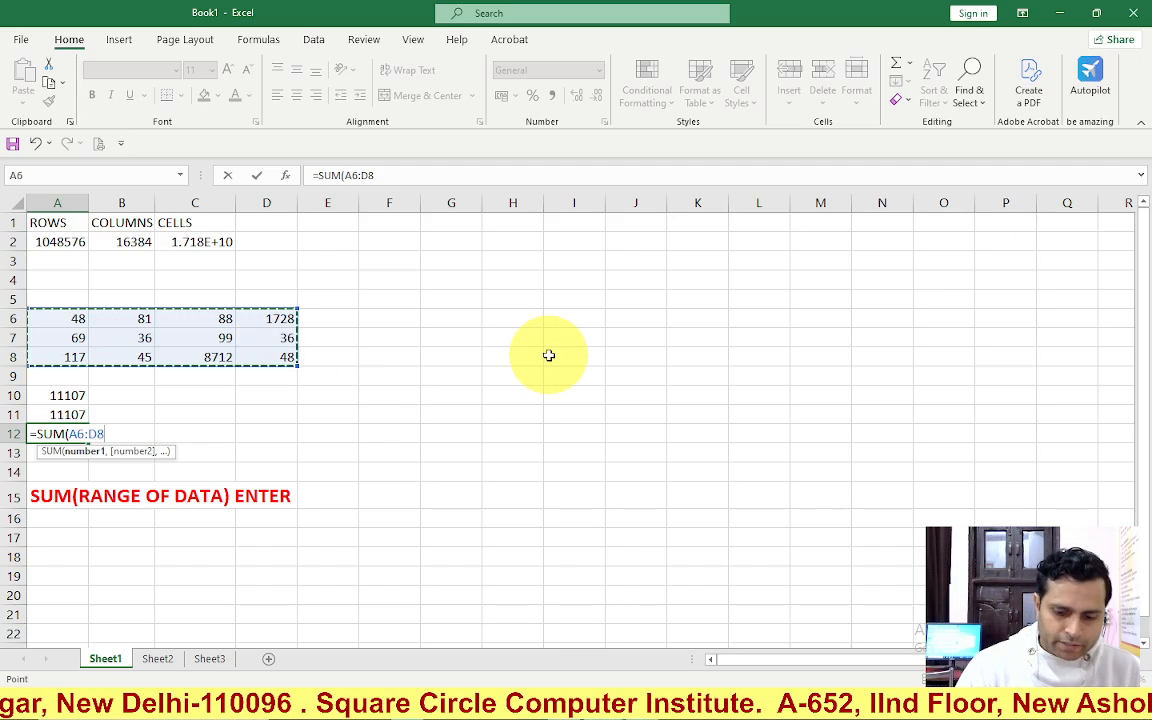
pyautogui.write(')')
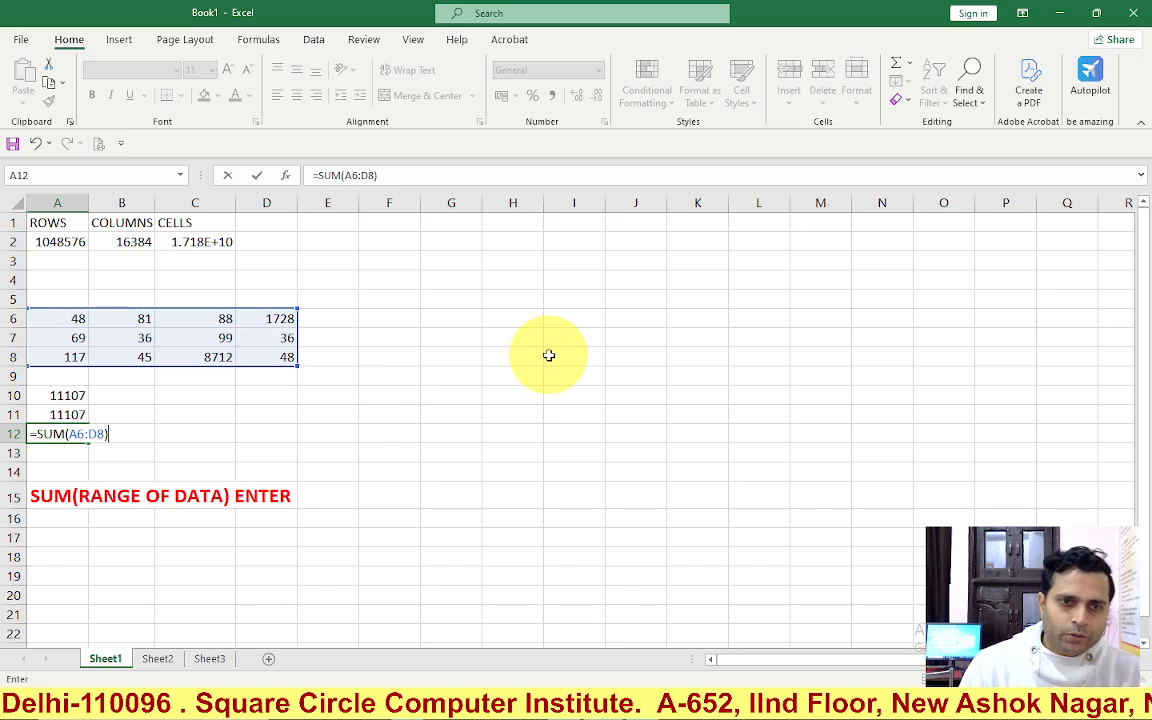
pyautogui.press('Return')
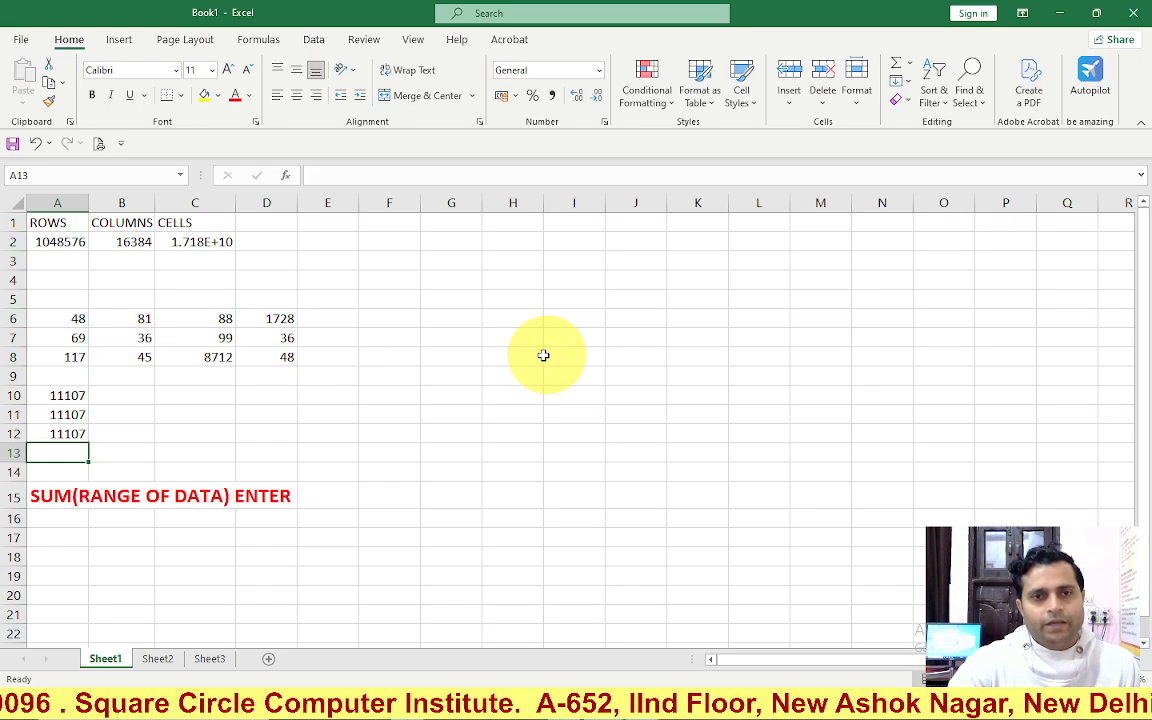
# Step: Enter the column heading S. No. in cell F1
pyautogui.click(388, 222)
pyautogui.write('S')
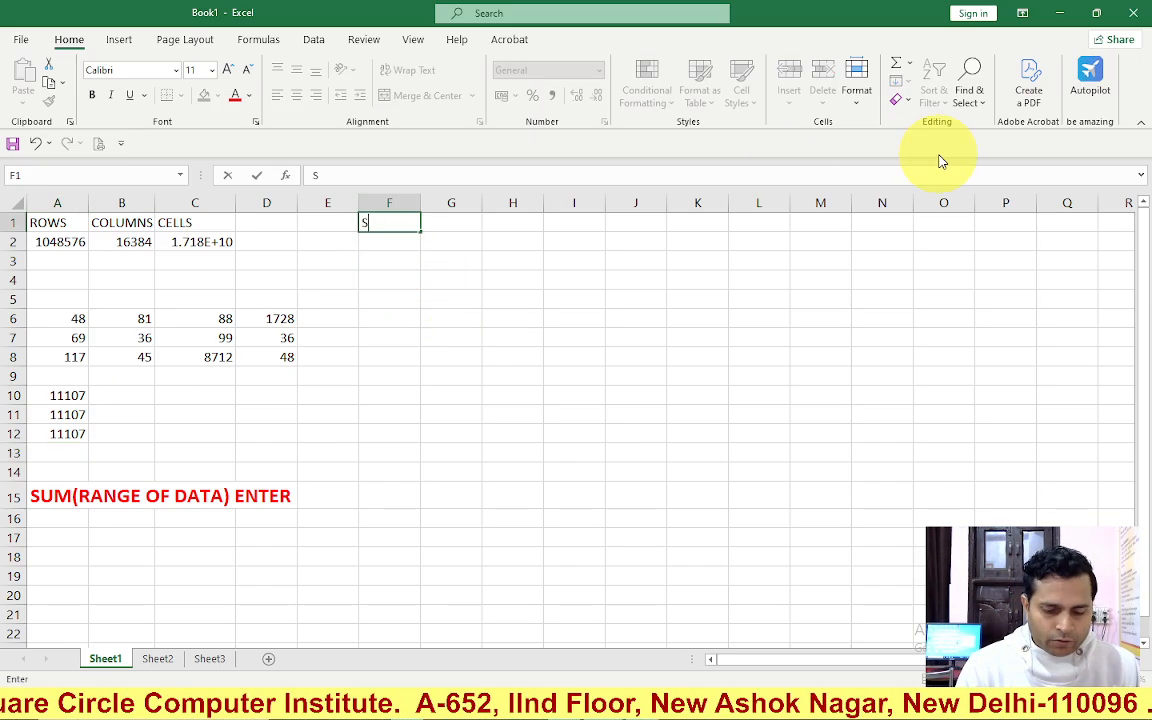
pyautogui.write('. No.')
pyautogui.press('Return')
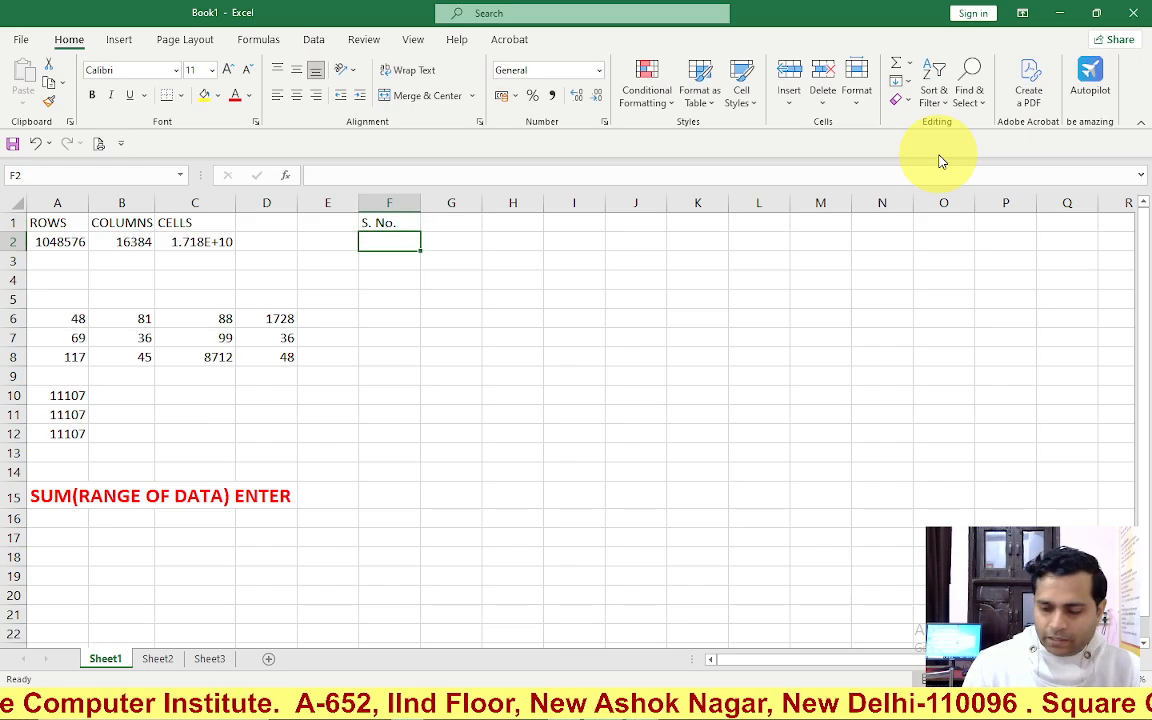
# Step: Enter 1 and 2 in F2:F3 and extend the serial numbers down to 10 in F11
pyautogui.write('1')
pyautogui.press('Return')
pyautogui.write('2')
pyautogui.press('Return')
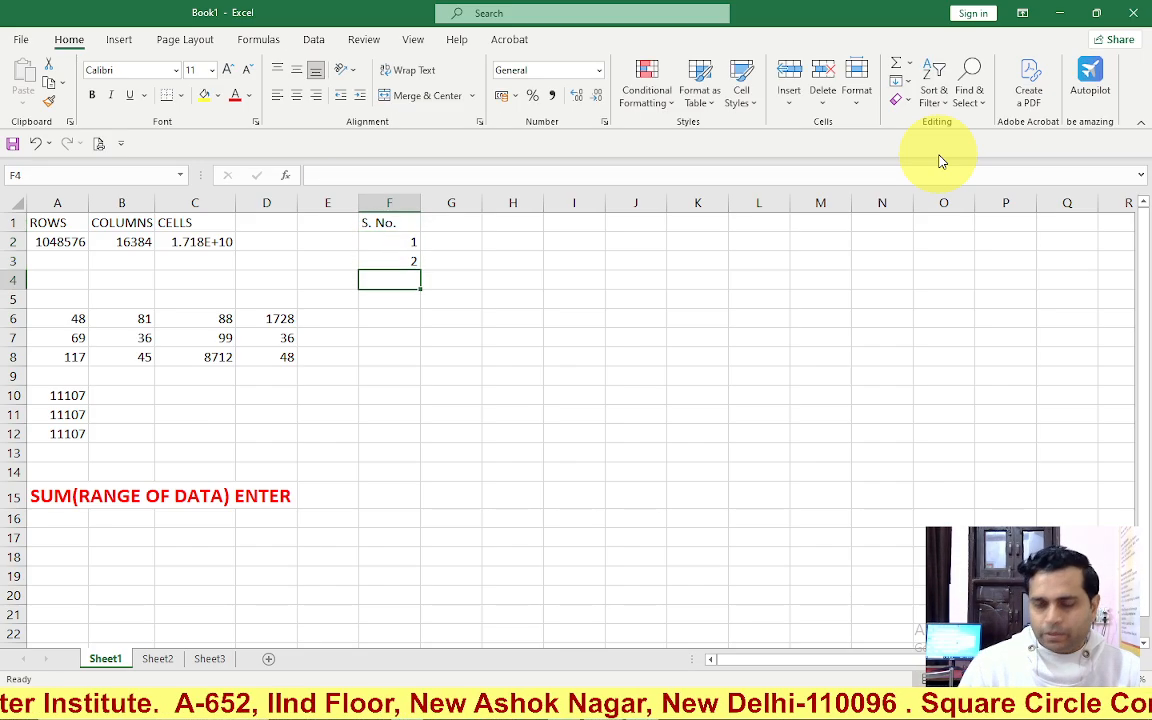
pyautogui.moveTo(391, 244); pyautogui.dragTo(422, 432)
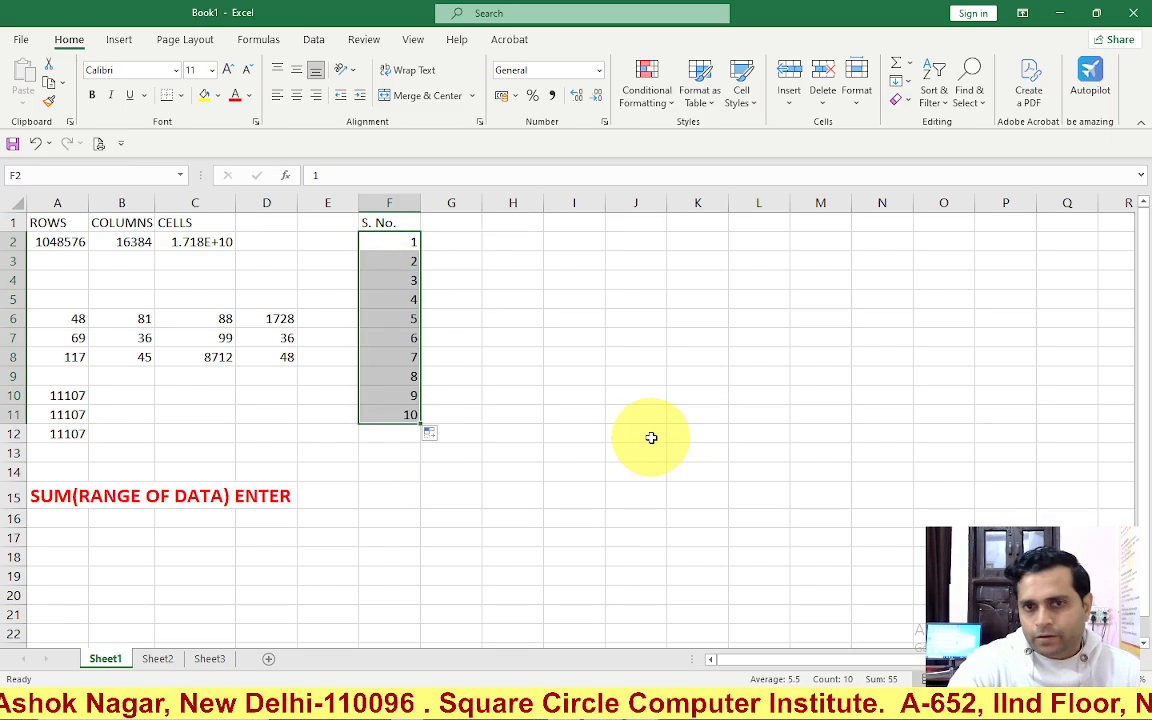
pyautogui.click(568, 375)
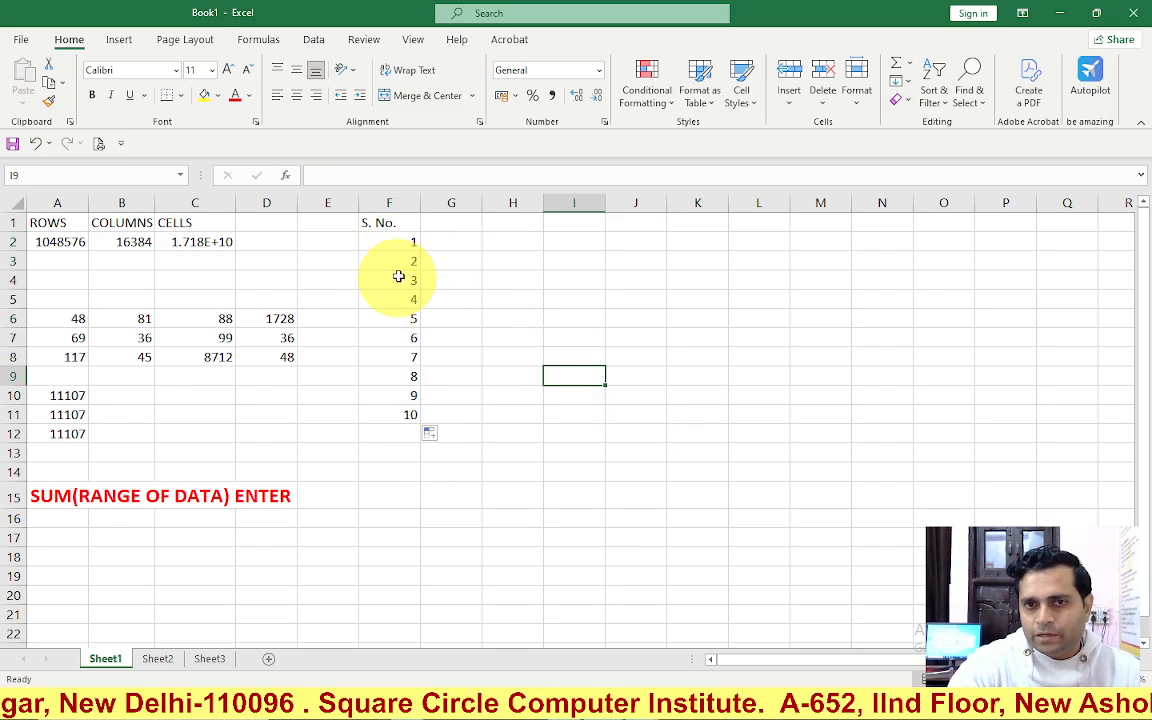
# Step: Clear the serial numbers 1 to 10 from below the S. No. heading
pyautogui.moveTo(404, 241); pyautogui.dragTo(404, 429)
pyautogui.press('Delete')
pyautogui.click(455, 433)
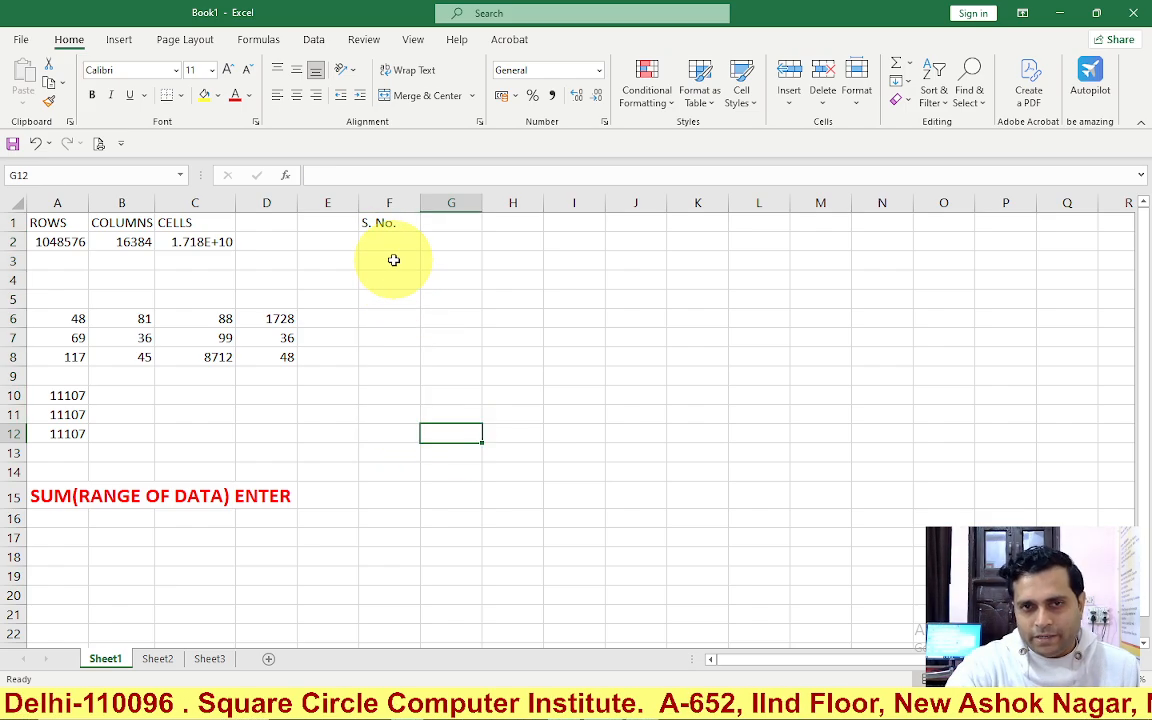
# Step: Enter the starting serial numbers 1 in cell F2 and 2 in cell F3
pyautogui.click(394, 243)
pyautogui.write('1')
pyautogui.press('Return')
pyautogui.write('2')
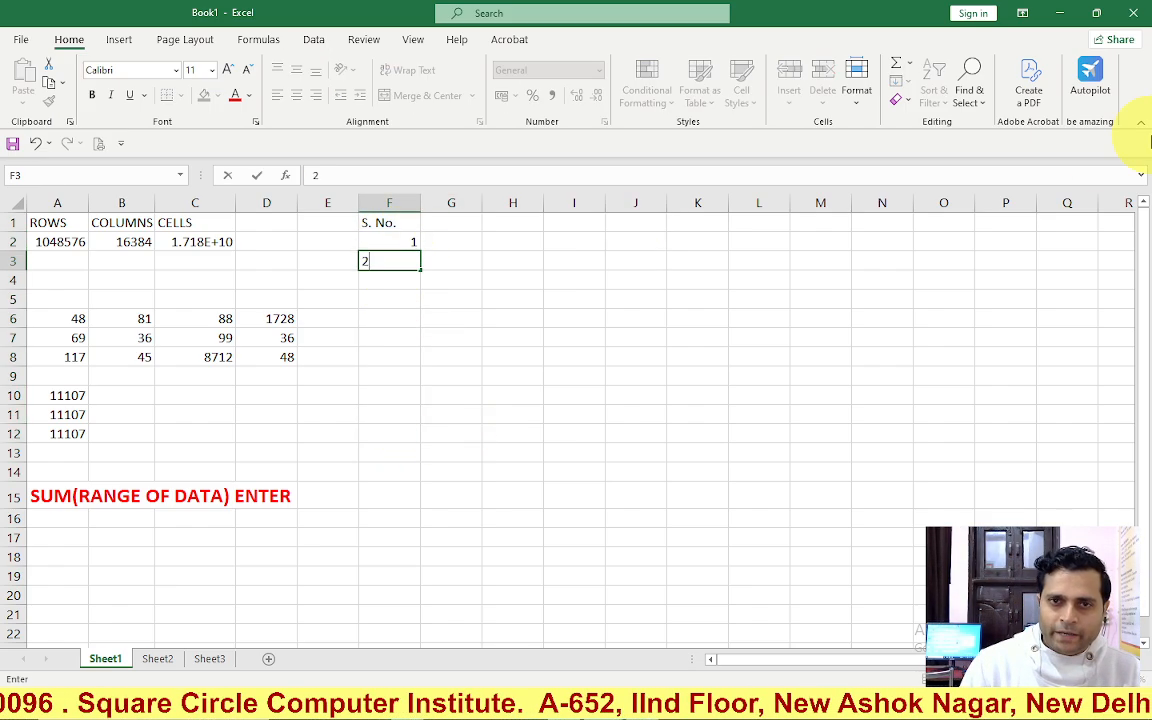
pyautogui.press('Return')
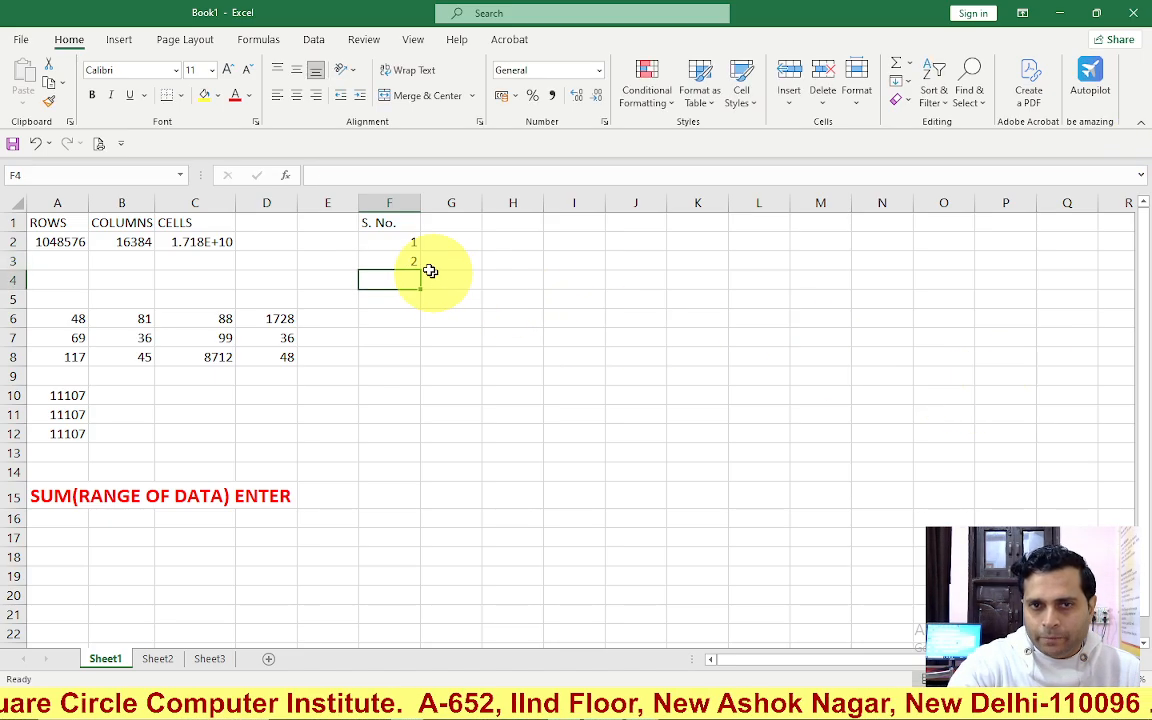
# Step: Extend the series from F2:F3 down to 10 with the fill handle, and undo the fill
pyautogui.moveTo(388, 244); pyautogui.dragTo(386, 258)
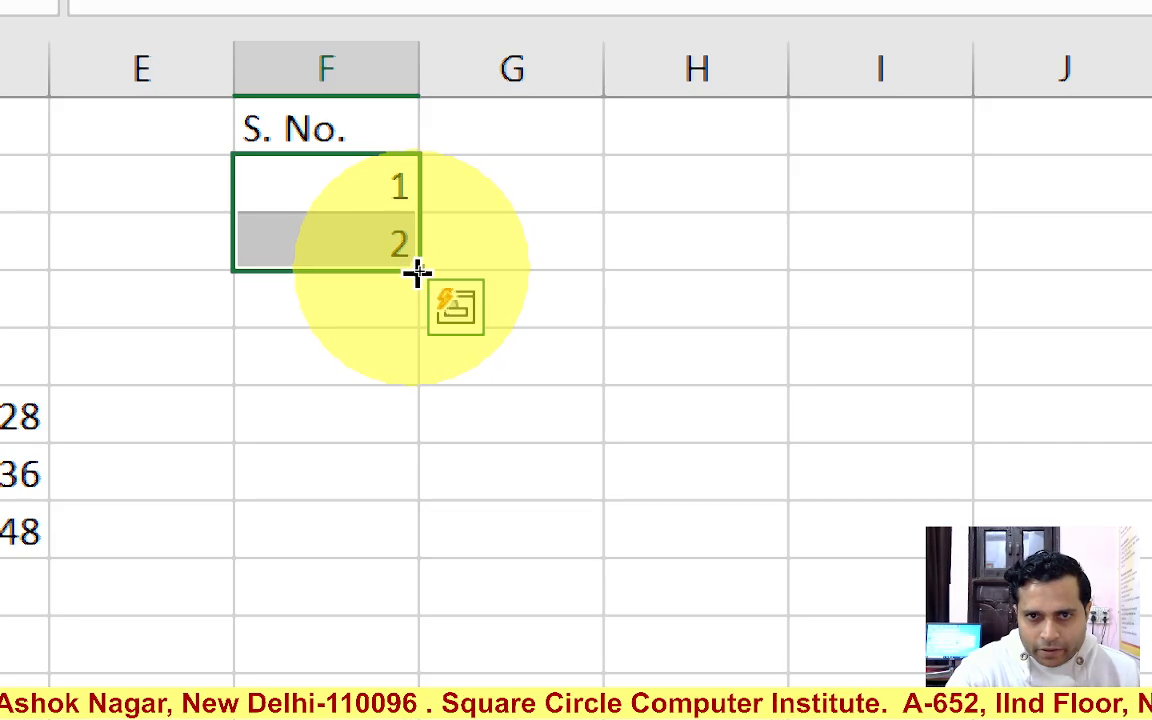
pyautogui.moveTo(418, 272); pyautogui.dragTo(386, 666)
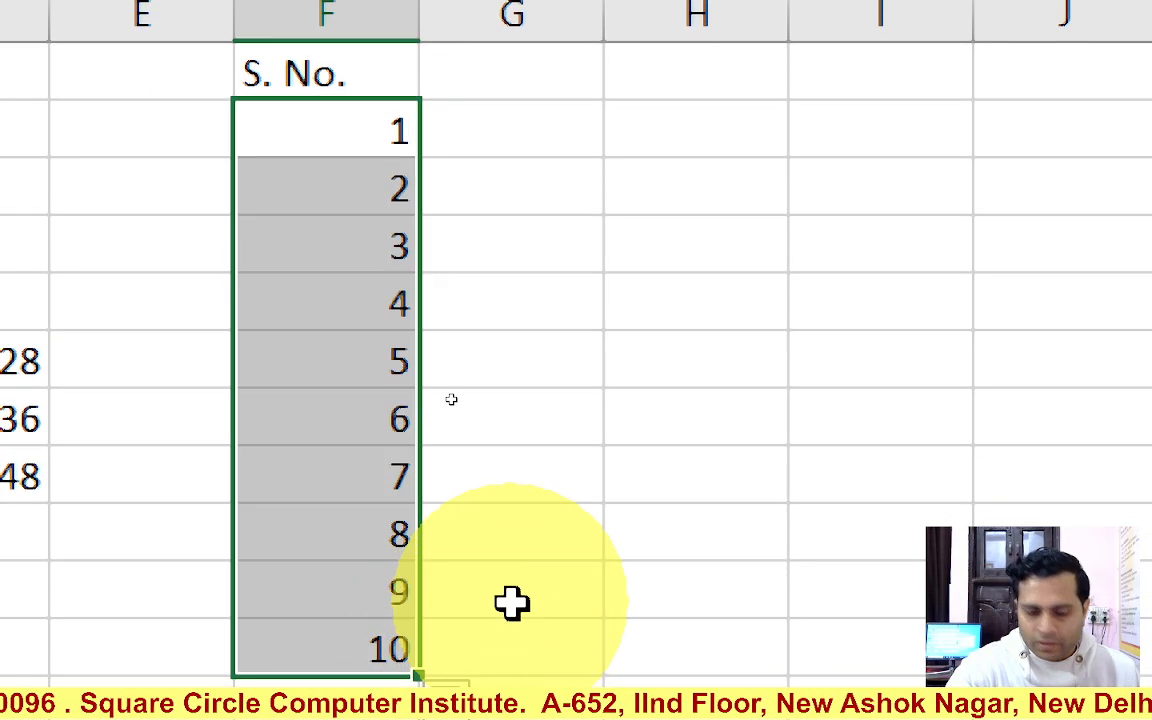
pyautogui.hotkey('ctrl', 'z')
pyautogui.click(662, 528)
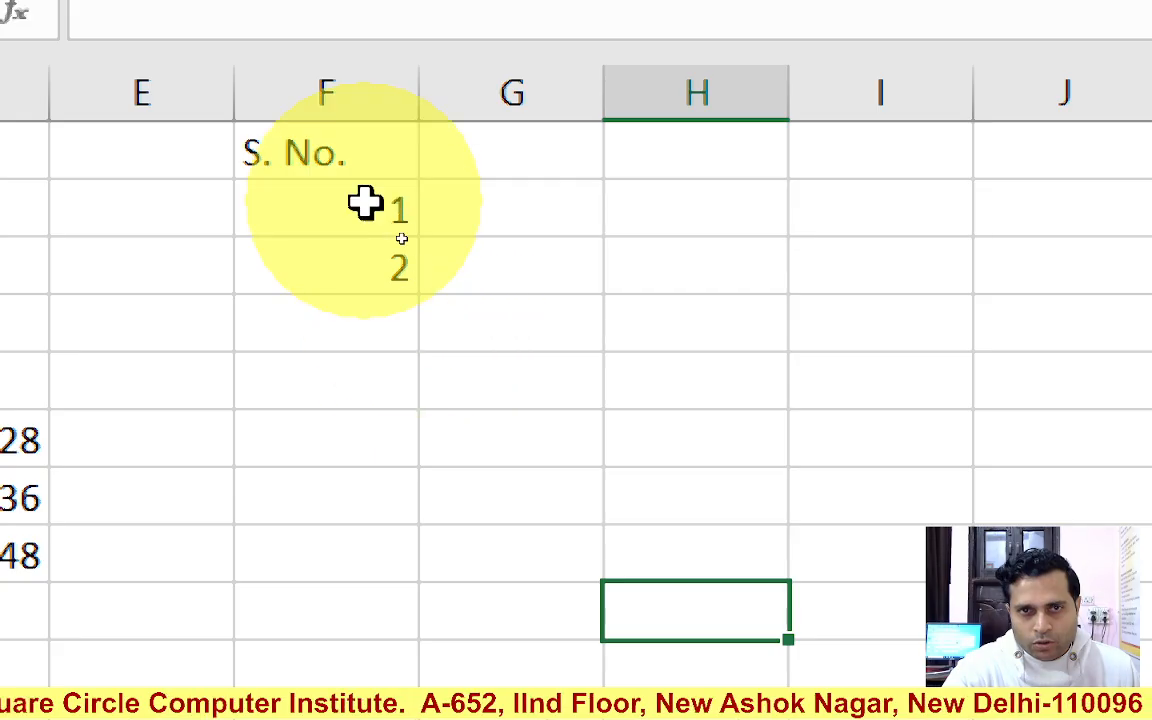
# Step: Extend the serial numbers from F2:F3 down to 10 in cell F11 with the fill handle
pyautogui.moveTo(310, 205); pyautogui.dragTo(309, 247)
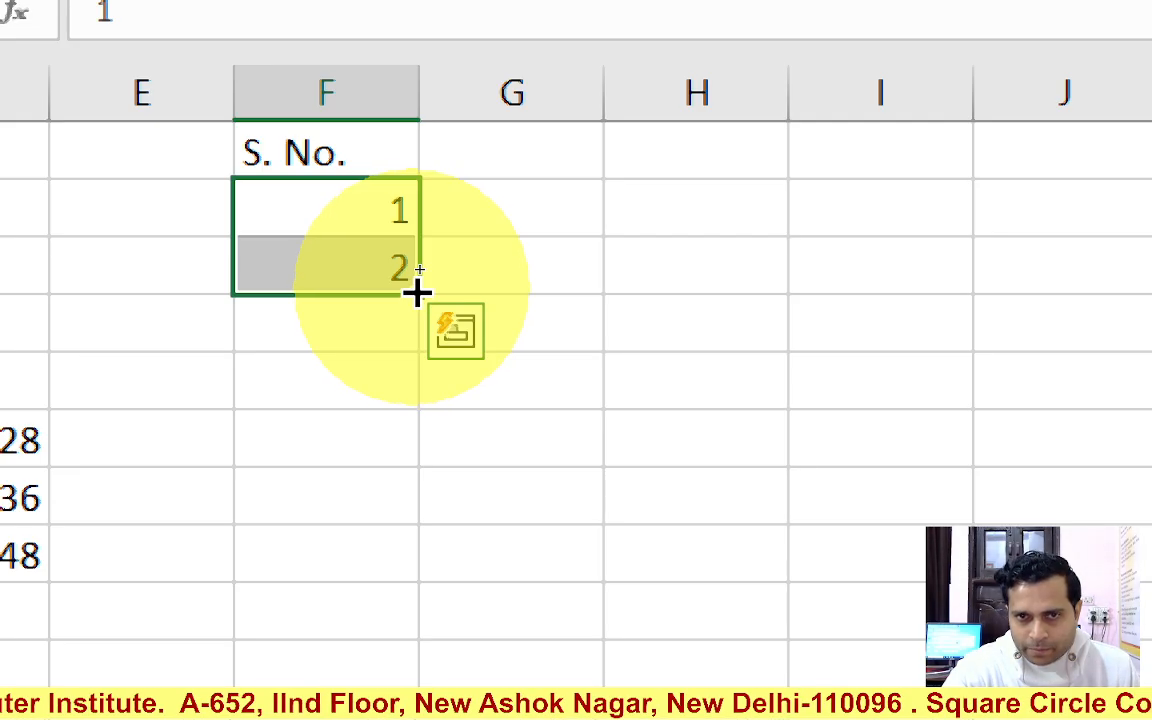
pyautogui.moveTo(417, 292); pyautogui.dragTo(378, 669)
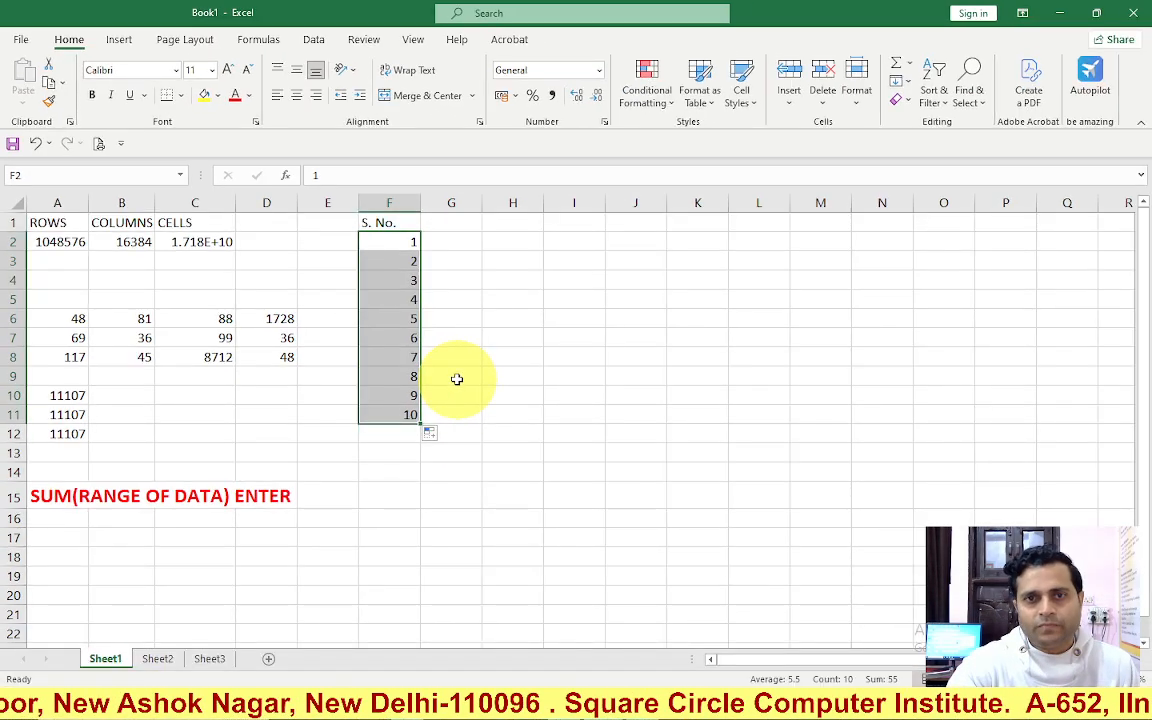
pyautogui.click(490, 318)
# Step: Enter the column headings ITEMS, RATE, QTY. and AMOUNT in cells G1 to J1
pyautogui.click(452, 240)
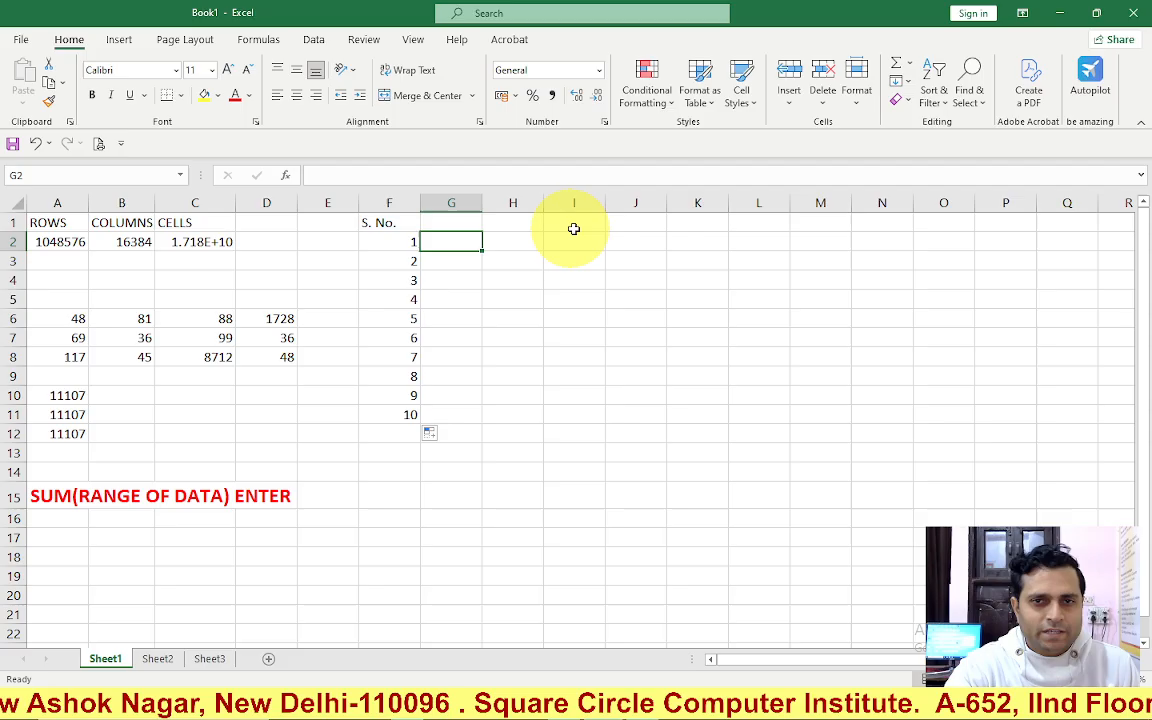
pyautogui.click(449, 221)
pyautogui.write('ITEMS')
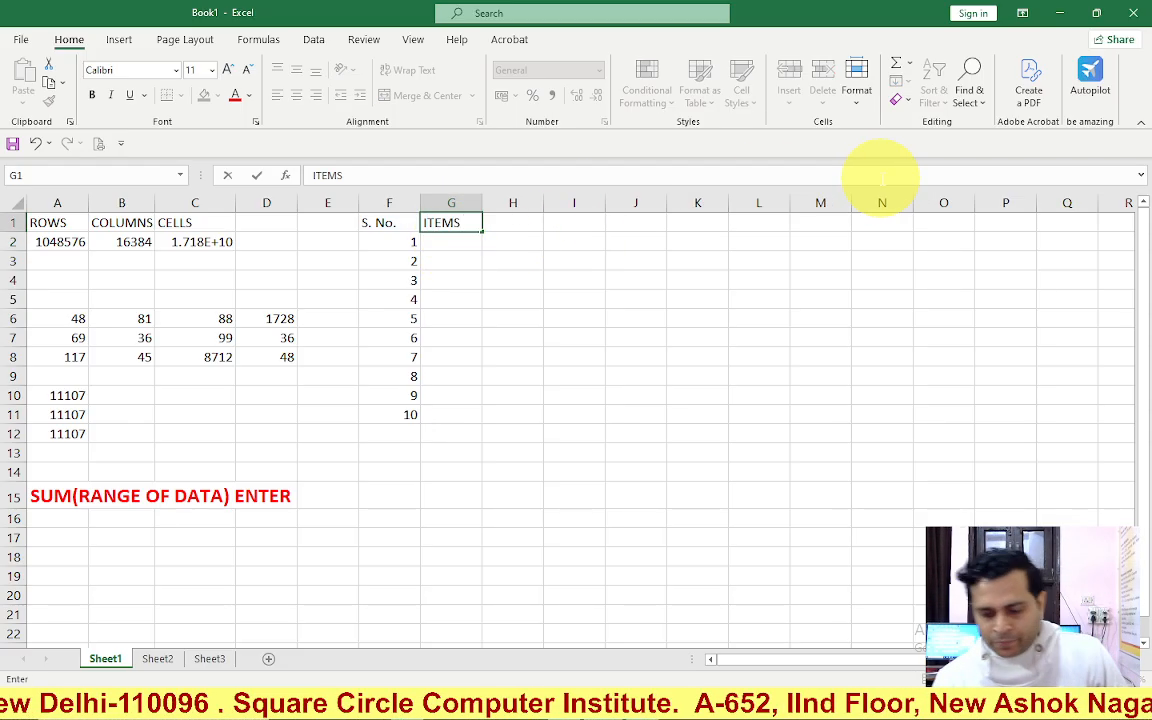
pyautogui.press('Tab')
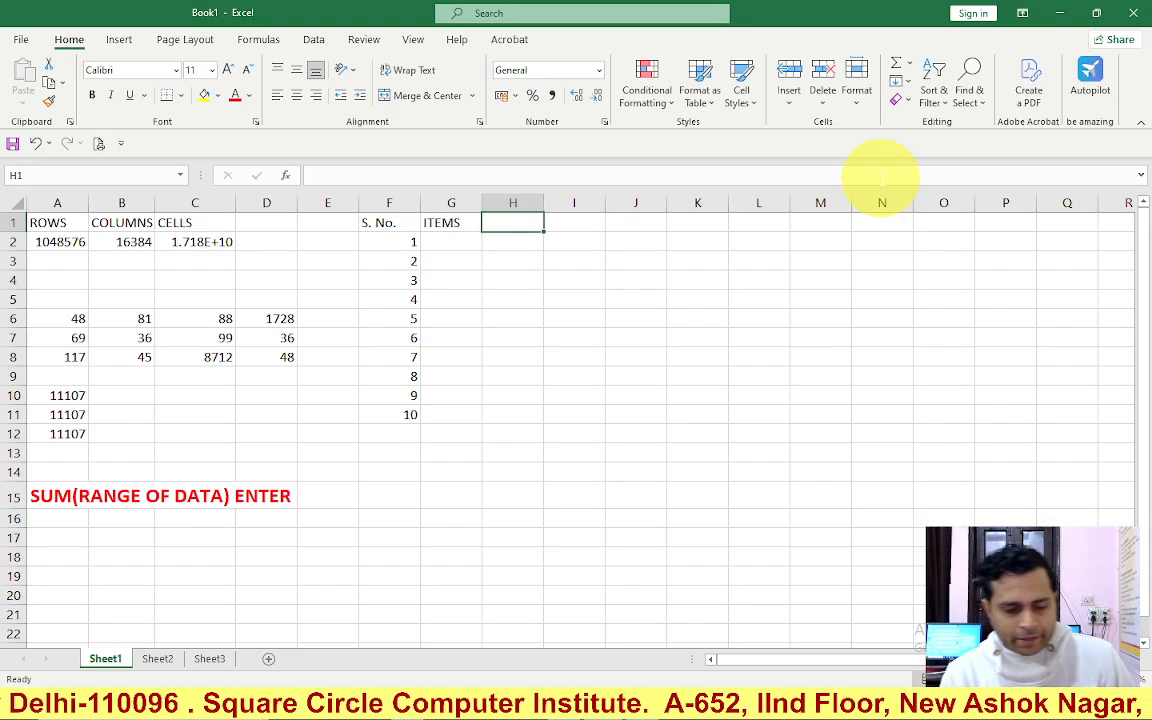
pyautogui.write('RATE')
pyautogui.press('Tab')
pyautogui.write('QTY')
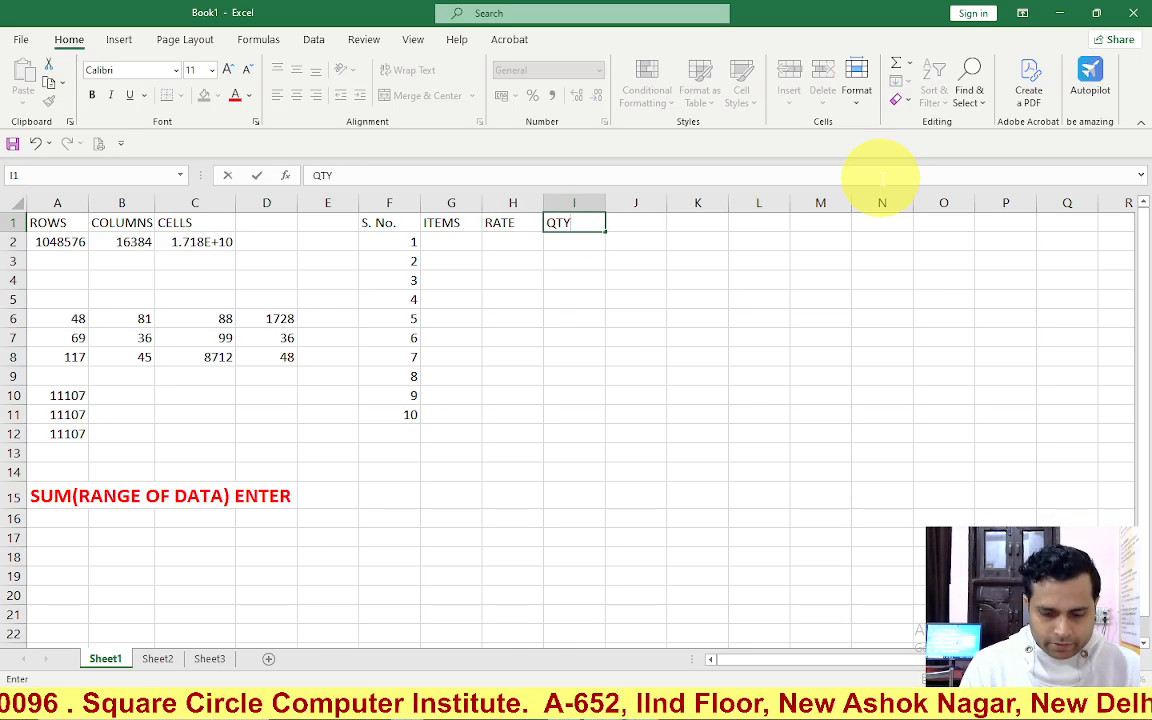
pyautogui.press('Tab')
pyautogui.write('AM')
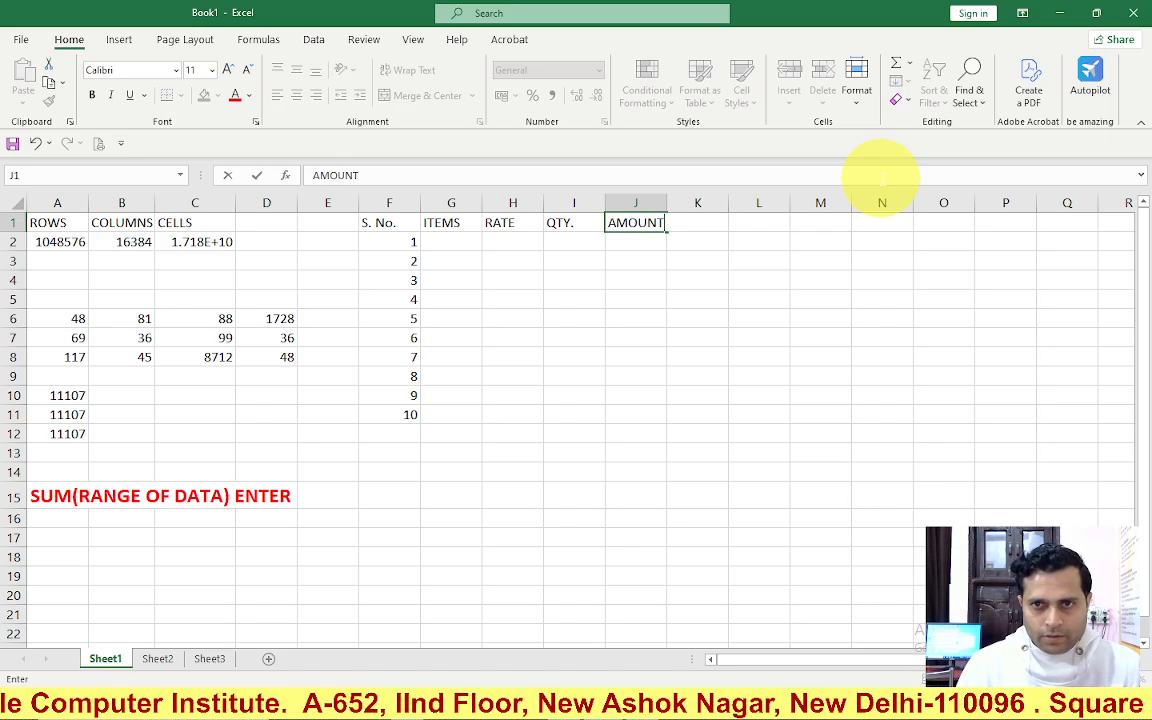
pyautogui.press('Tab')
# Step: Enter the column headings DISCOUNT, NET AMOUNT, TAX and GROSS AMOUNT in cells K1 to N1
pyautogui.write('D')
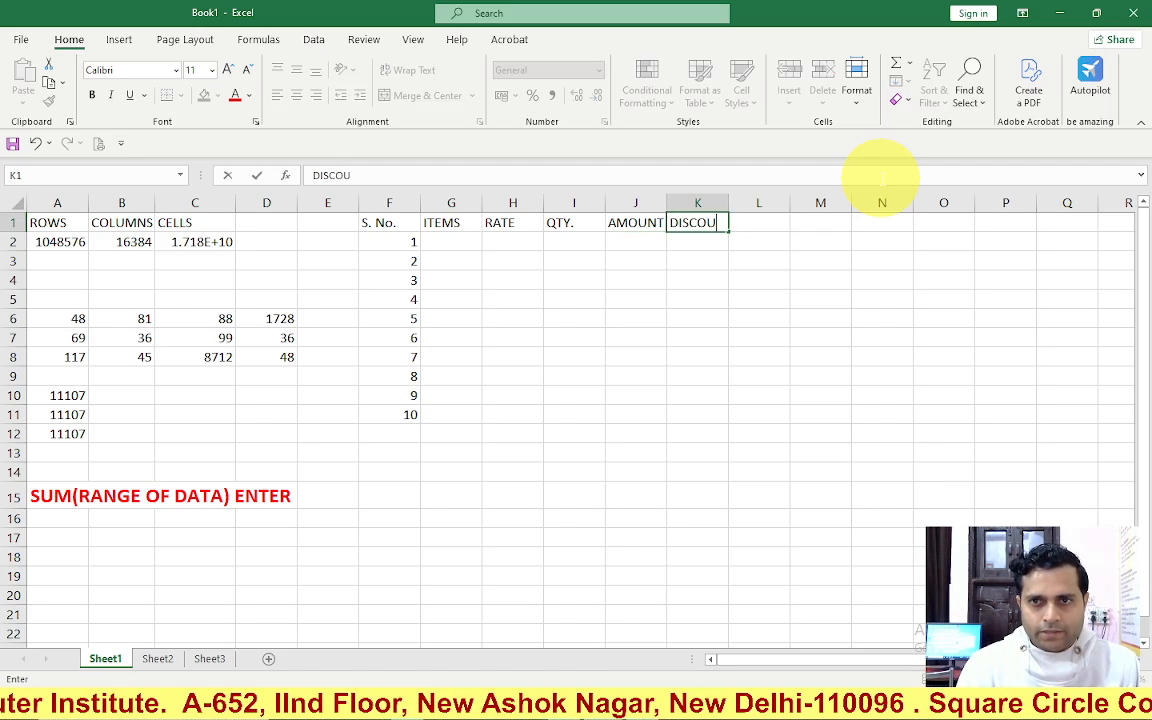
pyautogui.press('Tab')
pyautogui.write('N')
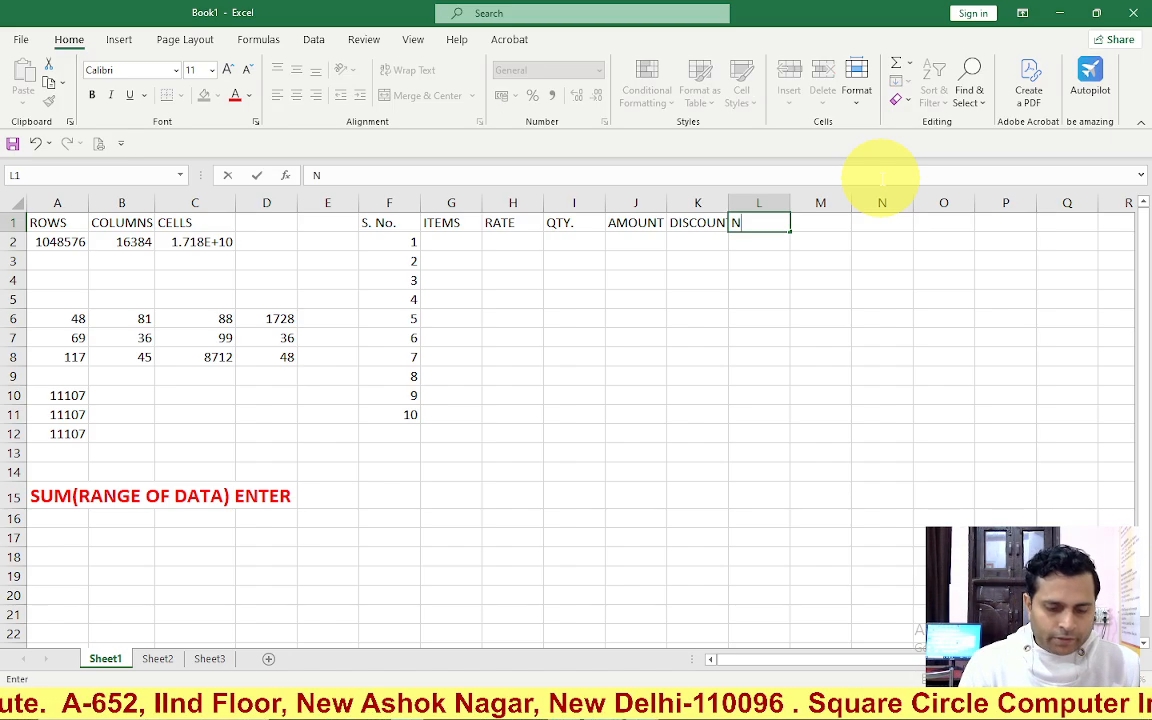
pyautogui.write('ET AMOUNT')
pyautogui.press('Tab')
pyautogui.write('T')
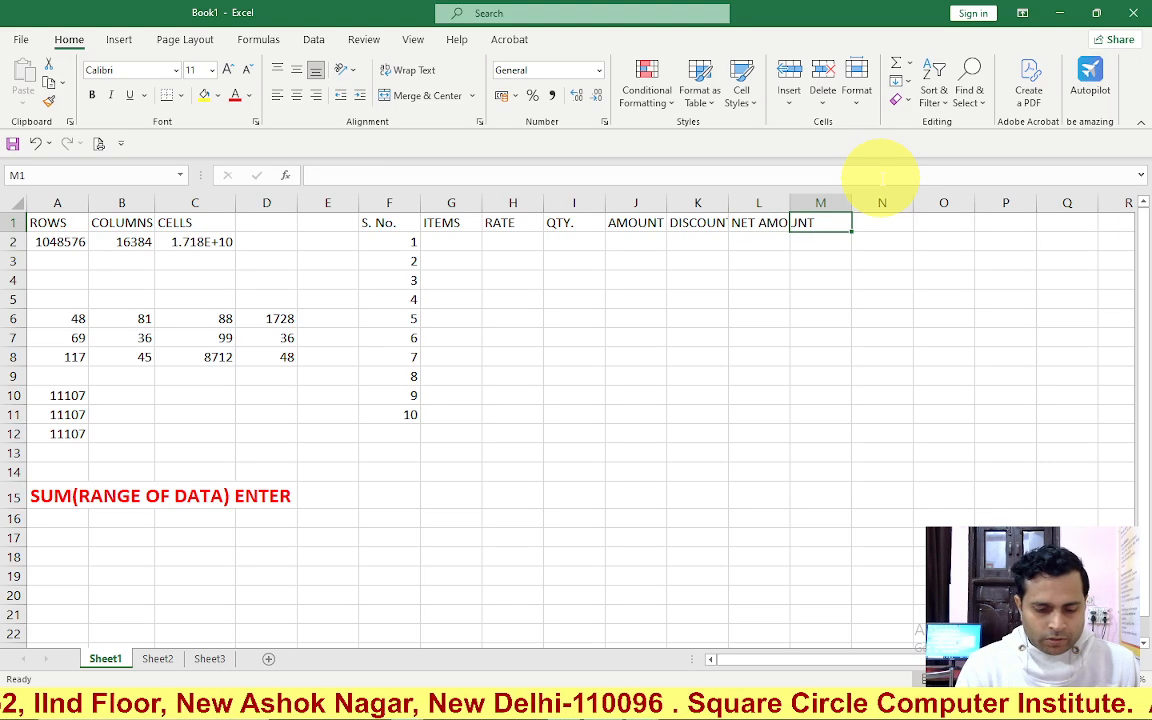
pyautogui.write('A')
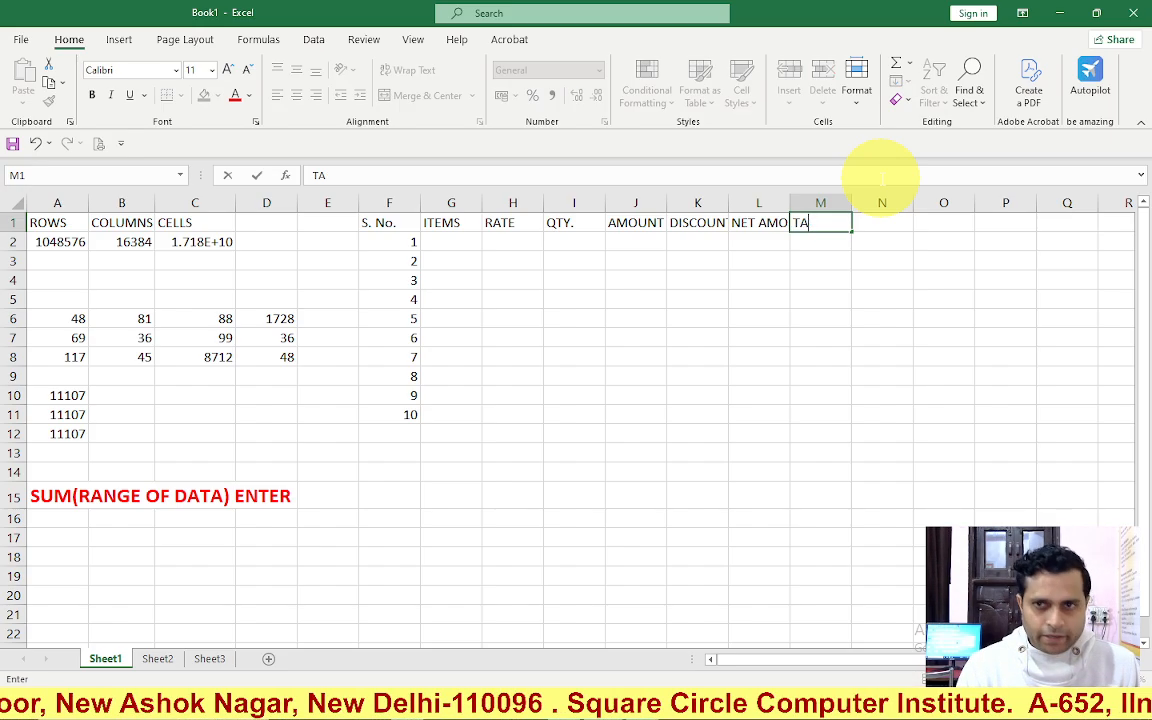
pyautogui.write('X')
pyautogui.press('Tab')
pyautogui.write('GRO')
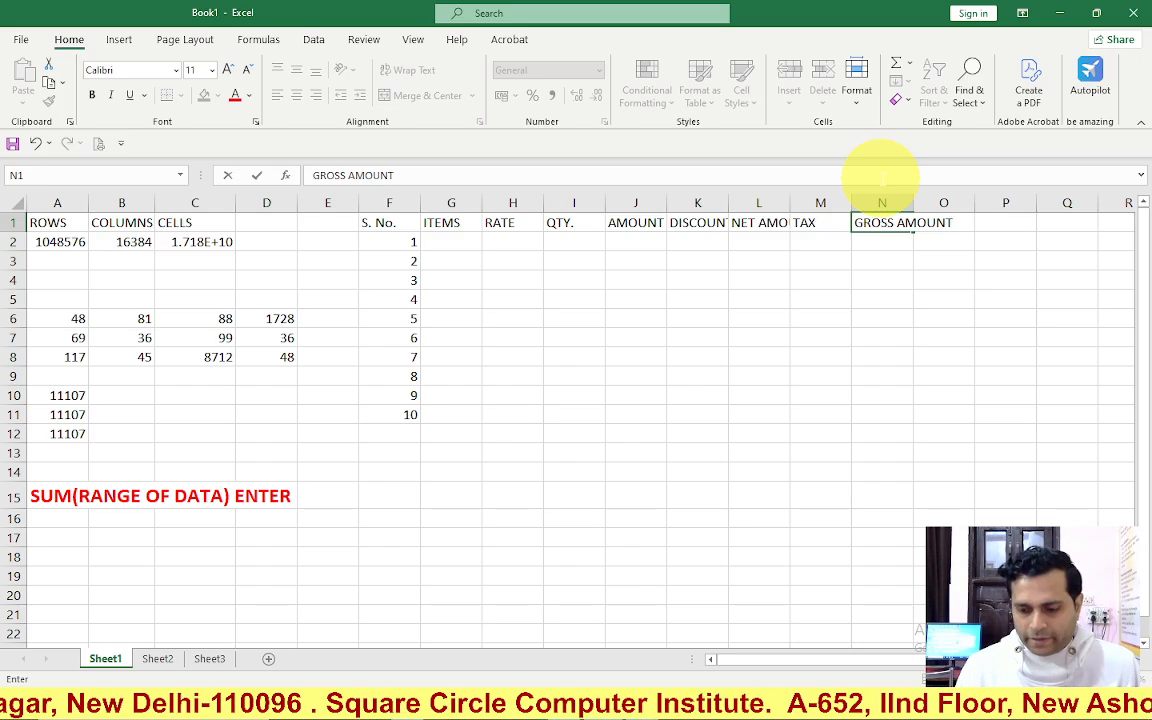
# Step: Replace the TAX heading in cell M1 with GST
pyautogui.press('Left')
pyautogui.write('GST')
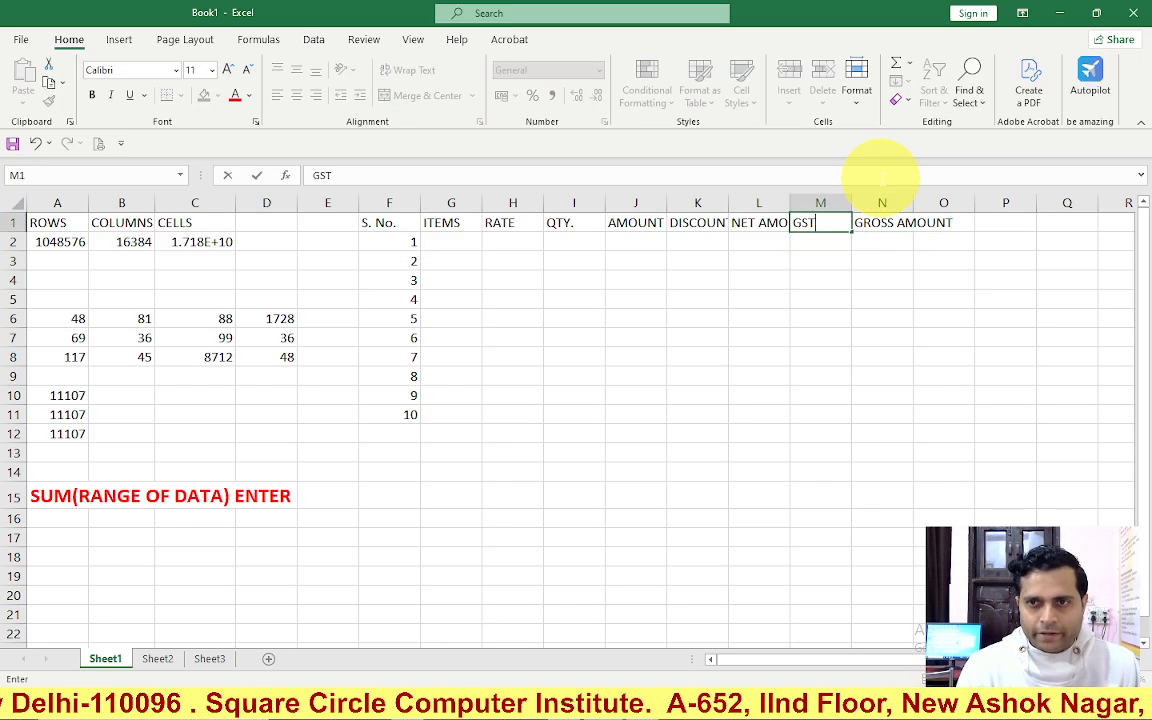
pyautogui.press('Return')
# Step: AutoFit the widths of columns K, L, N and F to their contents
pyautogui.click(687, 358)
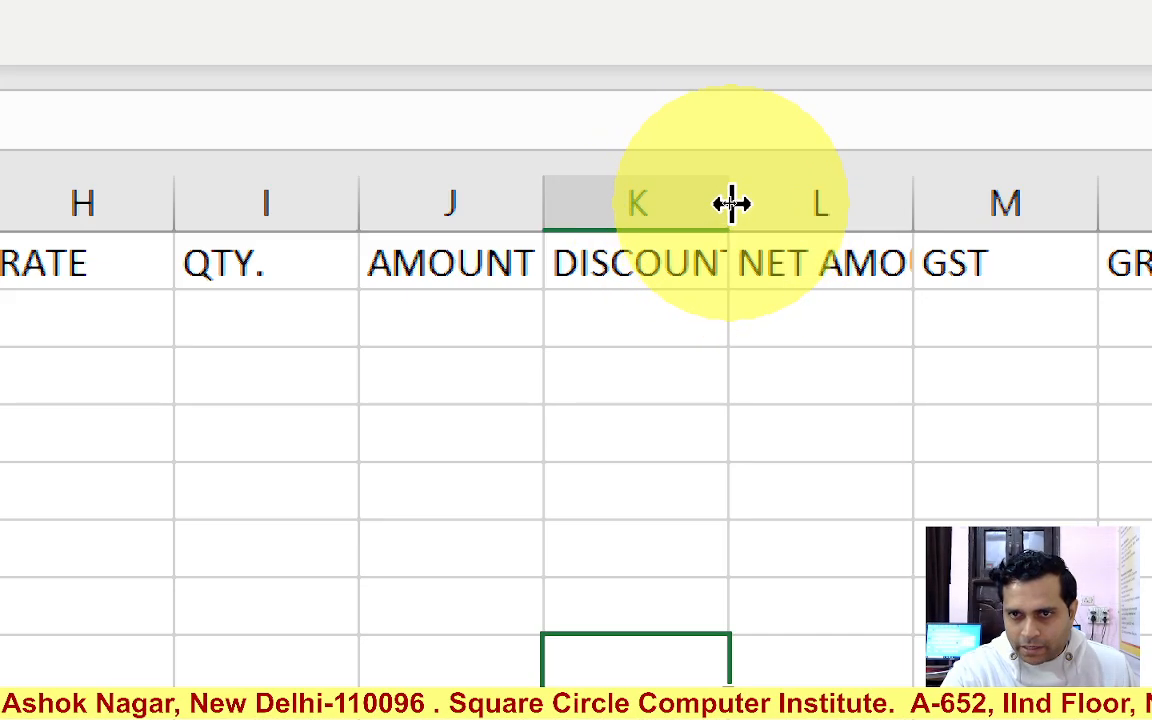
pyautogui.doubleClick(731, 204)
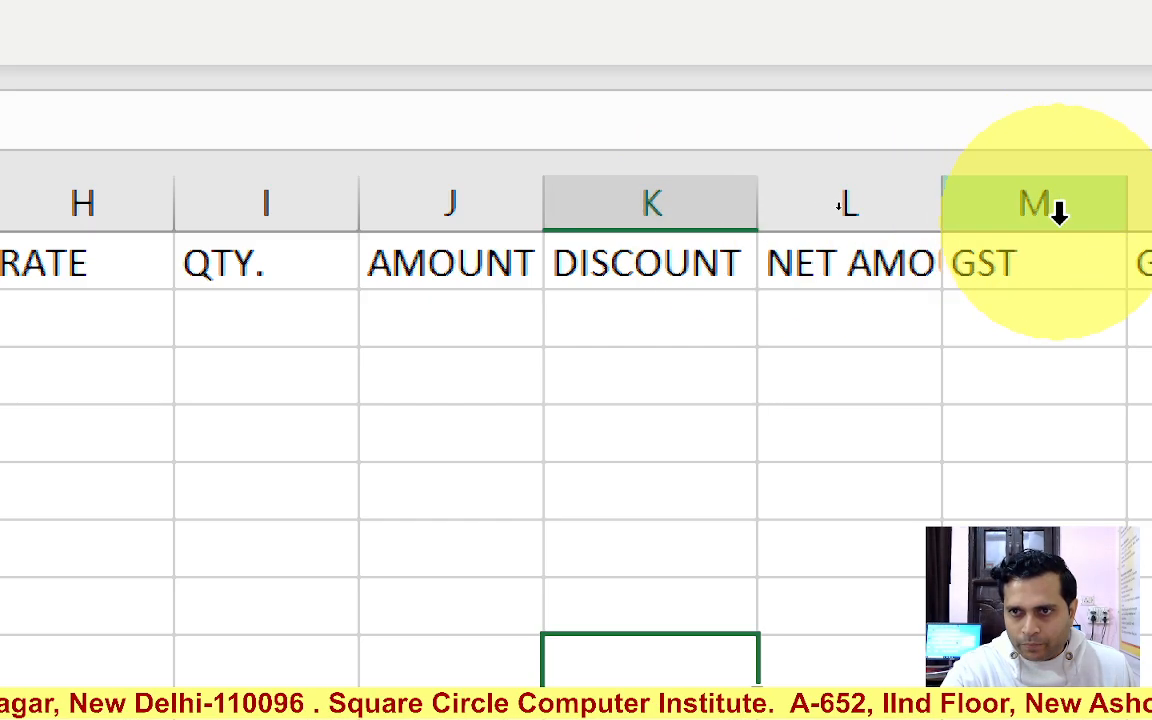
pyautogui.doubleClick(943, 210)
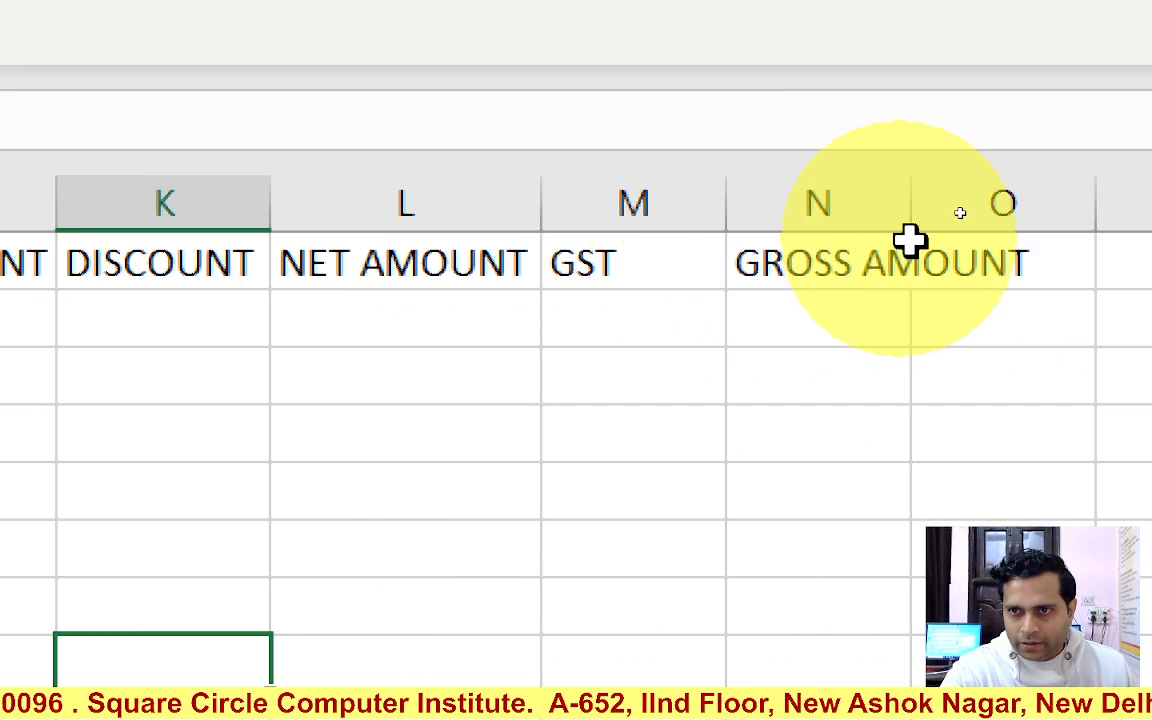
pyautogui.doubleClick(910, 204)
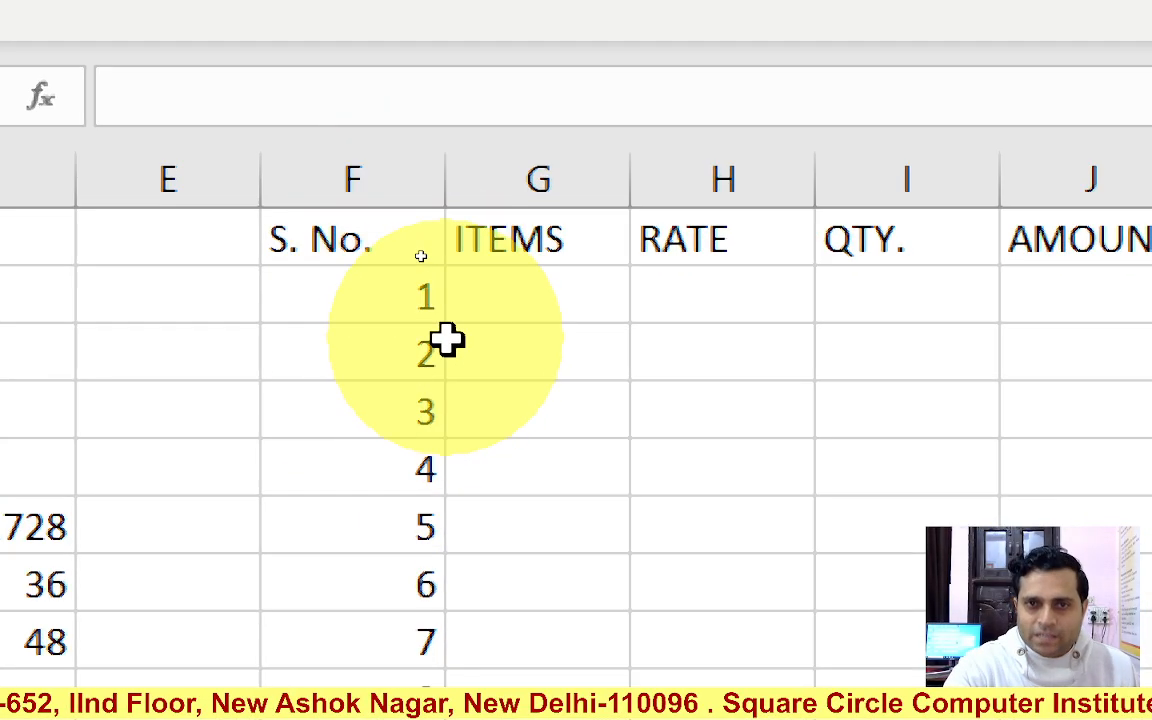
pyautogui.click(410, 197)
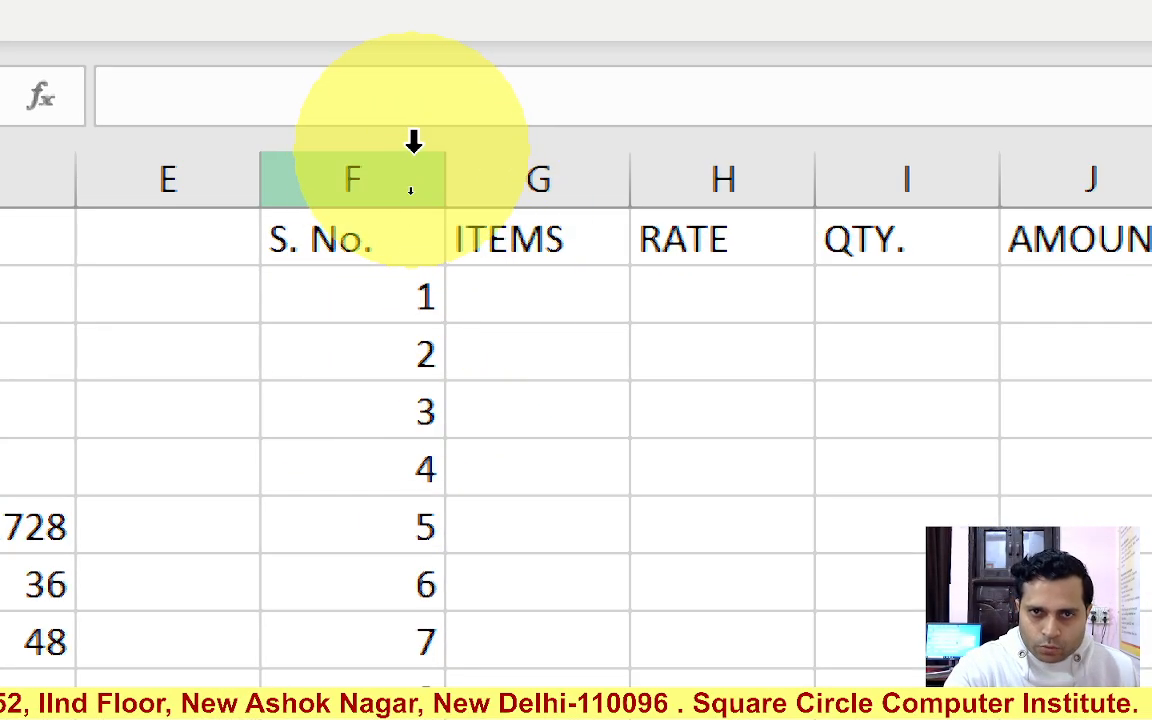
pyautogui.doubleClick(444, 192)
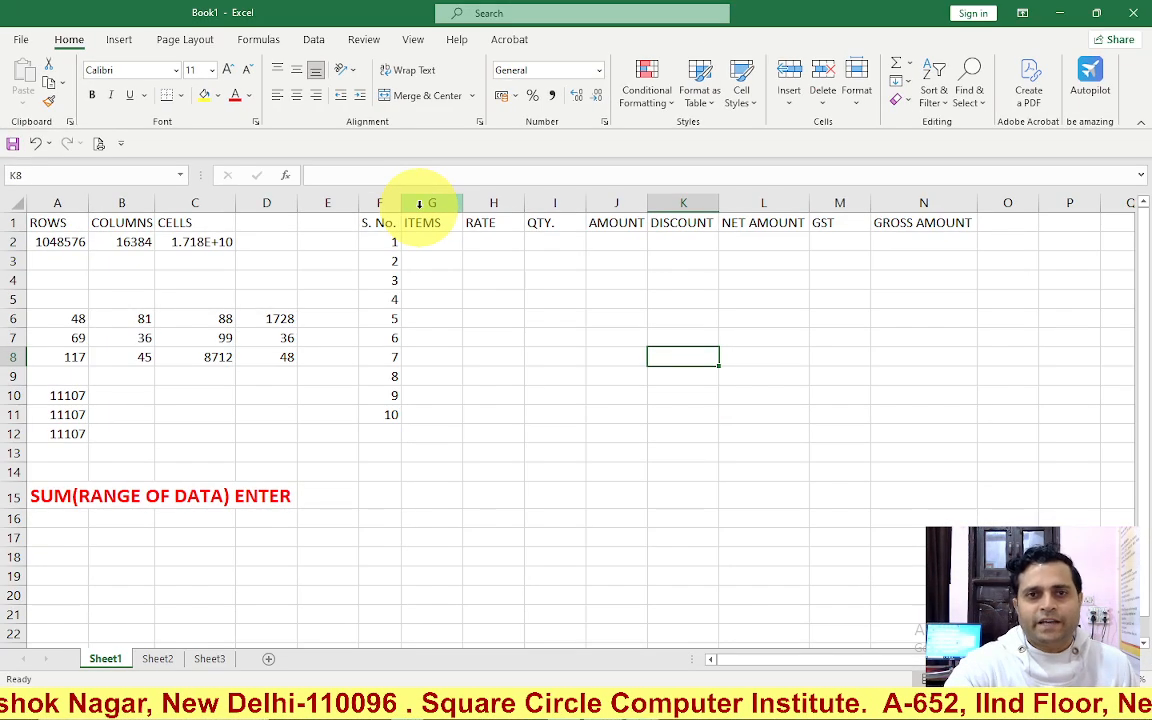
# Step: List the items MOUSE, MONITOR, KEY-BOARD and CPU in cells G2 to G5
pyautogui.click(494, 358)
pyautogui.click(430, 243)
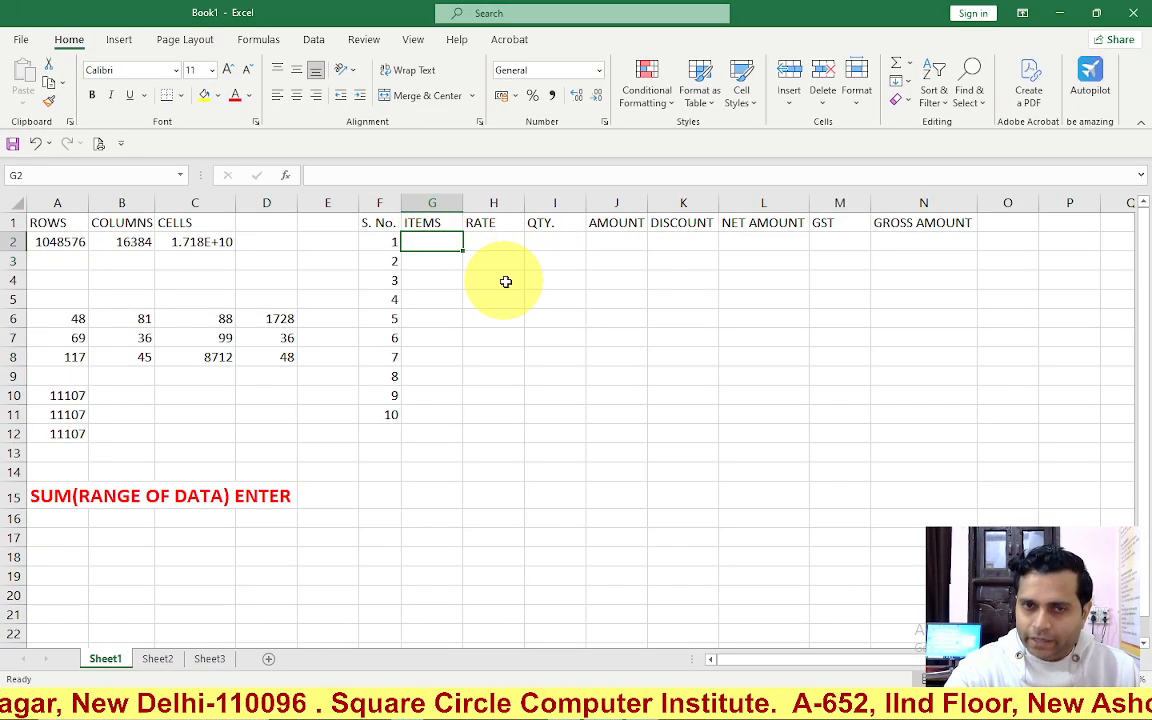
pyautogui.write('MOUSE')
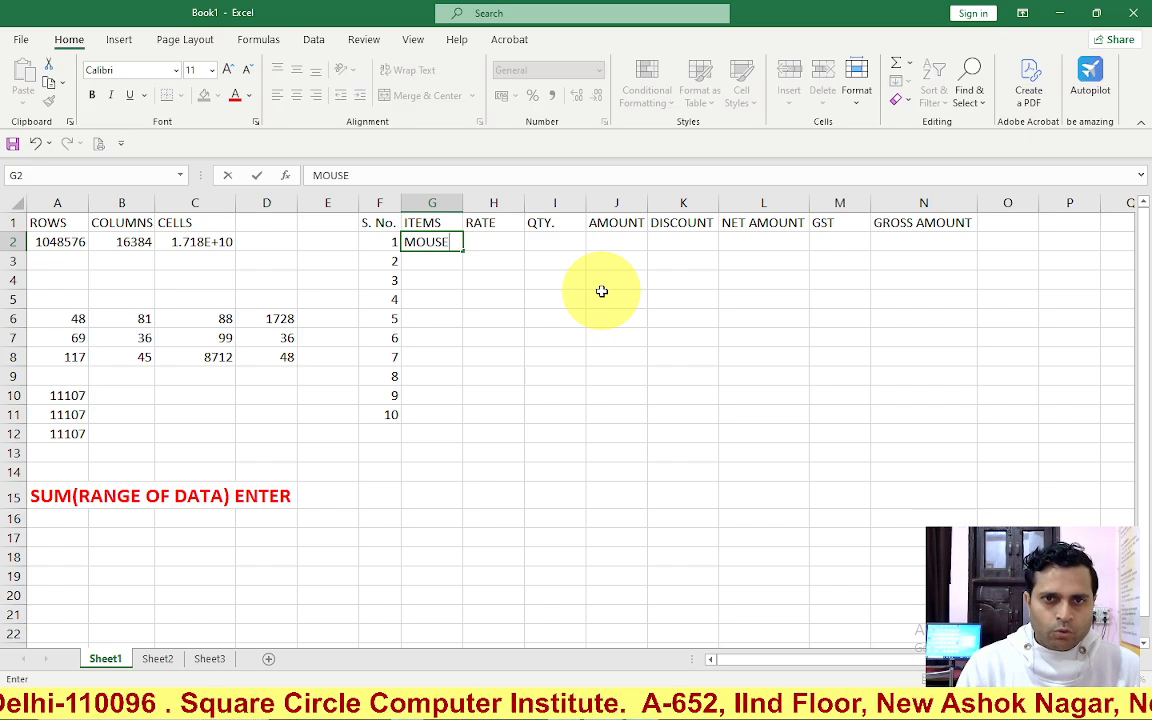
pyautogui.press('Return')
pyautogui.write('MON')
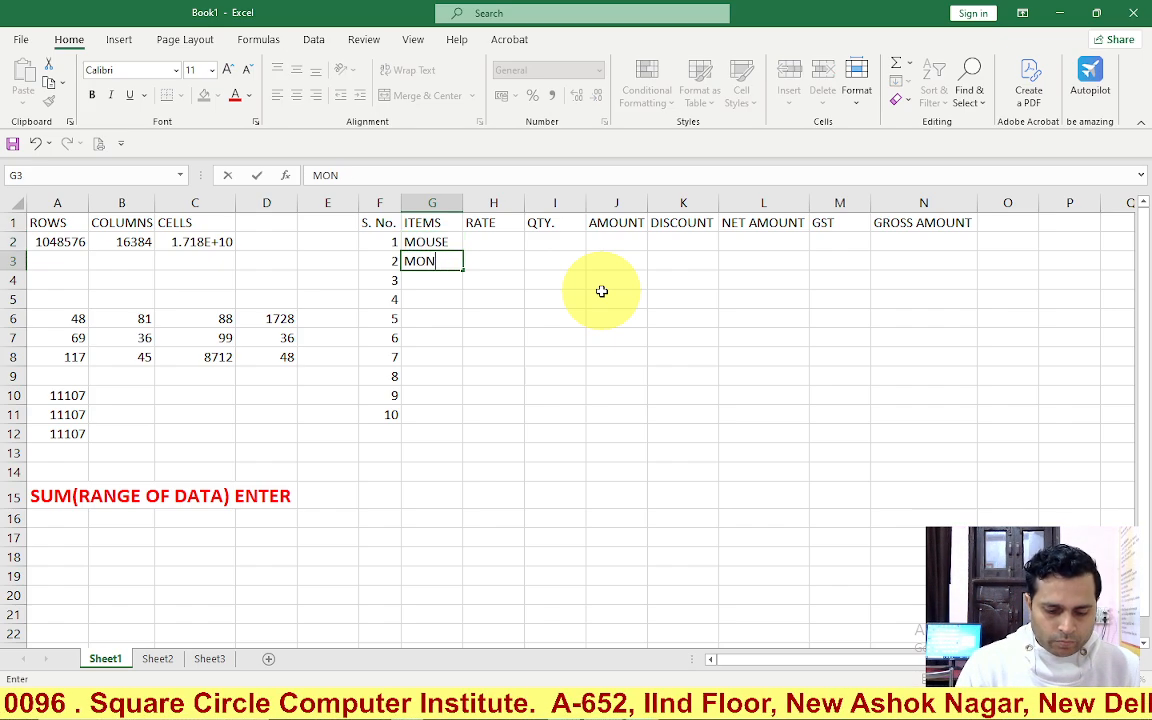
pyautogui.write('ITOR')
pyautogui.press('Return')
pyautogui.write('KEY-BOARD')
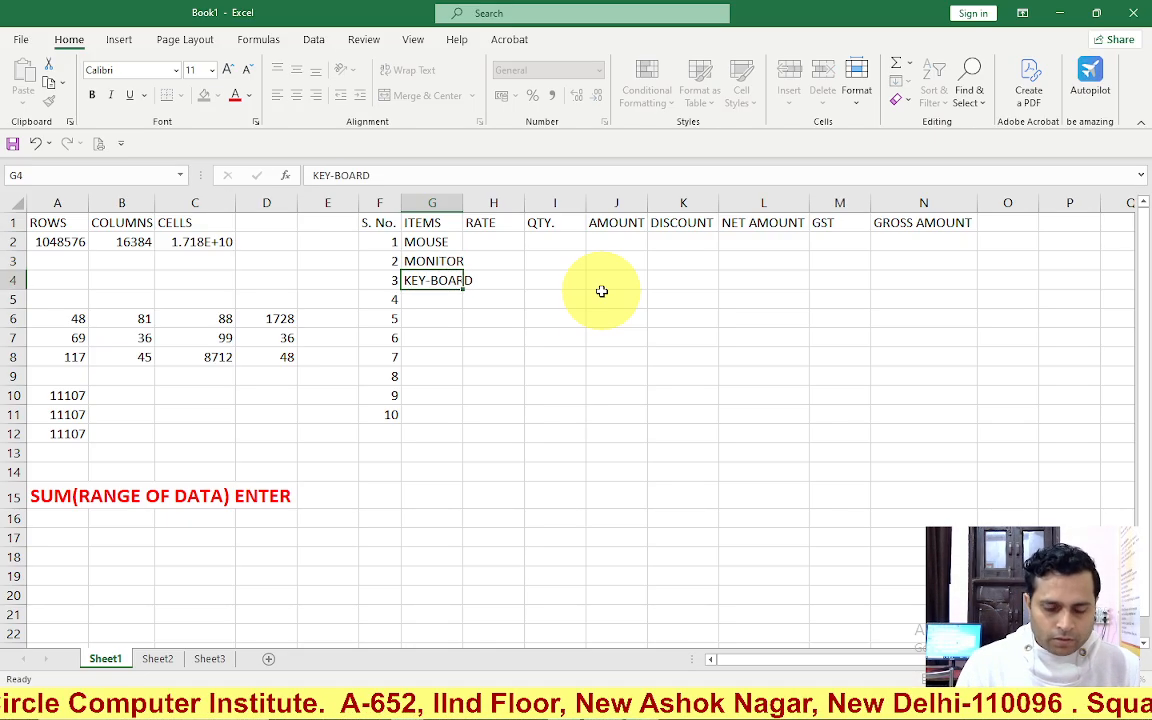
pyautogui.press('Return')
pyautogui.write('CPU')
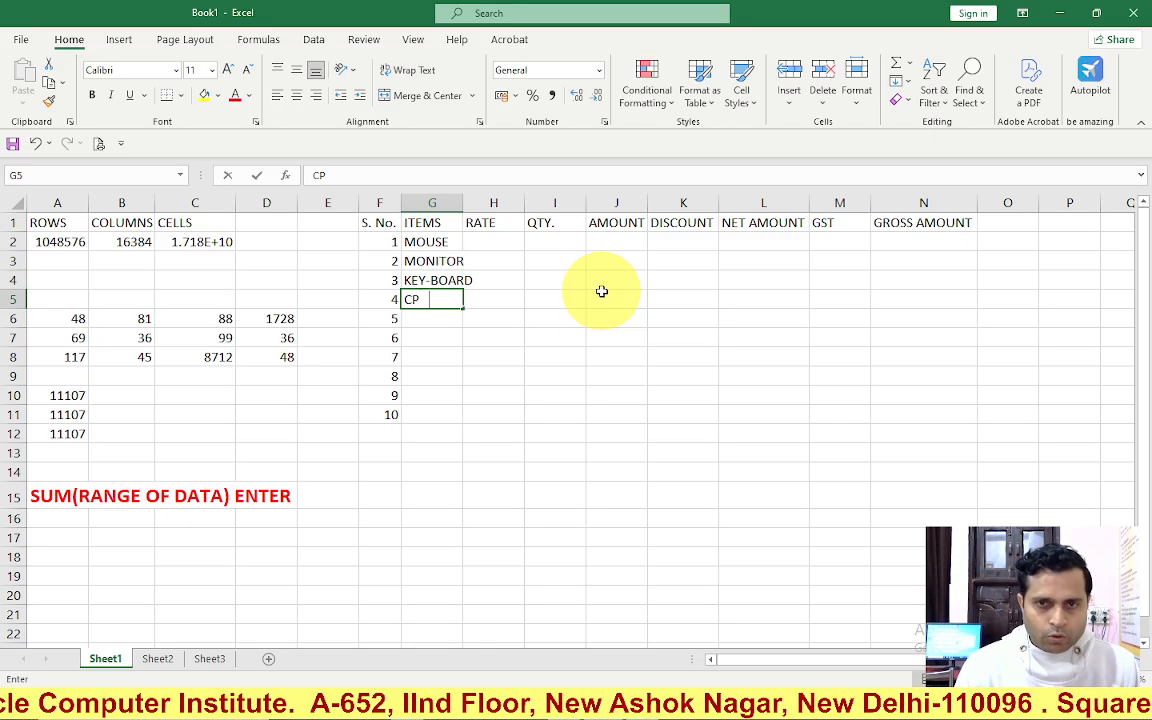
pyautogui.press('Return')
# Step: List the items UPS, CHARGER, CD and TV in cells G6 to G9
pyautogui.write('UPS')
pyautogui.press('Return')
pyautogui.write('CHARGER')
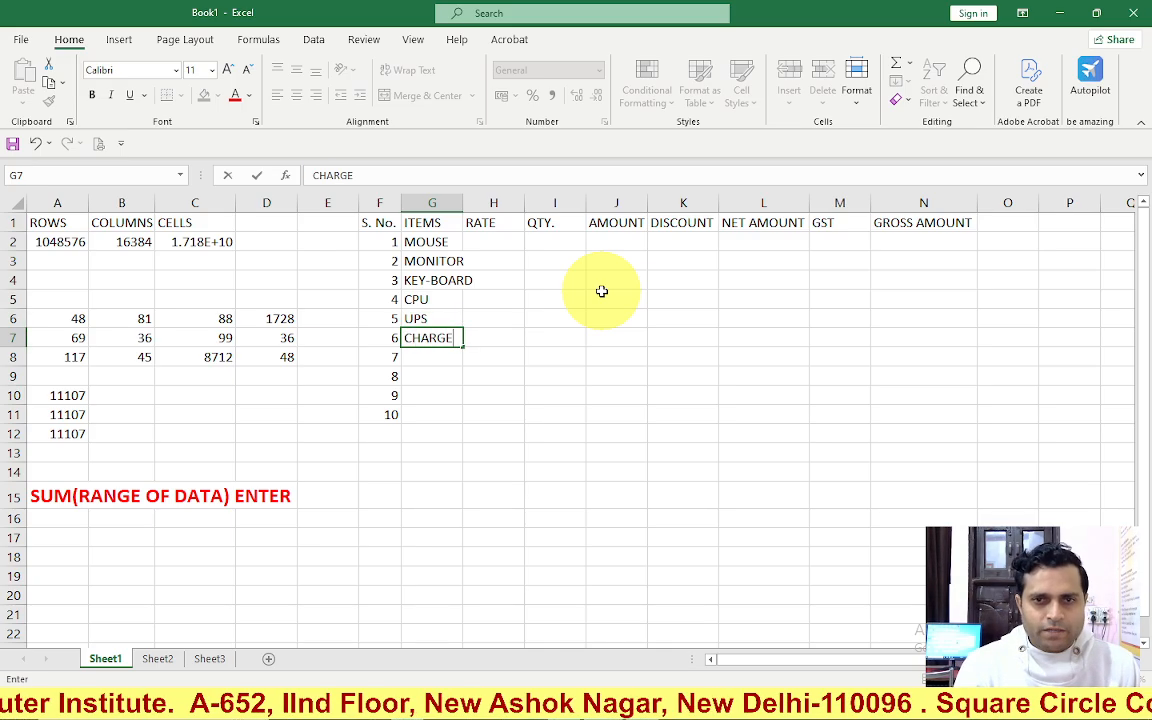
pyautogui.press('Return')
pyautogui.write('CD')
pyautogui.press('Return')
pyautogui.write('TV')
pyautogui.press('Return')
# Step: Add the items MOBILE and AC in G10:G11 and widen column G to fit KEY-BOARD
pyautogui.write('MOB')
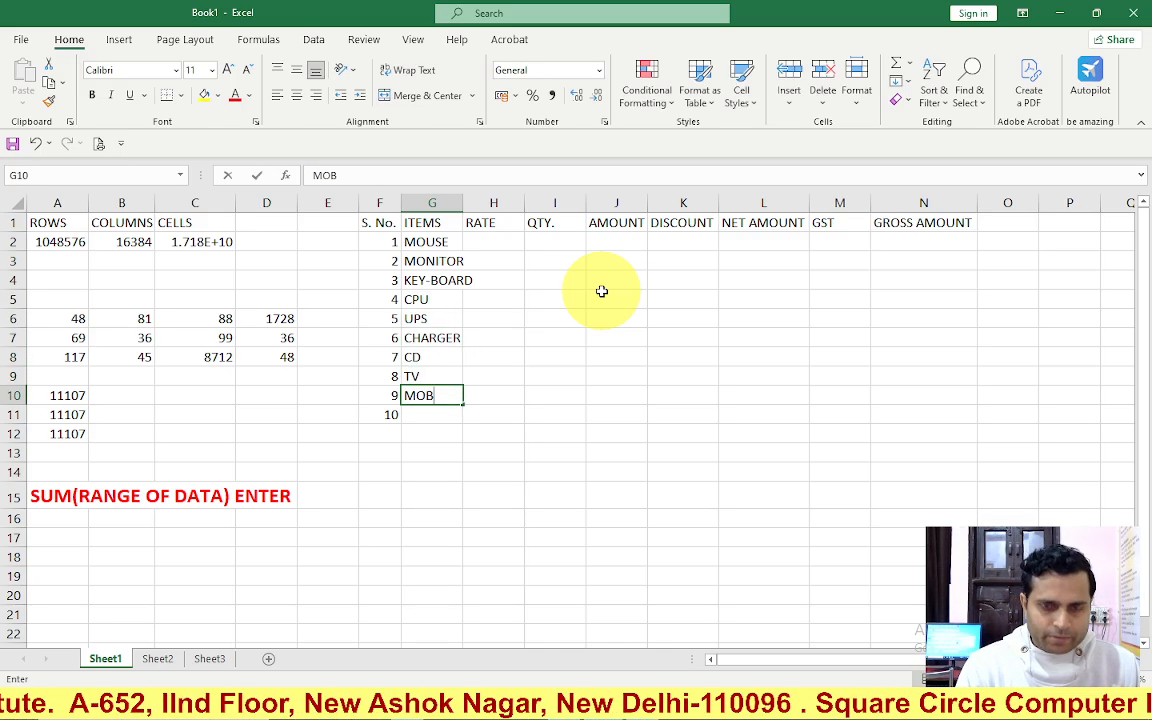
pyautogui.write('ILE')
pyautogui.press('Return')
pyautogui.write('AC')
pyautogui.press('Return')
pyautogui.write('\\')
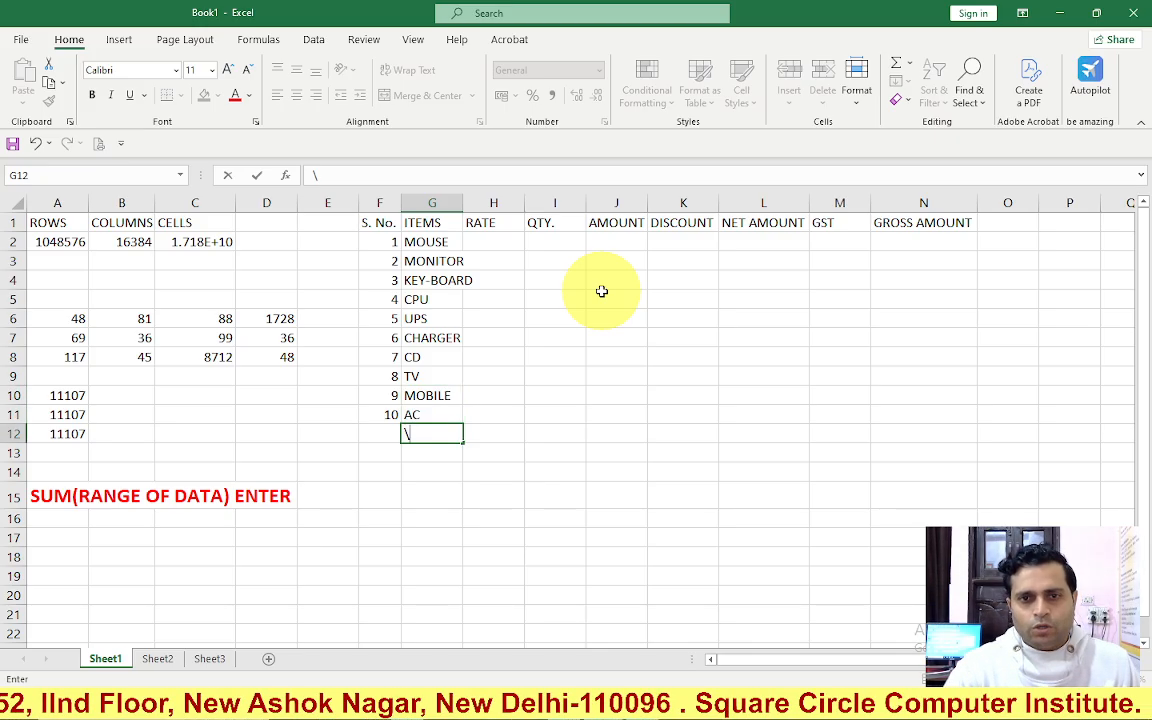
pyautogui.press('BackSpace')
pyautogui.press('Return')
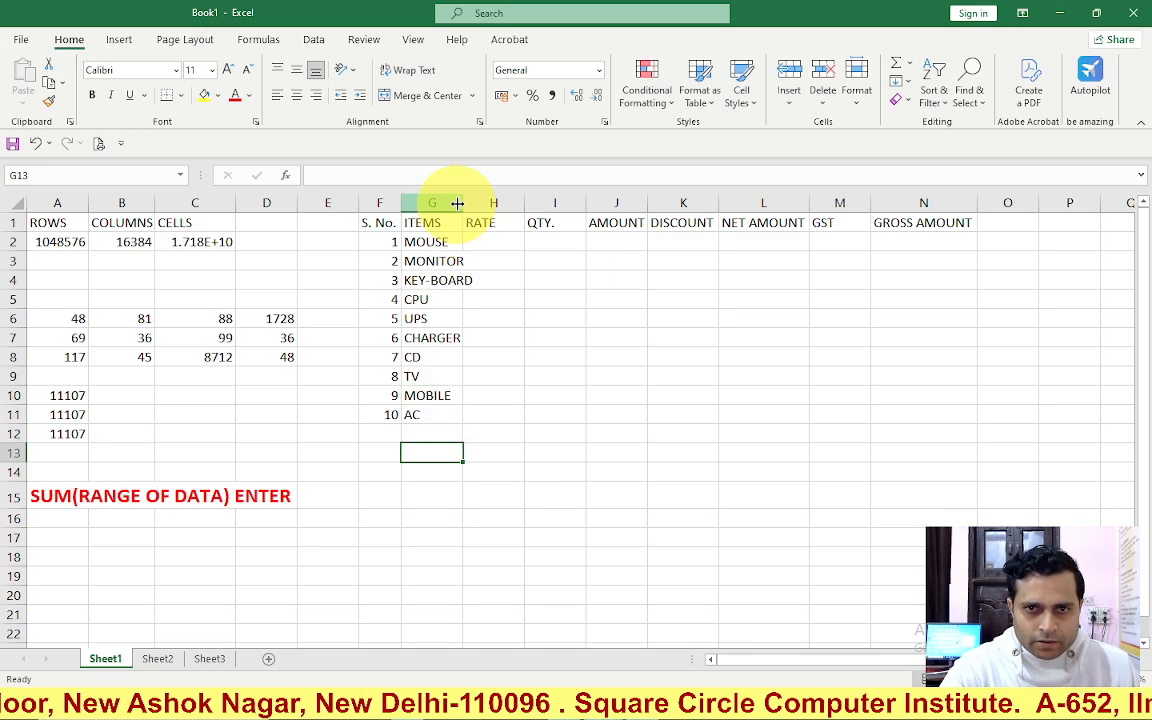
pyautogui.moveTo(462, 202); pyautogui.dragTo(477, 202)
# Step: Enter the rates 450, 5400, 750 and 34500 for the first four items in H2:H5
pyautogui.click(508, 245)
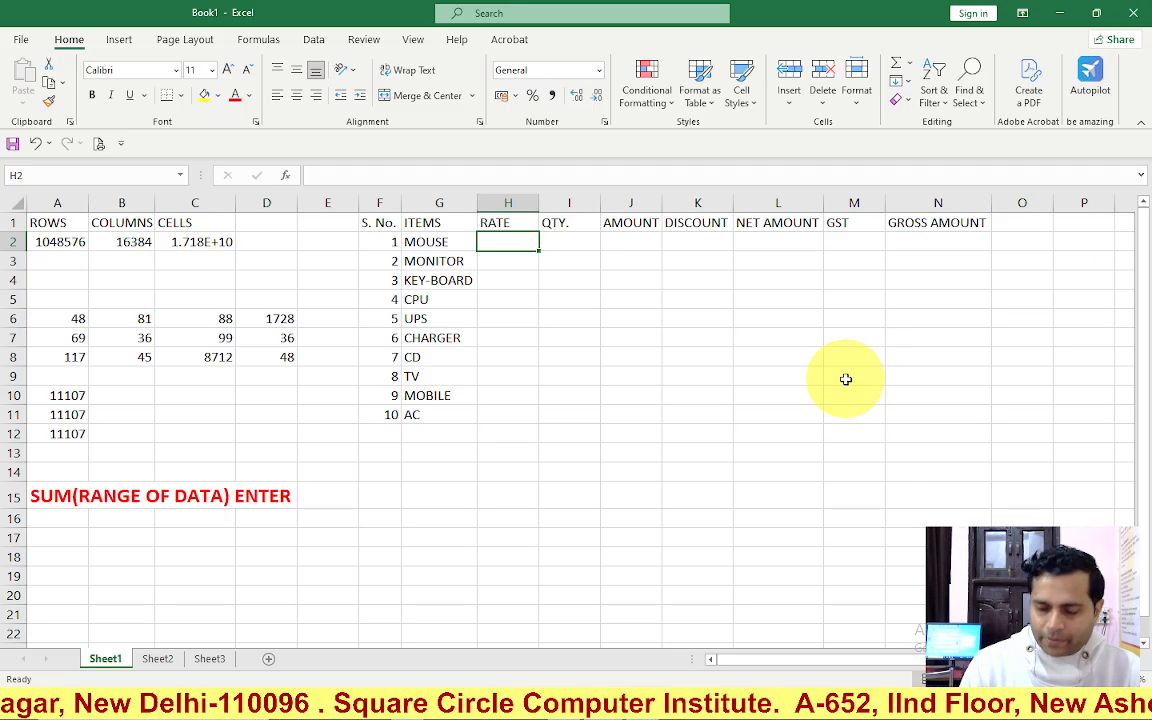
pyautogui.write('450')
pyautogui.press('Return')
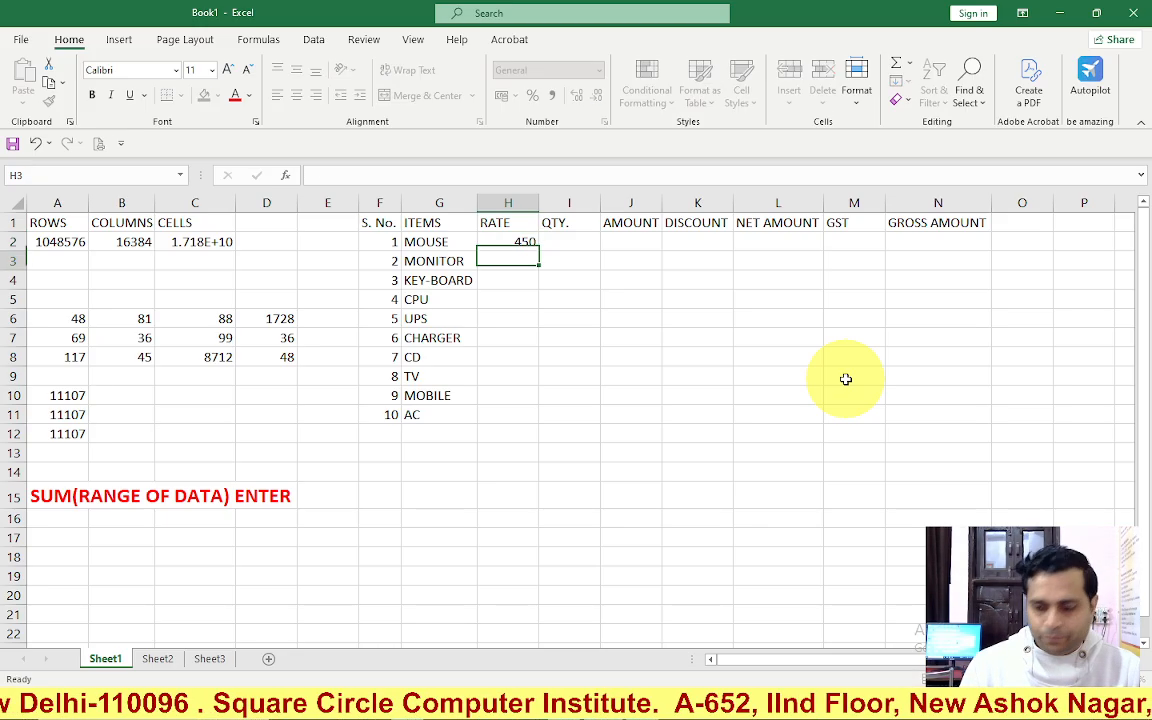
pyautogui.write('5400')
pyautogui.press('Return')
pyautogui.write('750')
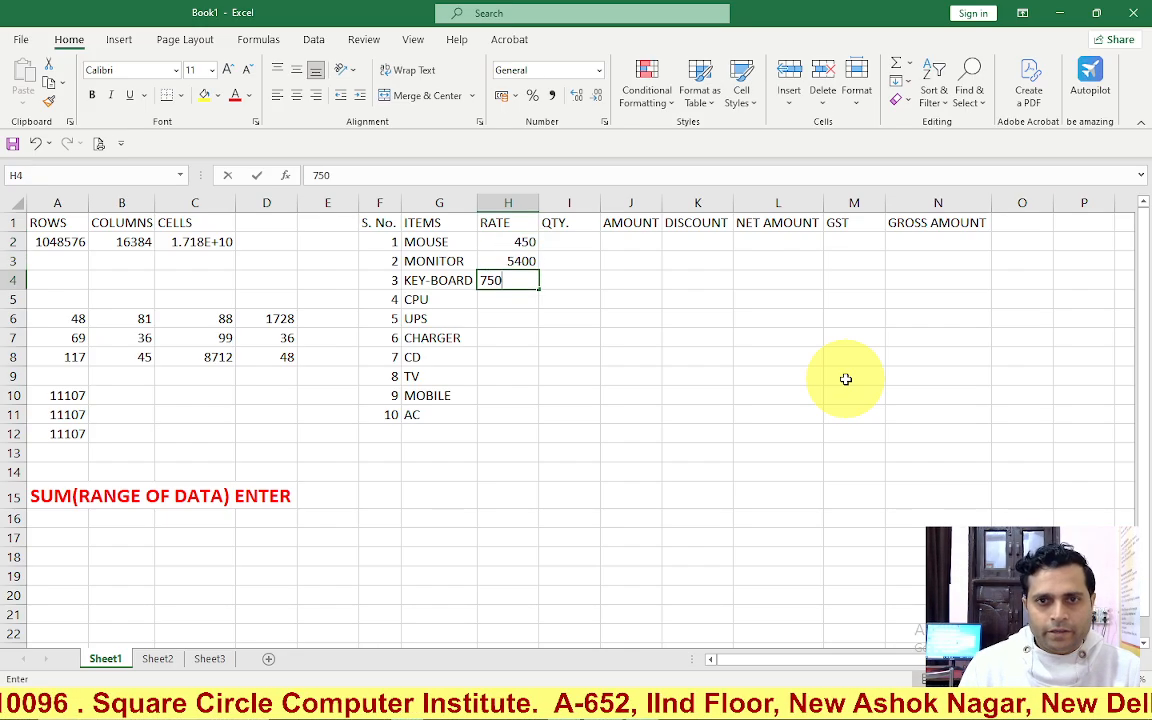
pyautogui.press('Return')
pyautogui.write('34500')
pyautogui.press('Return')
# Step: Enter the rates 2050, 250 and 30 for UPS, CHARGER and CD in H6:H8
pyautogui.write('200')
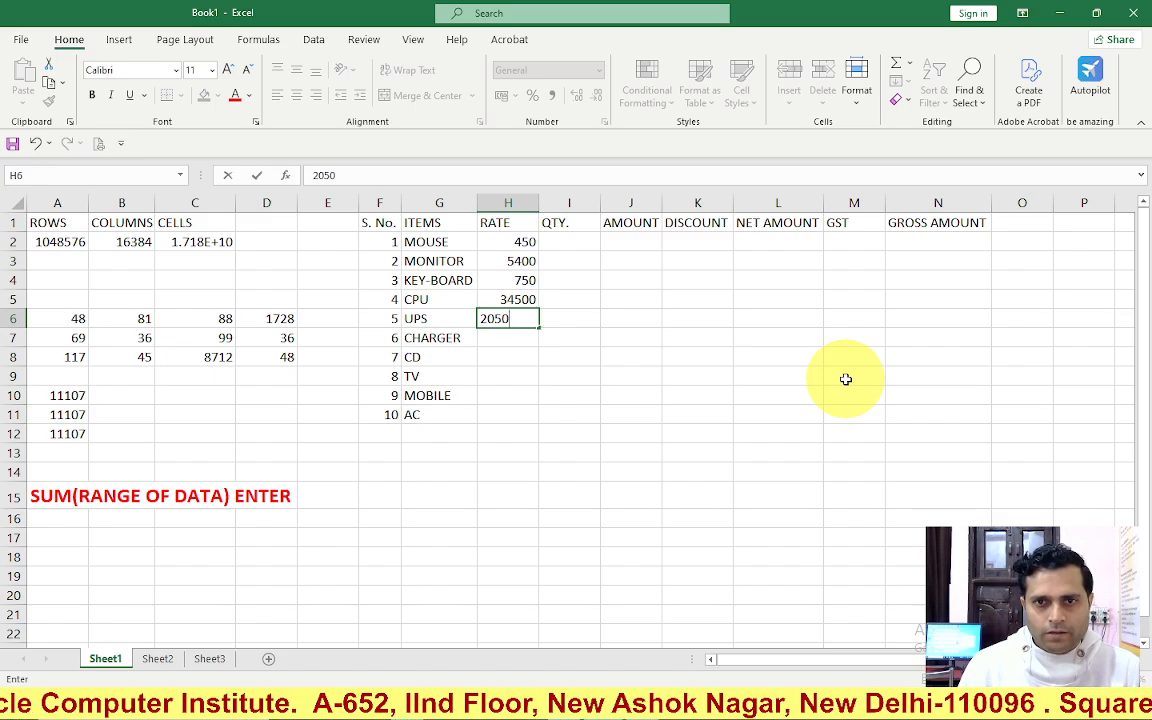
pyautogui.press('Return')
pyautogui.write('250')
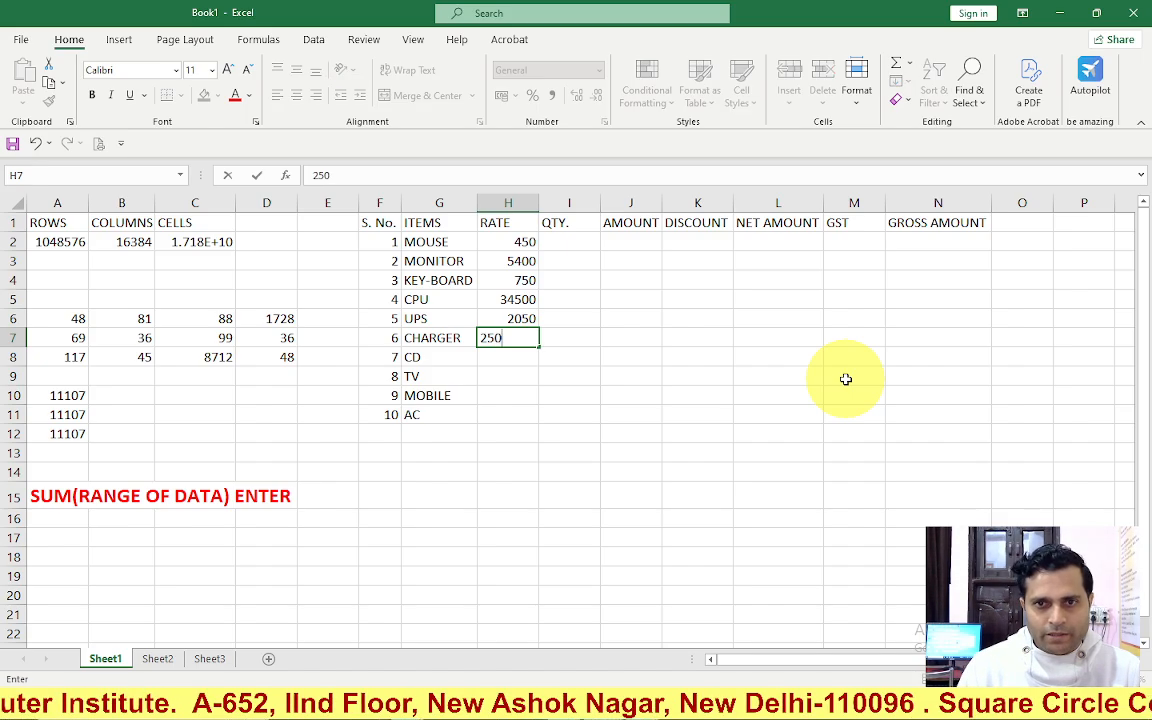
pyautogui.press('Return')
pyautogui.write('30')
pyautogui.press('Return')
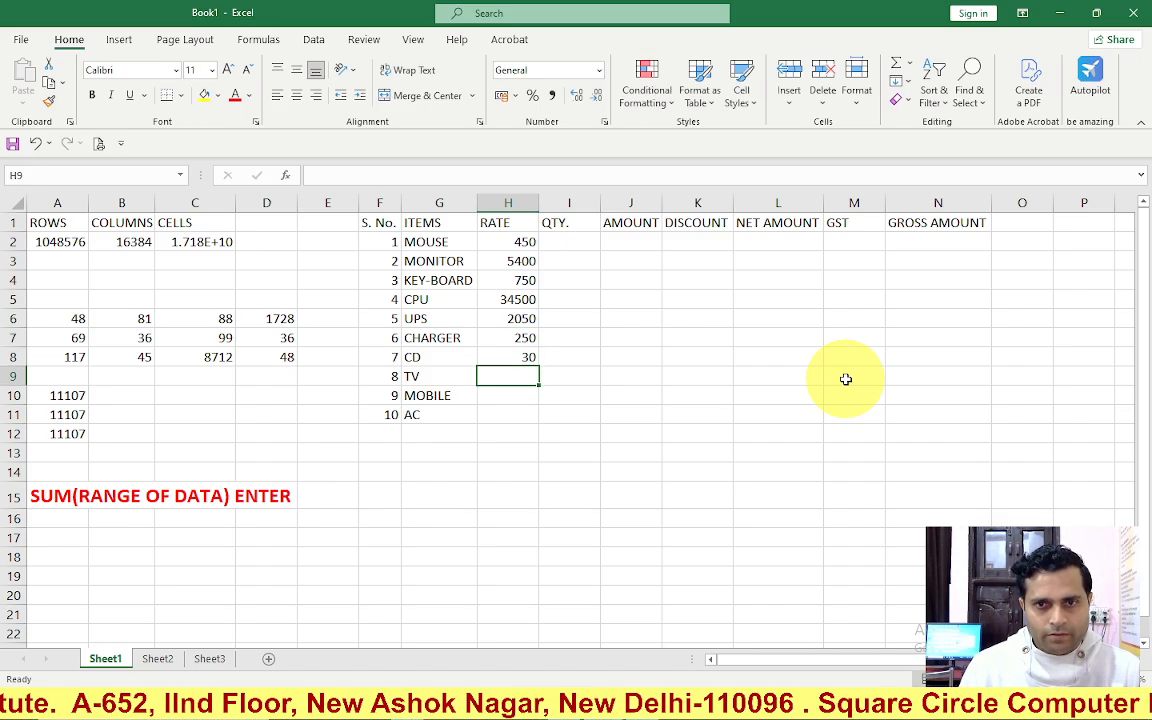
# Step: Enter the rates 18400, 19500 and 39800 for TV, MOBILE and AC in H9:H11
pyautogui.write('1840')
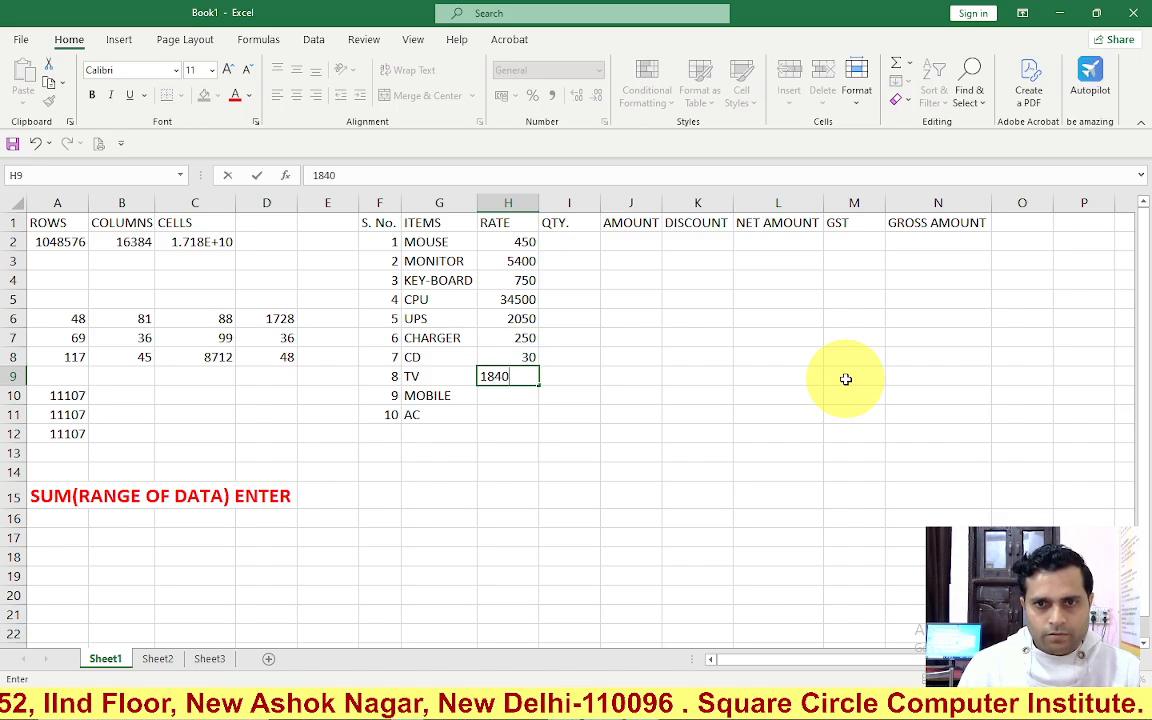
pyautogui.write('0')
pyautogui.press('Return')
pyautogui.write('96')
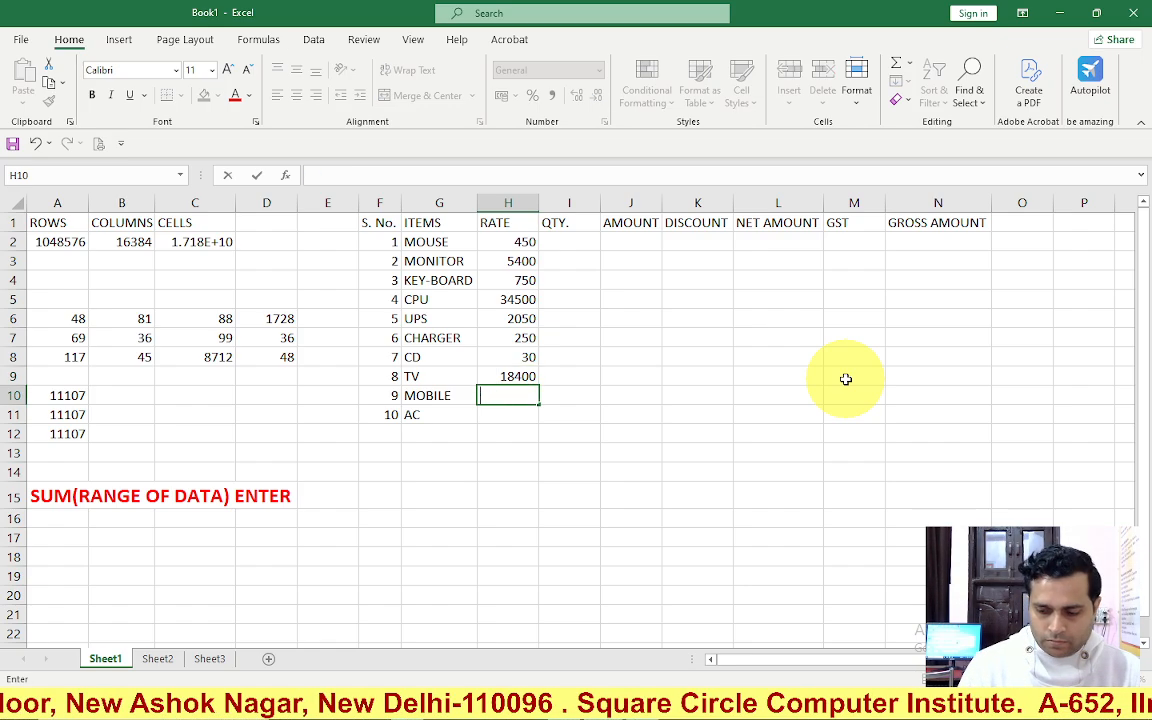
pyautogui.press('Return')
pyautogui.write('39')
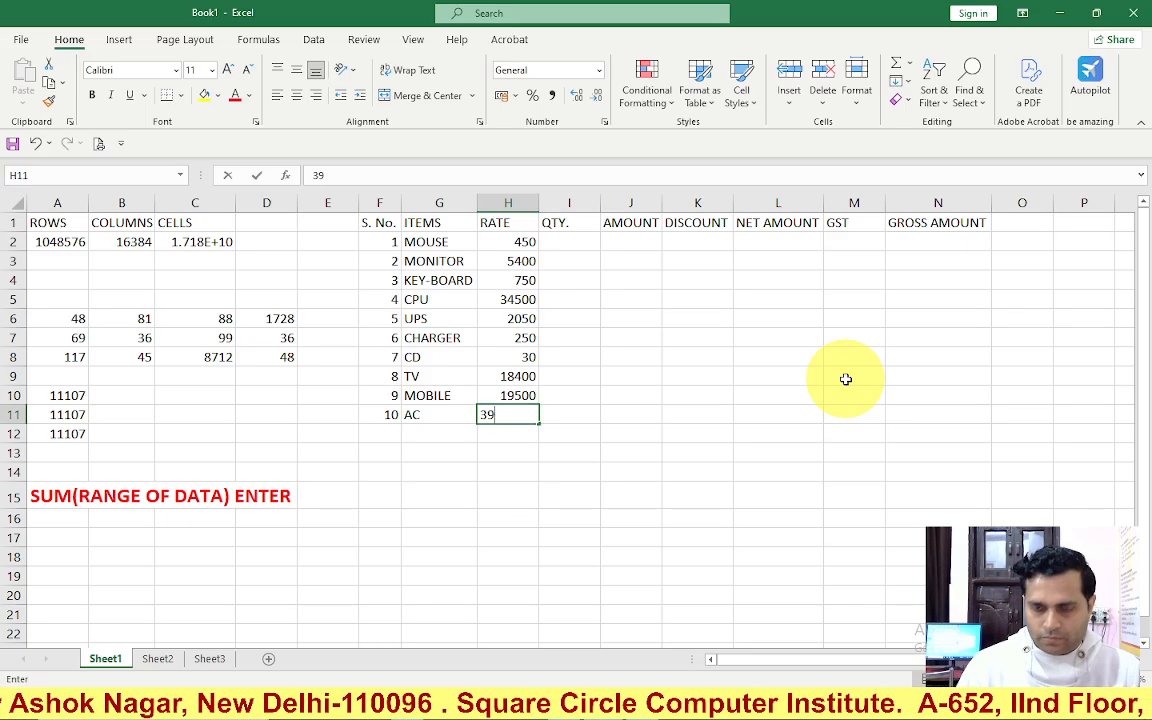
# Step: Enter the quantities 21, 25, 36 and 52 for the first four items in I2:I5
pyautogui.press('Right')
pyautogui.press('Up')
pyautogui.press('Up')
pyautogui.press('Up')
pyautogui.press('Up')
pyautogui.press('Up')
pyautogui.press('Up')
pyautogui.press('Up')
pyautogui.press('Up')
pyautogui.press('Up')
pyautogui.press('Up')
pyautogui.press('Down')
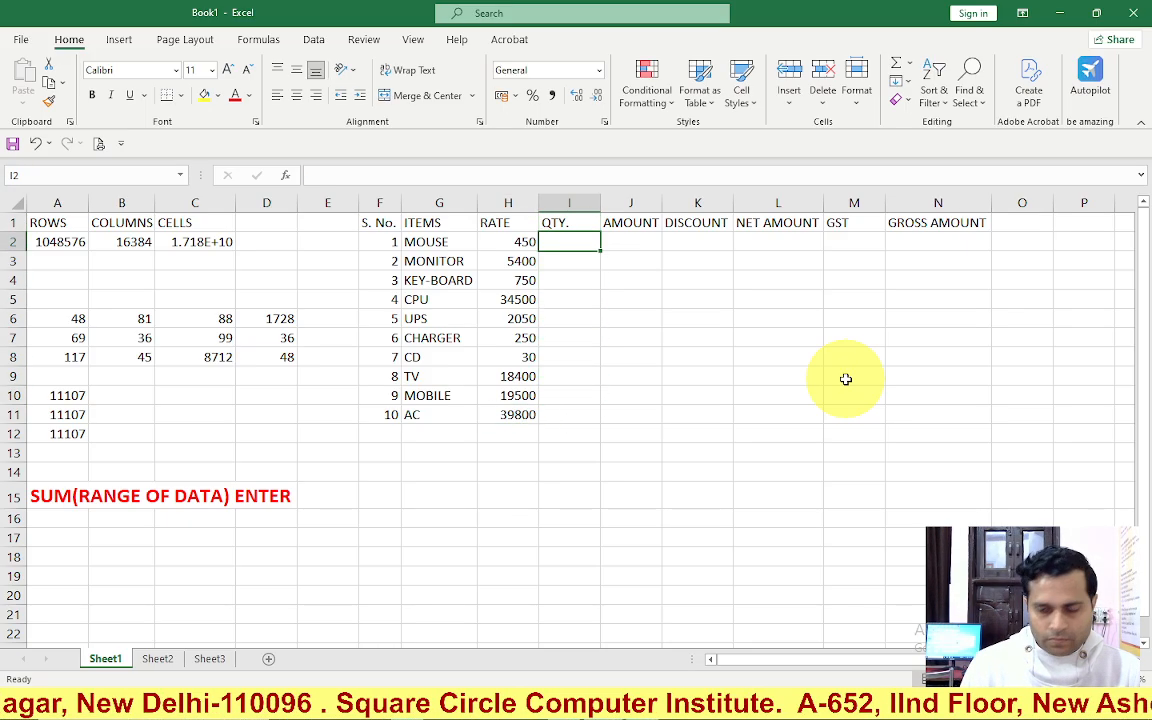
pyautogui.write('21')
pyautogui.press('Return')
pyautogui.write('25')
pyautogui.press('Return')
pyautogui.write('36')
pyautogui.press('Return')
pyautogui.write('52')
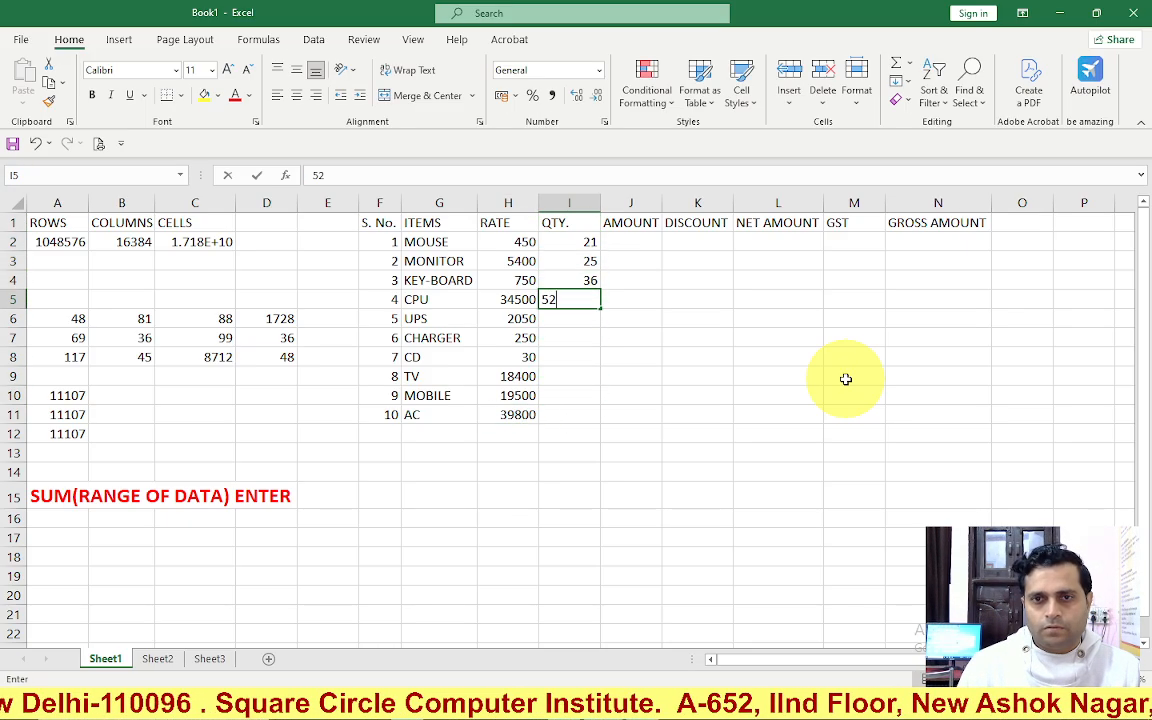
pyautogui.press('Return')
# Step: Enter the quantities 25, 52, 36, 52, 55 and 36 for the remaining items in I6:I11
pyautogui.write('25')
pyautogui.press('Return')
pyautogui.write('52')
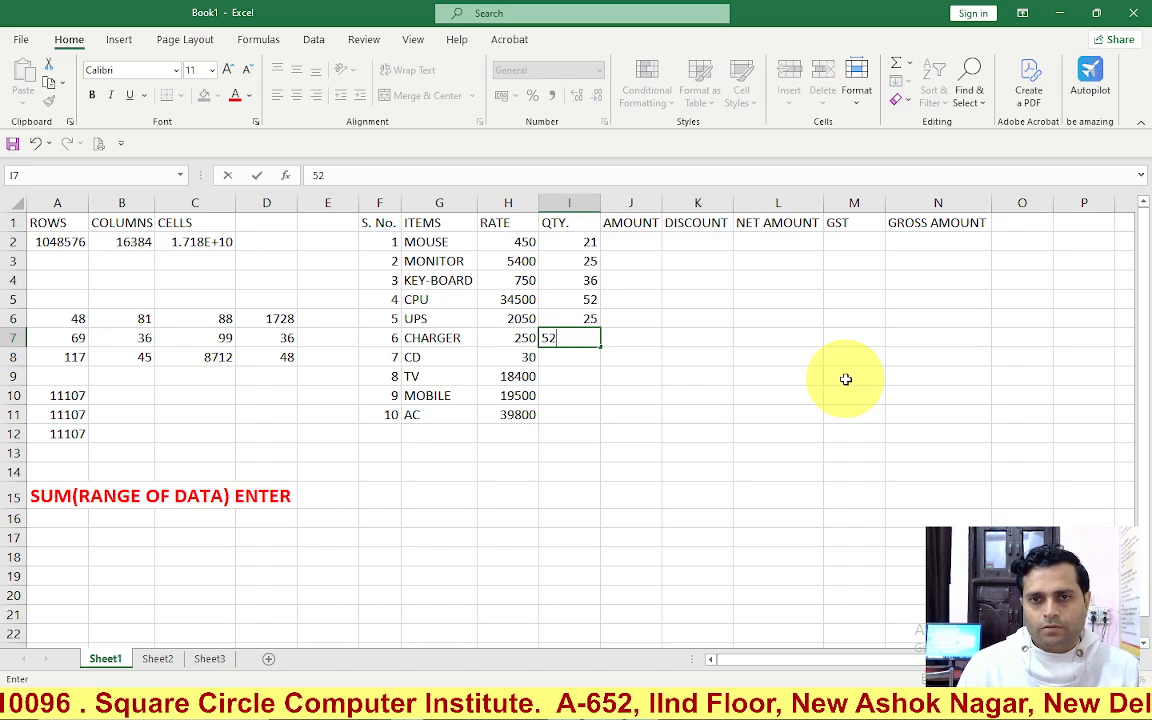
pyautogui.press('Return')
pyautogui.write('36')
pyautogui.press('Return')
pyautogui.write('52')
pyautogui.press('Return')
pyautogui.write('36')
pyautogui.press('Return')
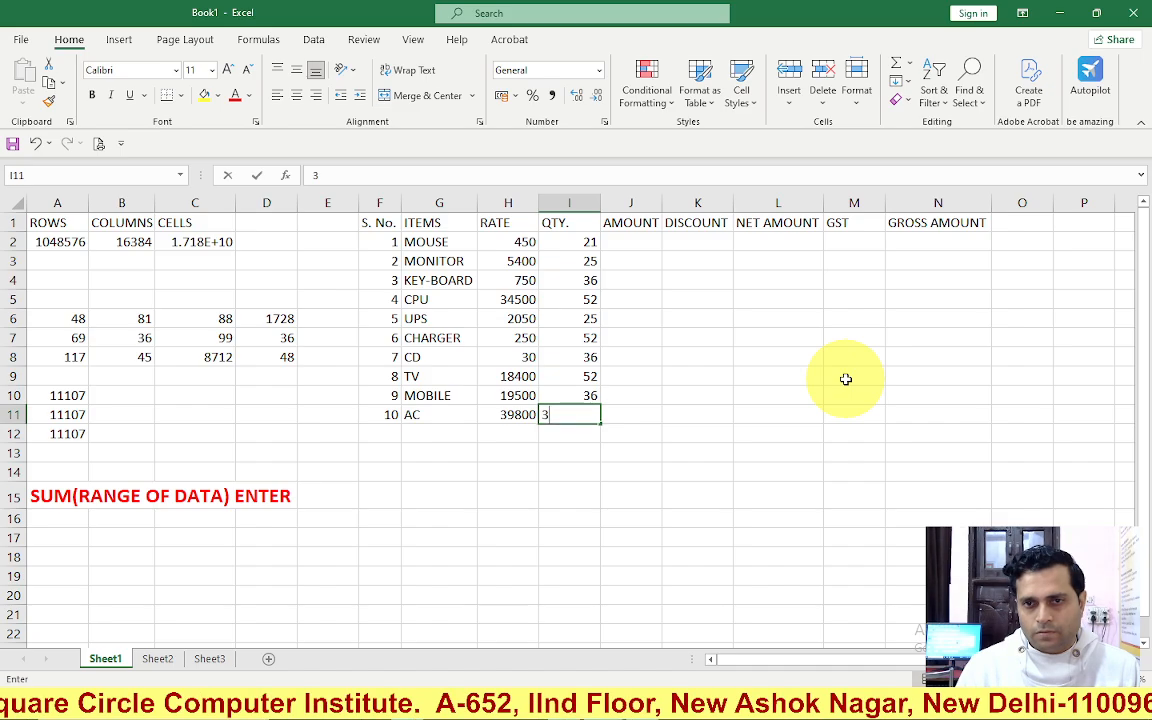
pyautogui.write('55')
pyautogui.press('Right')
# Step: Examine the item, rate and quantity cells that the AMOUNT column is calculated from
pyautogui.press('Up')
pyautogui.press('Up')
pyautogui.press('Up')
pyautogui.press('Up')
pyautogui.press('Up')
pyautogui.press('Up')
pyautogui.press('Up')
pyautogui.press('Up')
pyautogui.press('Up')
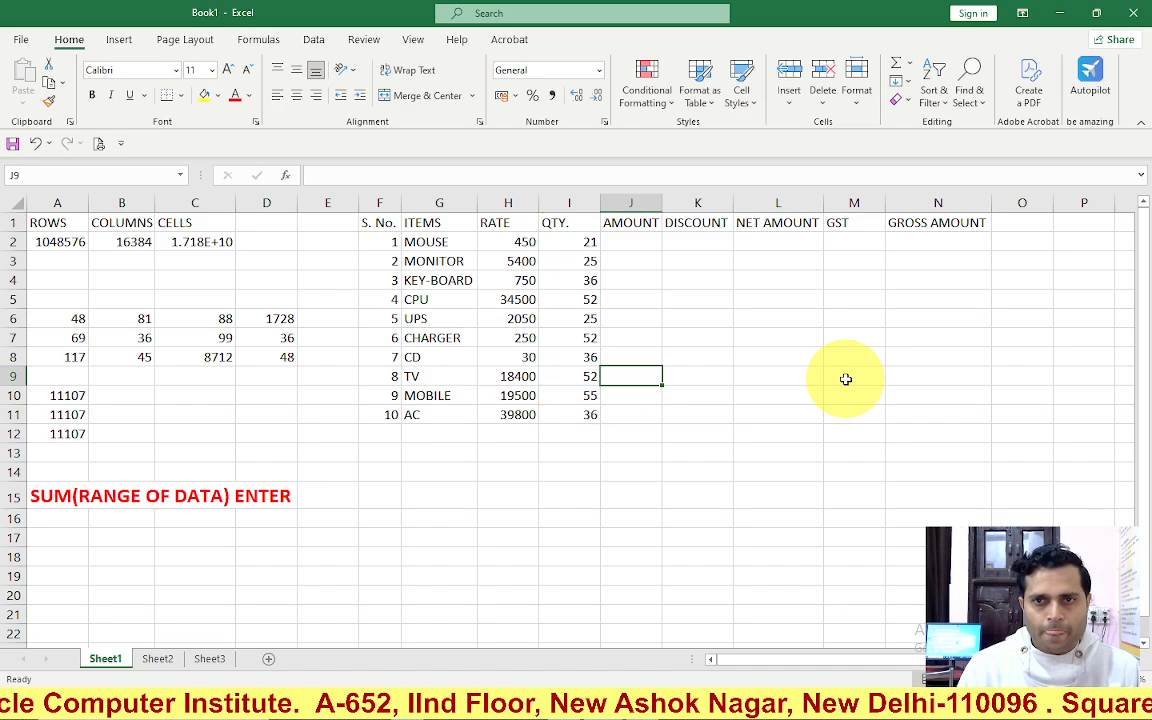
pyautogui.press('Down')
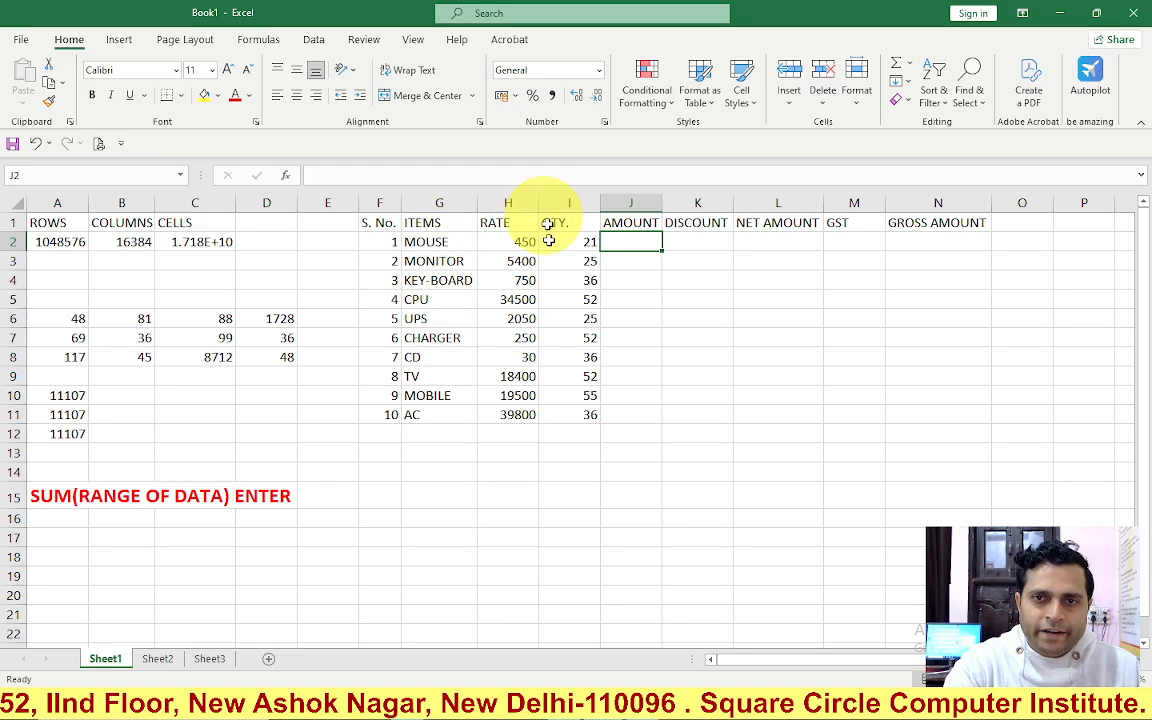
pyautogui.click(632, 261)
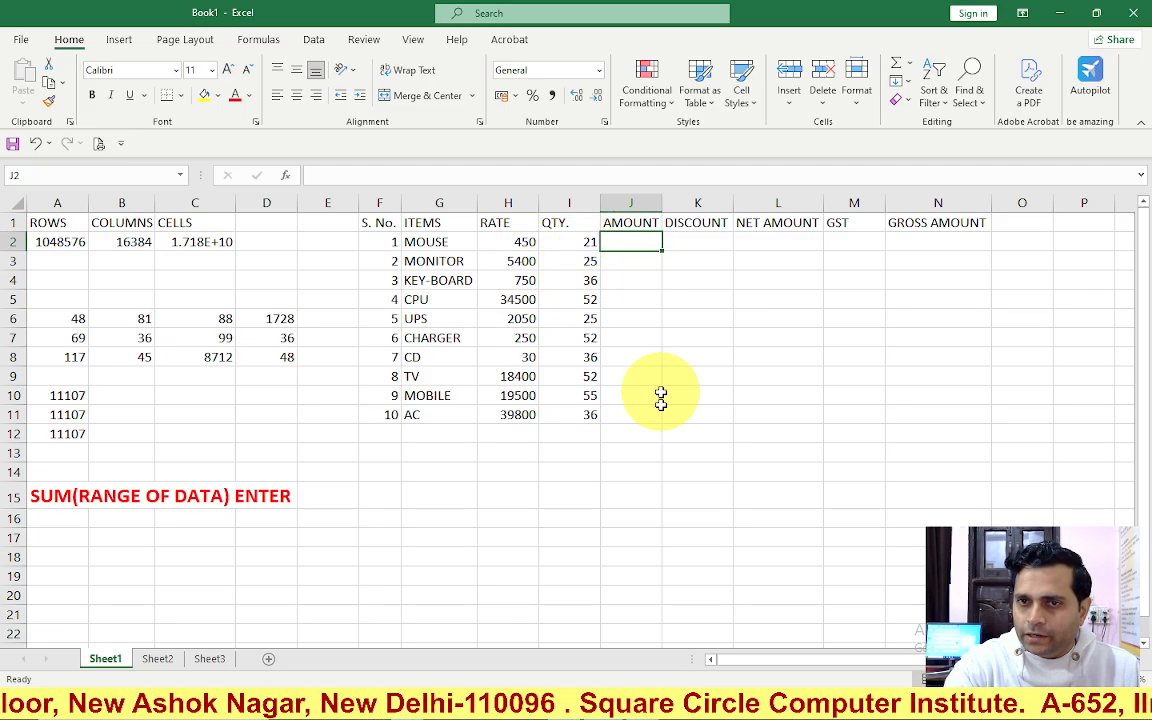
pyautogui.click(432, 245)
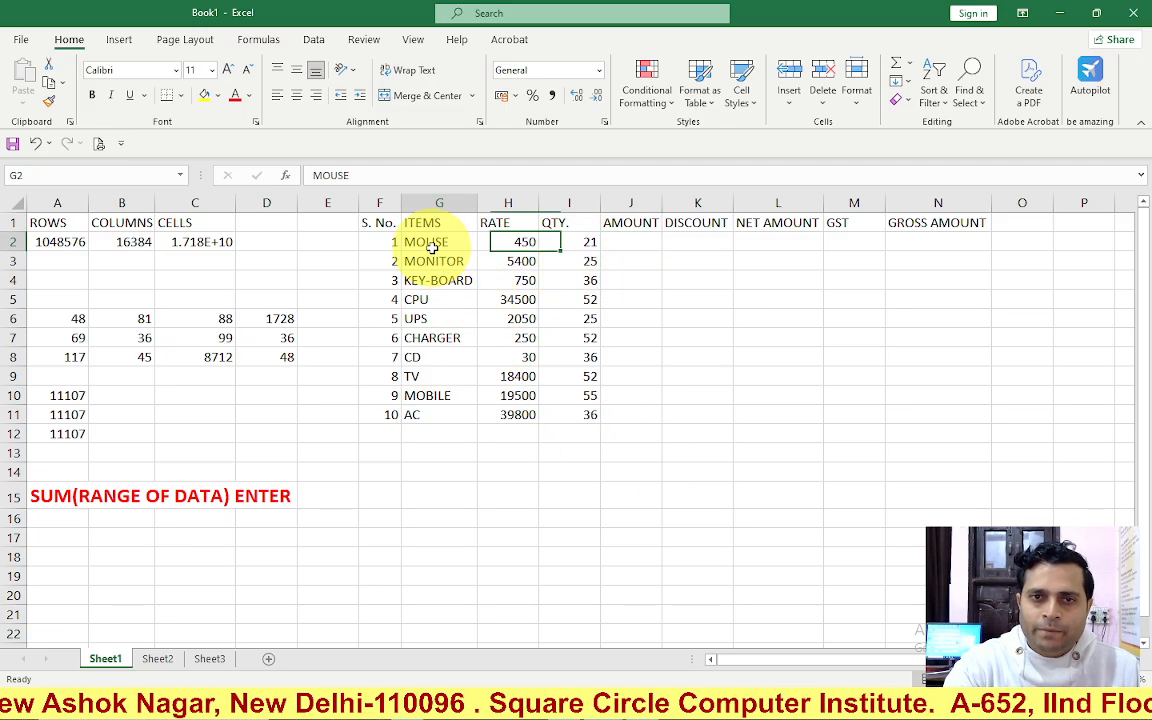
pyautogui.click(508, 247)
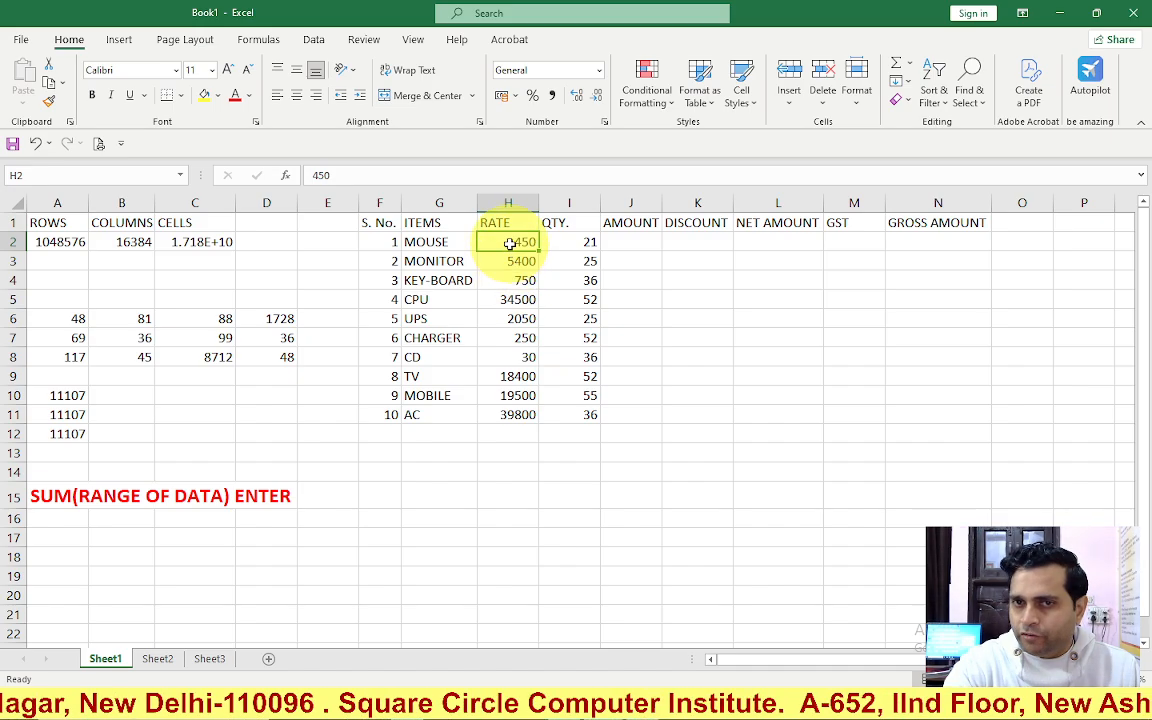
pyautogui.click(568, 244)
pyautogui.click(607, 243)
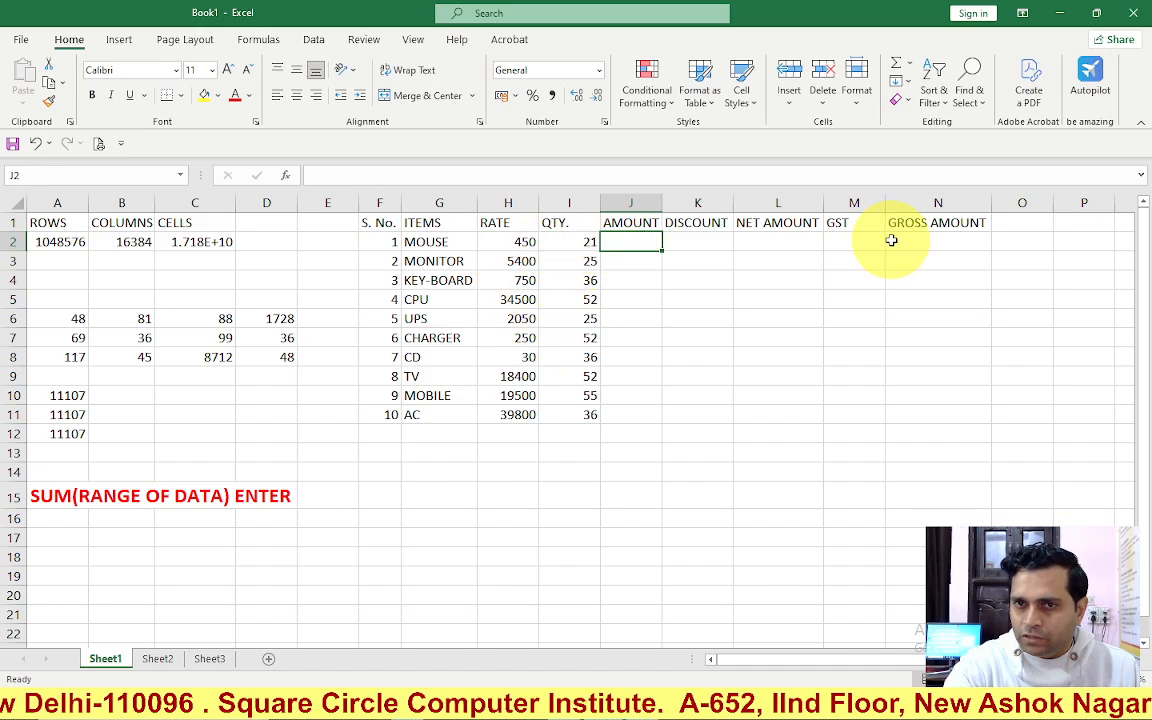
pyautogui.press('Left')
pyautogui.press('Left')
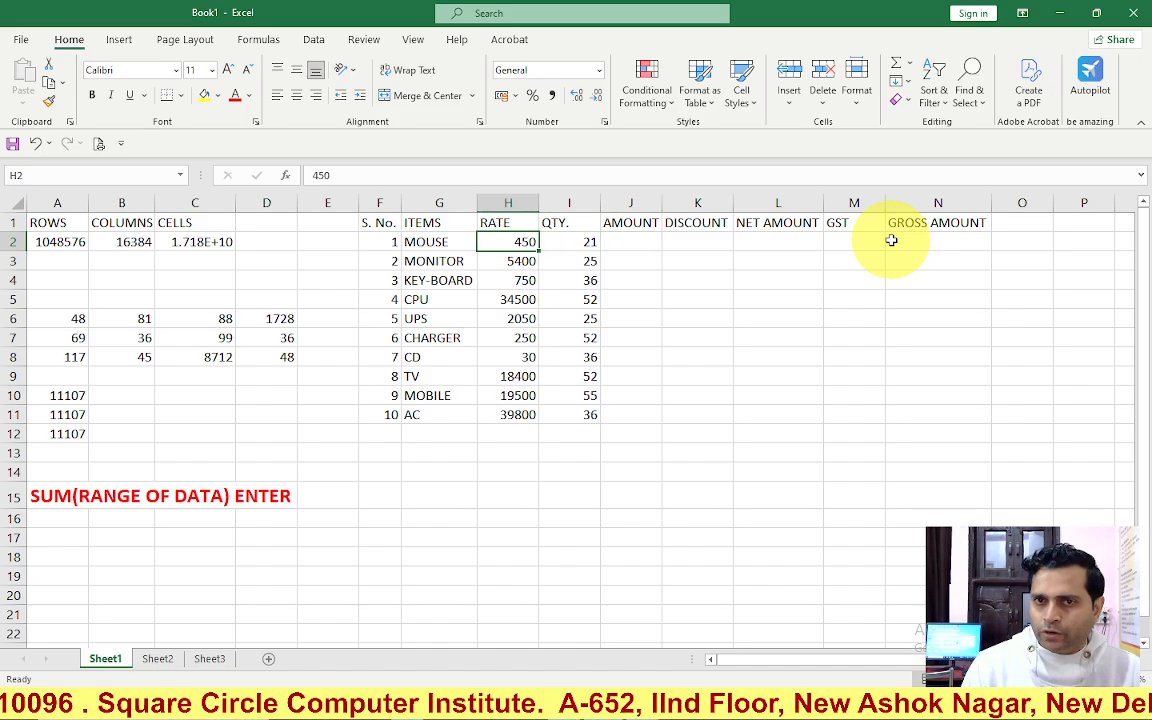
pyautogui.press('Right')
pyautogui.press('Right')
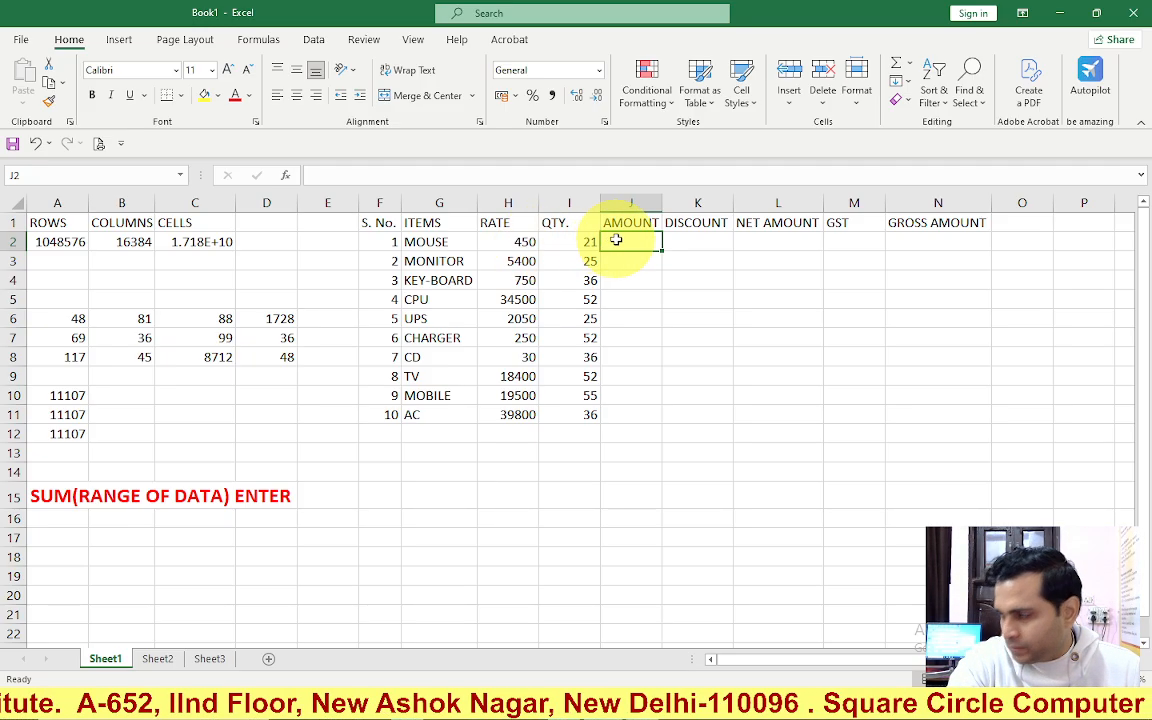
pyautogui.click(520, 244)
pyautogui.moveTo(520, 244); pyautogui.dragTo(518, 414)
pyautogui.click(571, 247)
pyautogui.click(654, 244)
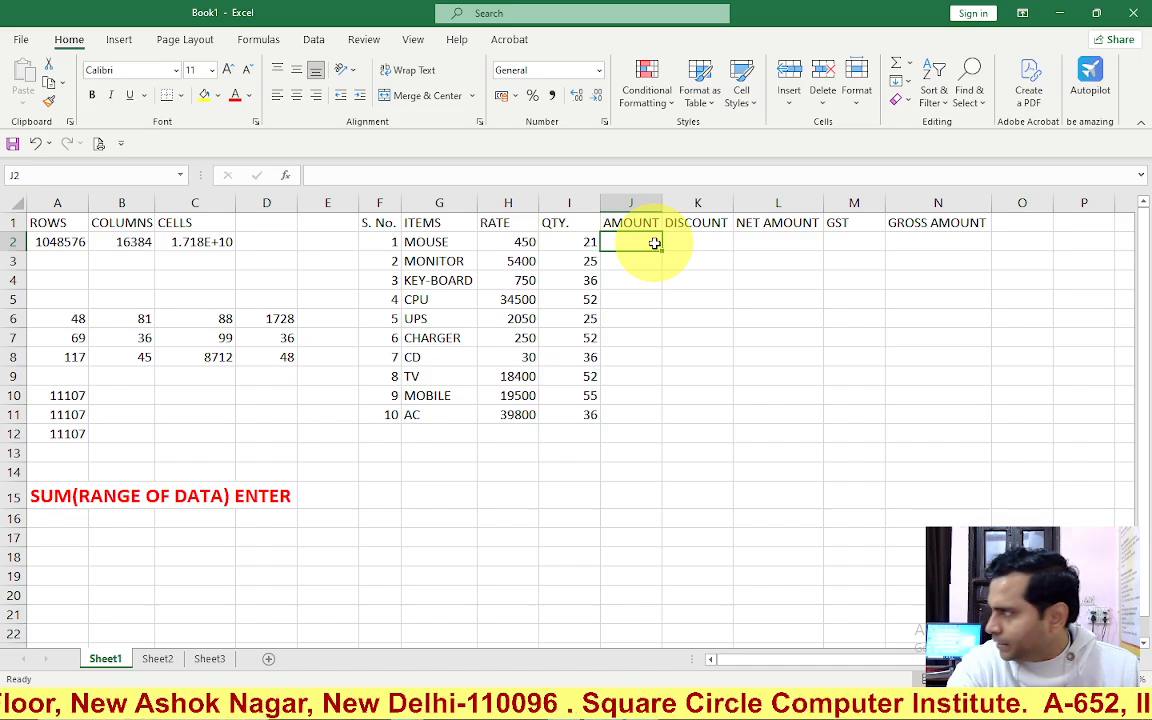
pyautogui.click(624, 374)
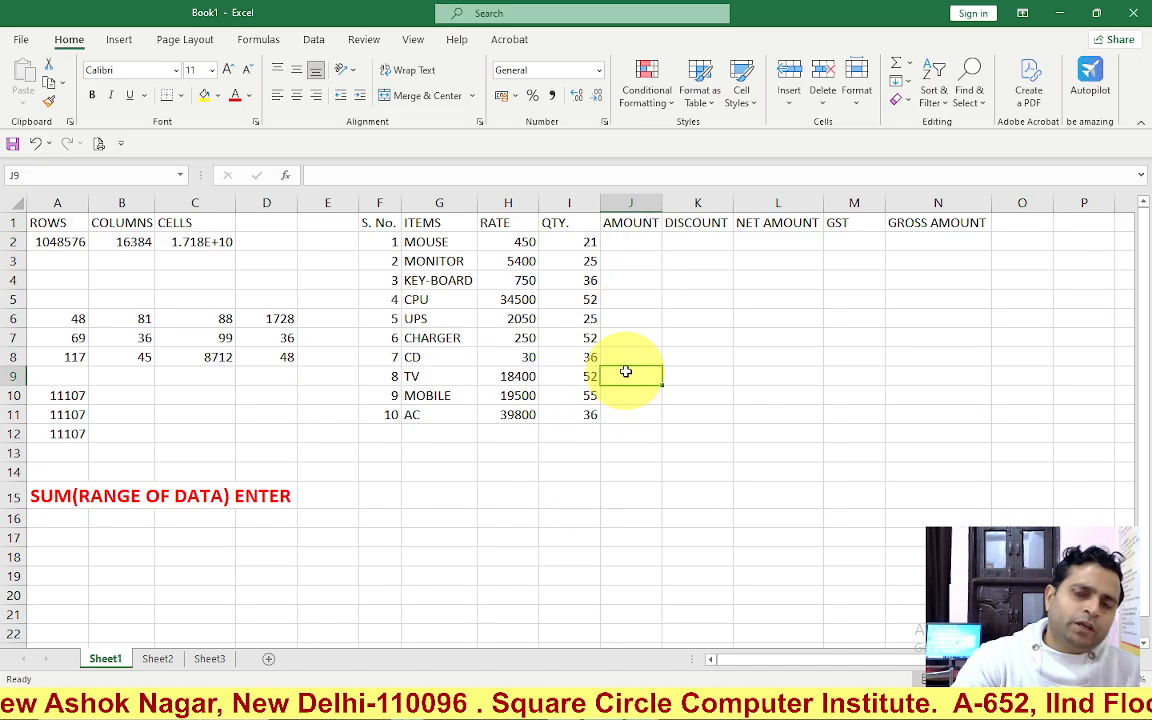
# Step: Calculate the MOUSE amount in J2 by multiplying rate by quantity with the formula =H2*I2
pyautogui.click(630, 242)
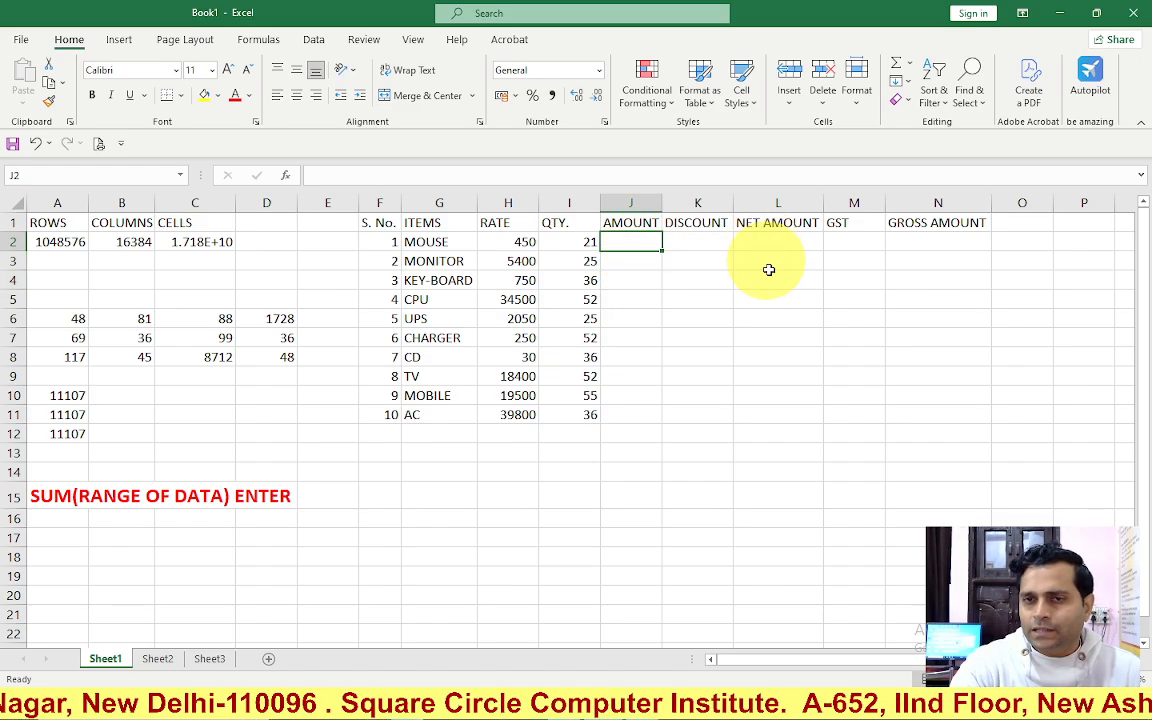
pyautogui.write('=')
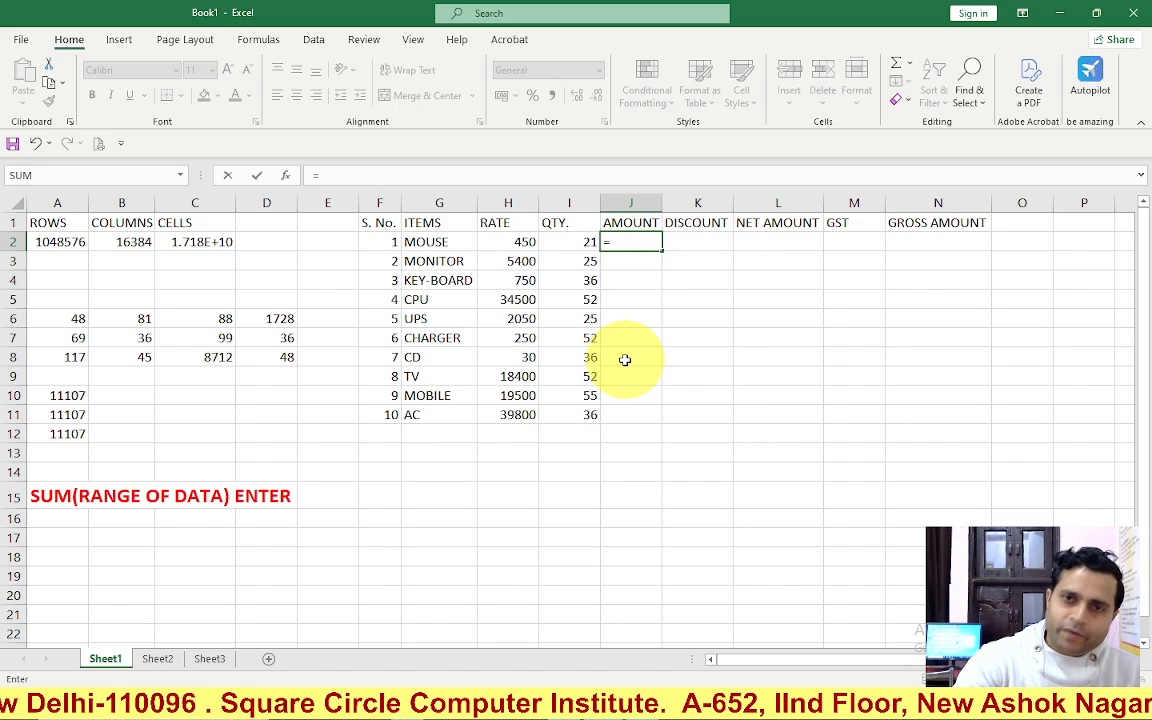
pyautogui.click(516, 245)
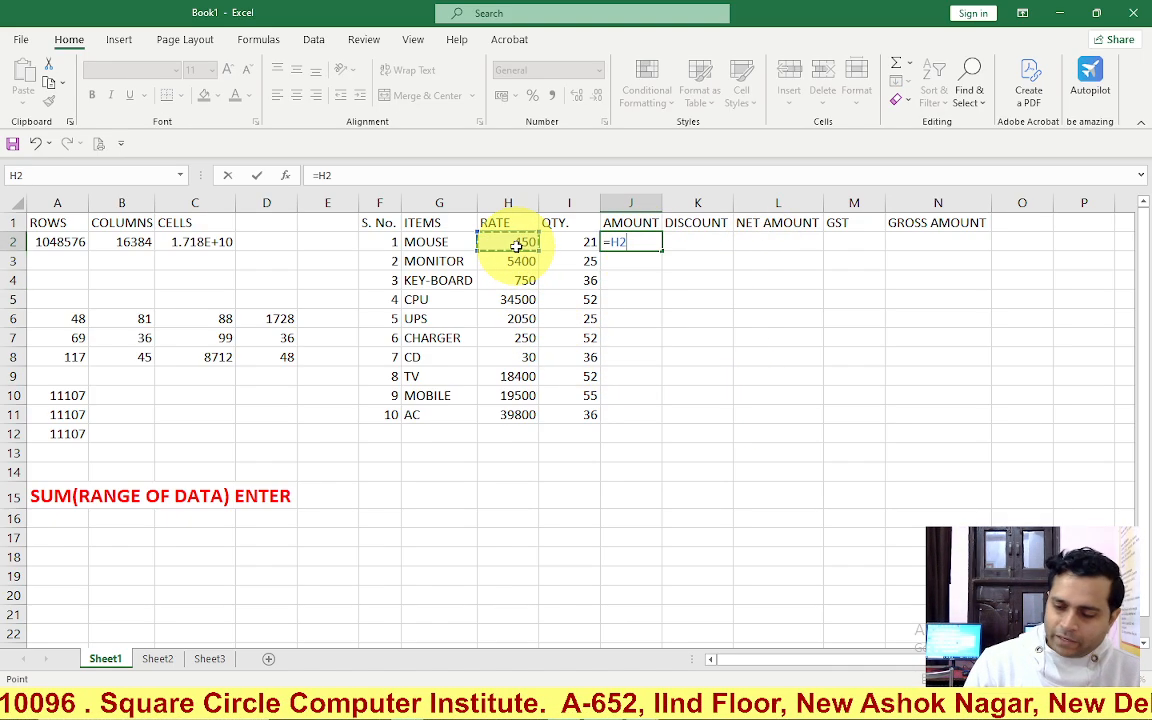
pyautogui.write('*')
pyautogui.click(580, 245)
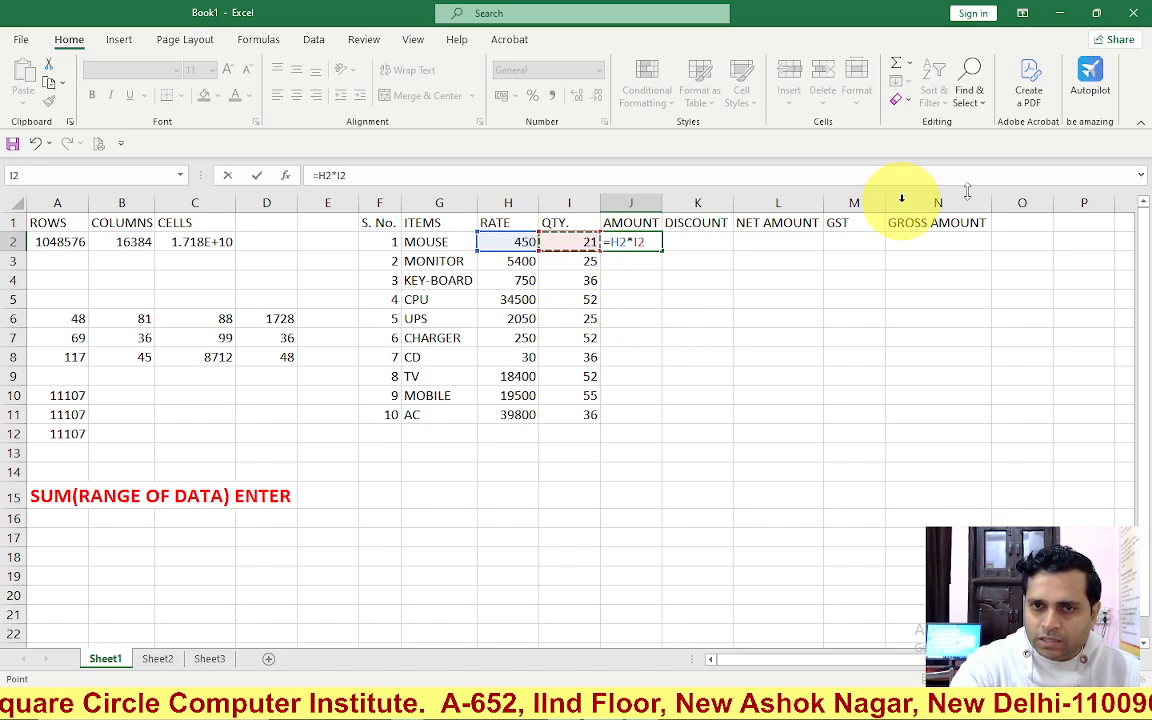
pyautogui.press('Return')
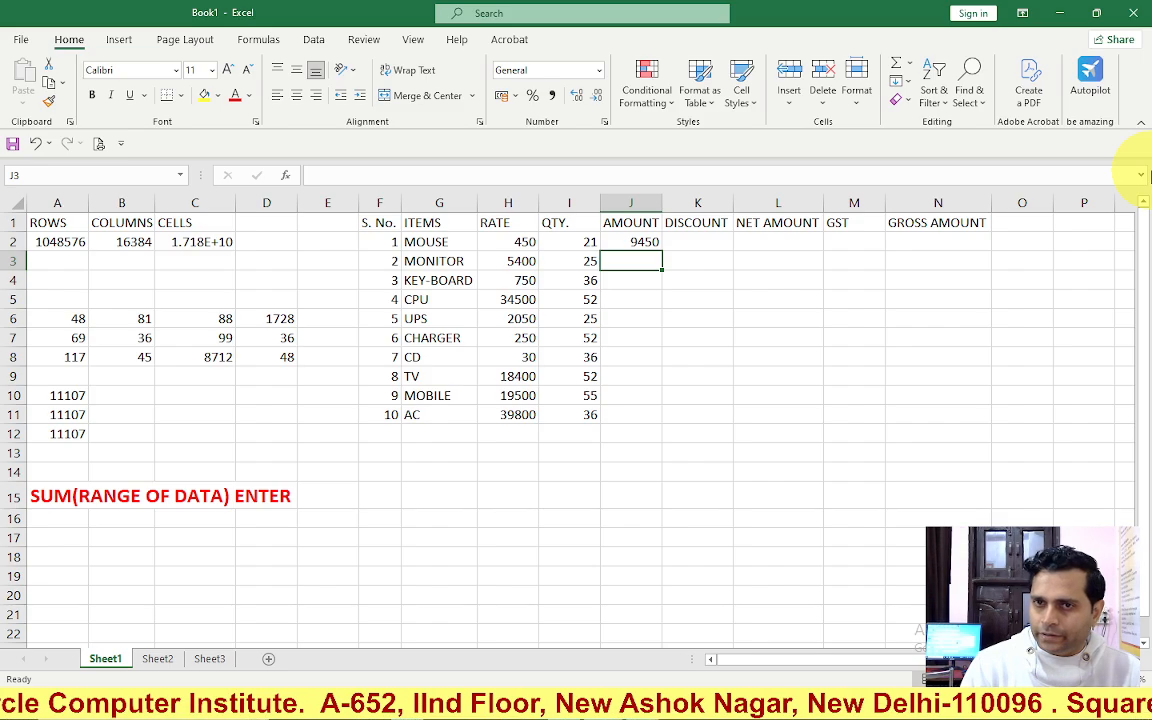
# Step: Calculate the MONITOR amount in J3 with the formula =H3*I3
pyautogui.write('=')
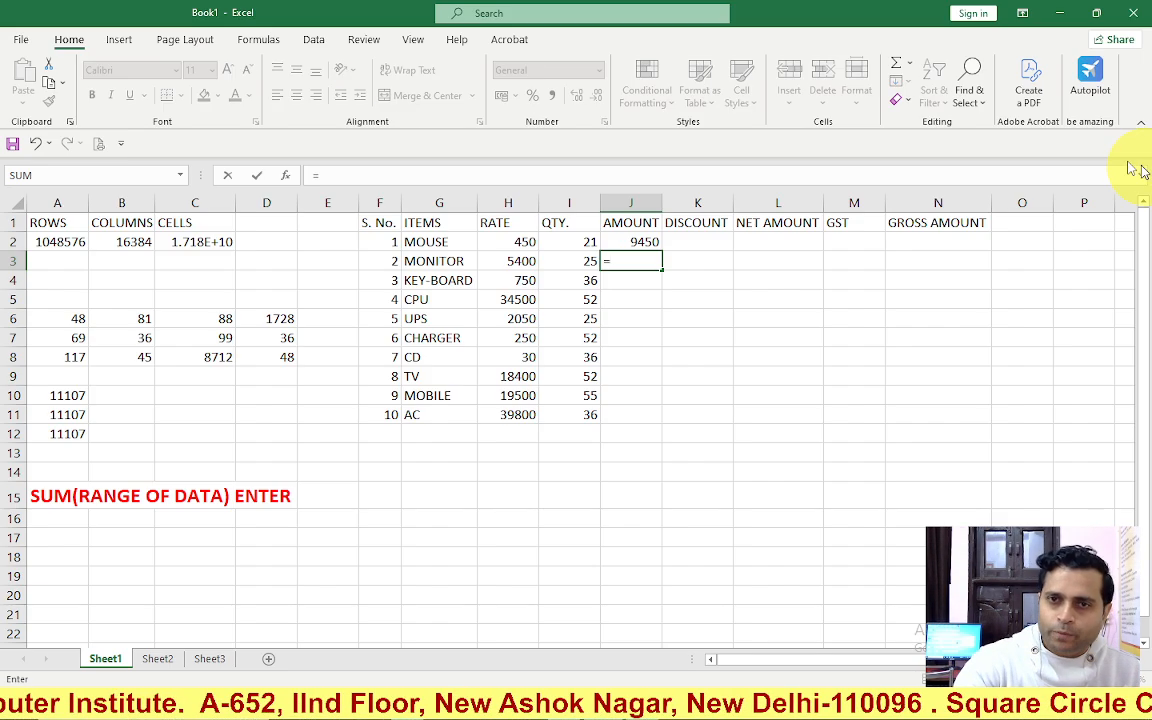
pyautogui.click(512, 262)
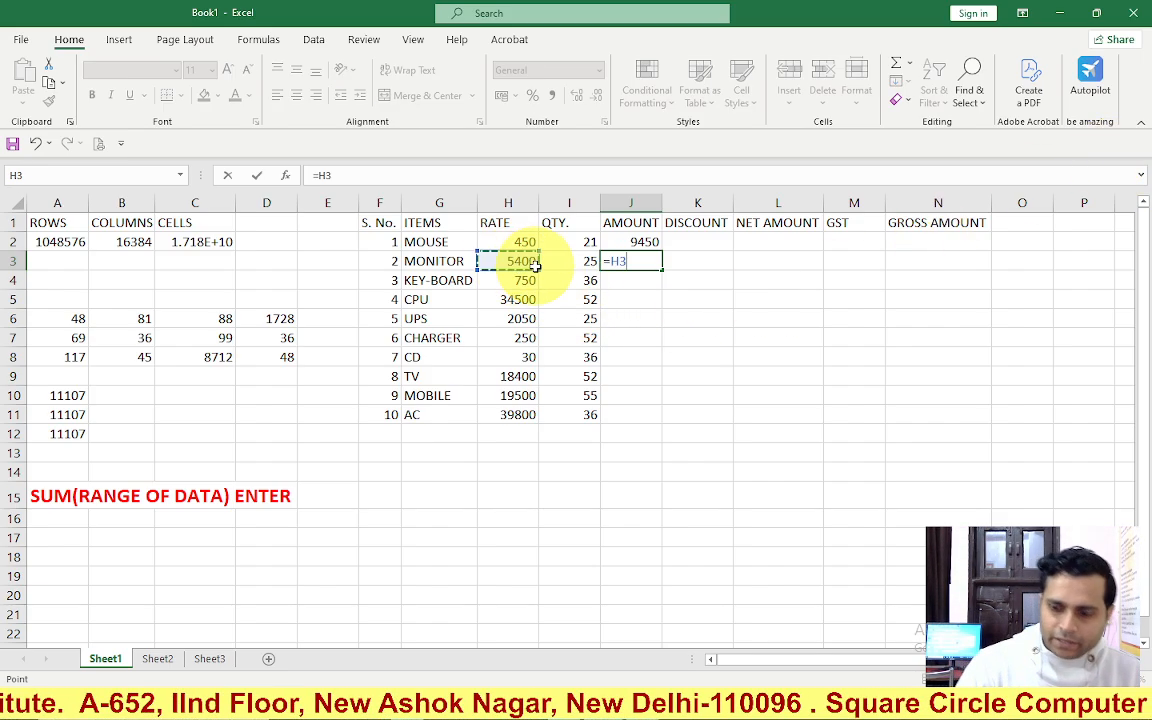
pyautogui.write('*')
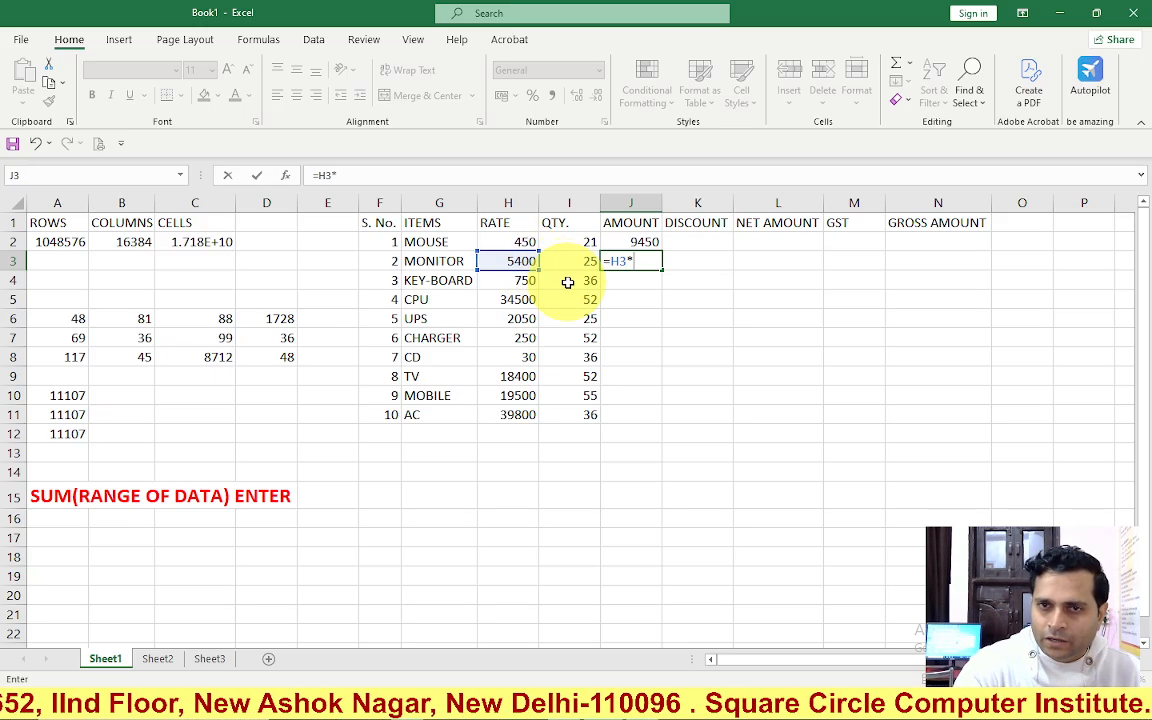
pyautogui.click(569, 261)
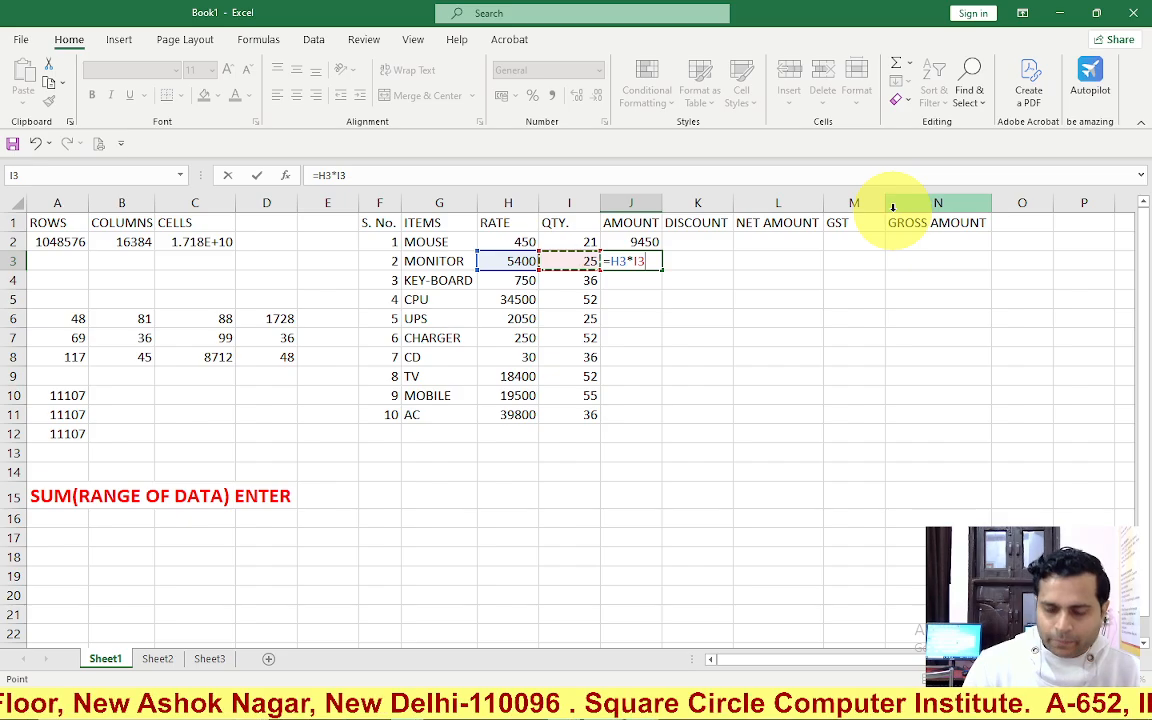
pyautogui.press('Return')
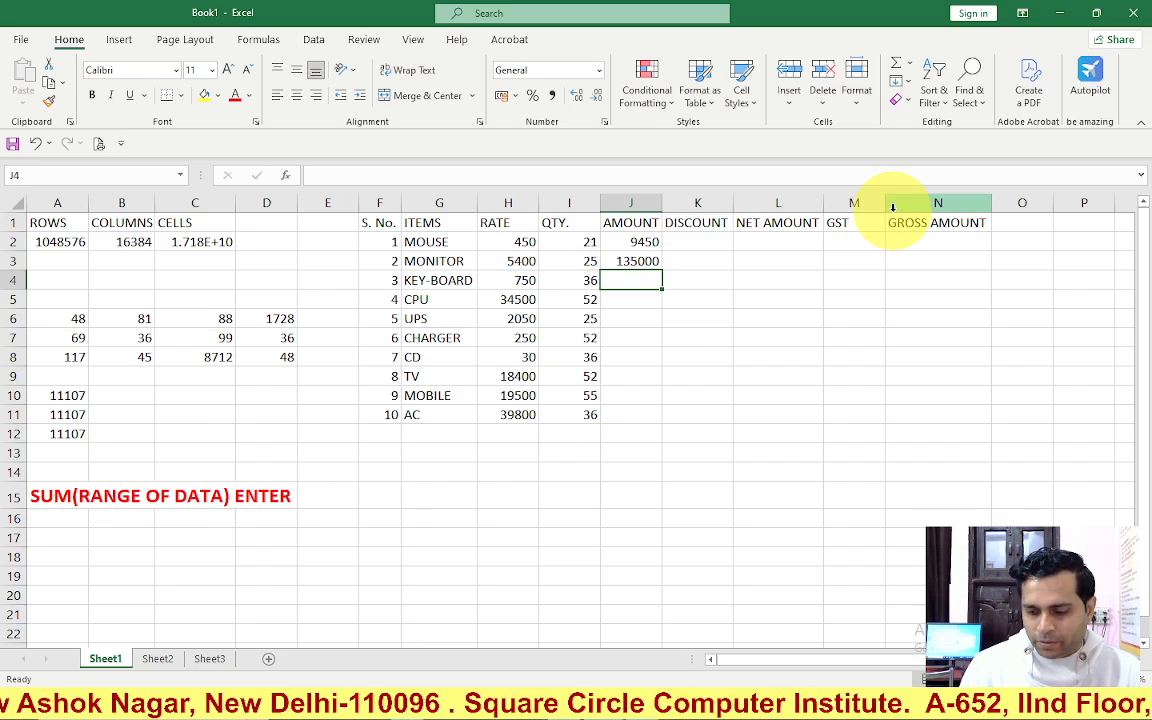
# Step: Calculate the MOUSE discount in K2 as 5% of the amount with the formula =J2*5%
pyautogui.press('Right')
pyautogui.press('Up')
pyautogui.press('Up')
pyautogui.press('Down')
pyautogui.press('Up')
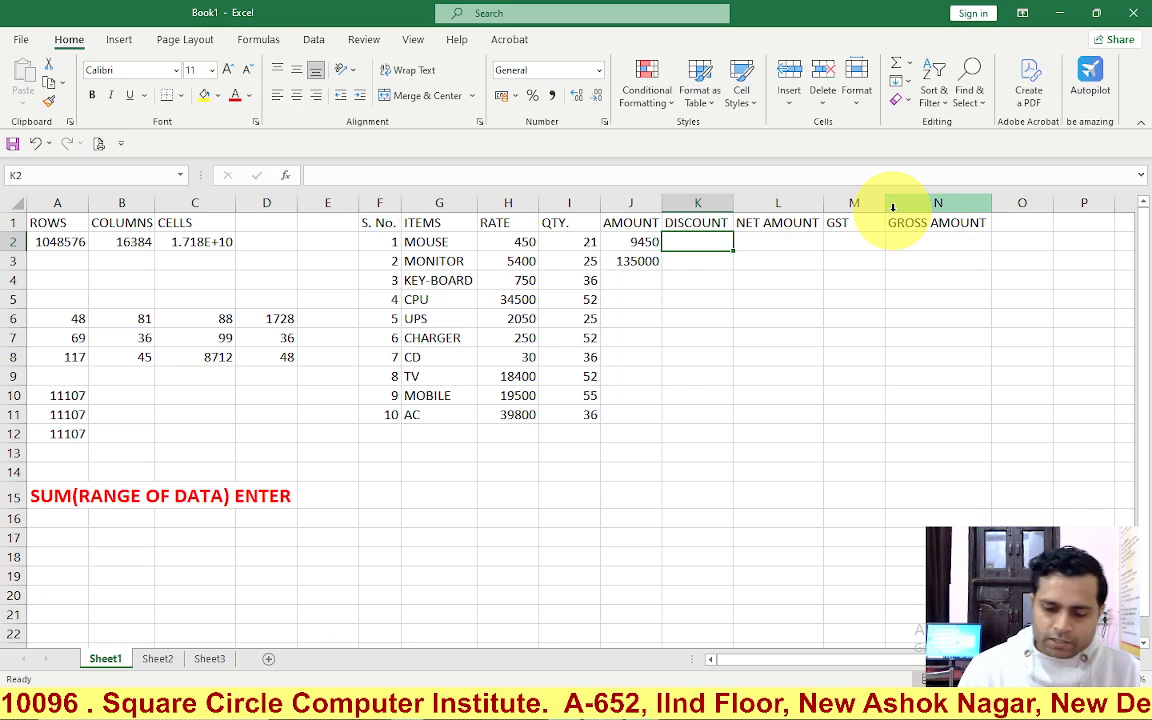
pyautogui.write('=')
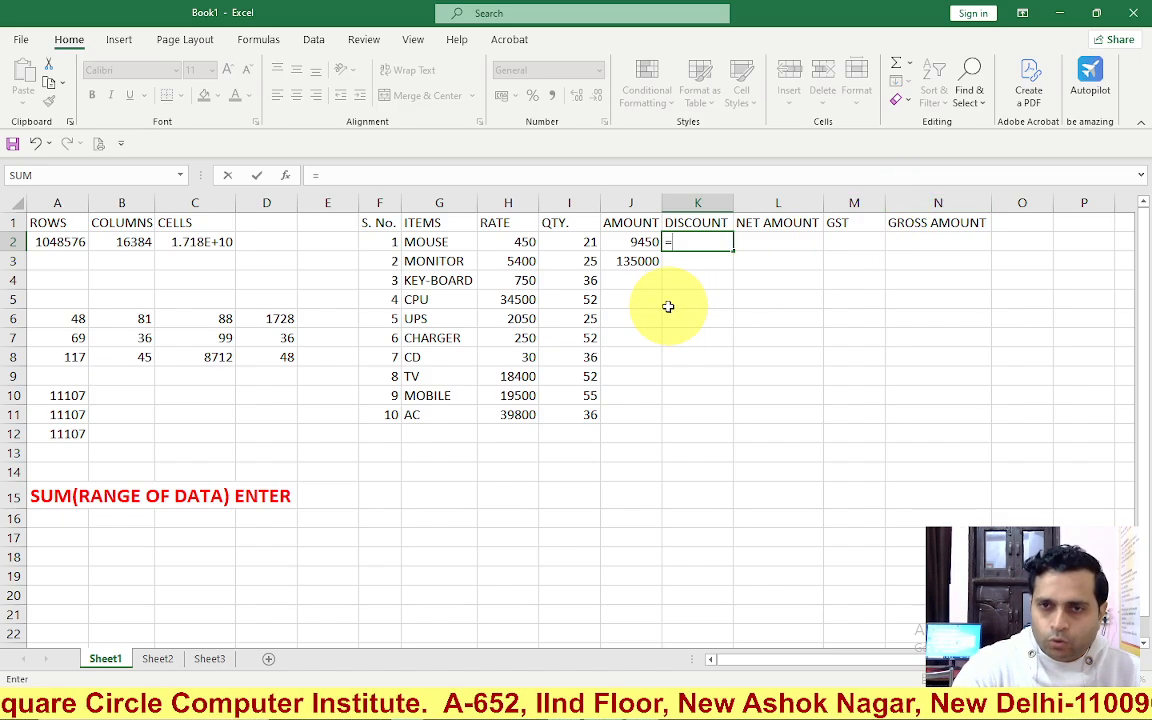
pyautogui.click(638, 242)
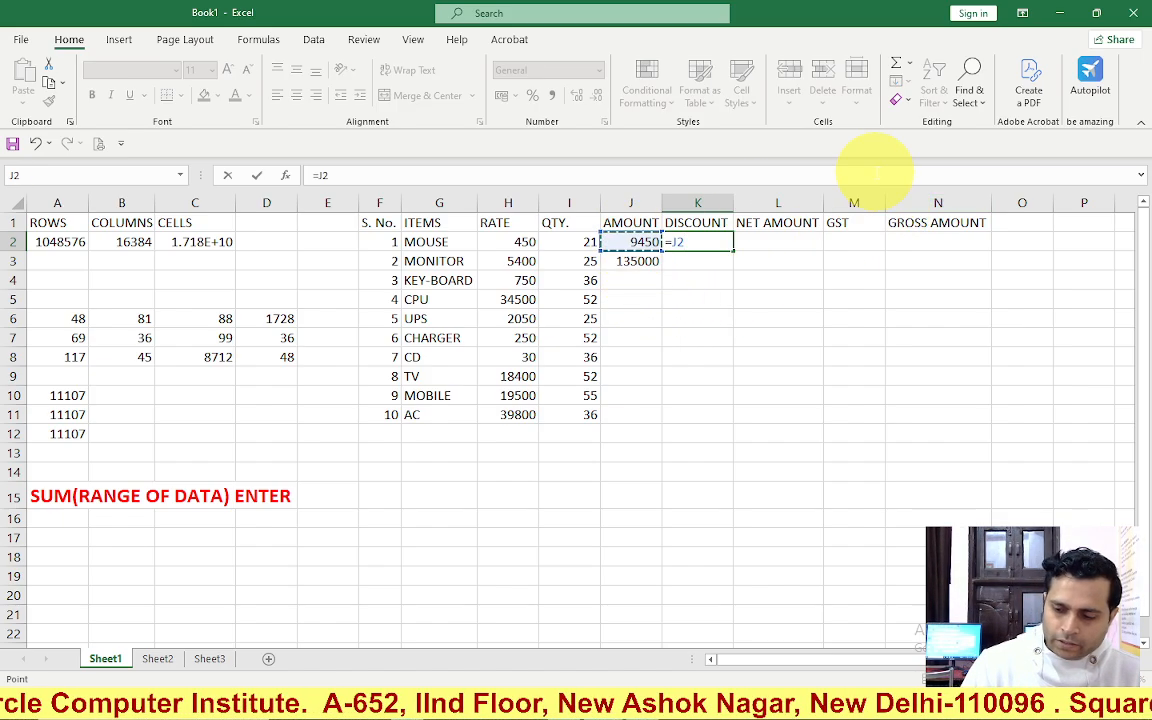
pyautogui.write('*')
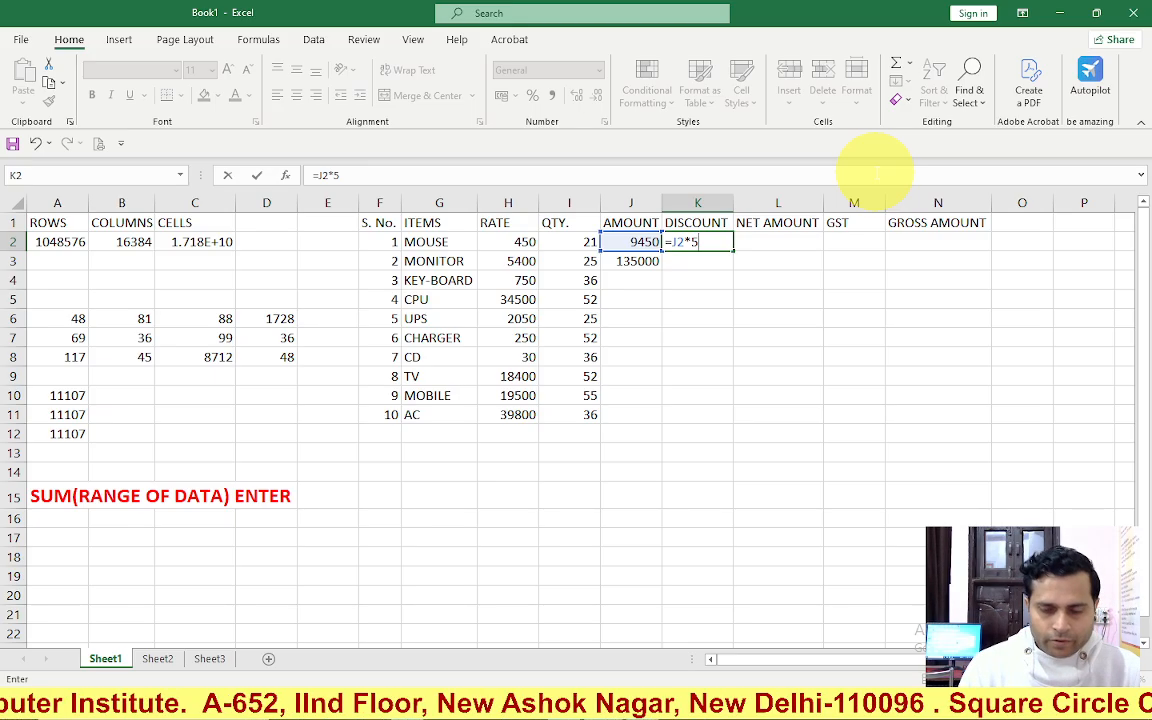
pyautogui.press('Return')
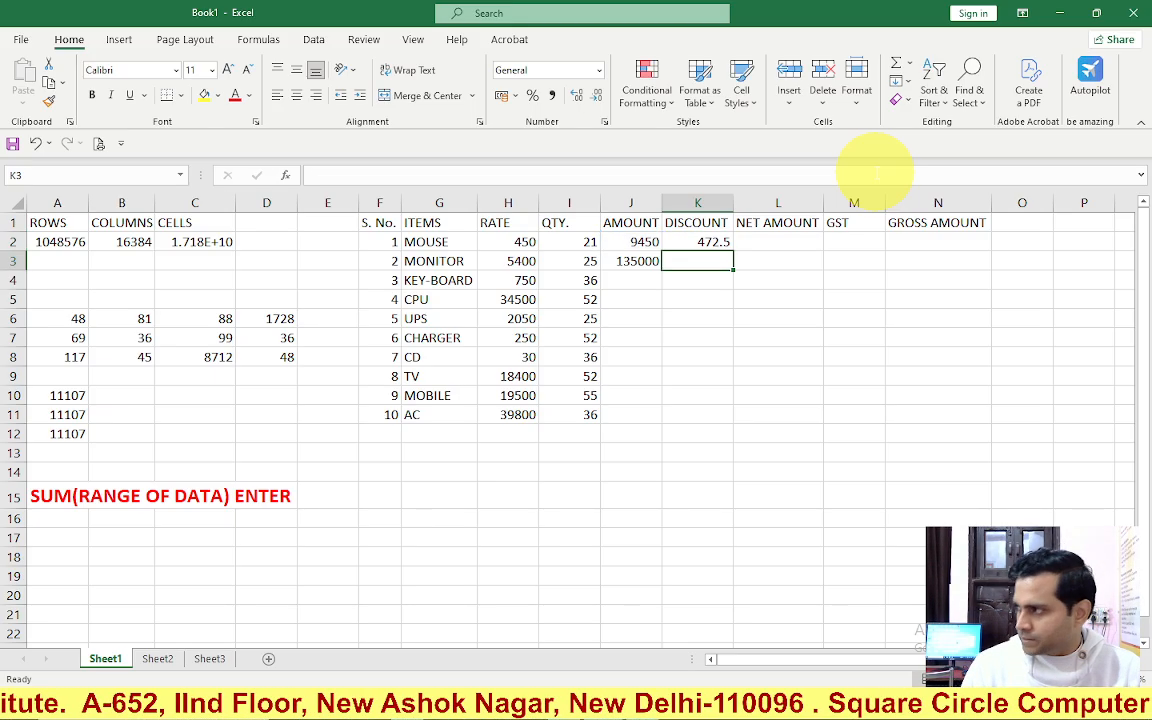
# Step: Calculate the MONITOR discount in K3 as 5% of its amount with the formula =J3*5%
pyautogui.write('=')
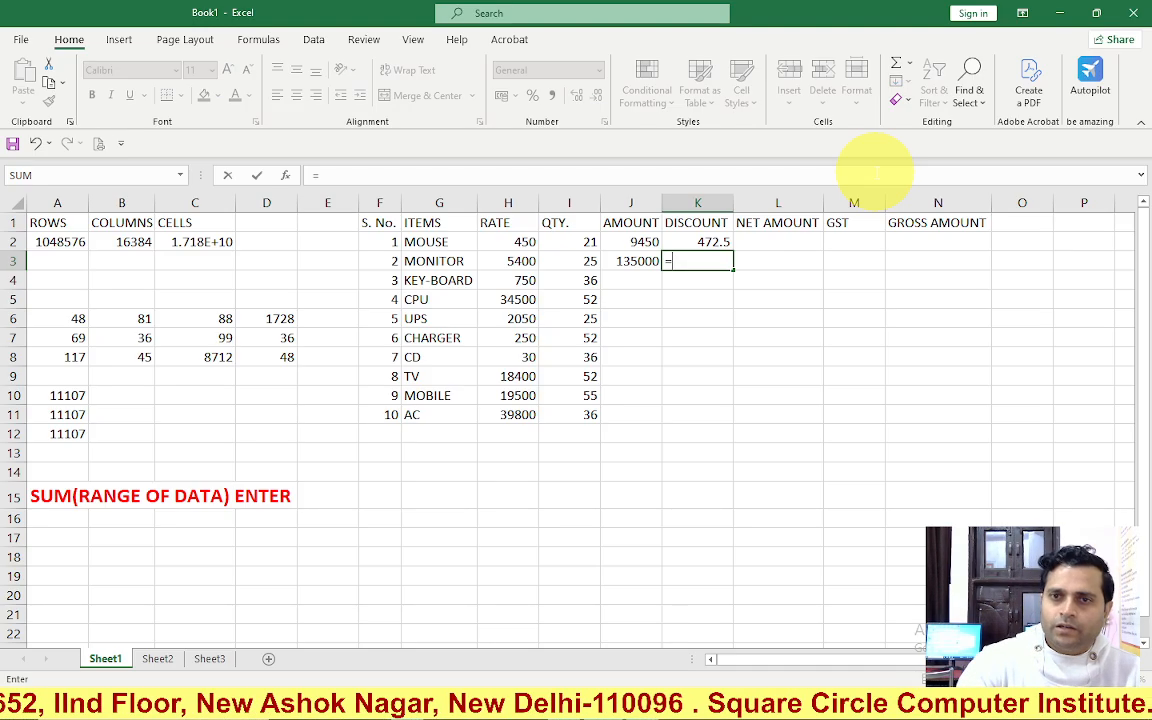
pyautogui.click(633, 261)
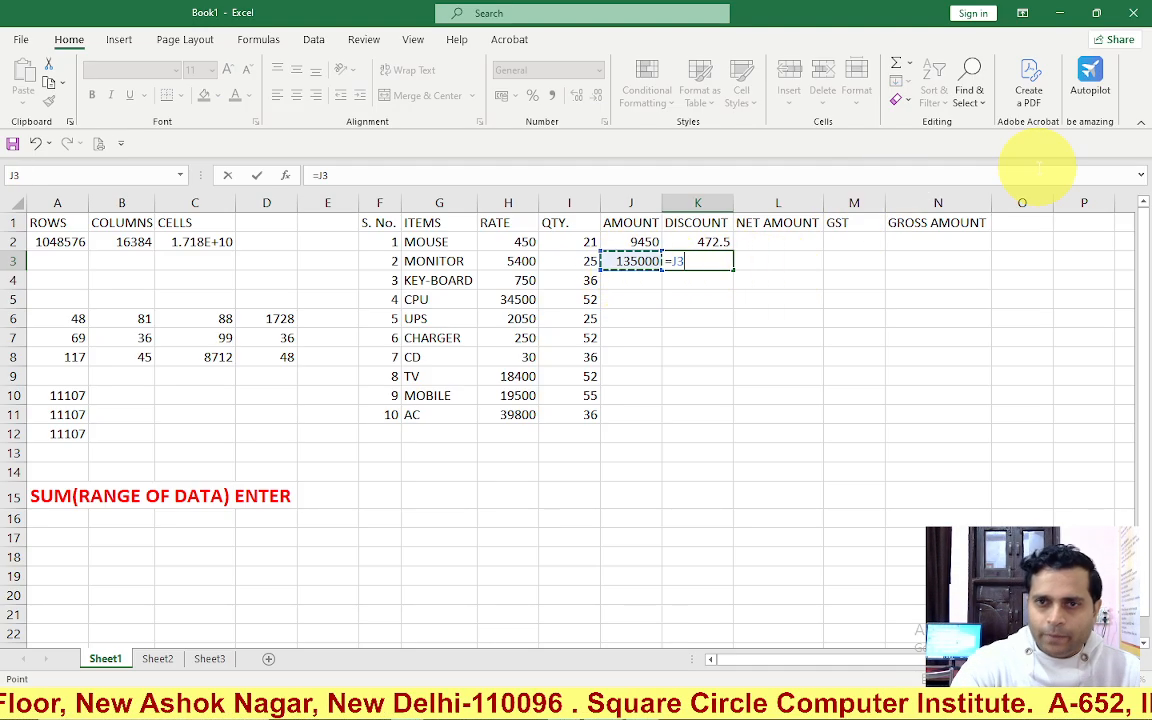
pyautogui.write('*')
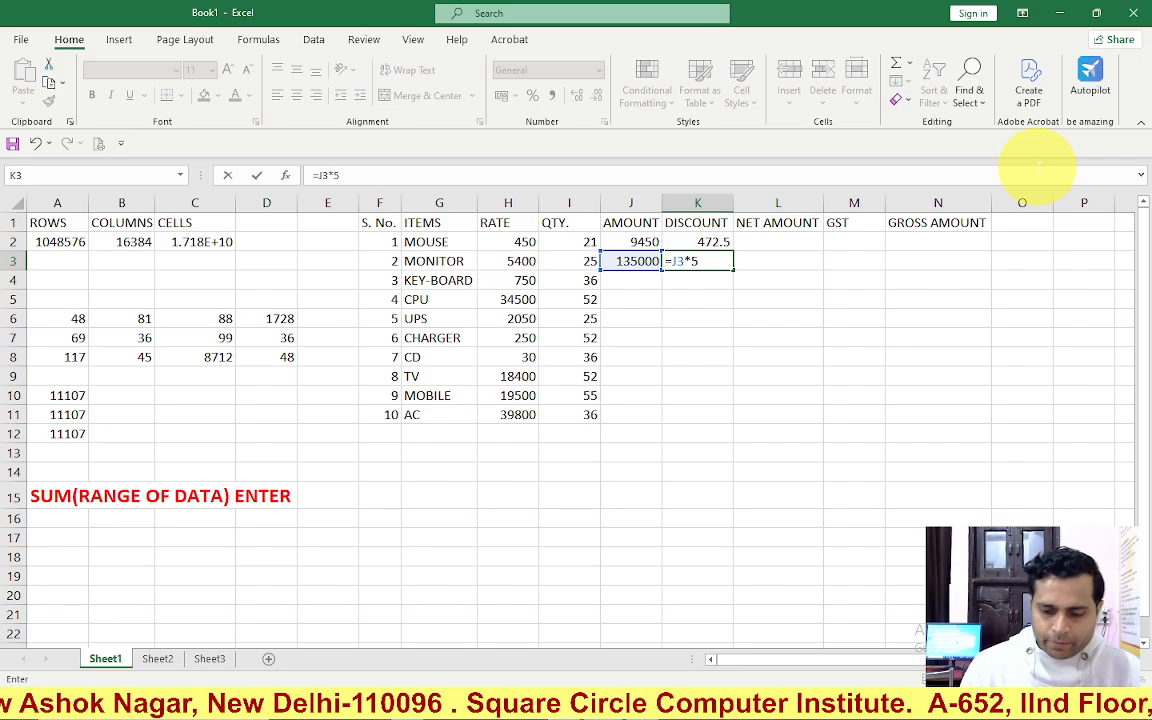
pyautogui.press('Return')
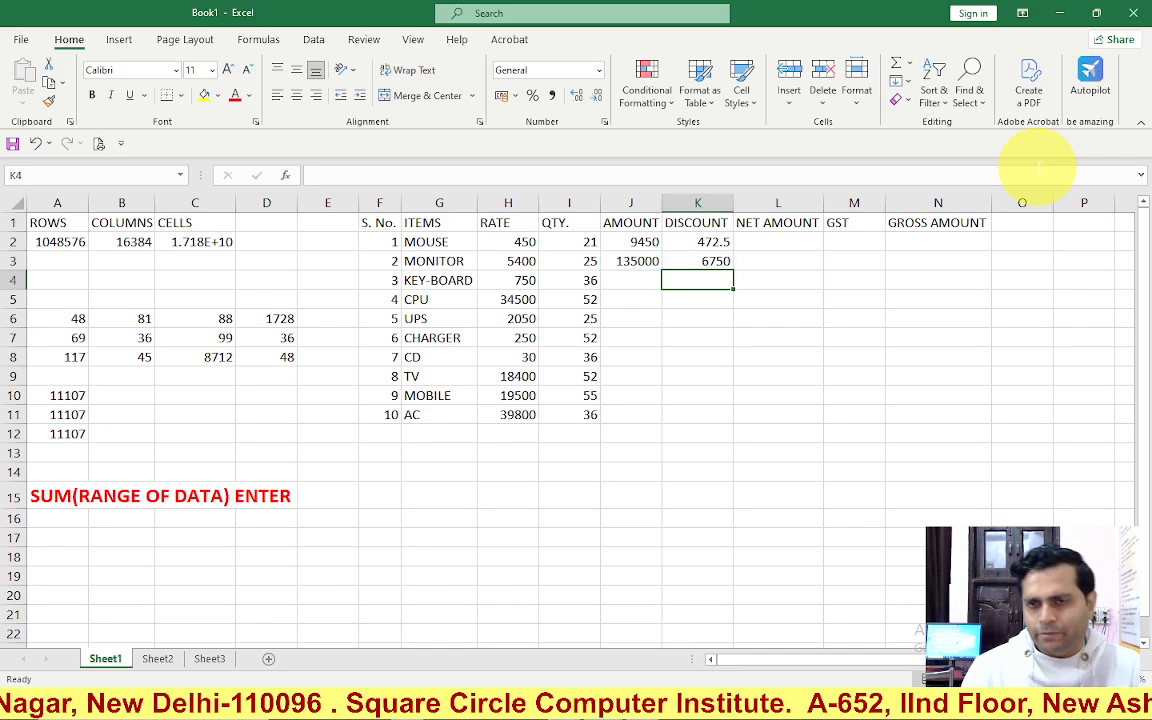
# Step: Calculate the MOUSE net amount in L2 by subtracting the discount from the amount with the formula =J2-K2
pyautogui.press('Up')
pyautogui.press('Up')
pyautogui.press('Right')
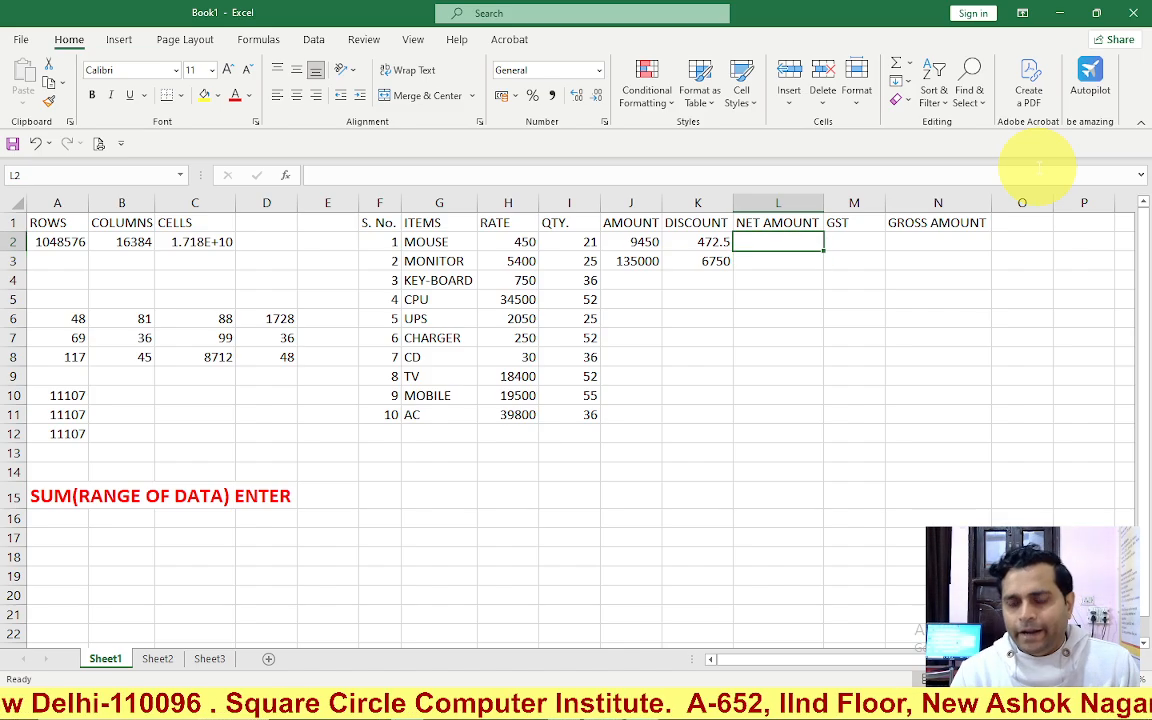
pyautogui.write('=')
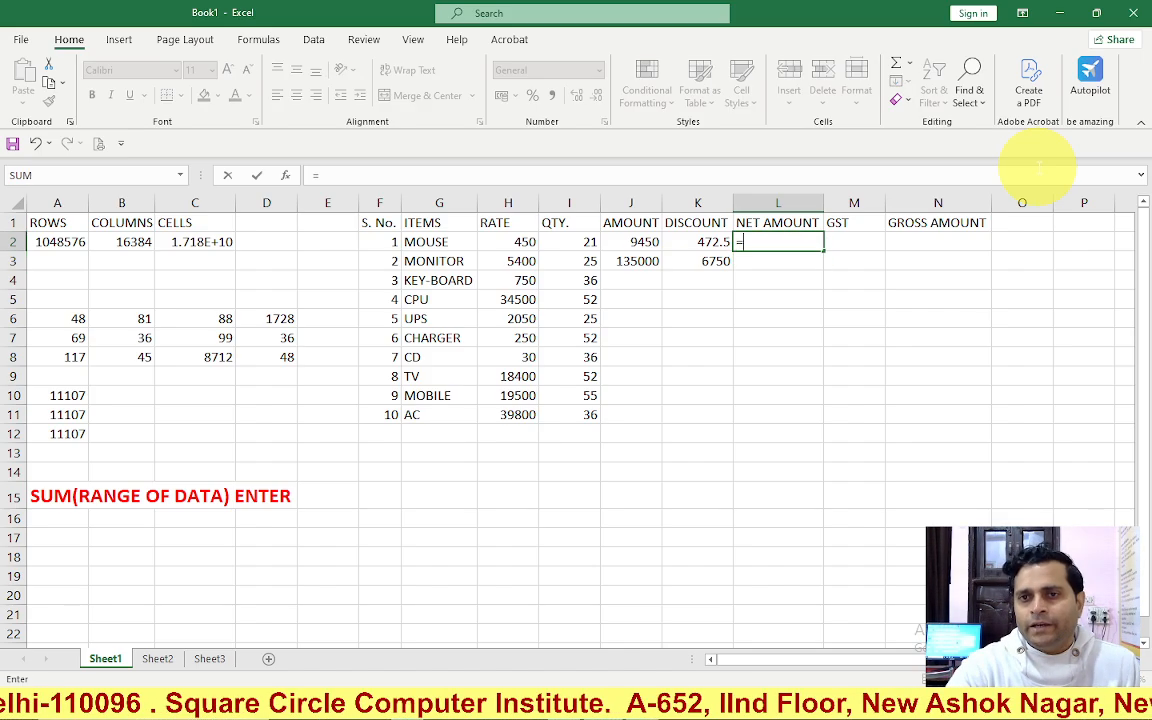
pyautogui.click(648, 243)
pyautogui.write('-')
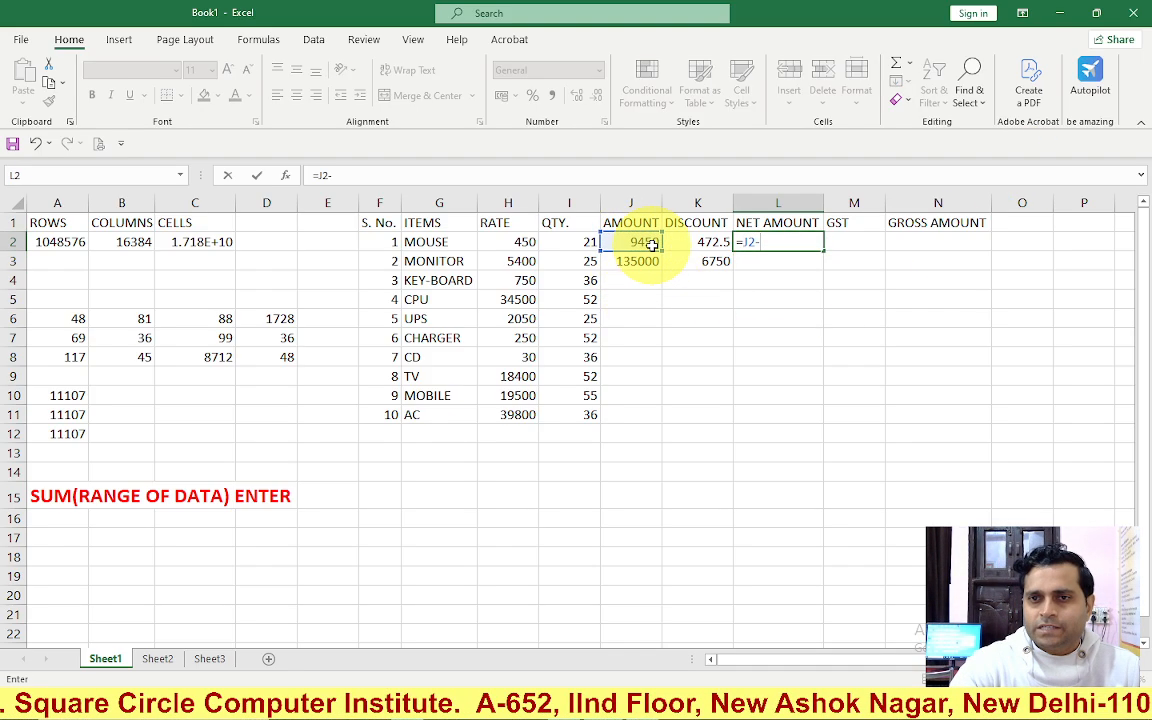
pyautogui.click(703, 242)
pyautogui.press('Return')
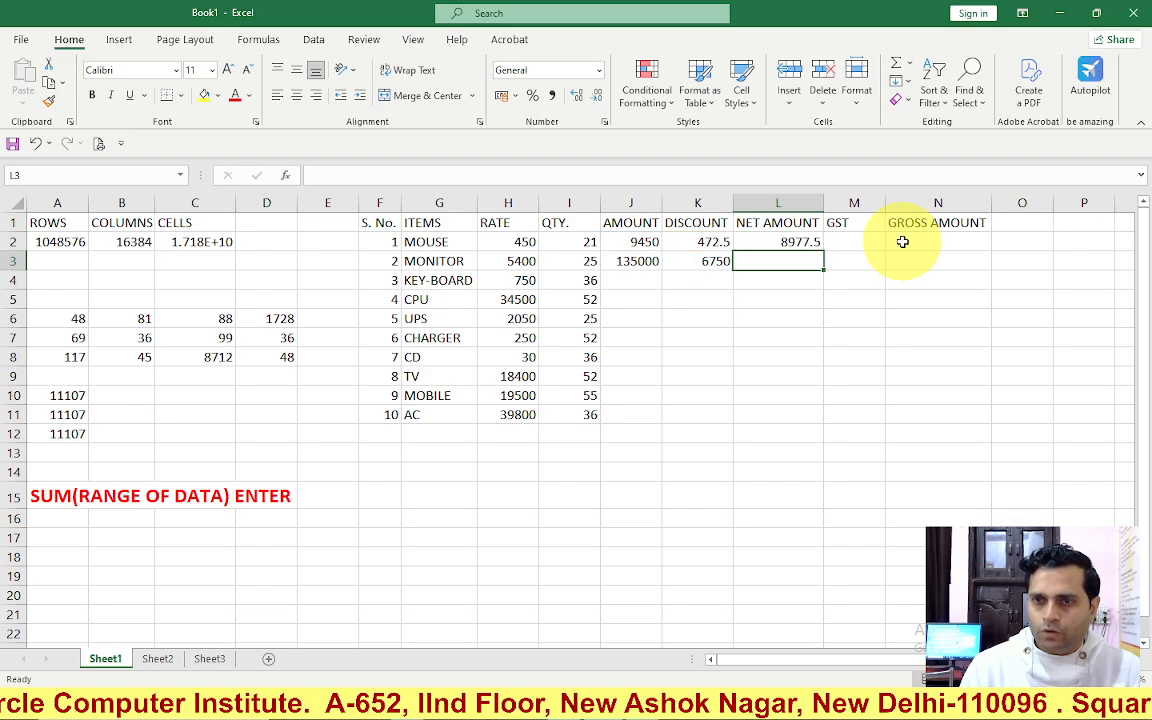
# Step: Calculate the MONITOR net amount in L3 with the formula =J3-K3
pyautogui.write('=')
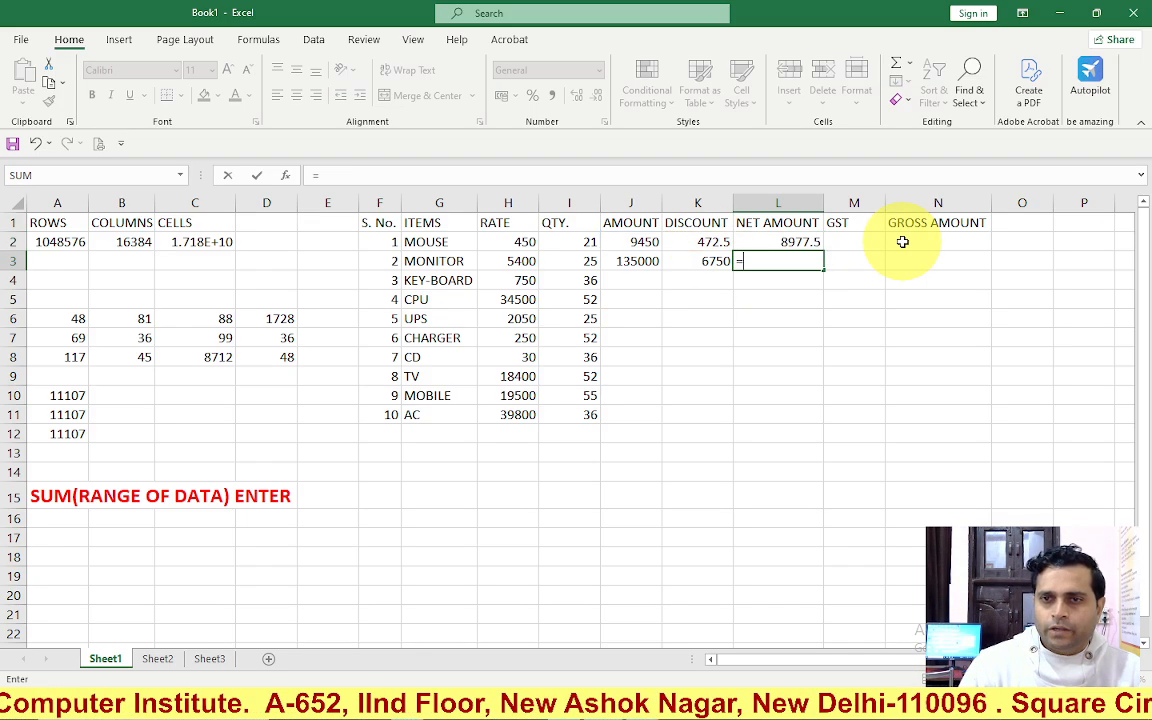
pyautogui.click(630, 263)
pyautogui.write('-')
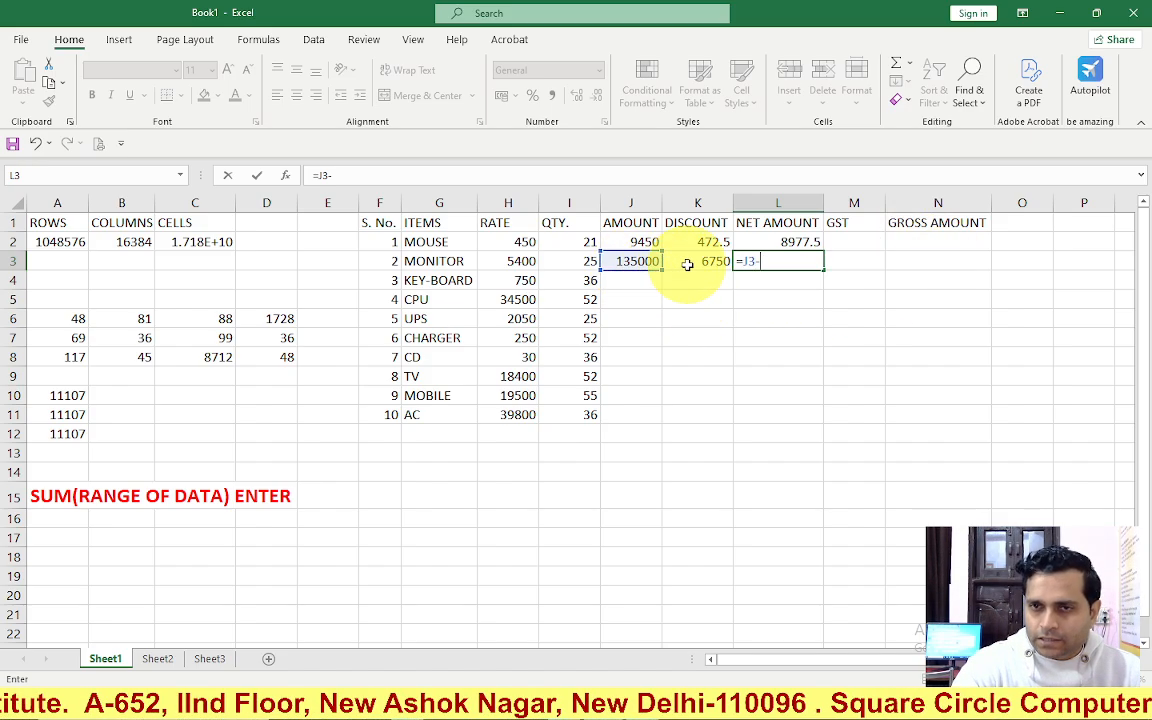
pyautogui.click(690, 261)
pyautogui.press('Return')
# Step: Add the tax rate to the GST heading in M1 so it reads GST(18%)
pyautogui.press('Up')
pyautogui.press('Up')
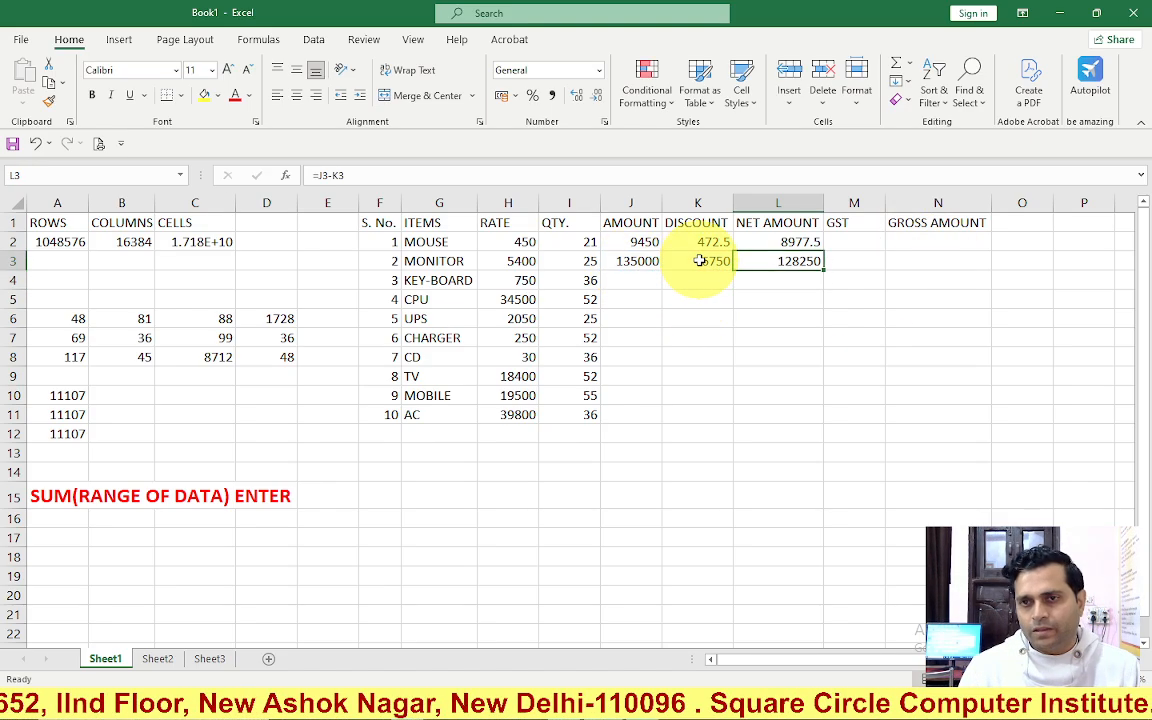
pyautogui.press('Right')
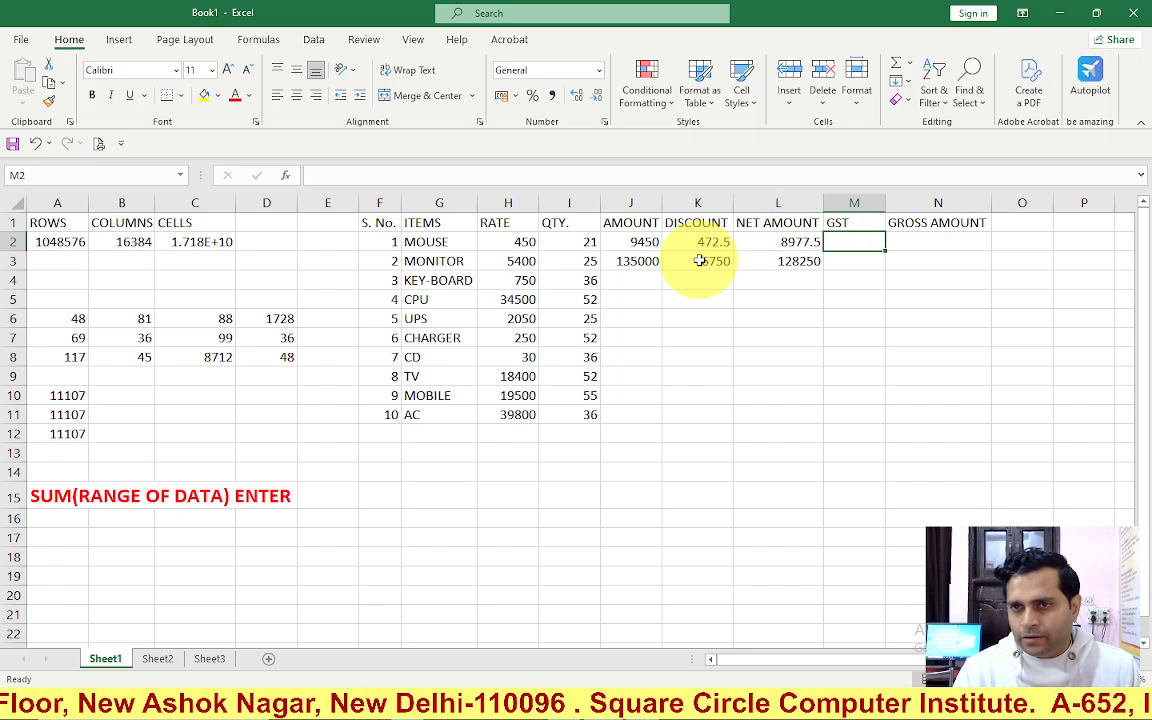
pyautogui.press('Up')
pyautogui.press('F2')
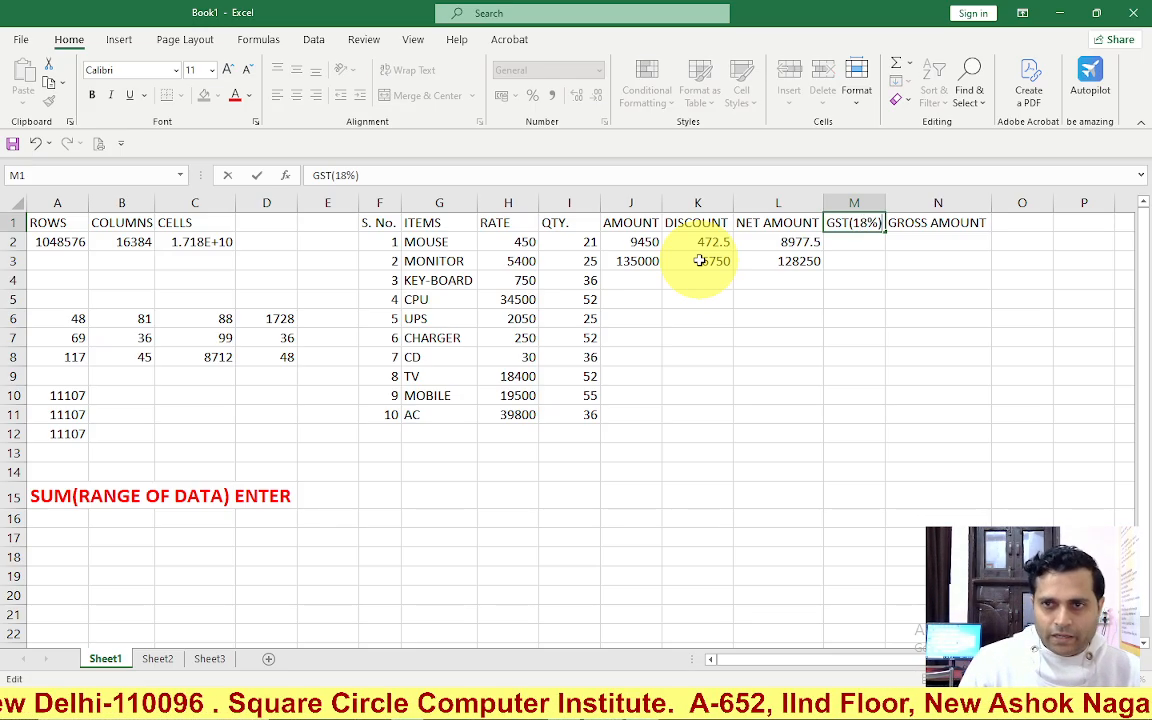
pyautogui.press('Return')
# Step: Change the heading in K1 to DISCOUNT(5%) and auto-fit column K to its width
pyautogui.press('Up')
pyautogui.press('Left')
pyautogui.press('Left')
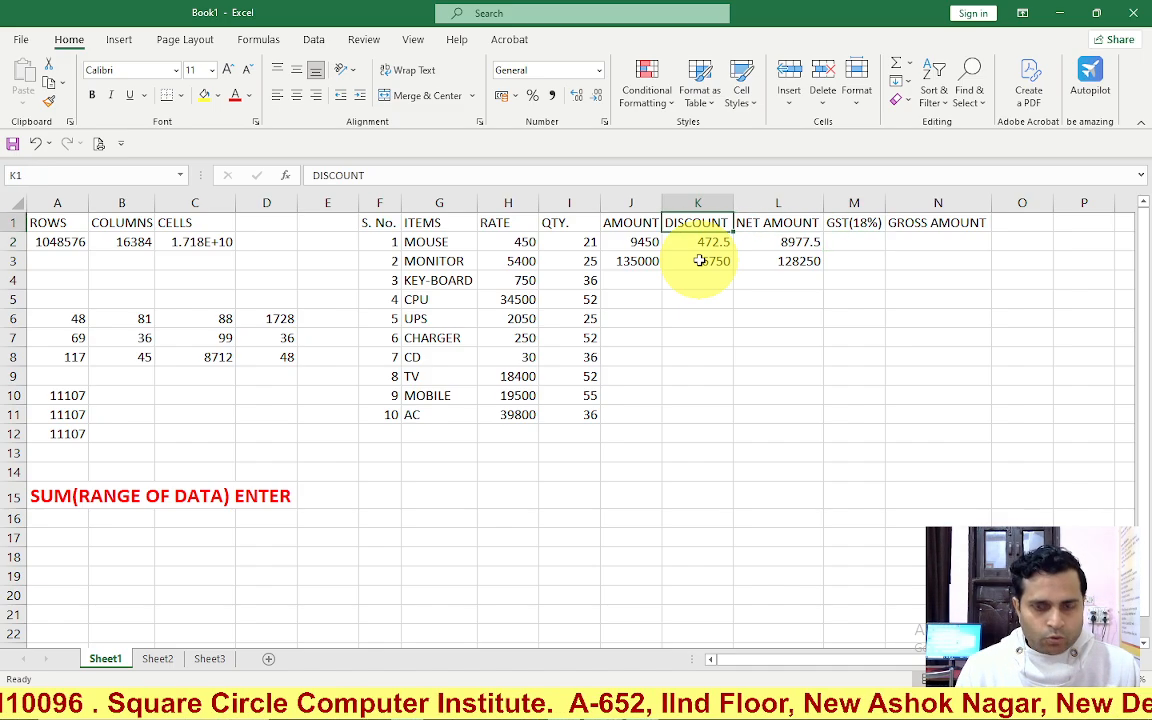
pyautogui.press('F2')
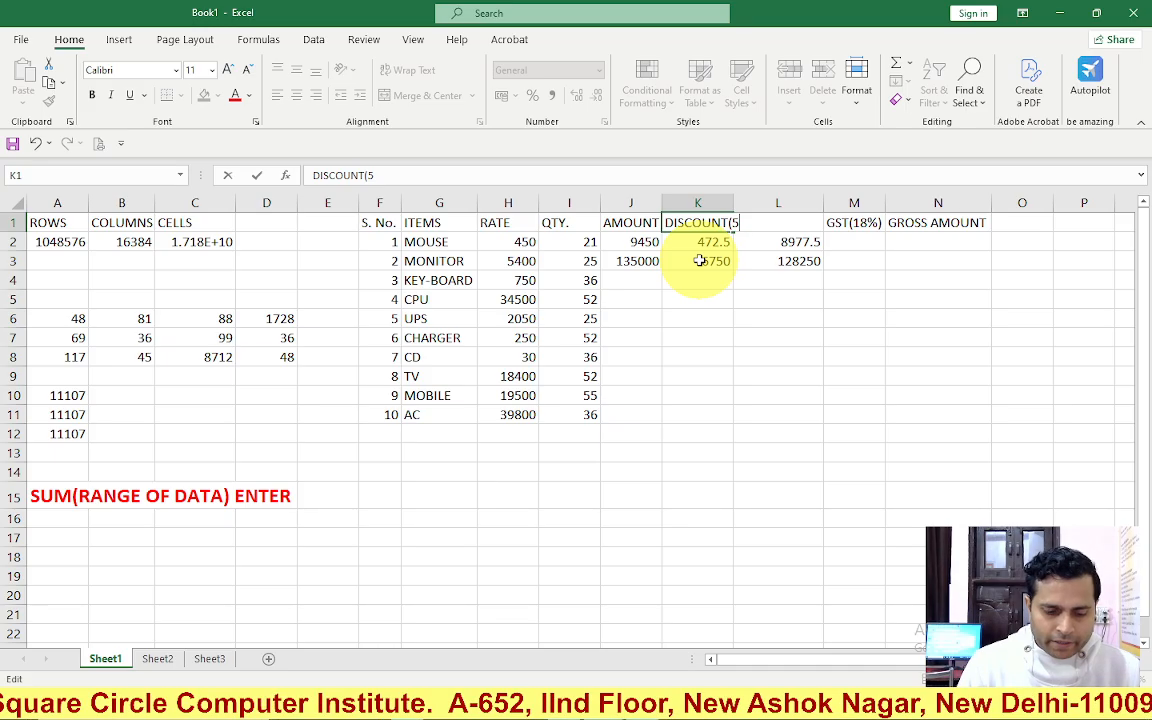
pyautogui.press('Return')
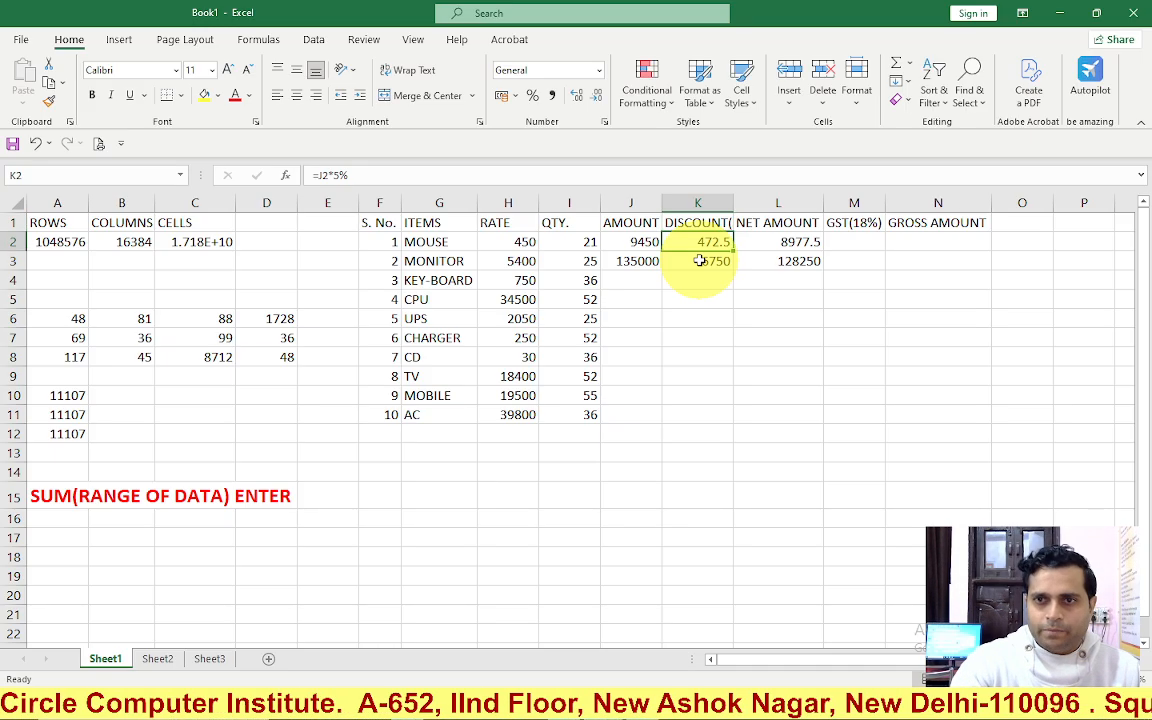
pyautogui.doubleClick(736, 208)
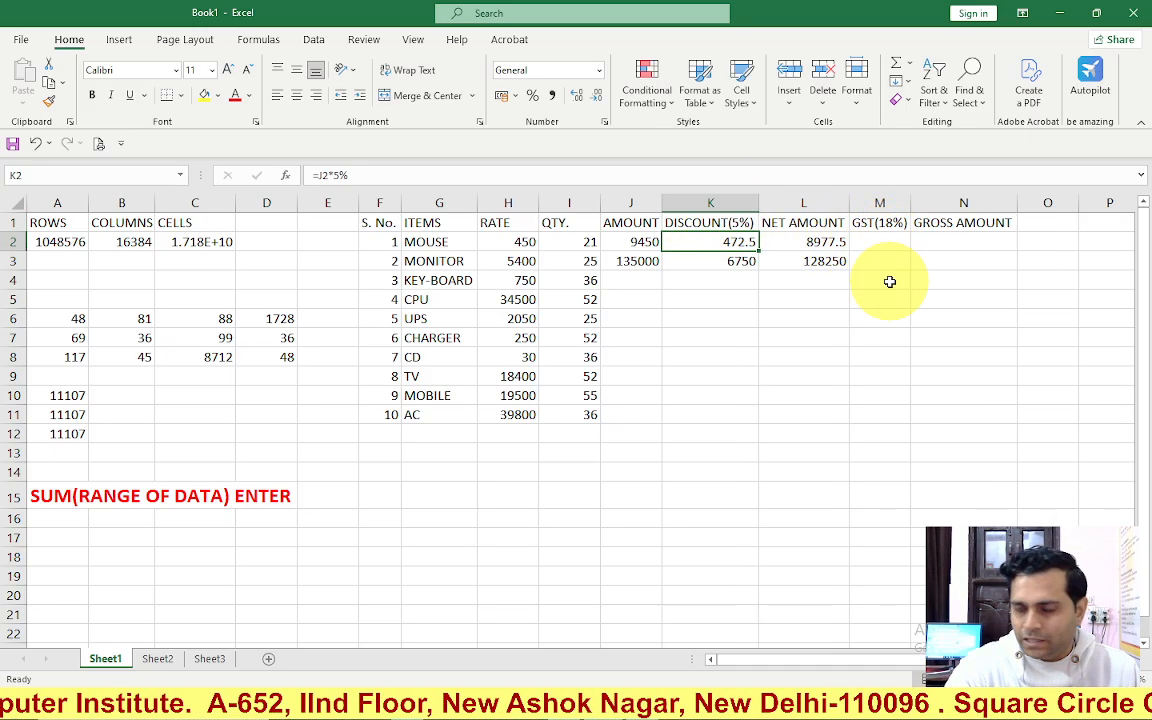
# Step: Examine the discount cells, the empty GST cells and the list of items that the tax rate applies to
pyautogui.click(810, 330)
pyautogui.moveTo(733, 240); pyautogui.dragTo(735, 258)
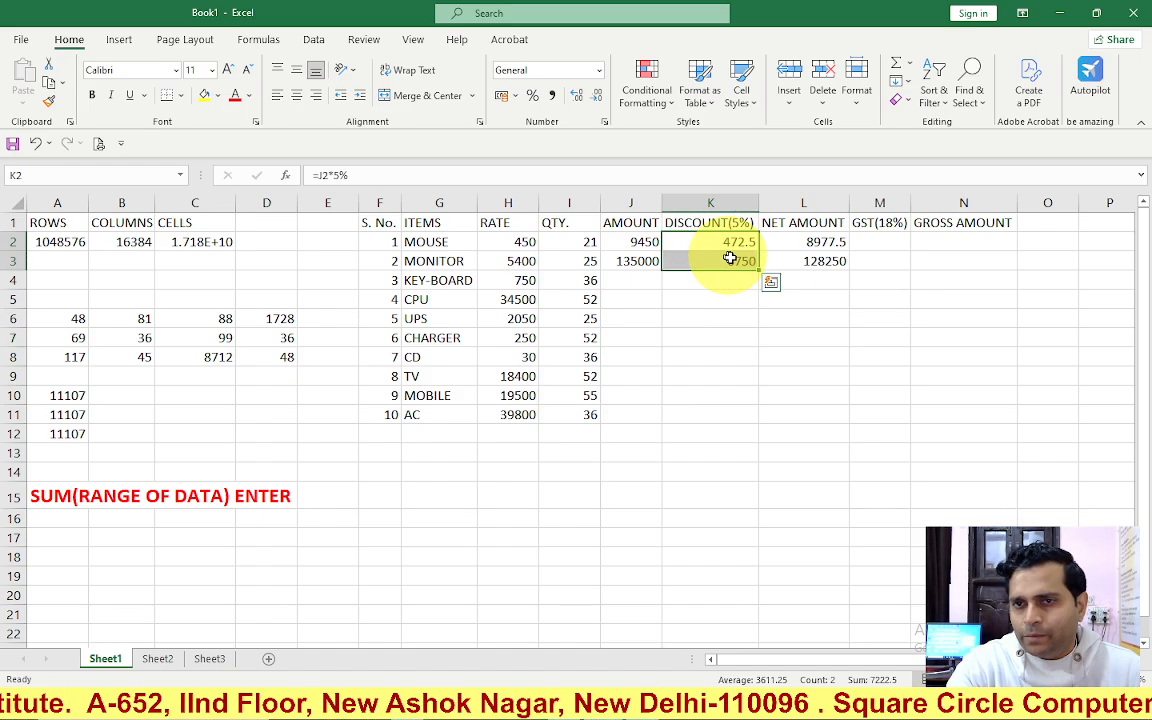
pyautogui.click(897, 279)
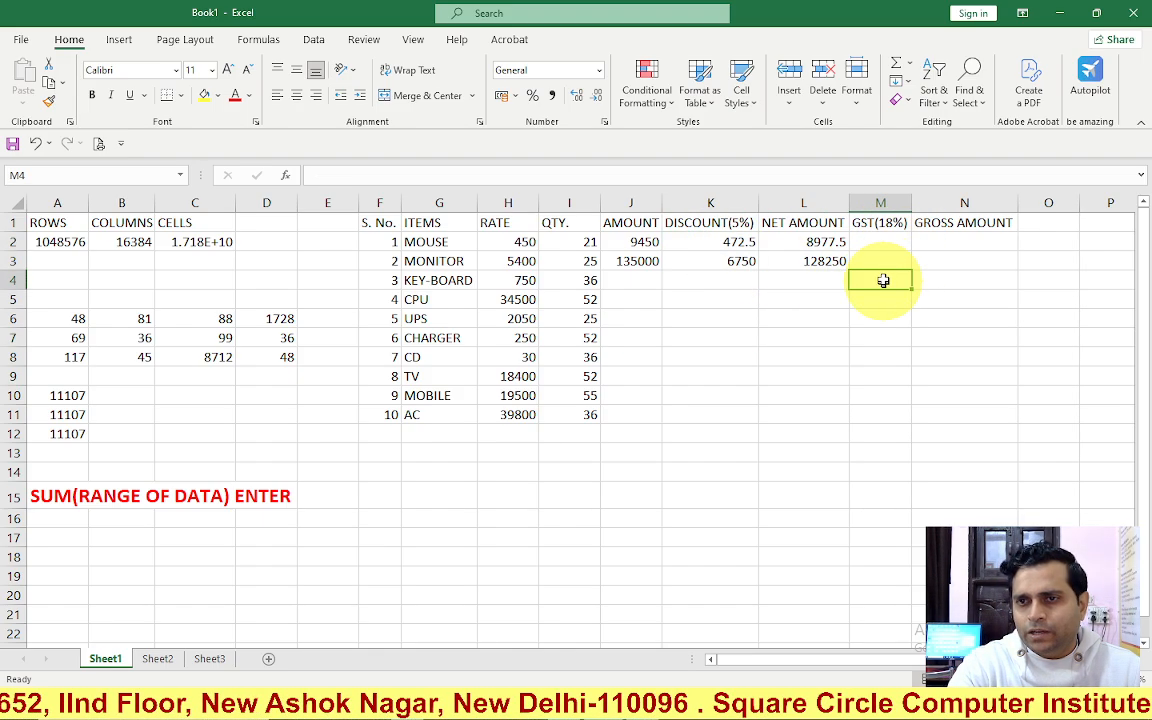
pyautogui.moveTo(882, 242); pyautogui.dragTo(883, 260)
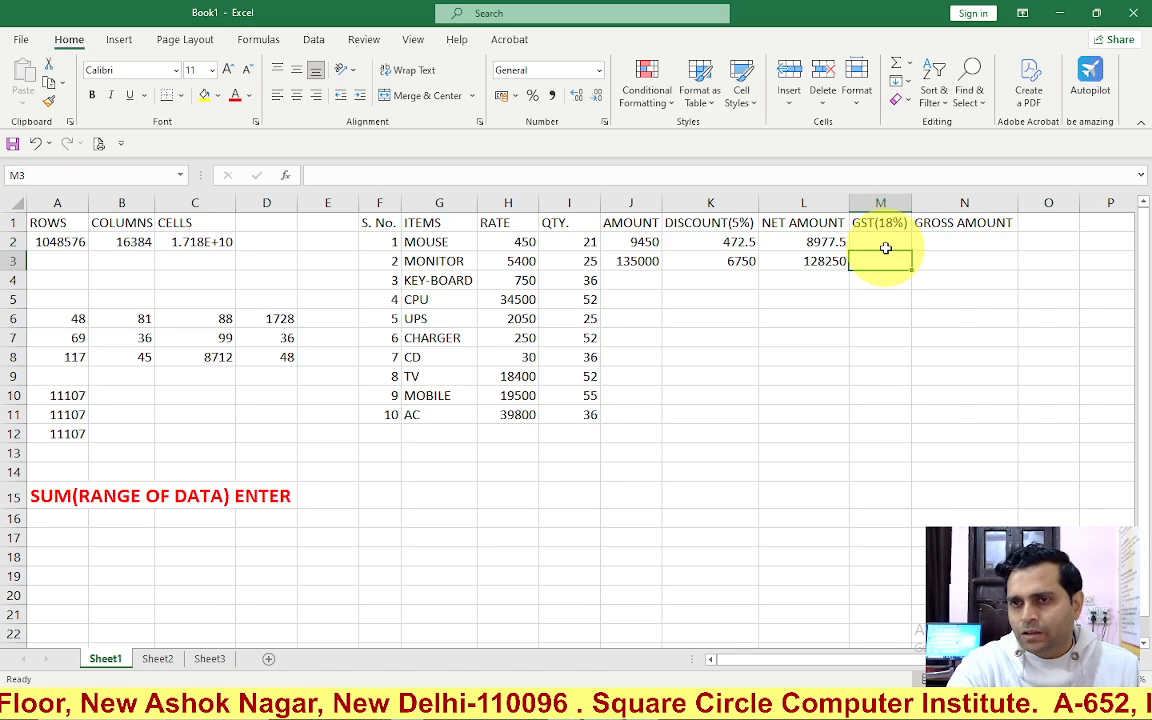
pyautogui.click(885, 244)
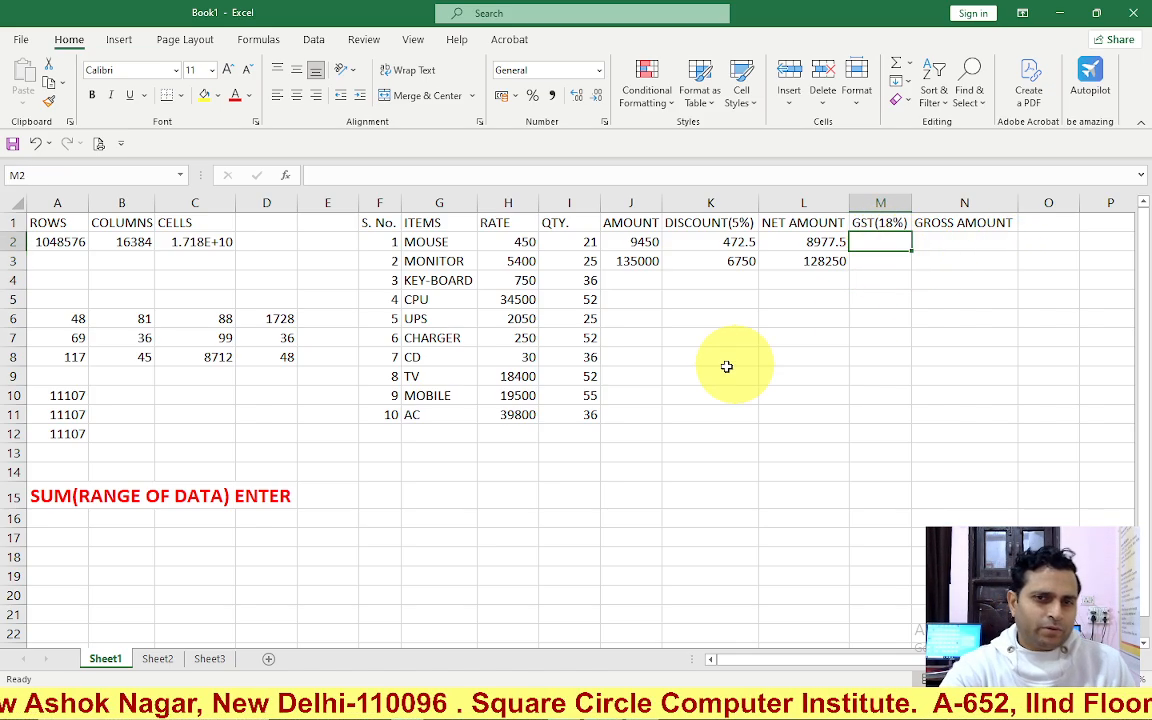
pyautogui.click(514, 375)
pyautogui.moveTo(445, 243); pyautogui.dragTo(443, 414)
pyautogui.click(887, 241)
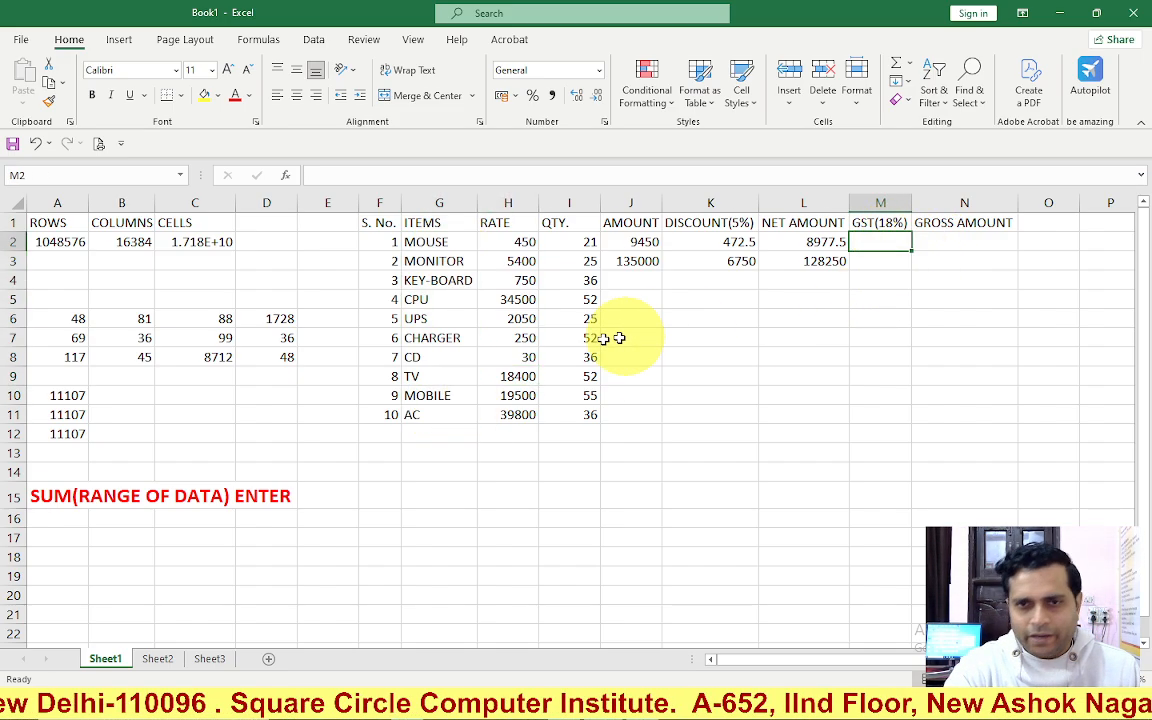
pyautogui.click(954, 395)
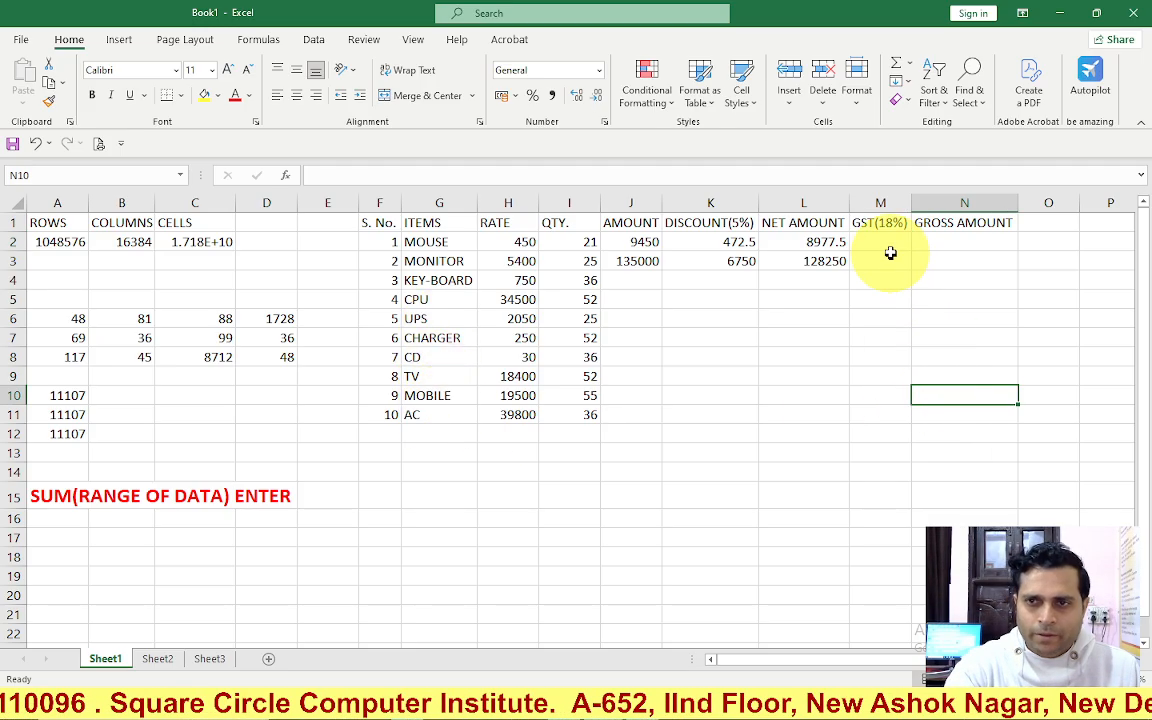
pyautogui.click(882, 244)
pyautogui.click(880, 282)
# Step: Calculate the MOUSE GST in M2 as 18% of the net amount with the formula =L2*18%
pyautogui.click(881, 240)
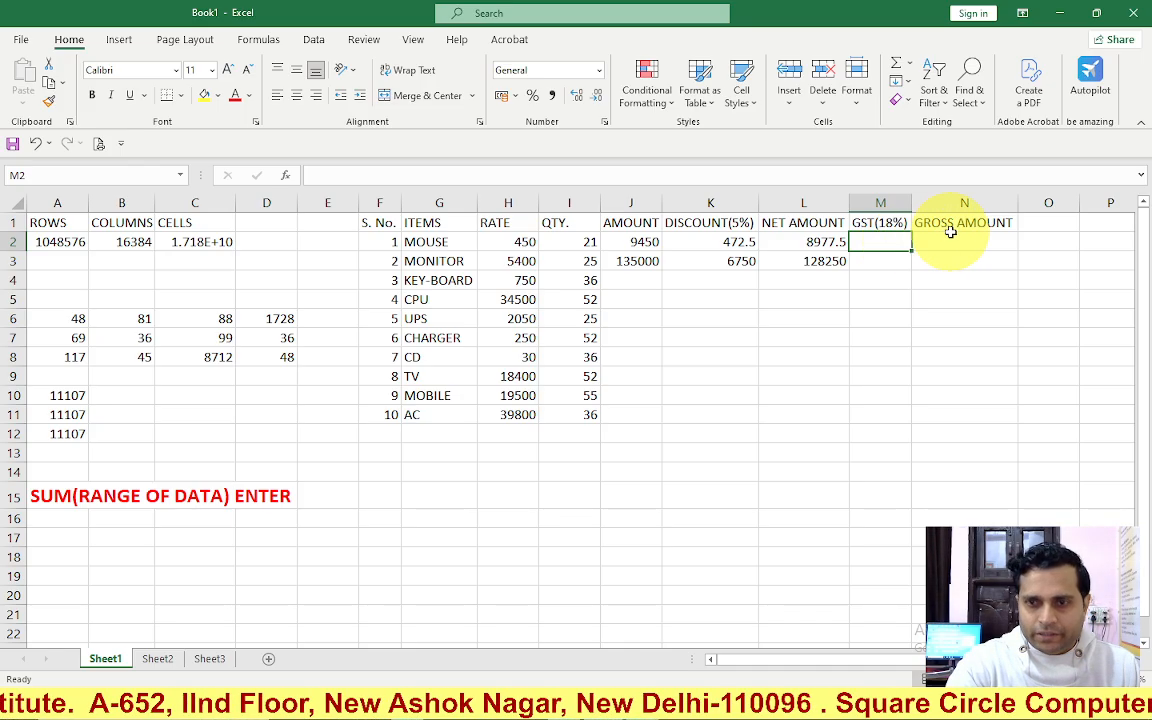
pyautogui.write('=')
pyautogui.click(815, 245)
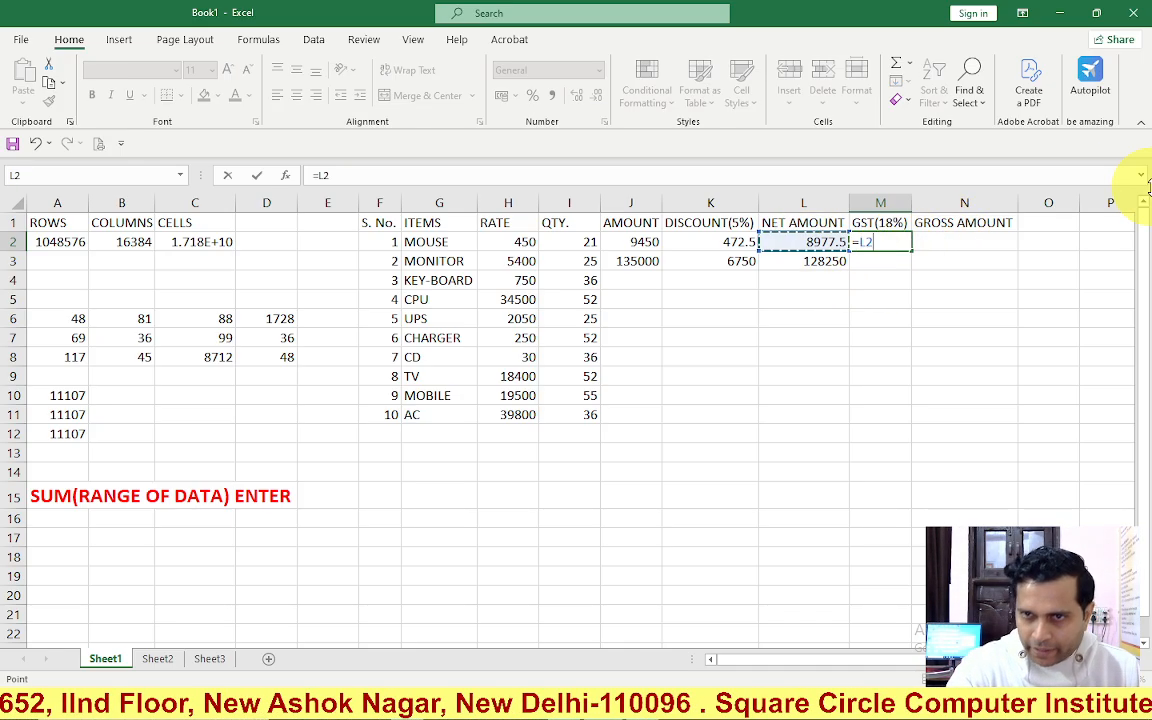
pyautogui.write('*18%')
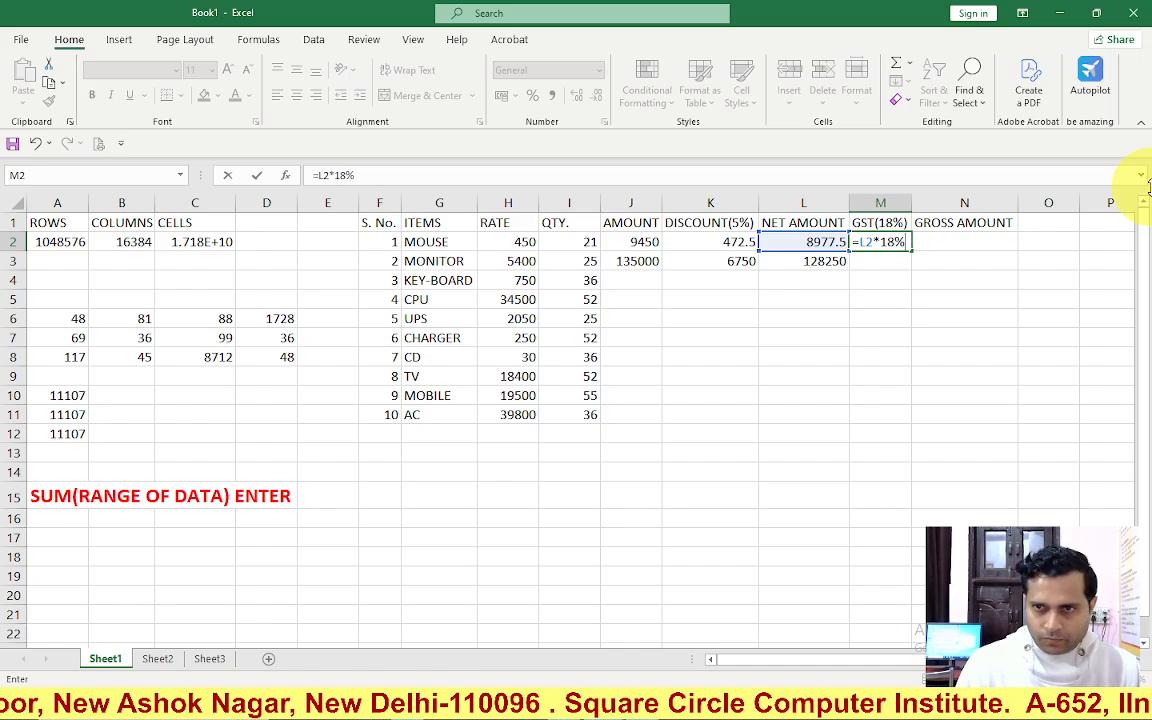
pyautogui.press('Return')
# Step: Calculate the MONITOR GST in M3 with the formula =L3*18%
pyautogui.write('=')
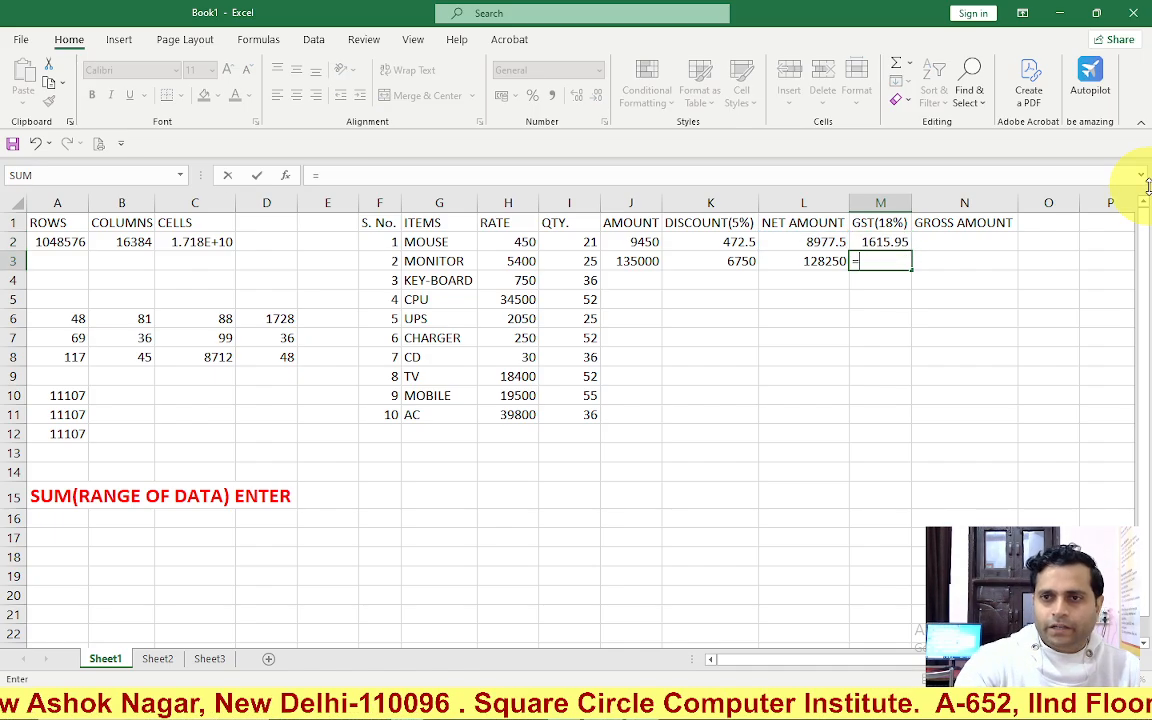
pyautogui.click(805, 261)
pyautogui.write('*')
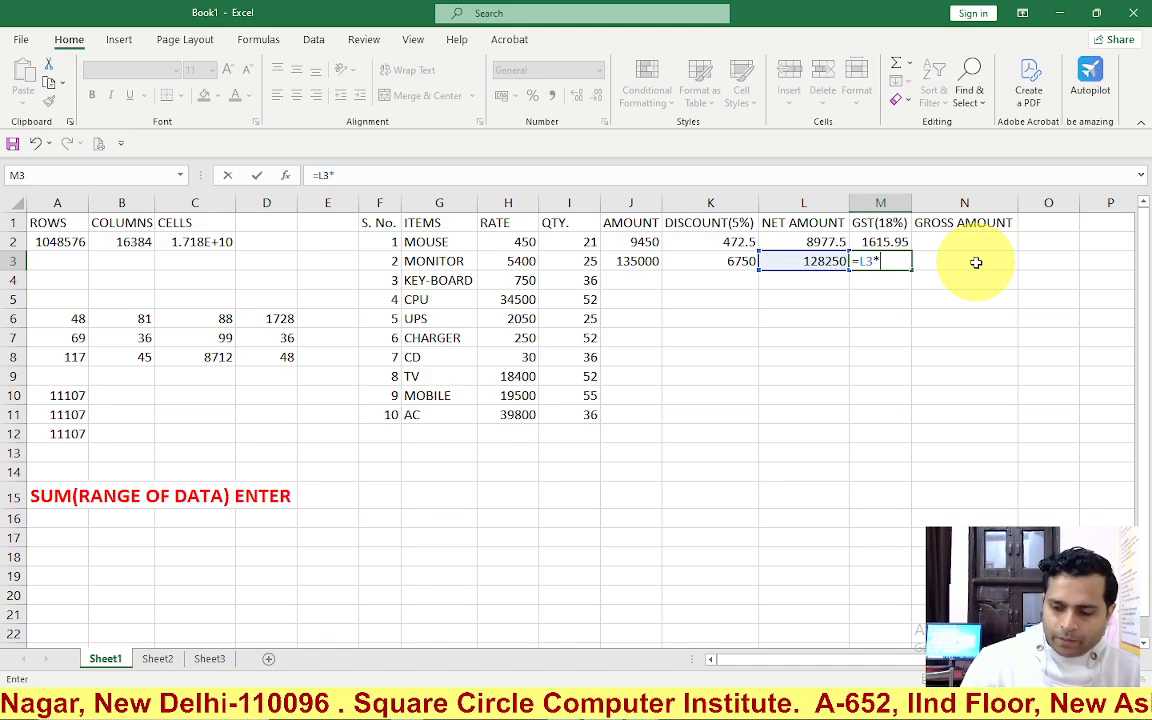
pyautogui.press('Return')
# Step: Calculate the MOUSE gross amount in N2 by adding GST to the net amount with the formula =L2+M2
pyautogui.press('Right')
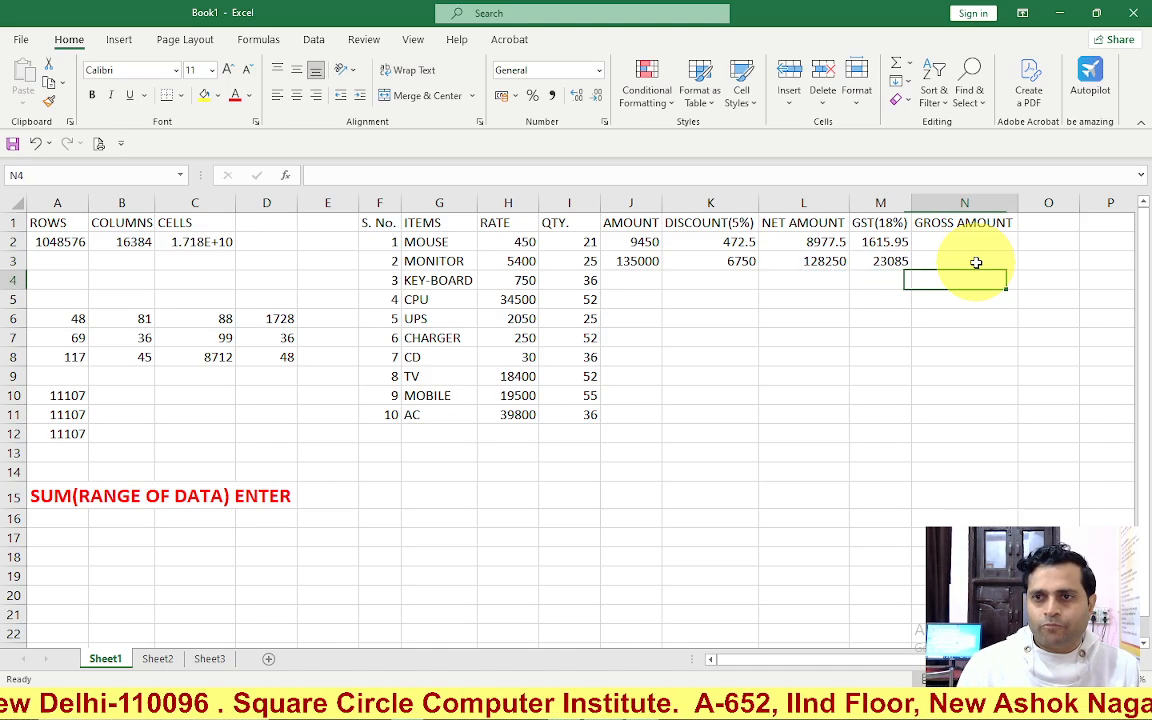
pyautogui.press('Up')
pyautogui.press('Up')
pyautogui.write('=')
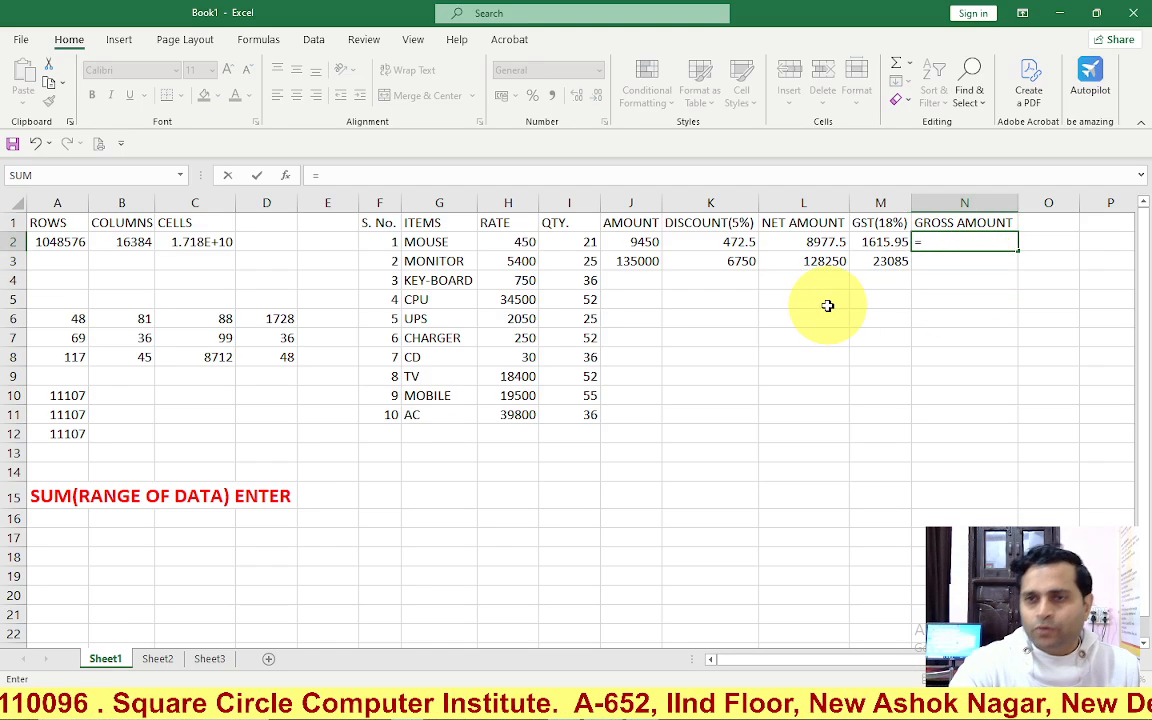
pyautogui.click(813, 242)
pyautogui.write('+')
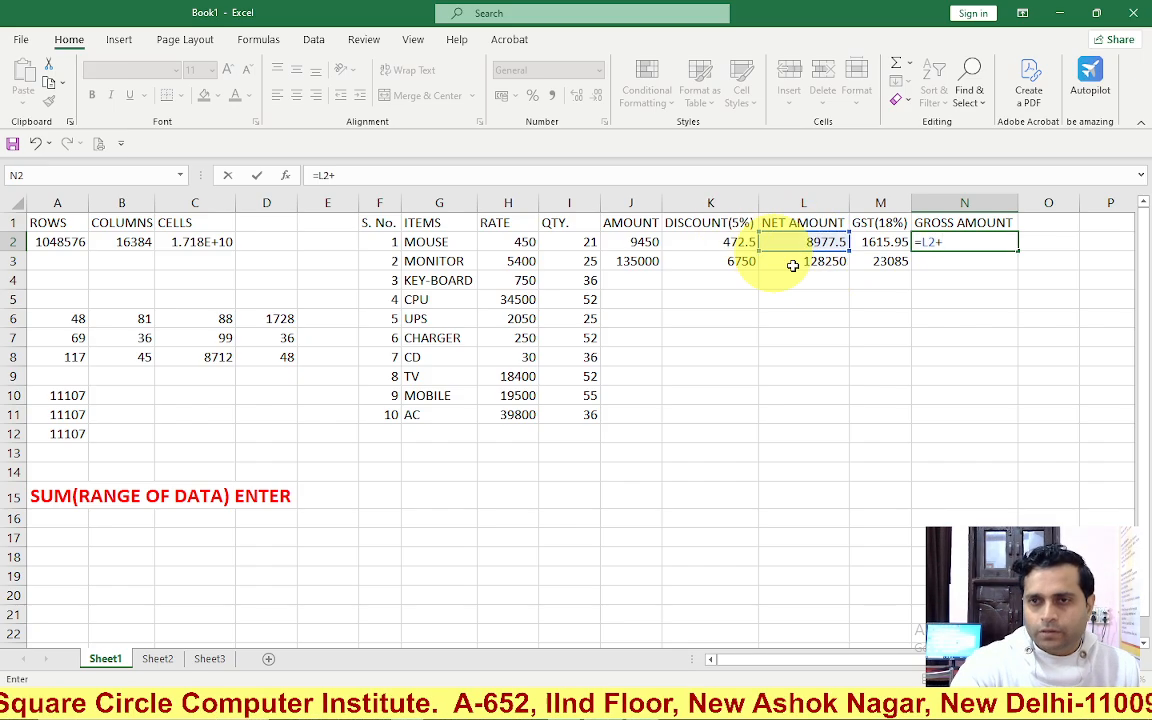
pyautogui.click(877, 244)
pyautogui.press('Return')
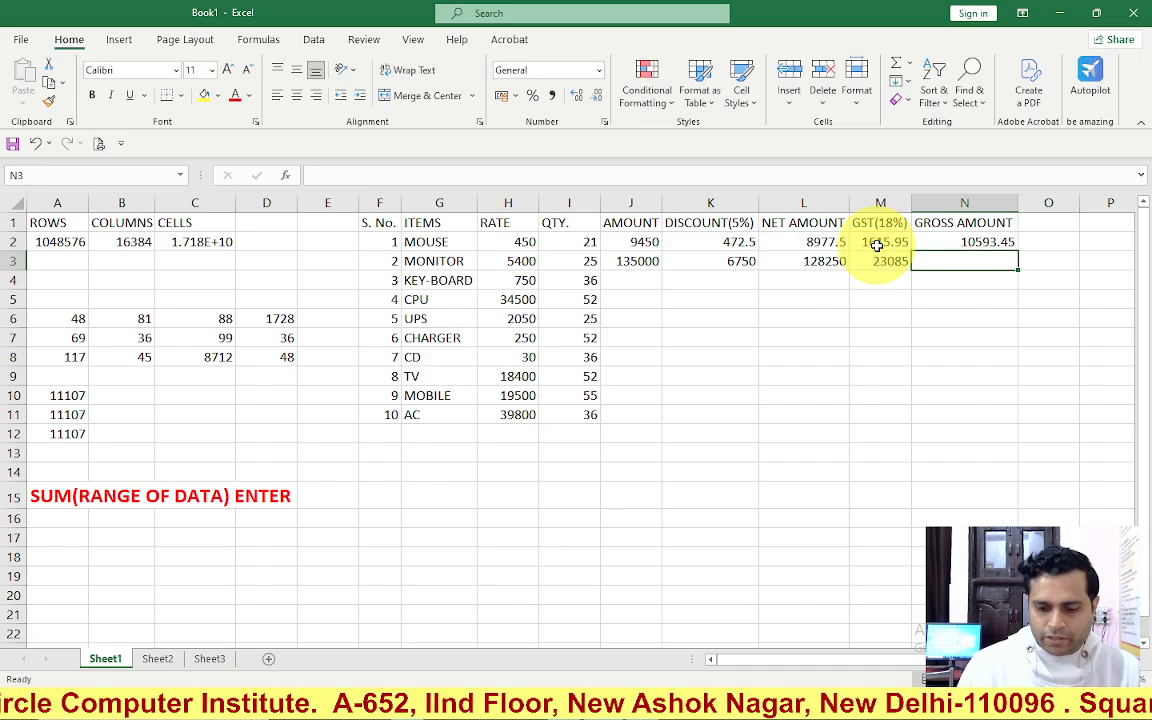
# Step: Calculate the MONITOR gross amount in N3 with the formula =L3+M3, and return to cell A1
pyautogui.write('=')
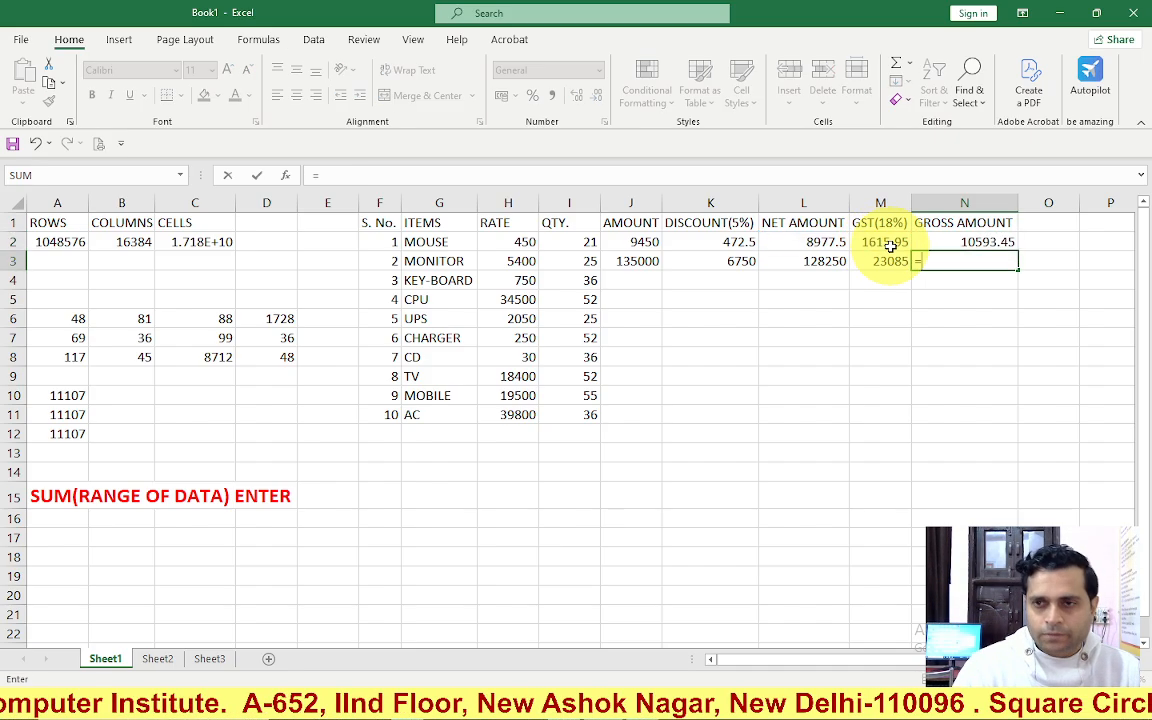
pyautogui.click(805, 263)
pyautogui.write('+')
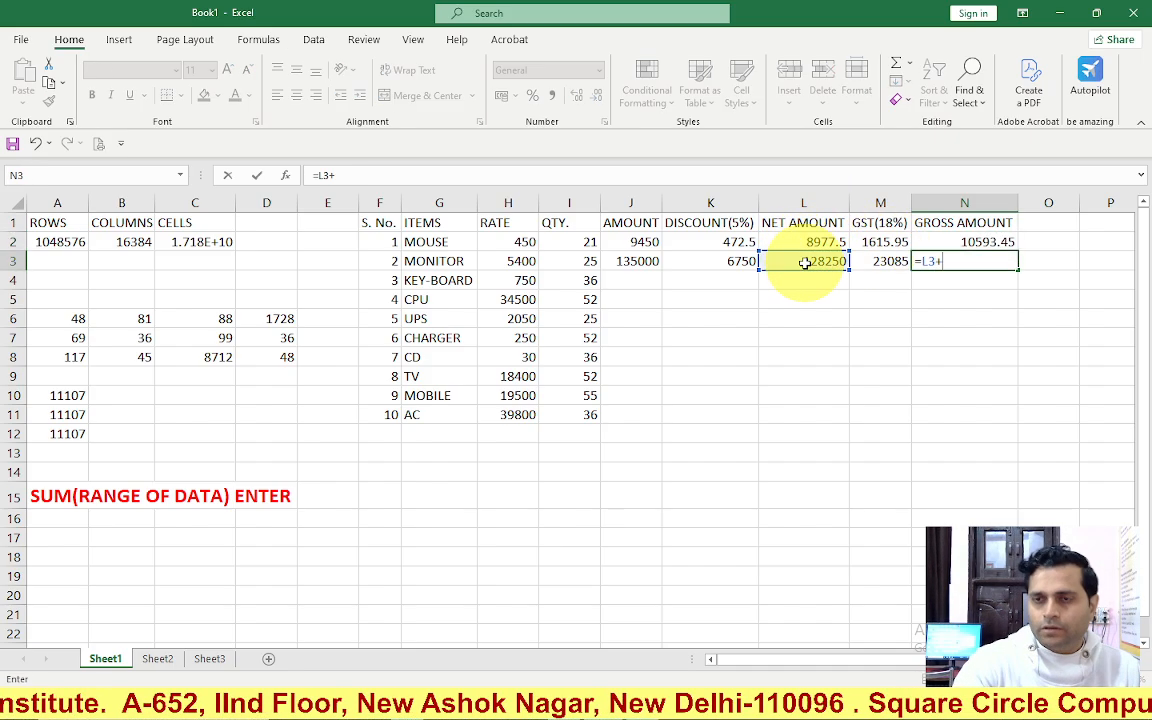
pyautogui.click(877, 262)
pyautogui.press('Return')
pyautogui.hotkey('ctrl', 'Home')
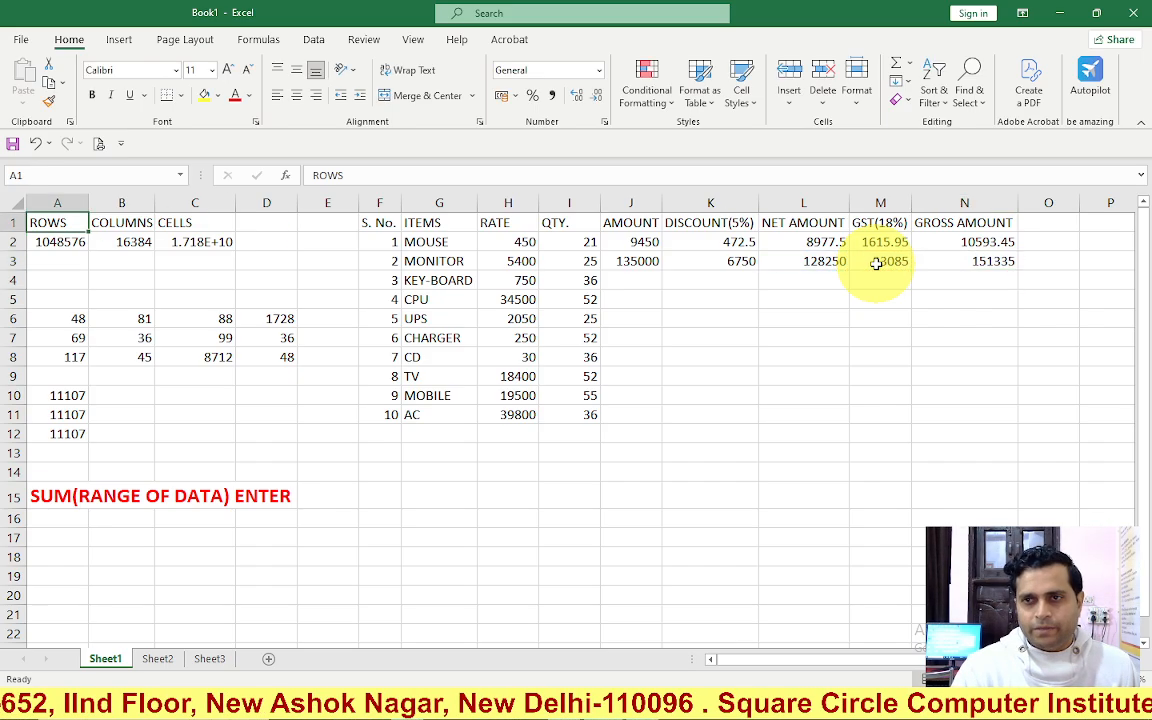
# Step: Enter the formula notes AMOUNT=RATE*QTY in A16 and DISCOUNT=AMOUNT*5% in A17
pyautogui.click(62, 517)
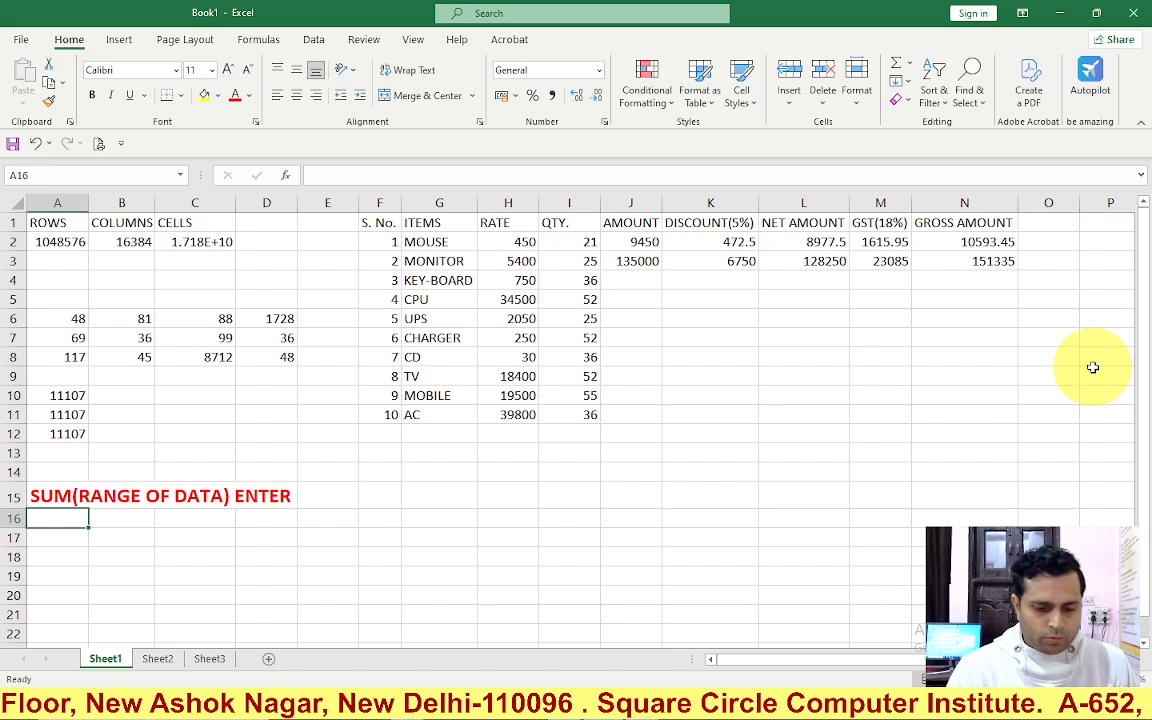
pyautogui.write('AMOUNT=RATE*QTY')
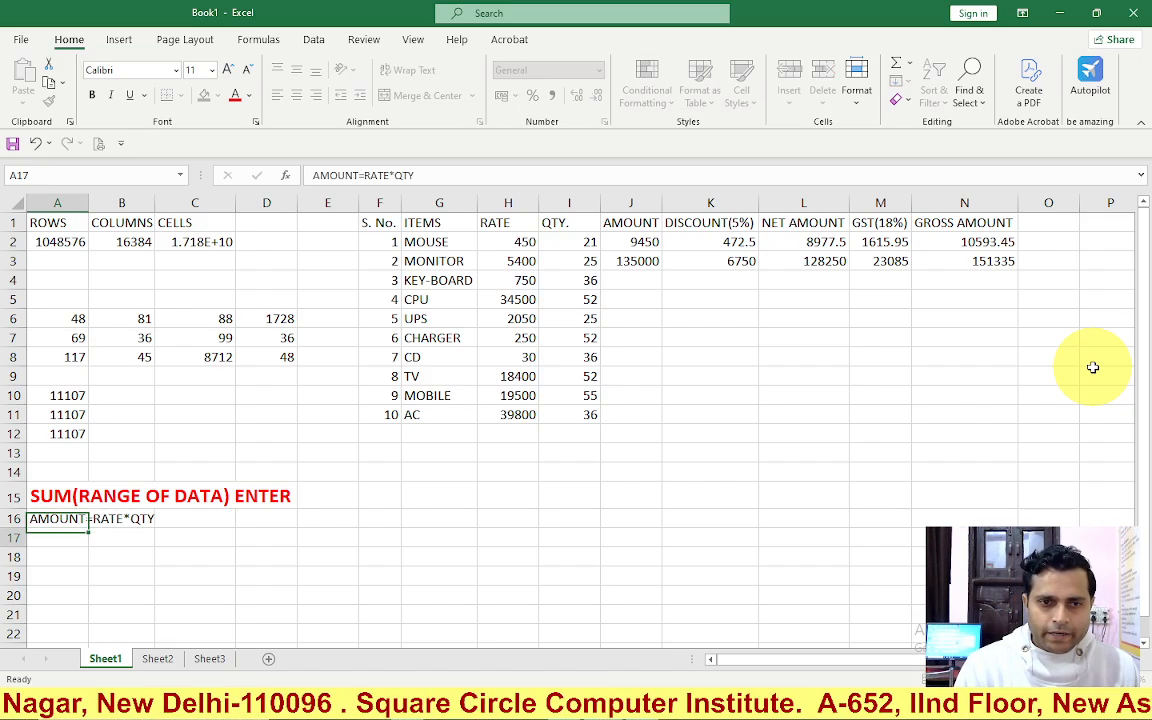
pyautogui.press('Return')
pyautogui.write('DISCOUNT')
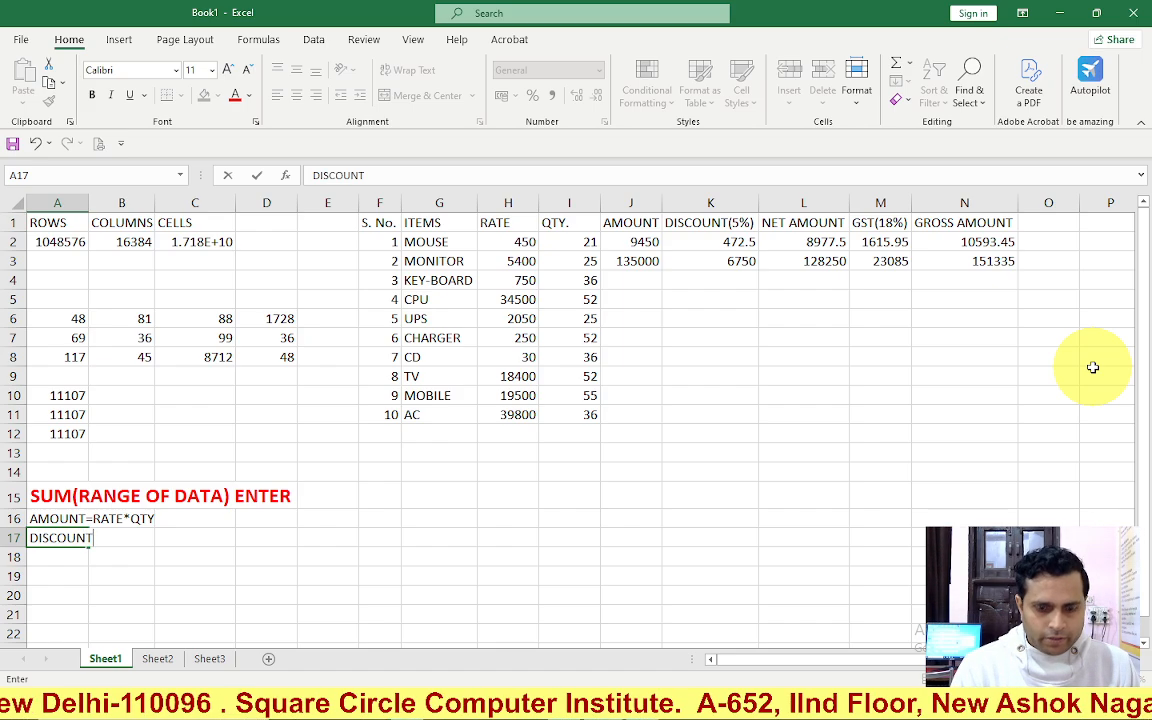
pyautogui.write('=AMOUNT*5')
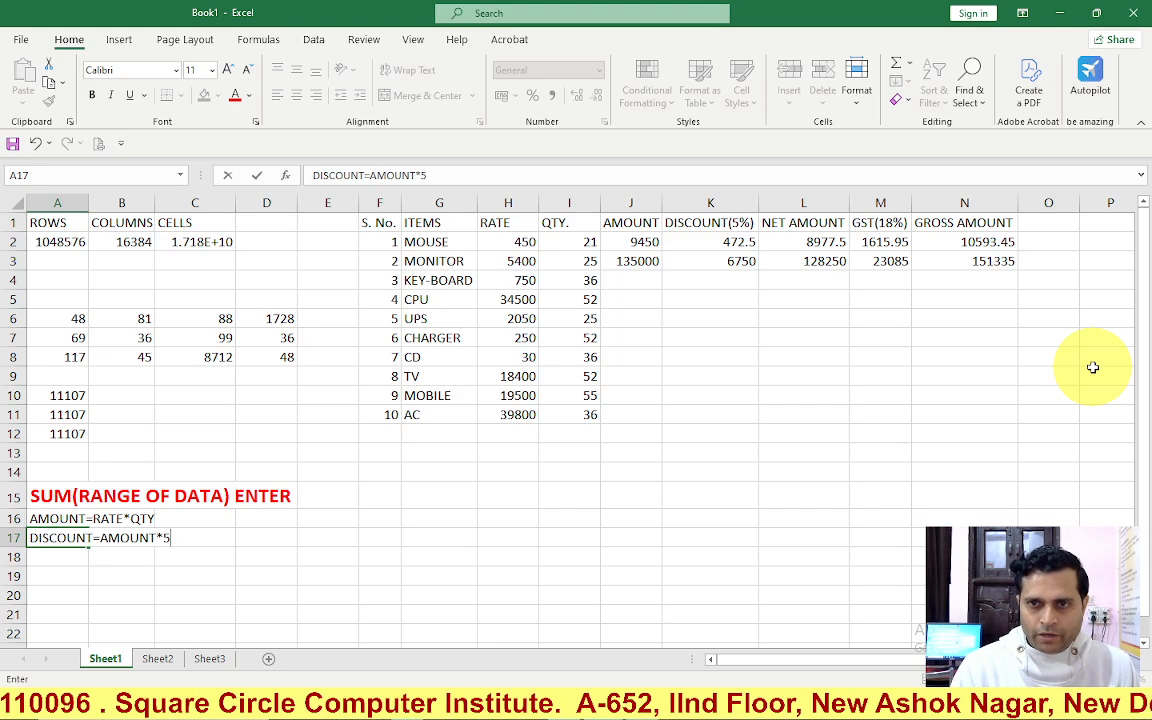
pyautogui.write('%')
pyautogui.press('Return')
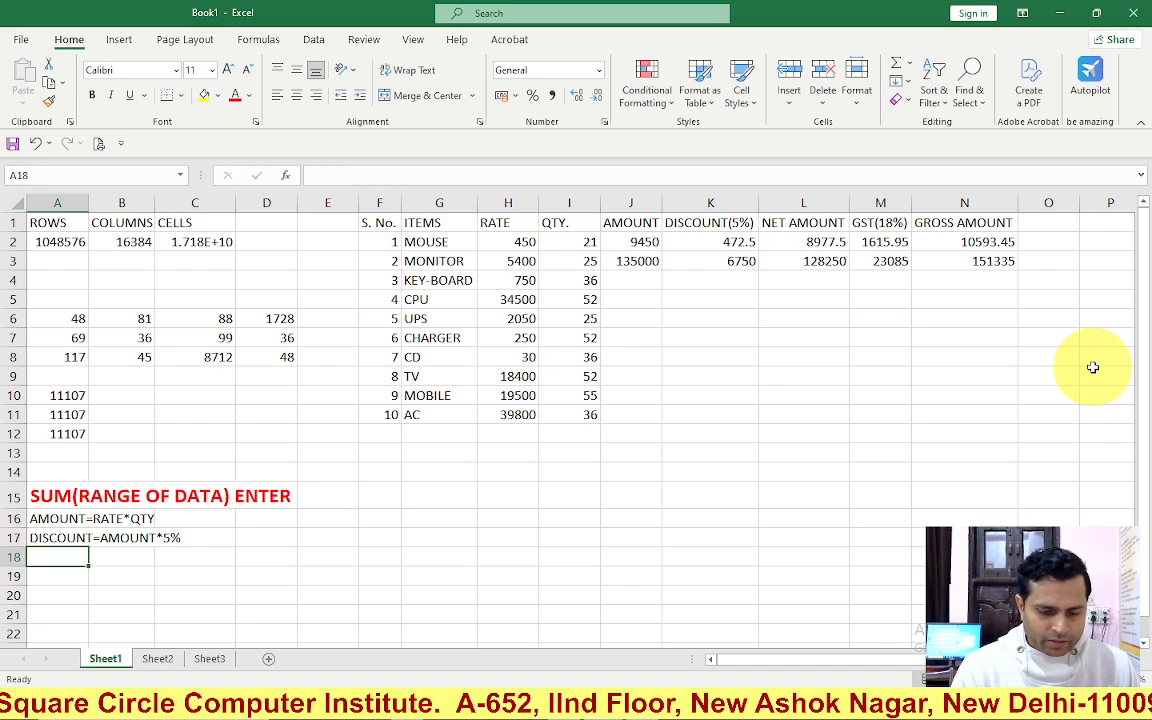
# Step: Enter the formula note NET AMOUNT=AMOUNT-DISCOUNT in A18
pyautogui.write('NET AMOUNT')
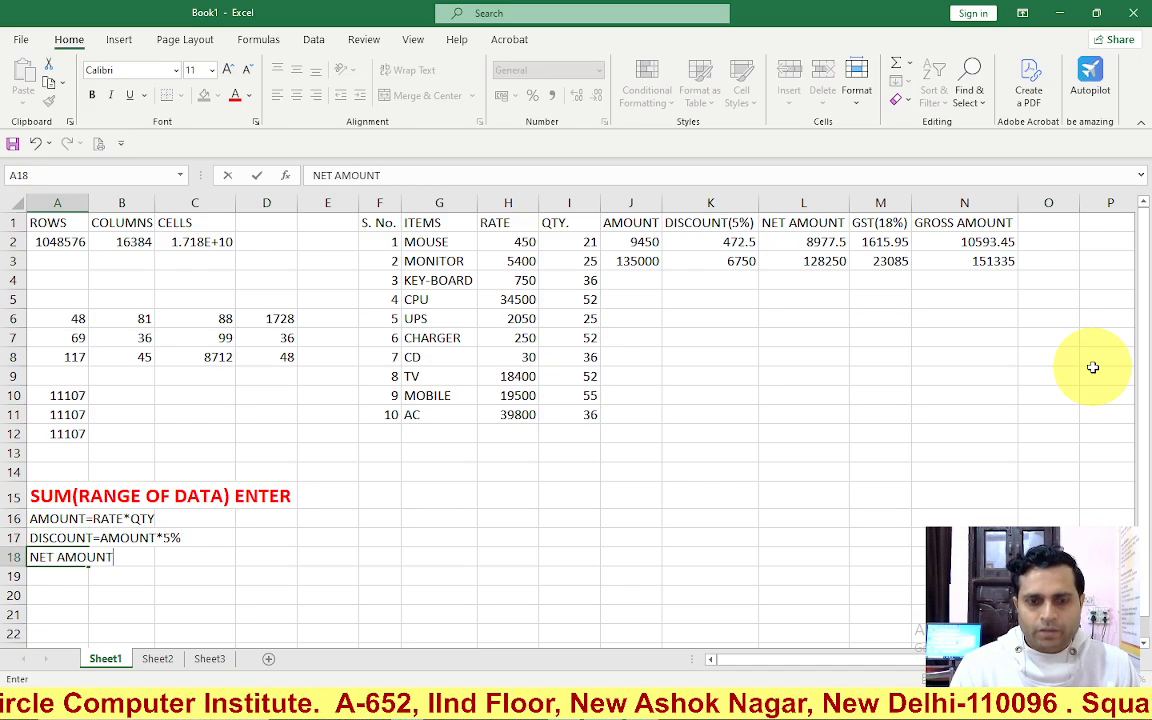
pyautogui.write('=AMOUNT')
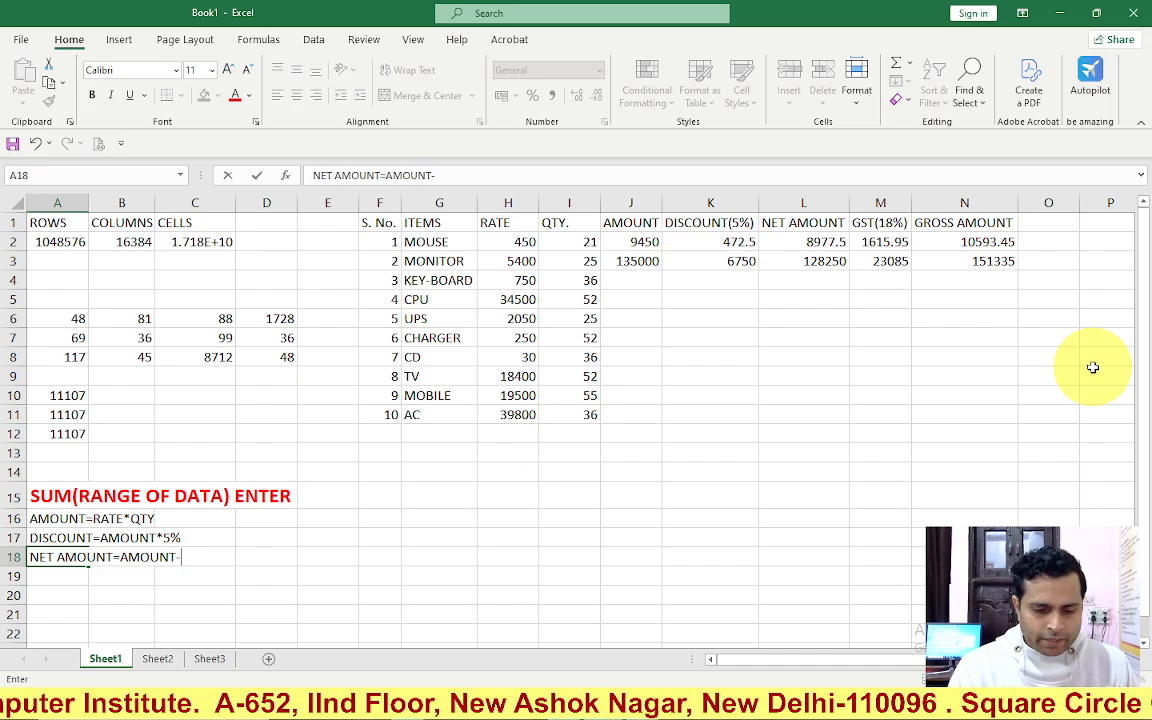
pyautogui.write('-DISCOUNT')
pyautogui.press('Return')
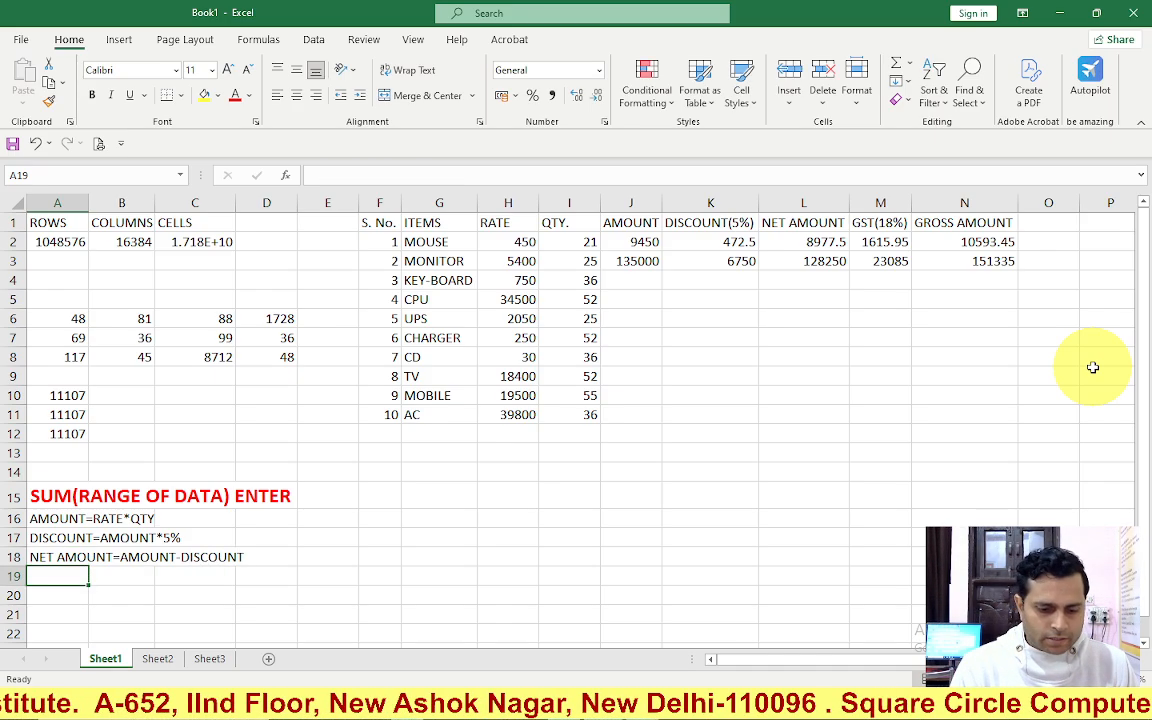
# Step: Enter the formula note GST=NET AMOUNT*18% in A19
pyautogui.write('TAX')
pyautogui.press('BackSpace')
pyautogui.press('BackSpace')
pyautogui.press('BackSpace')
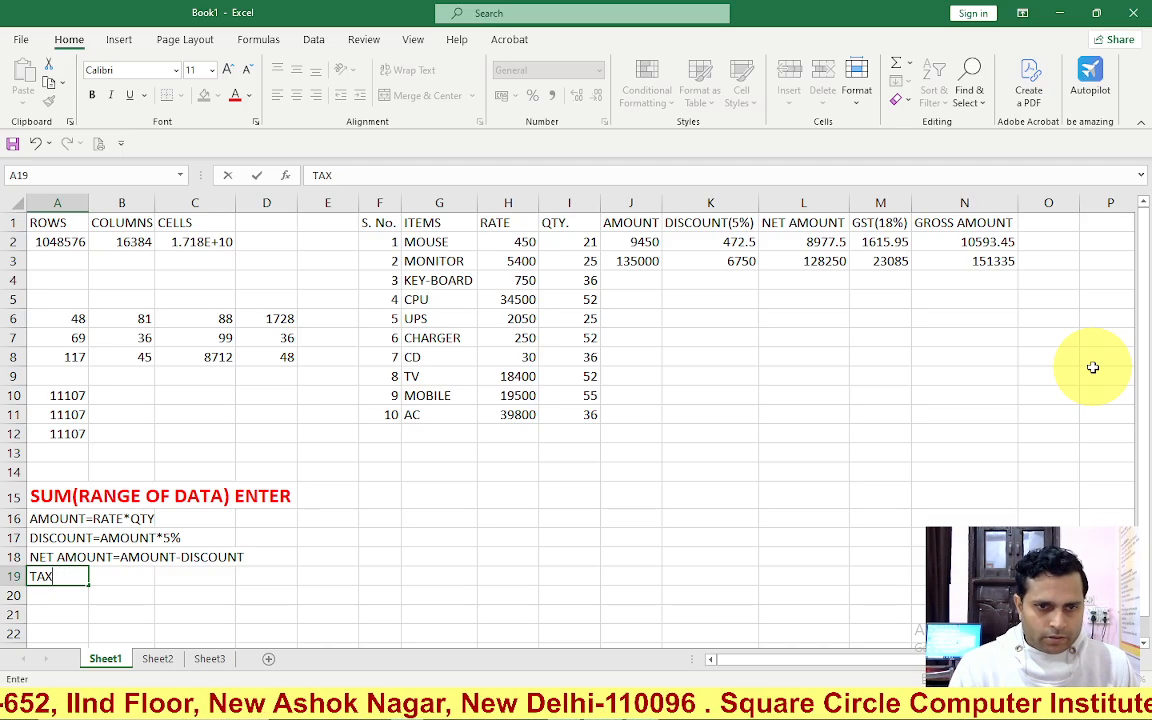
pyautogui.write('GST')
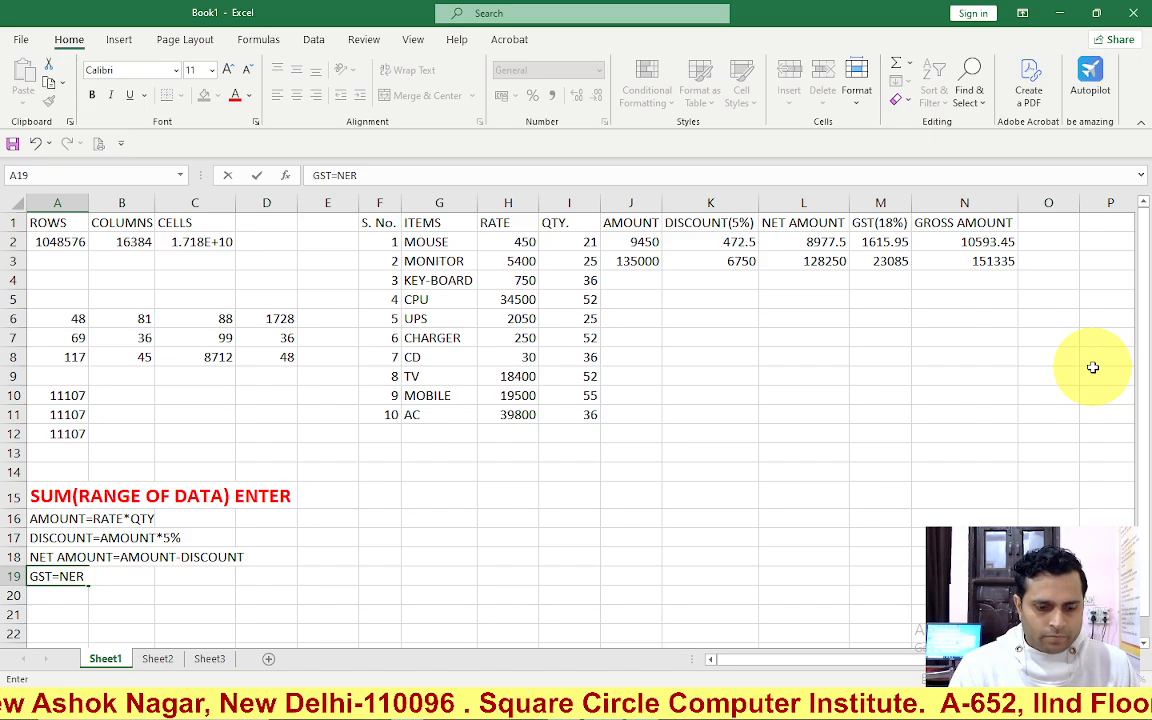
pyautogui.write('=NET AMOUNT*18%')
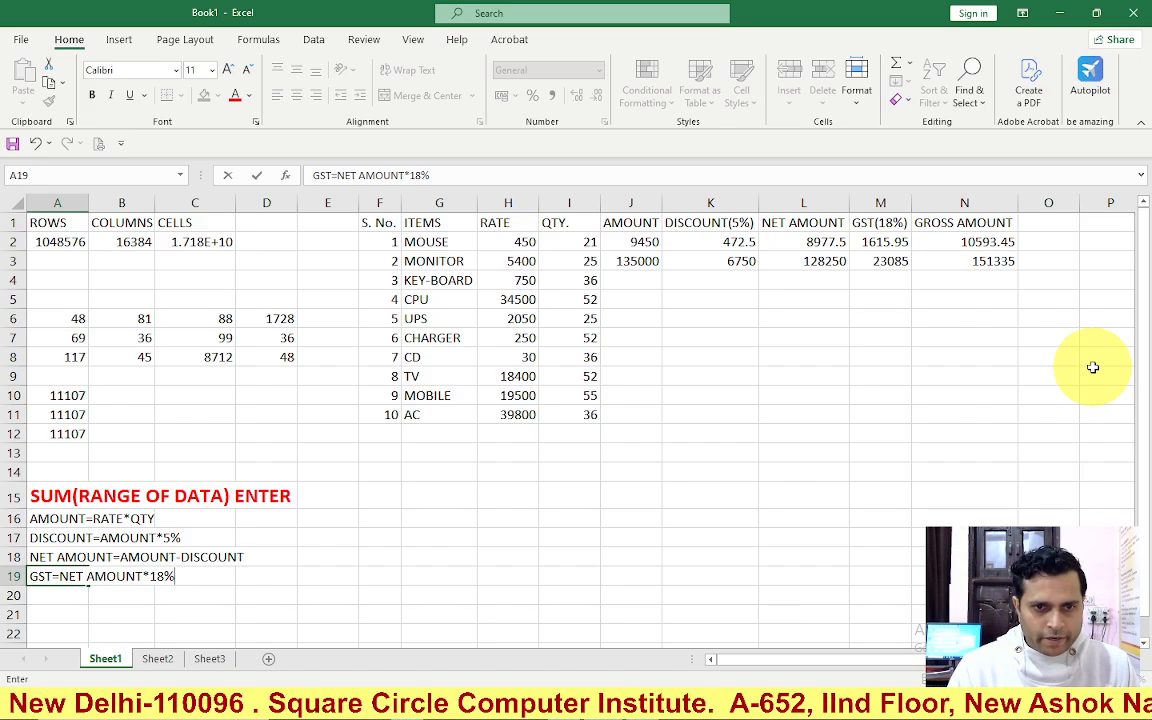
pyautogui.press('Return')
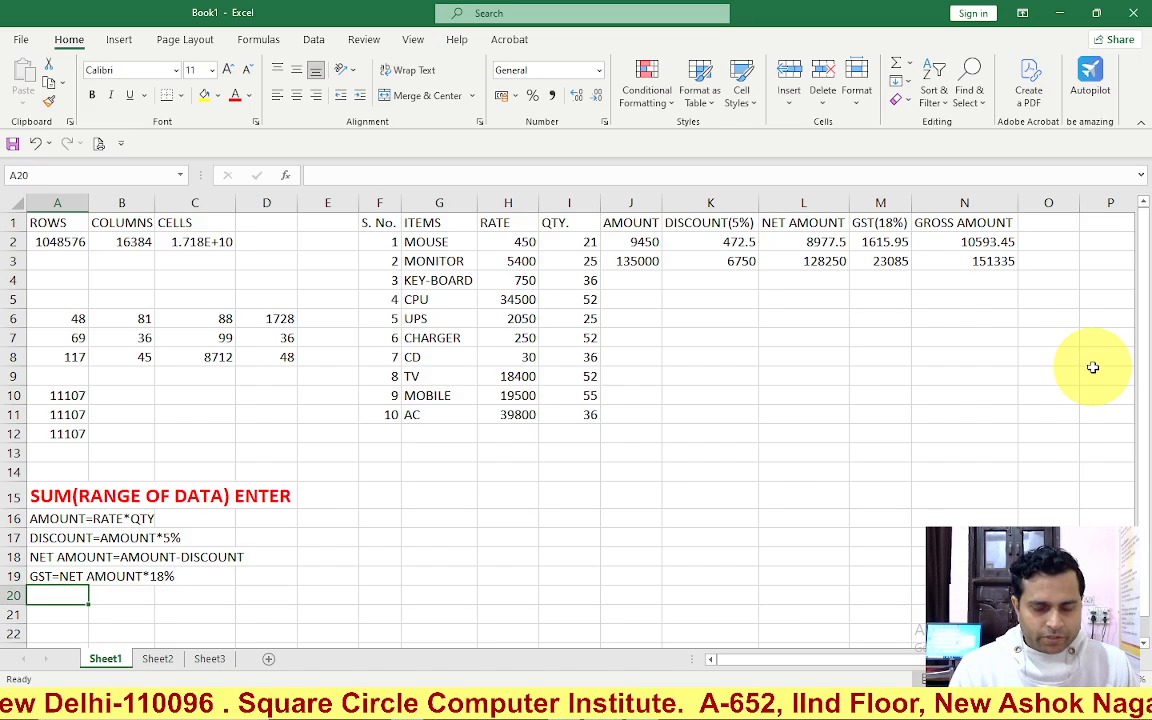
# Step: Enter the formula note GROSS AMOUNT=NET AMOUNT+GST in A20
pyautogui.write('GROSS AMOUNT=NET')
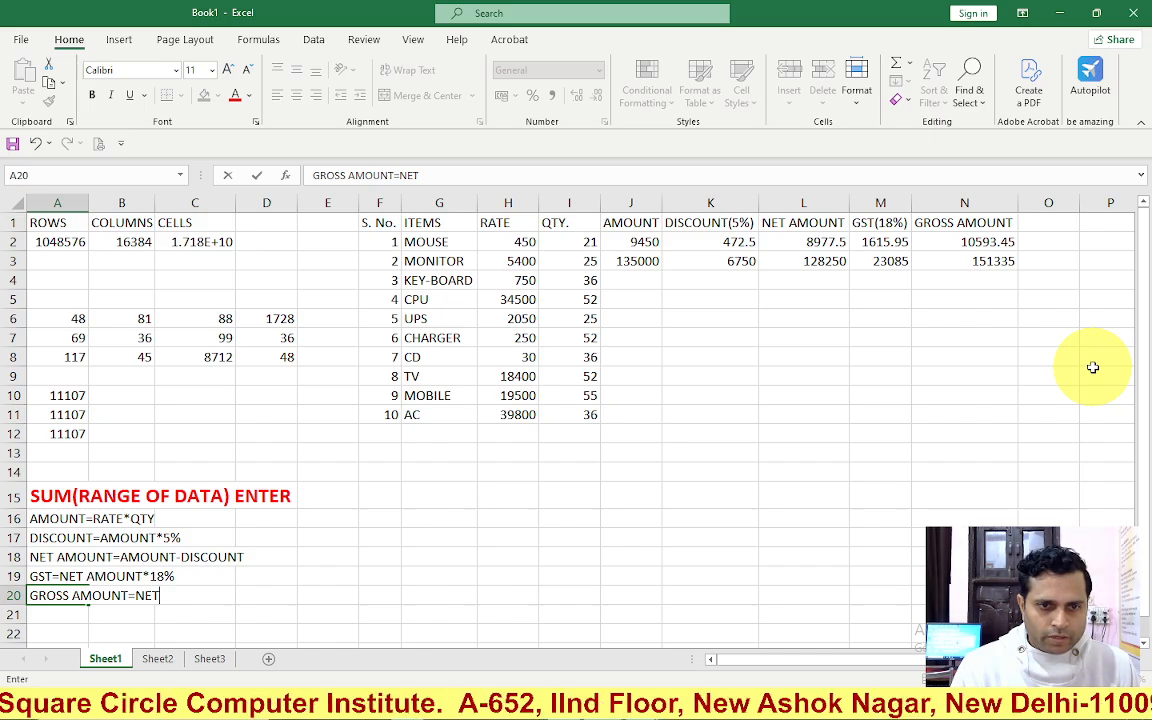
pyautogui.write(' AMOUNT+G')
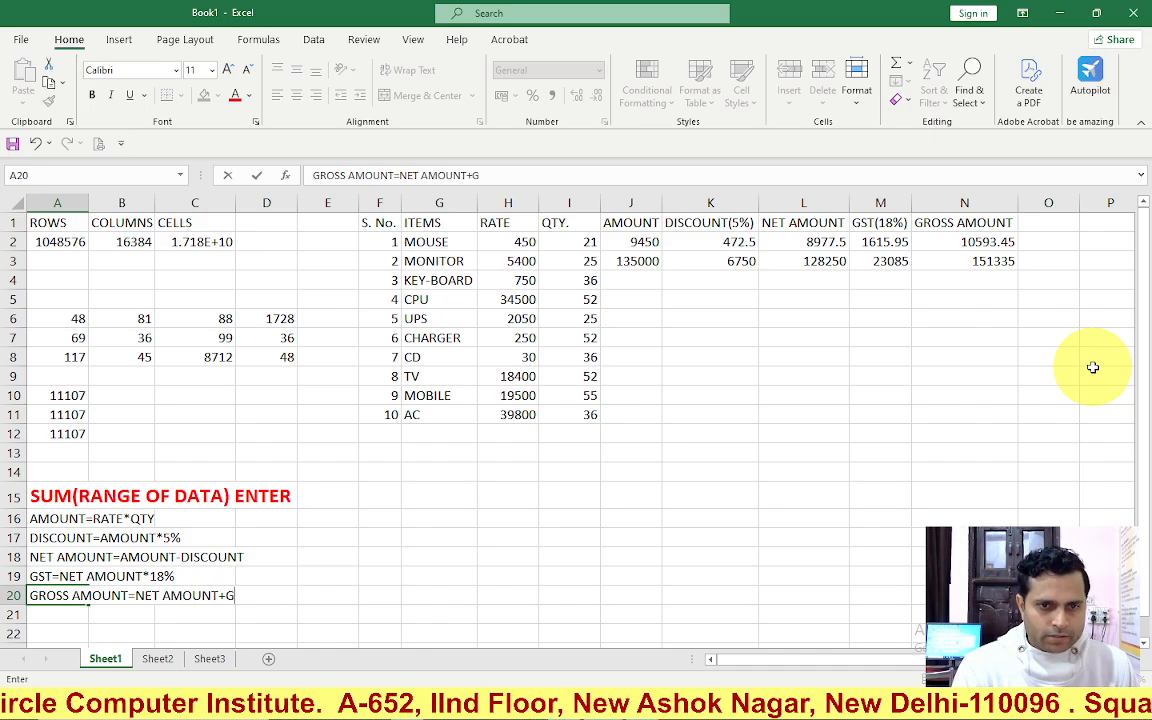
pyautogui.write('ST')
pyautogui.press('Return')
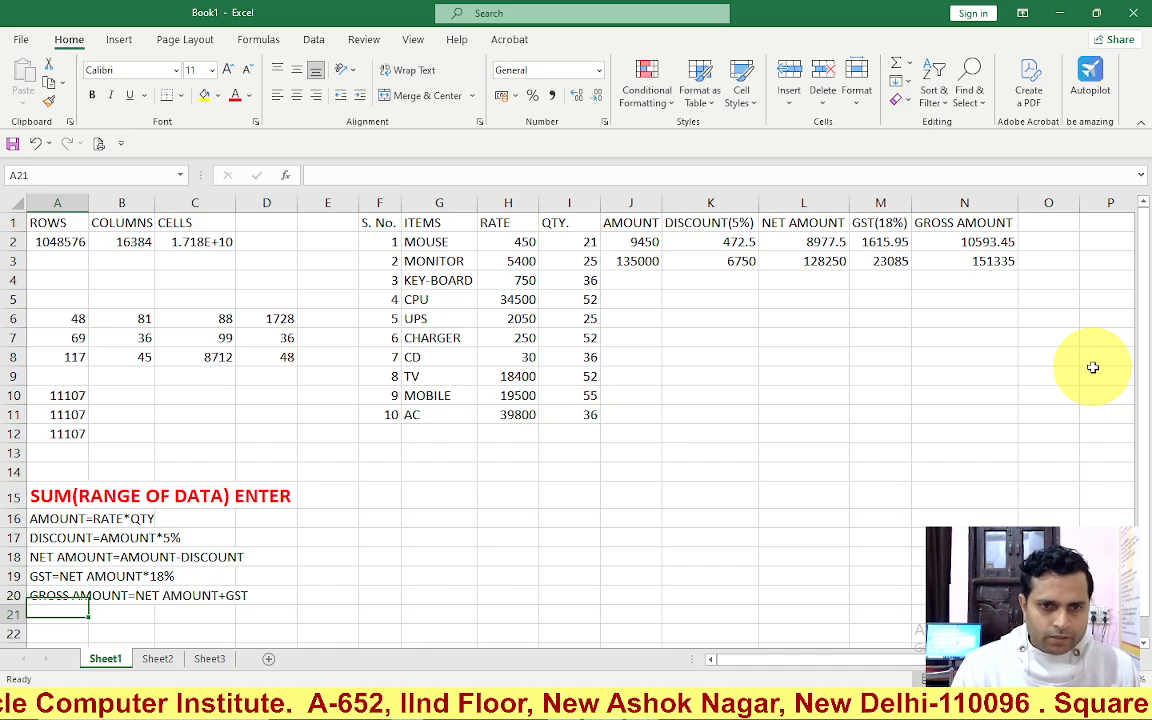
# Step: Copy the bold red formatting of the SUM note in A15 onto the formula notes in A16:A20
pyautogui.click(50, 502)
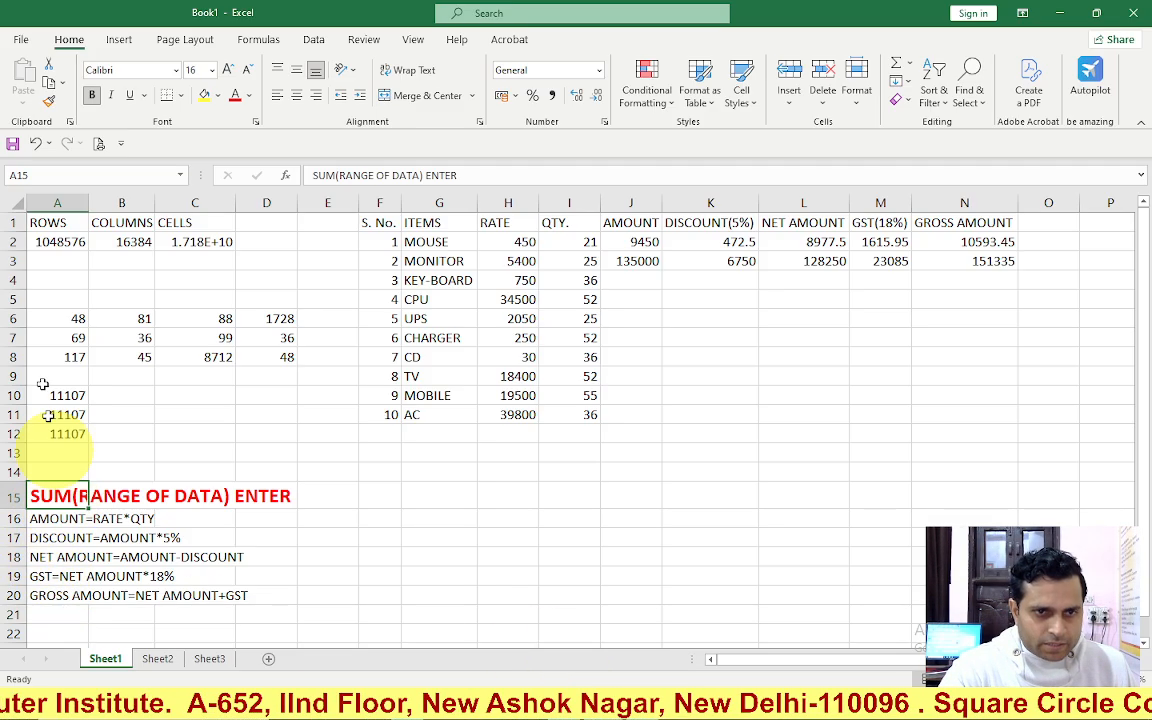
pyautogui.click(48, 104)
pyautogui.moveTo(46, 519)
pyautogui.mouseDown()
pyautogui.moveTo(40, 556)
pyautogui.moveTo(55, 592)
pyautogui.mouseUp()
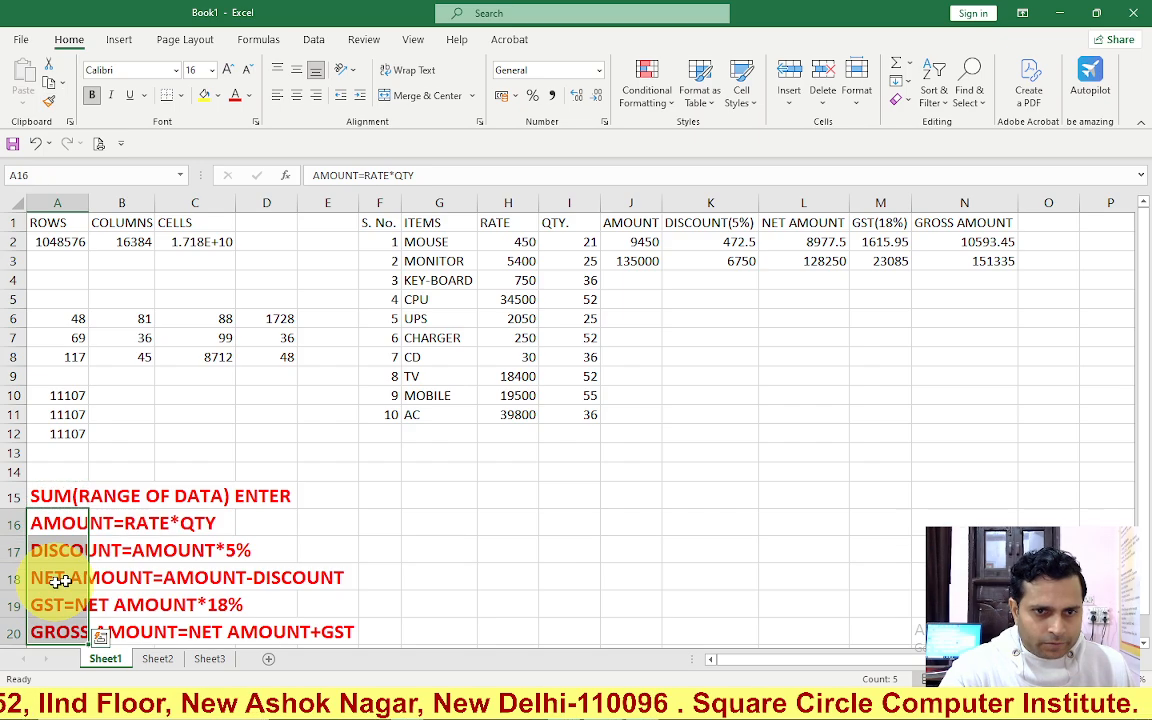
pyautogui.click(686, 492)
pyautogui.click(597, 469)
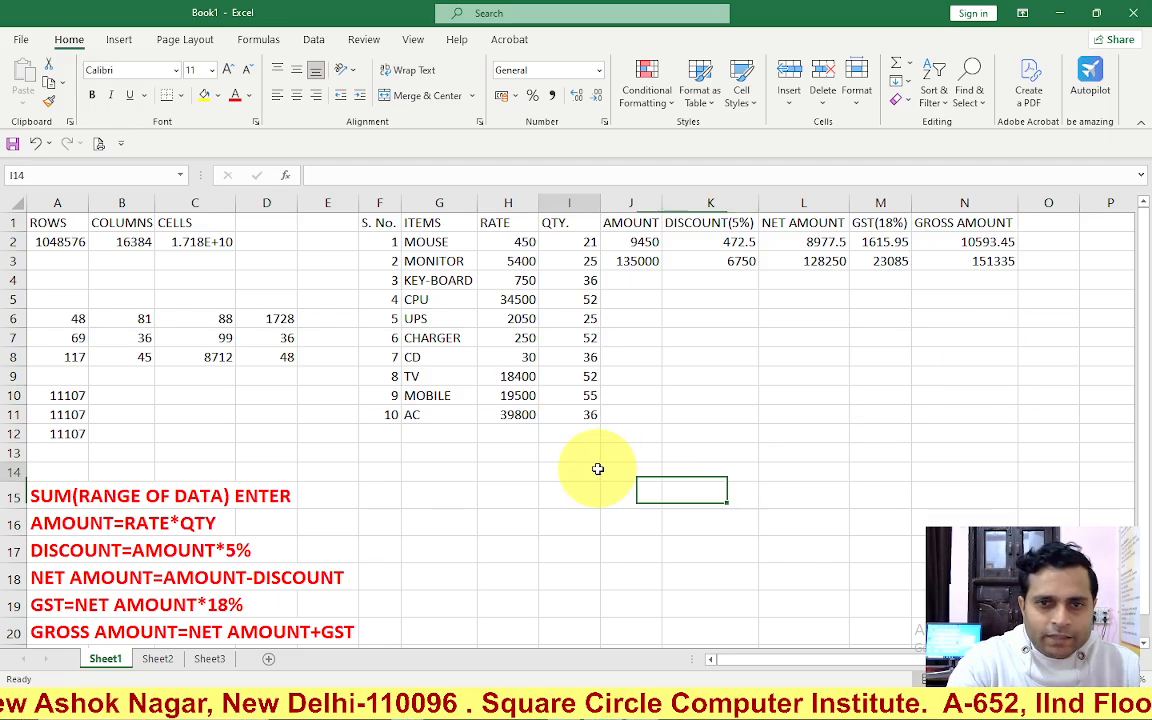
pyautogui.click(506, 437)
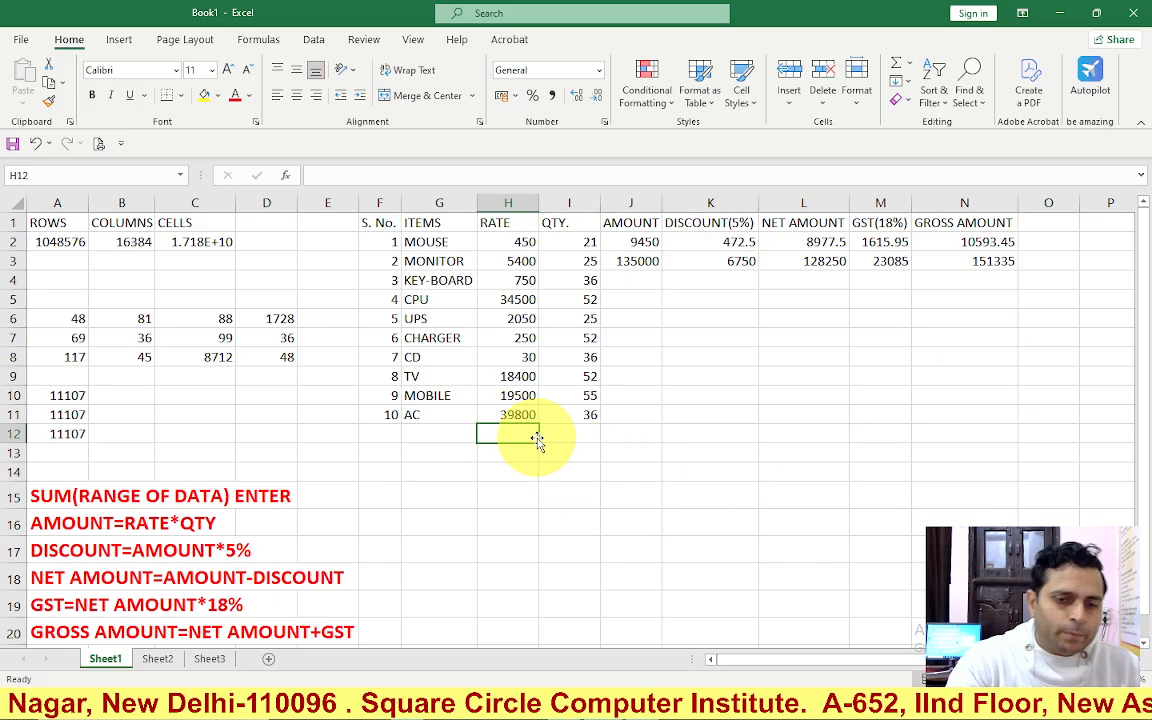
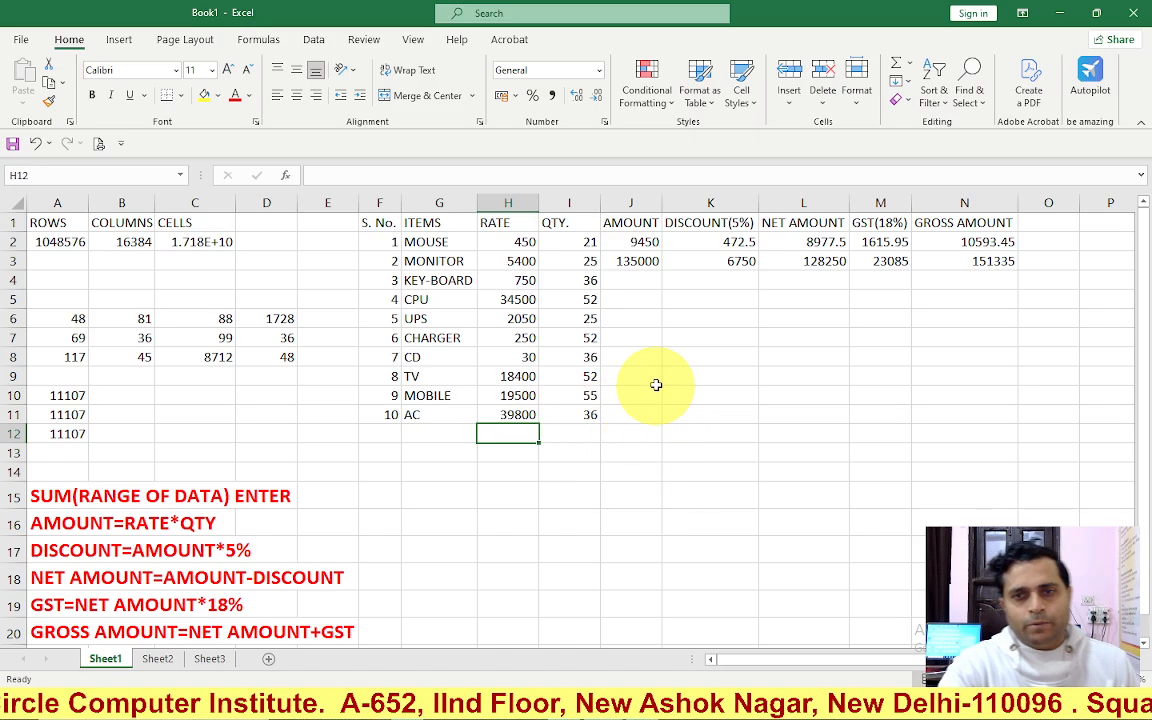
pyautogui.click(631, 286)
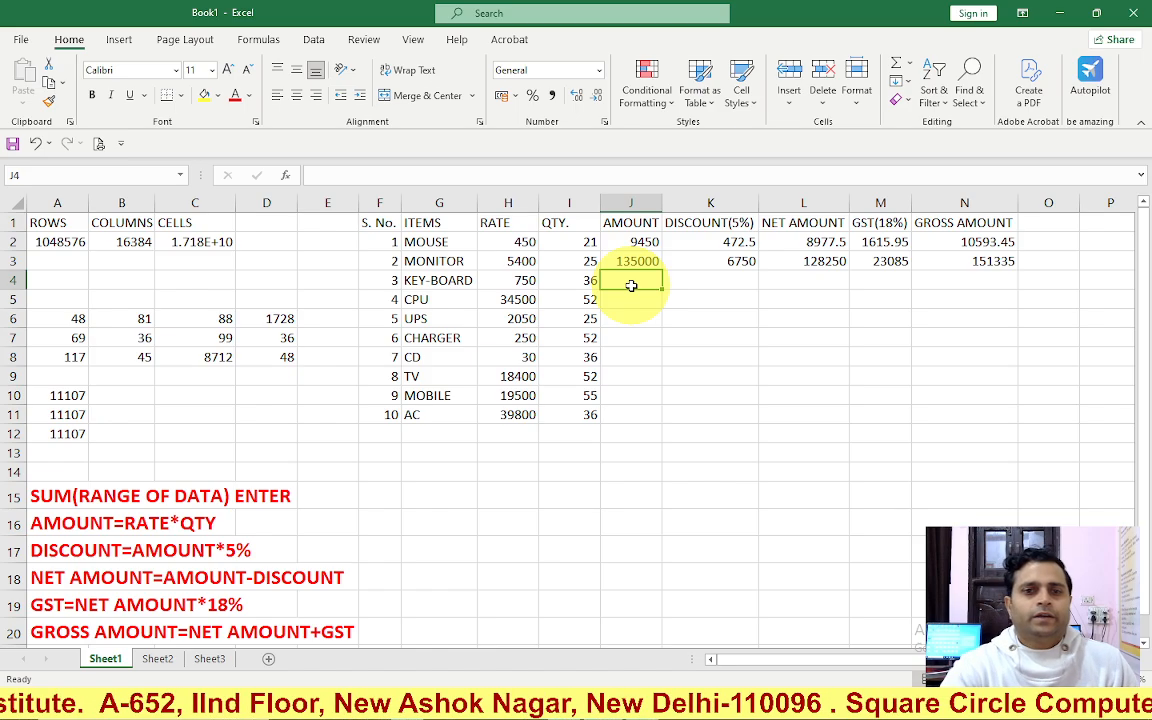
pyautogui.click(639, 453)
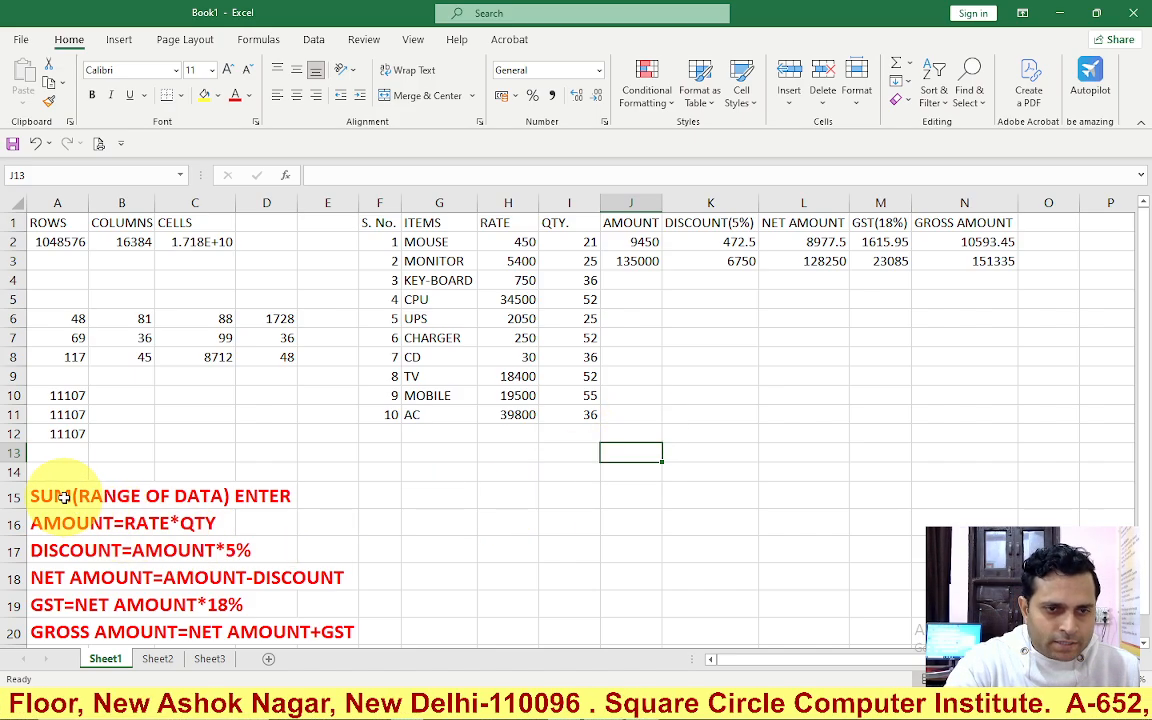
# Step: Decrease the font size of the formula notes in A15:A20 by one increment
pyautogui.moveTo(62, 496); pyautogui.dragTo(57, 630)
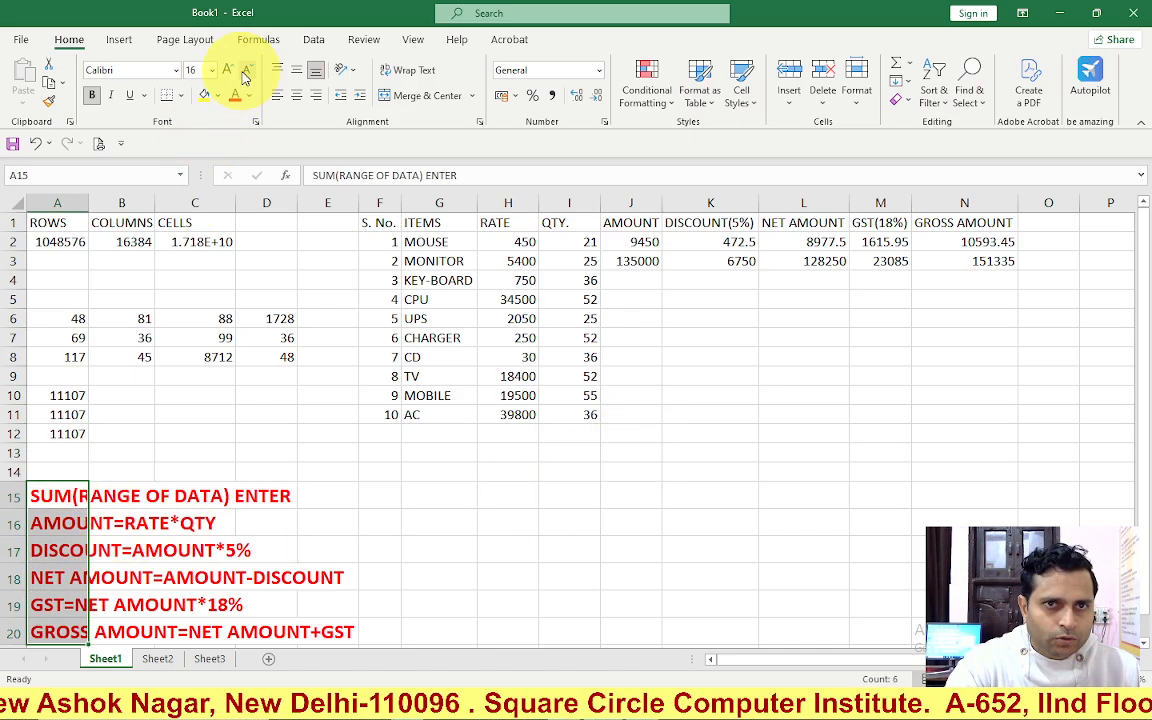
pyautogui.click(246, 69)
# Step: Calculate the KEY-BOARD amount in J4 by multiplying rate and quantity with the formula =H4*I4
pyautogui.click(642, 278)
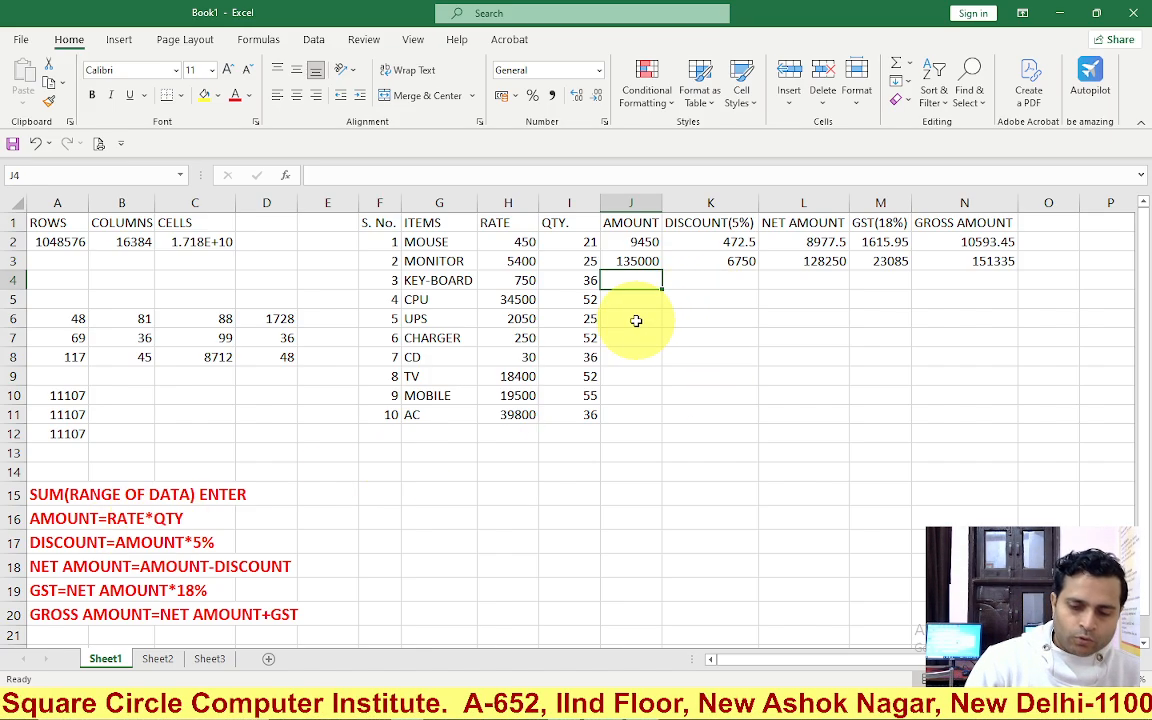
pyautogui.write('=')
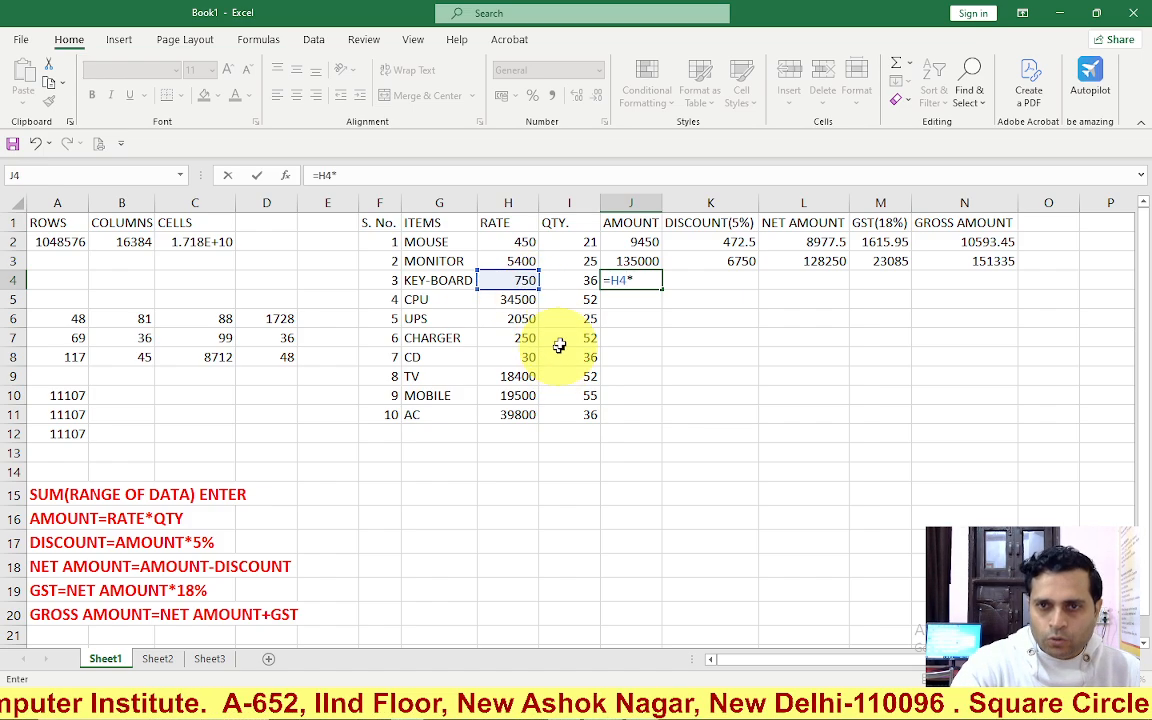
pyautogui.click(576, 281)
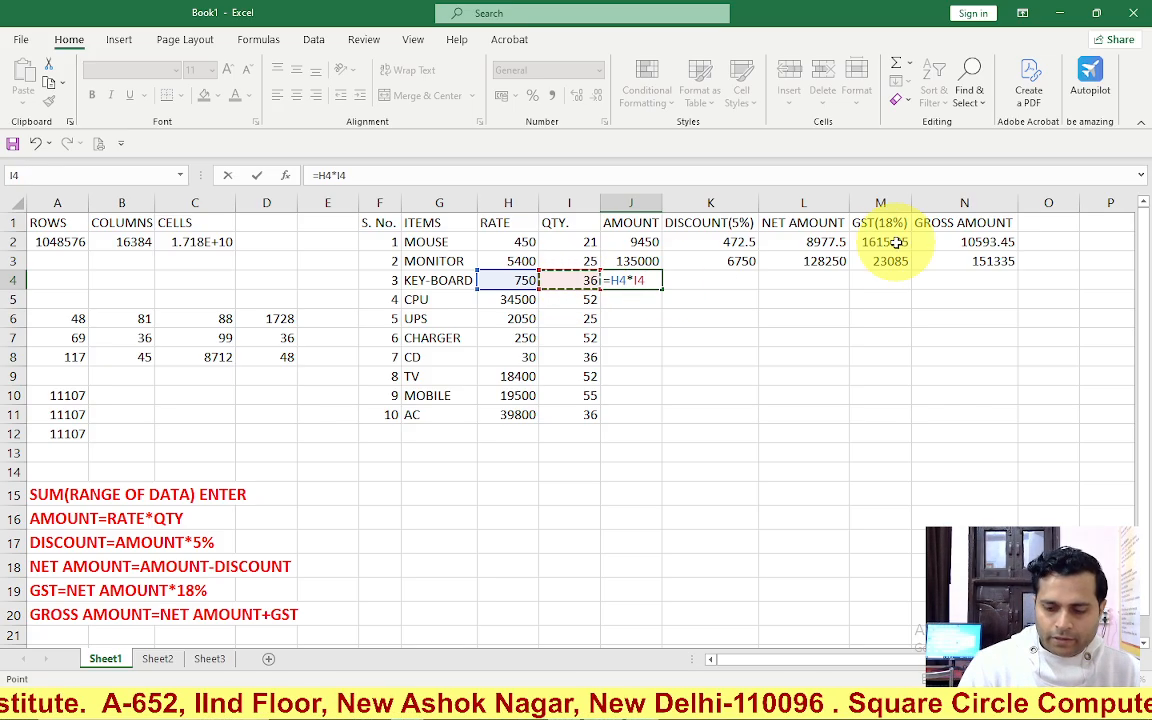
pyautogui.press('Return')
pyautogui.press('Up')
pyautogui.press('Right')
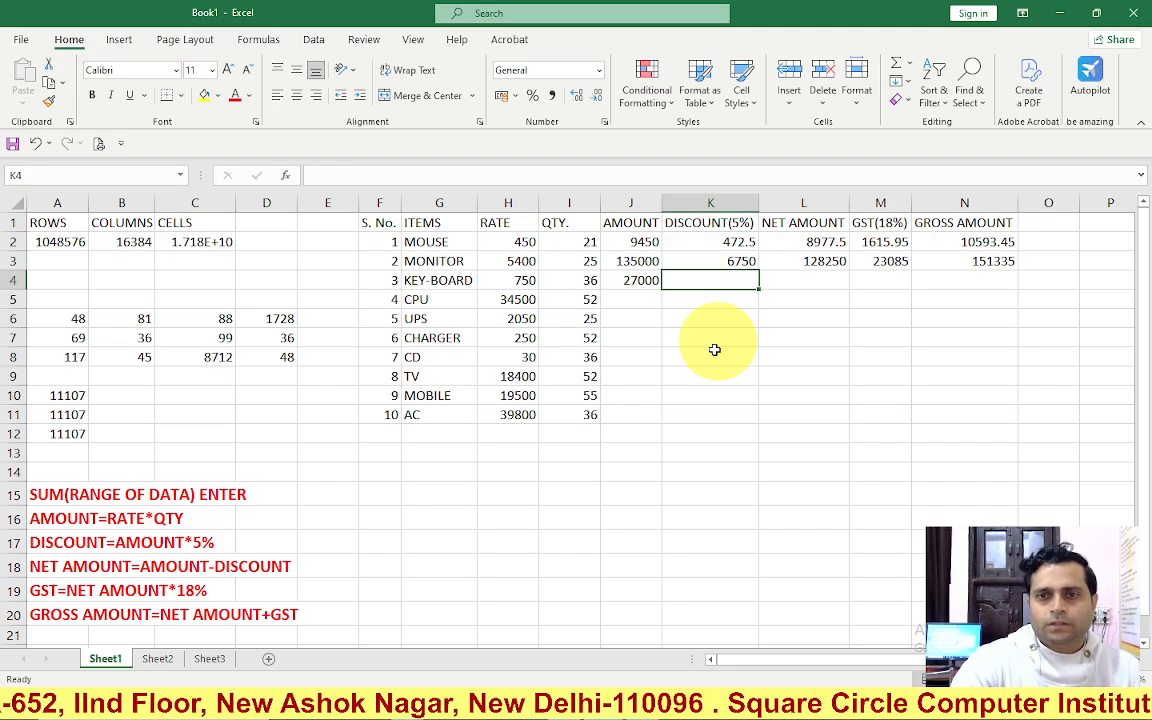
pyautogui.click(634, 287)
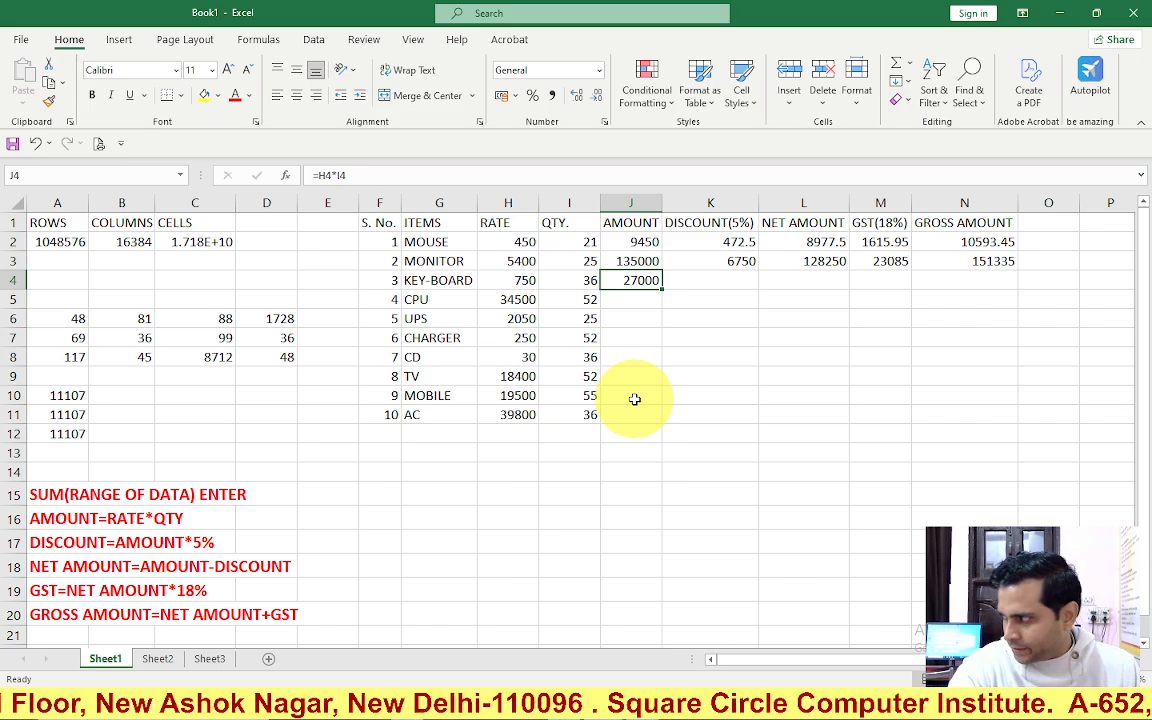
# Step: Calculate the KEY-BOARD discount in K4 as 5% of the amount with the formula =J4*5%
pyautogui.click(722, 280)
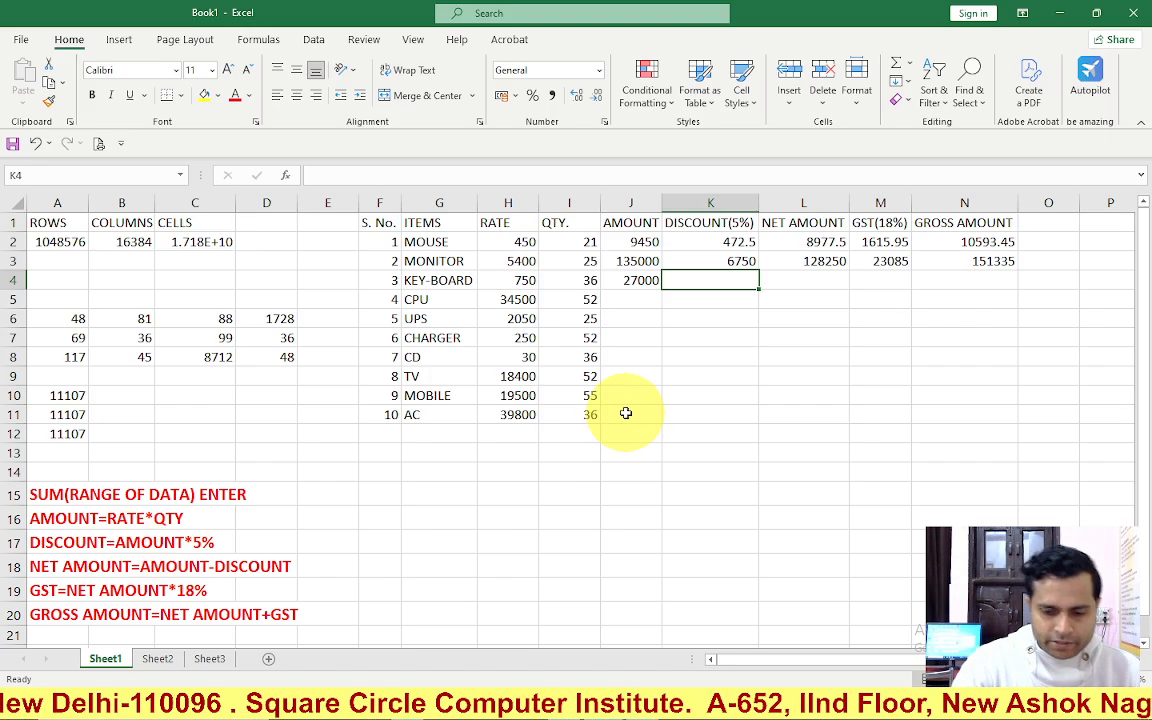
pyautogui.write('=')
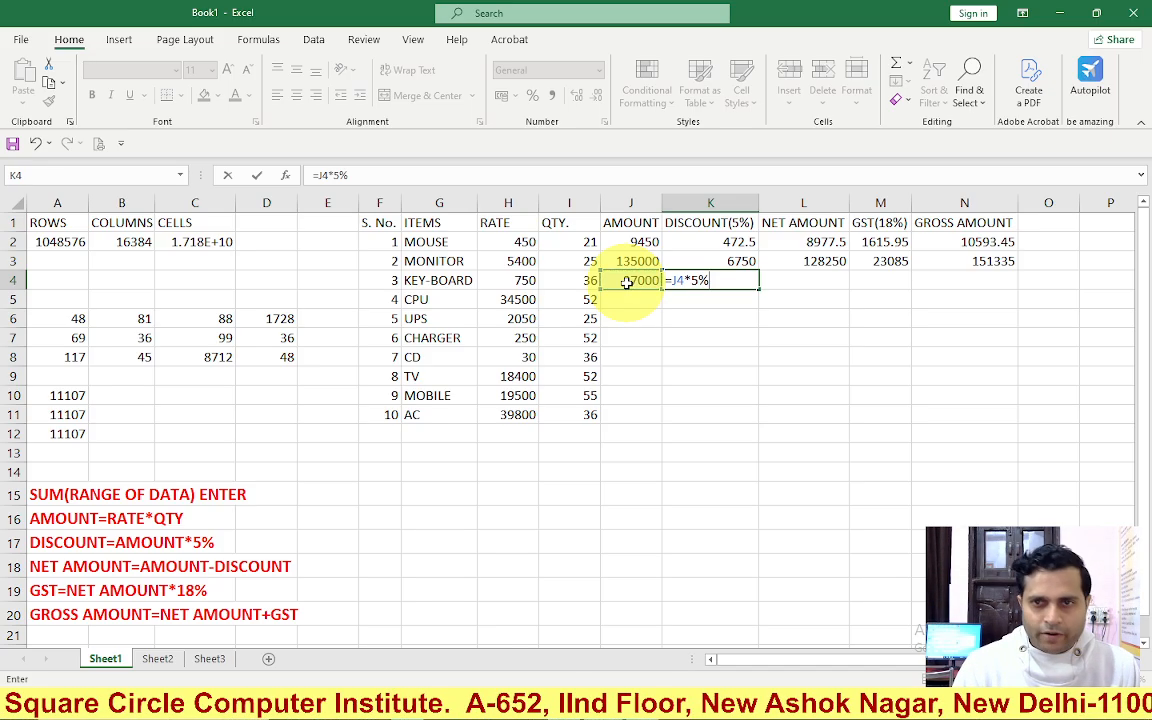
pyautogui.write('*5%')
pyautogui.press('Return')
pyautogui.press('Up')
pyautogui.press('Right')
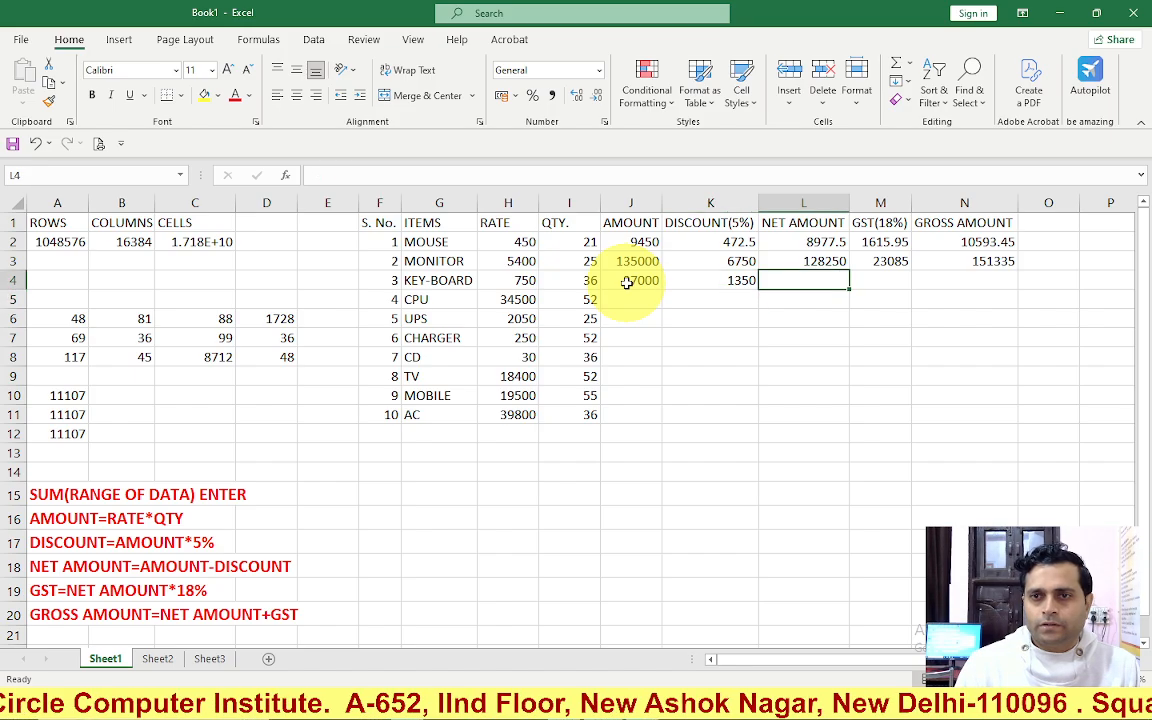
# Step: Calculate the KEY-BOARD net amount in L4 by subtracting the discount in K4 from the amount in J4
pyautogui.write('=')
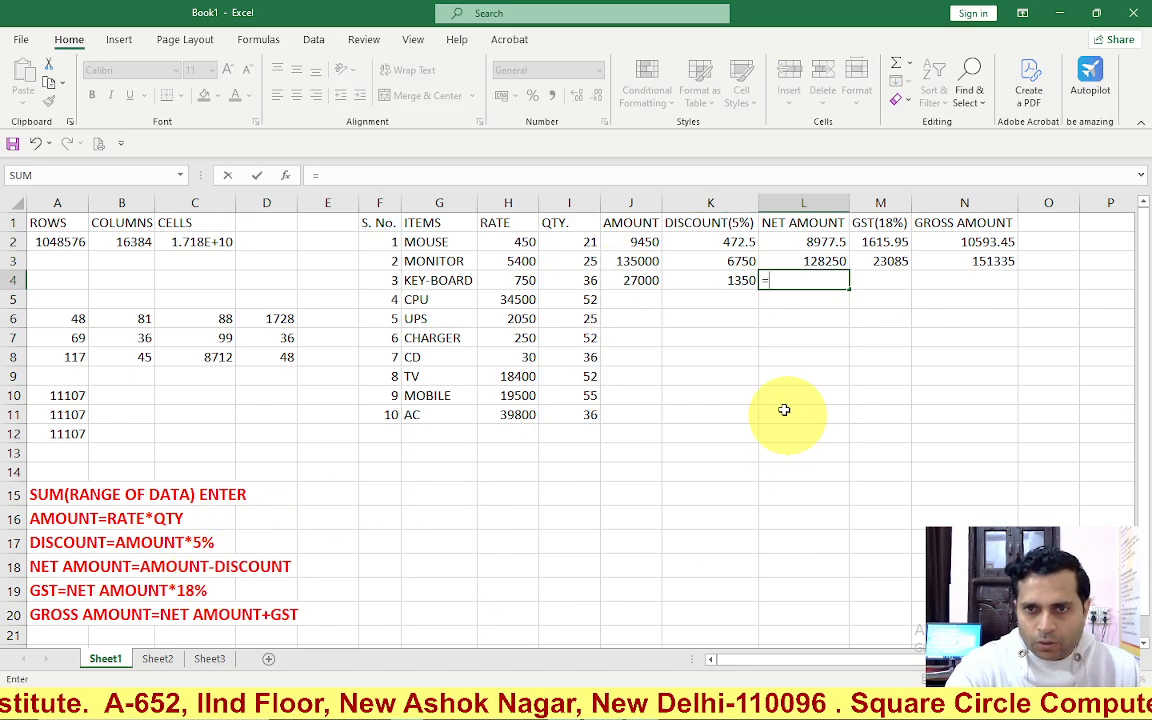
pyautogui.click(637, 282)
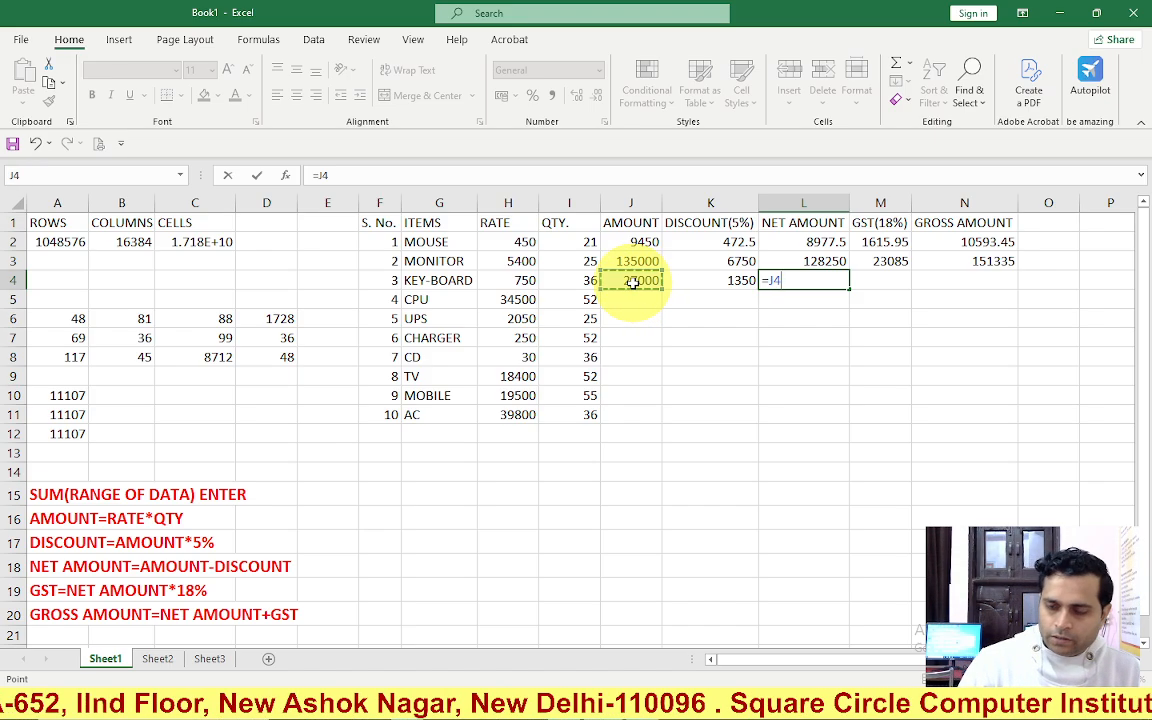
pyautogui.click(700, 283)
pyautogui.press('Return')
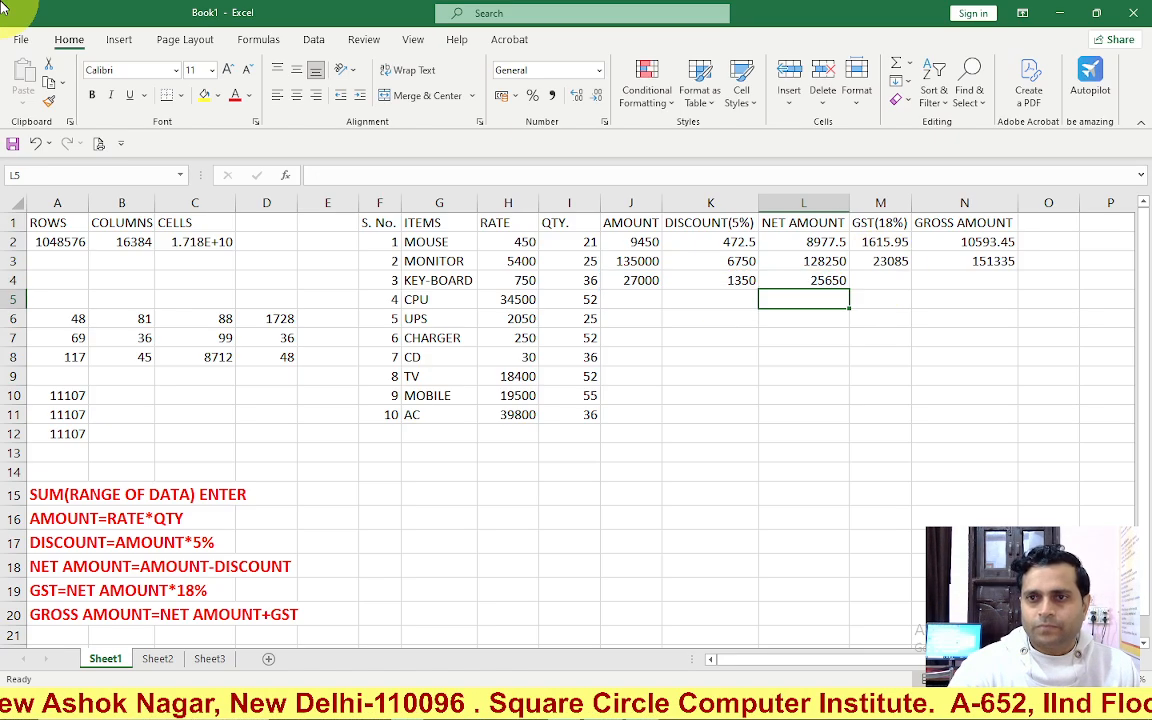
# Step: Calculate the KEY-BOARD GST in M4 as 18% of the net amount in L4
pyautogui.press('Right')
pyautogui.press('Up')
pyautogui.press('Up')
pyautogui.hotkey('ctrl', 'c')
pyautogui.press('Down')
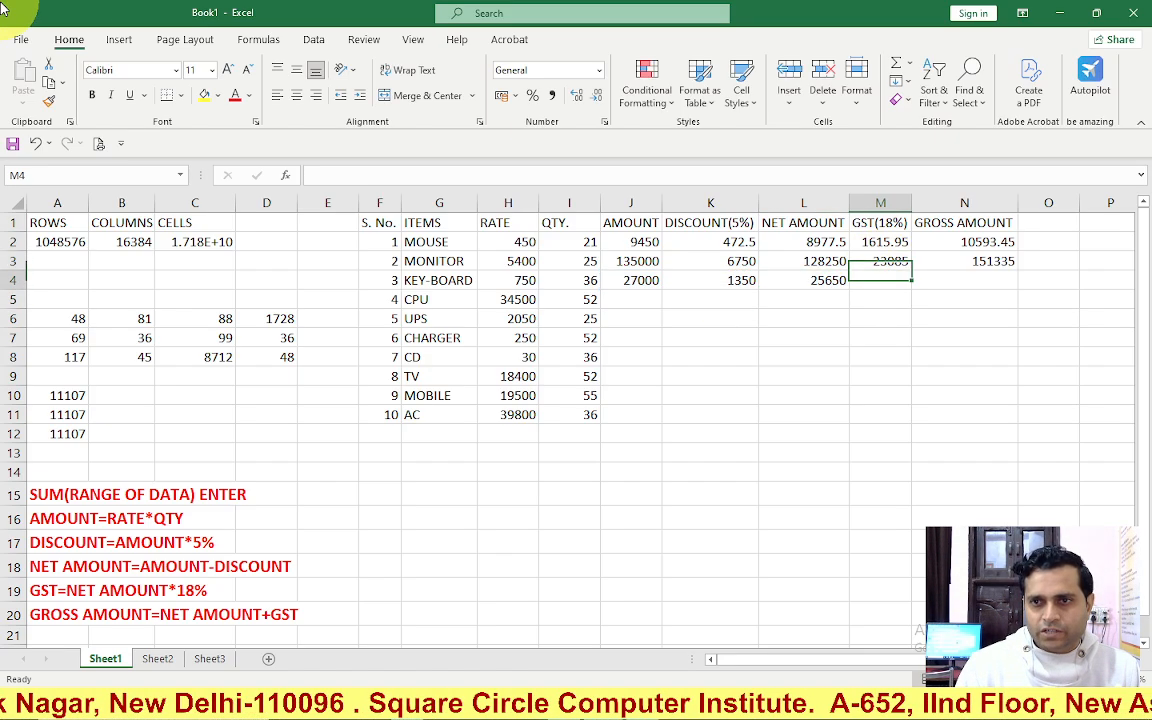
pyautogui.write('=')
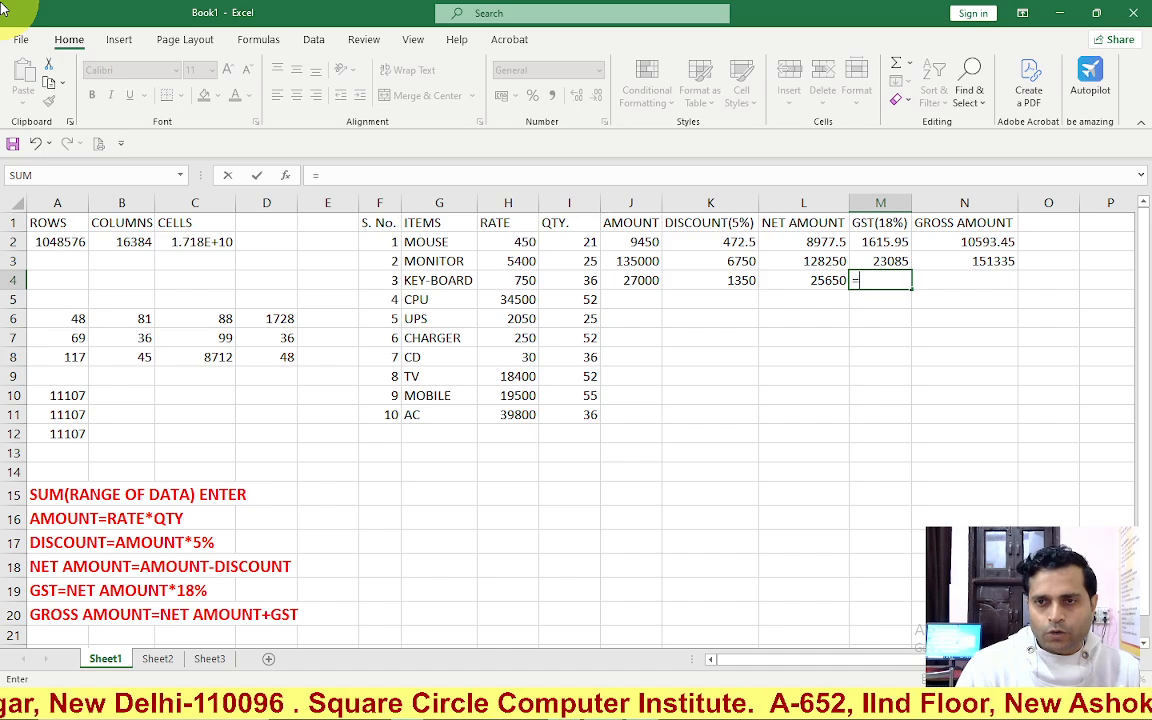
pyautogui.click(799, 283)
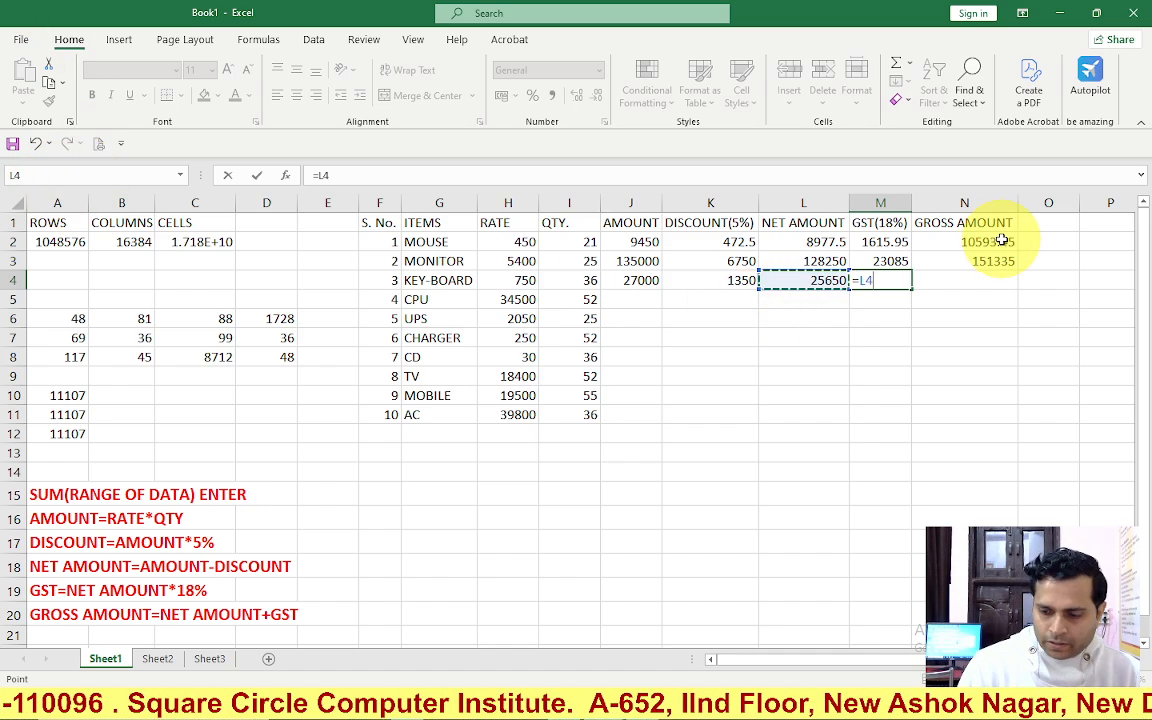
pyautogui.press('Return')
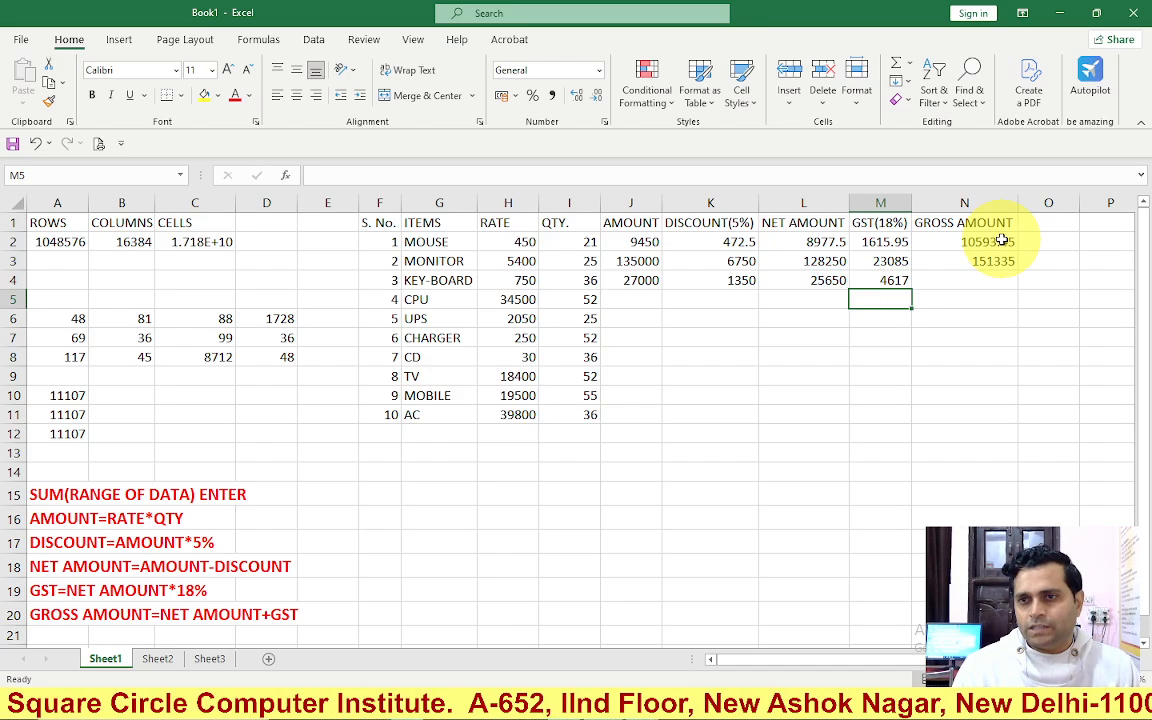
# Step: Calculate the KEY-BOARD gross amount in N4 by adding the net amount in L4 and the GST in M4
pyautogui.press('Up')
pyautogui.press('Right')
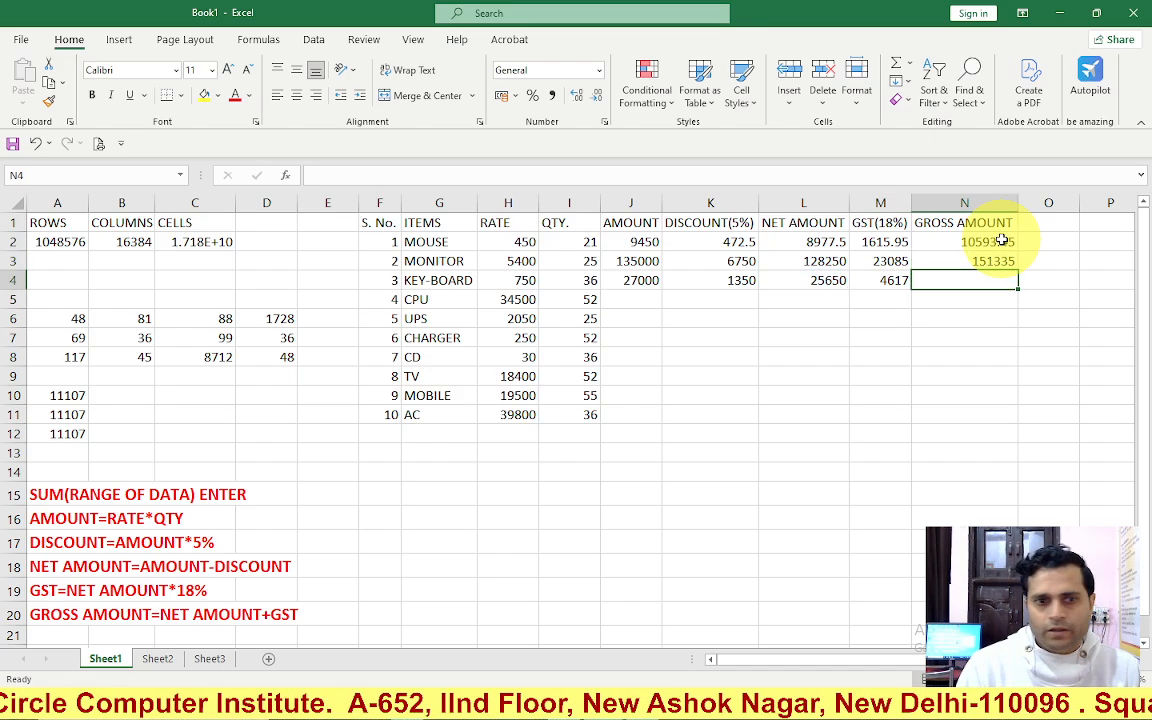
pyautogui.write('=')
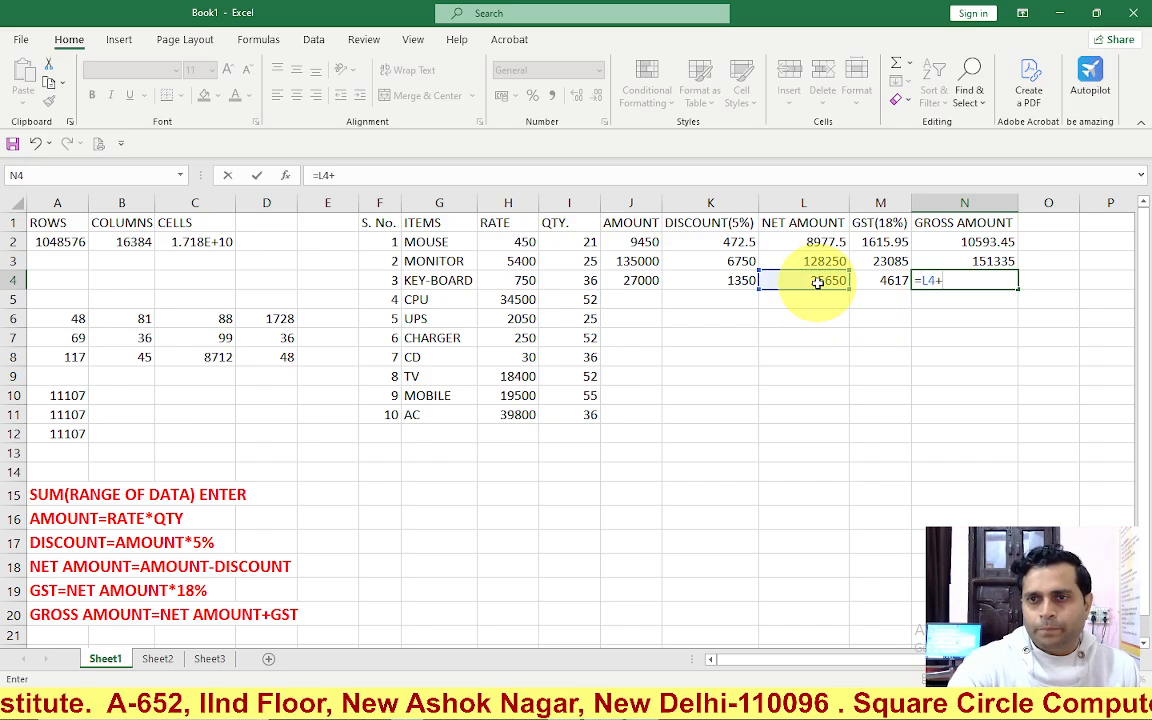
pyautogui.click(862, 282)
pyautogui.press('Return')
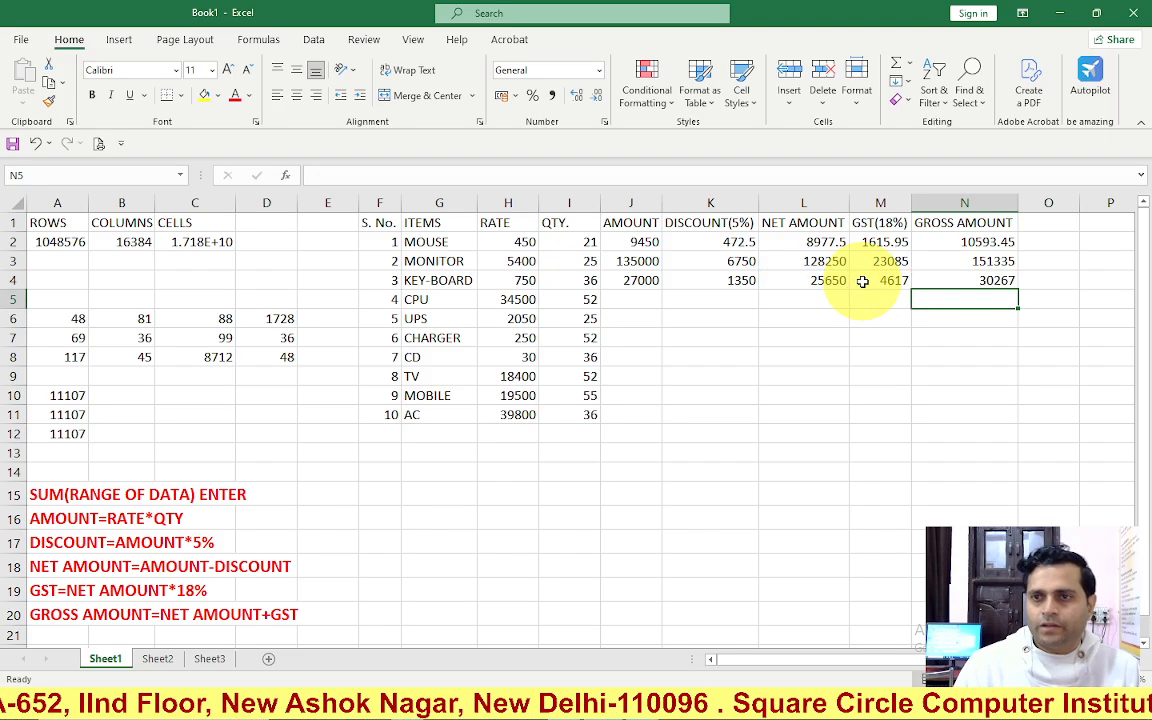
pyautogui.click(684, 334)
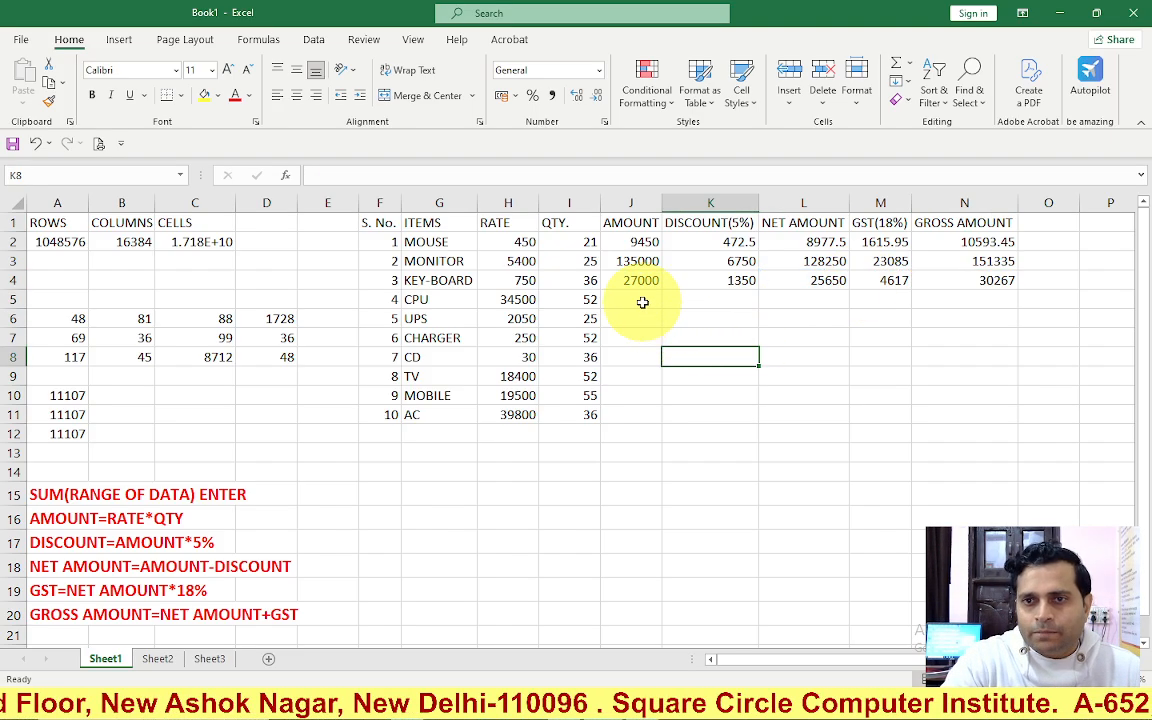
pyautogui.moveTo(640, 301); pyautogui.dragTo(640, 376)
pyautogui.moveTo(704, 303); pyautogui.dragTo(712, 354)
pyautogui.moveTo(788, 300); pyautogui.dragTo(806, 350)
pyautogui.moveTo(868, 302); pyautogui.dragTo(870, 352)
pyautogui.moveTo(961, 282); pyautogui.dragTo(972, 352)
pyautogui.click(868, 391)
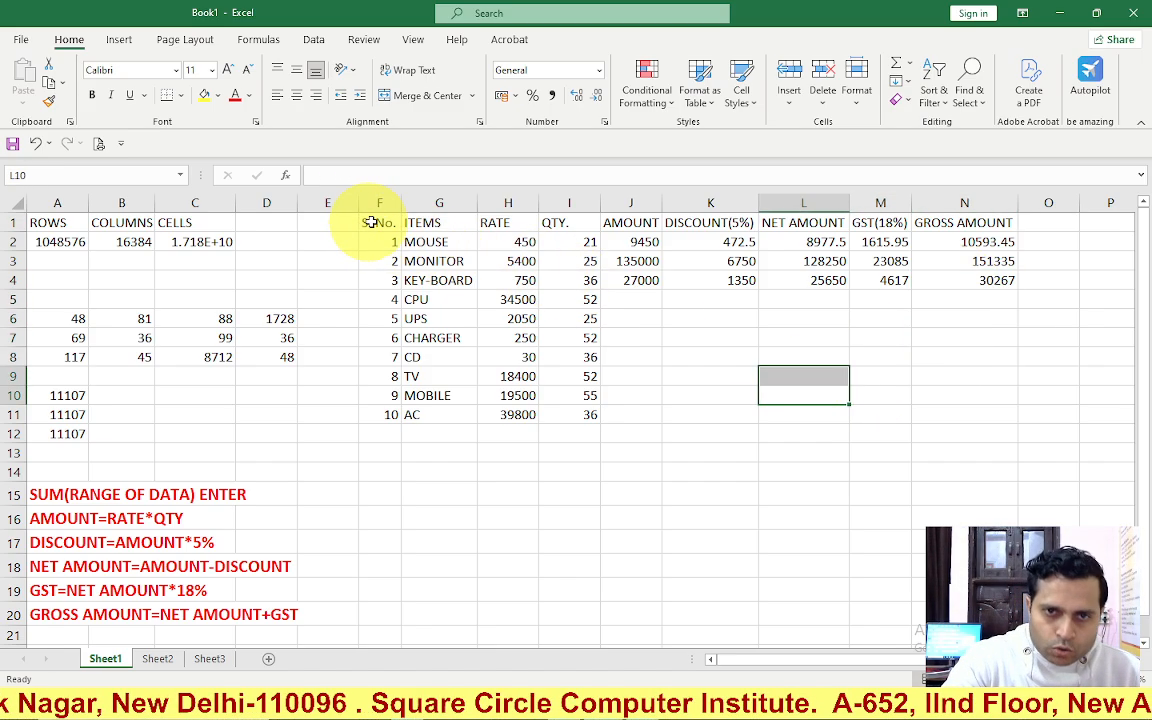
# Step: Copy the billing table headers in F1:N1 and paste them into Sheet2 starting at A1
pyautogui.moveTo(380, 223); pyautogui.dragTo(968, 221)
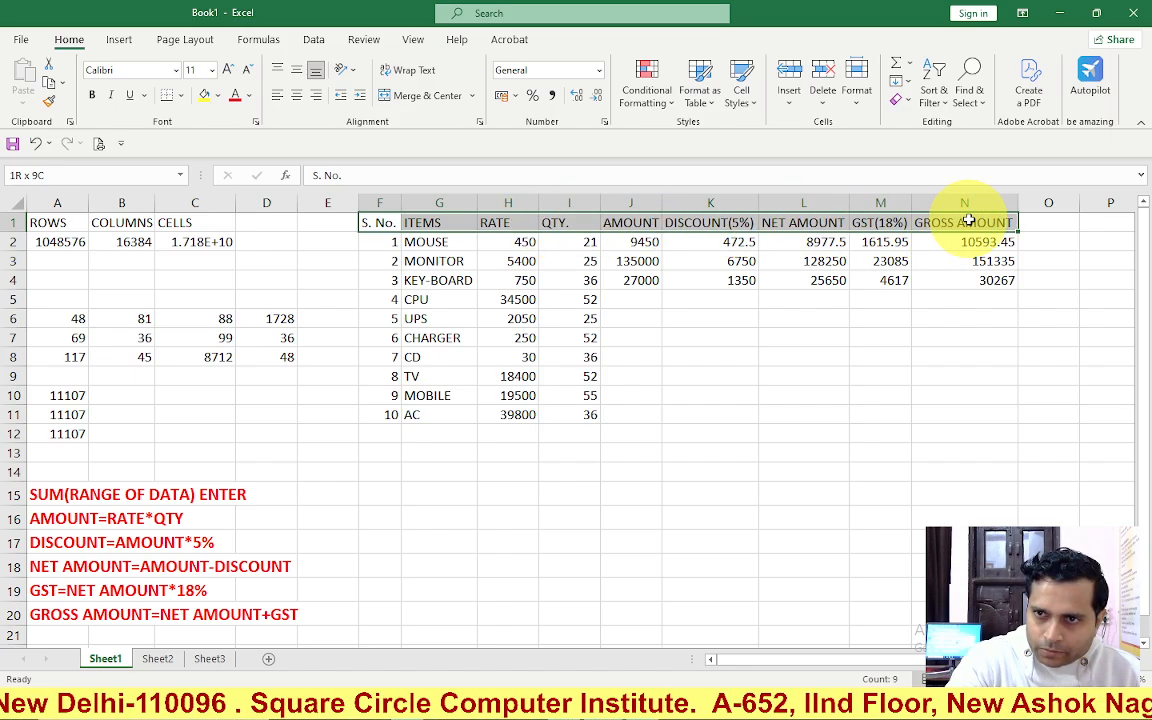
pyautogui.hotkey('ctrl', 'c')
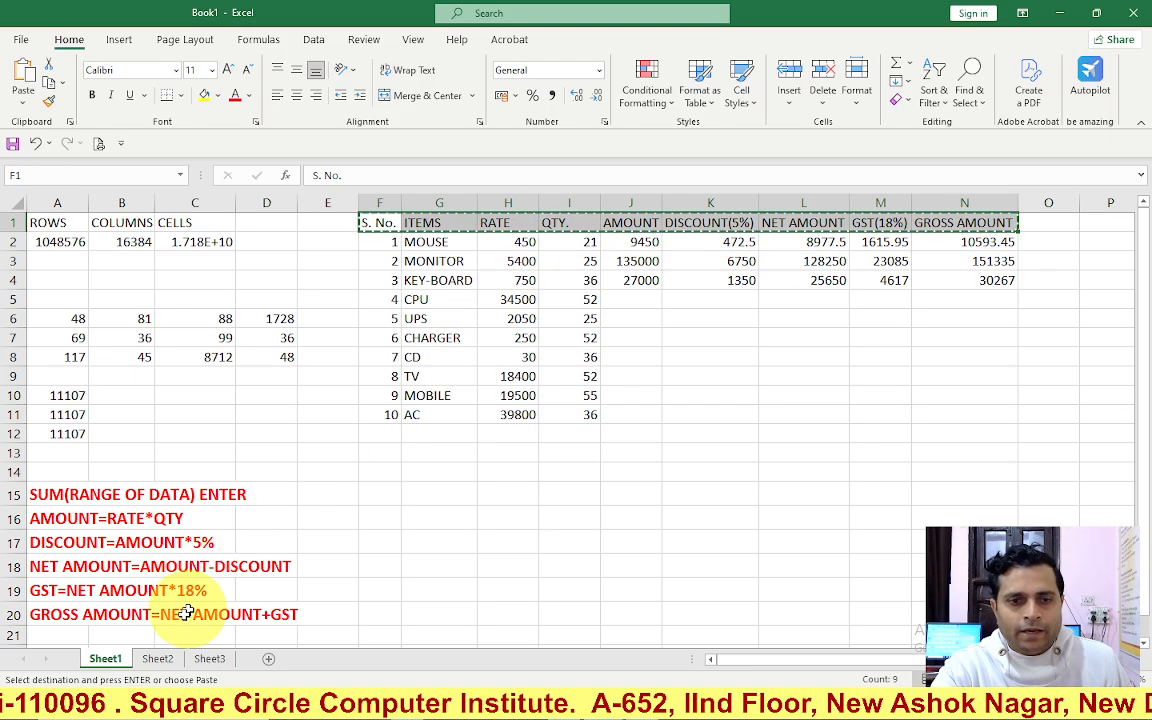
pyautogui.click(157, 659)
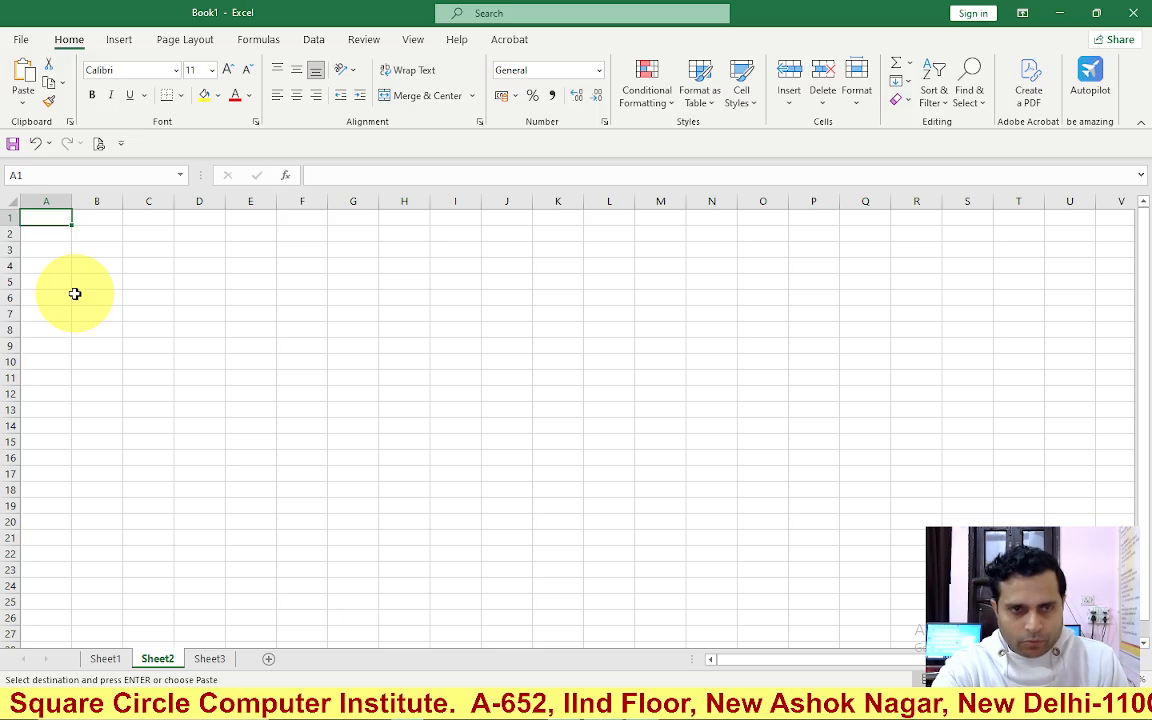
pyautogui.press('Return')
pyautogui.click(199, 345)
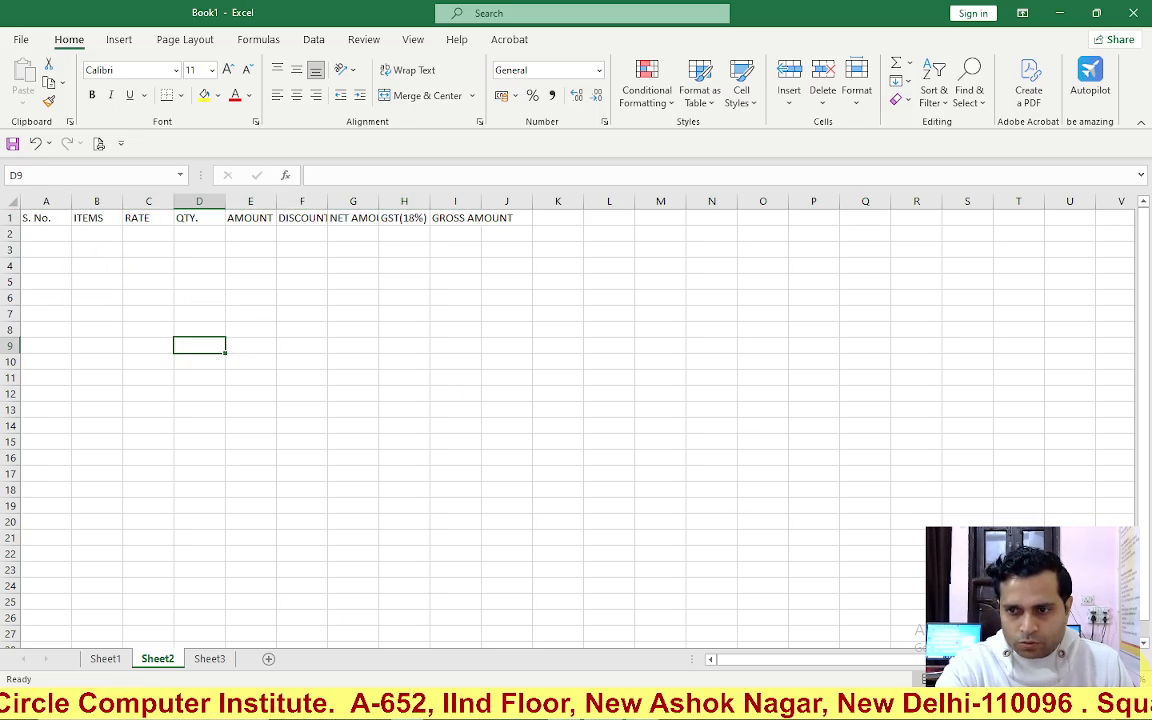
# Step: Narrow the S. No. column on Sheet2 and autofit the DISCOUNT(5%), NET AMOUNT and GROSS AMOUNT columns to their headers
pyautogui.click(1105, 679)
pyautogui.click(1105, 679)
pyautogui.click(550, 510)
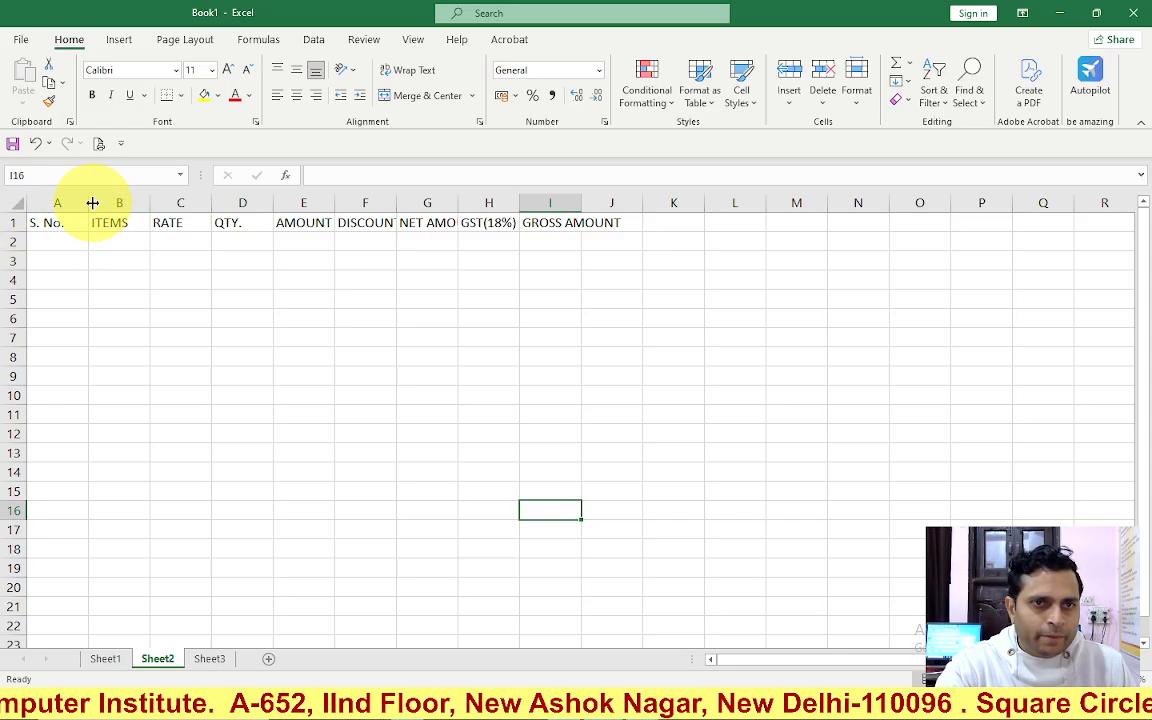
pyautogui.moveTo(90, 203); pyautogui.dragTo(70, 203)
pyautogui.doubleClick(377, 203)
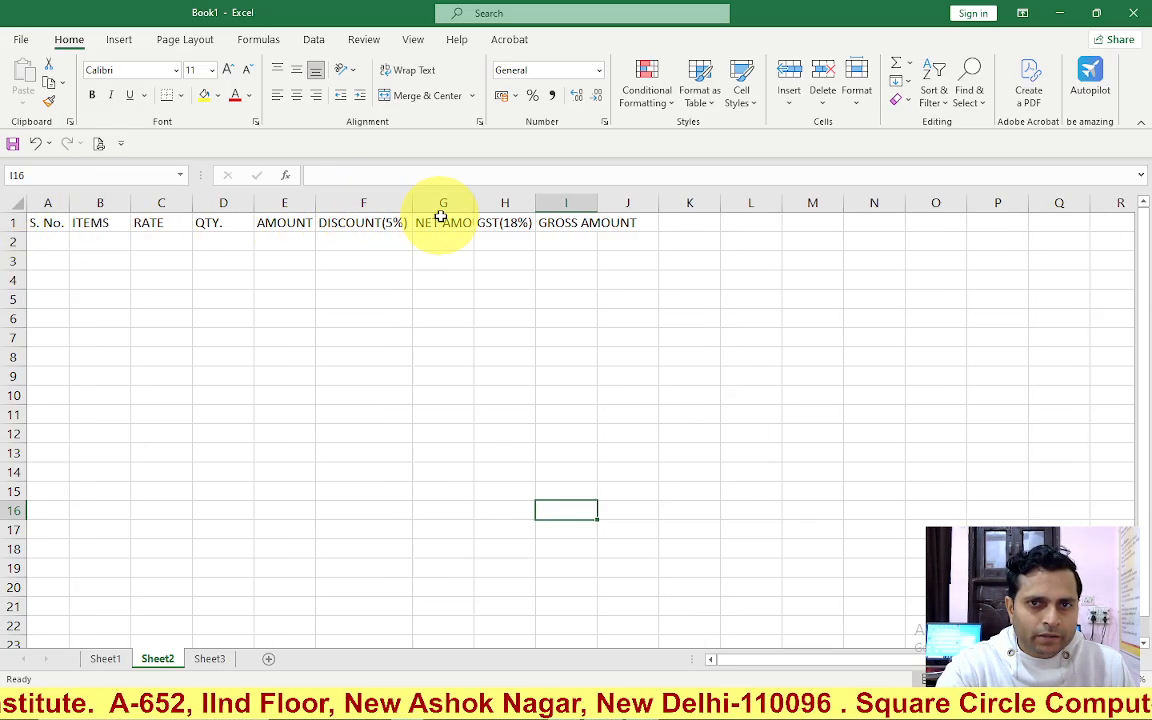
pyautogui.doubleClick(475, 203)
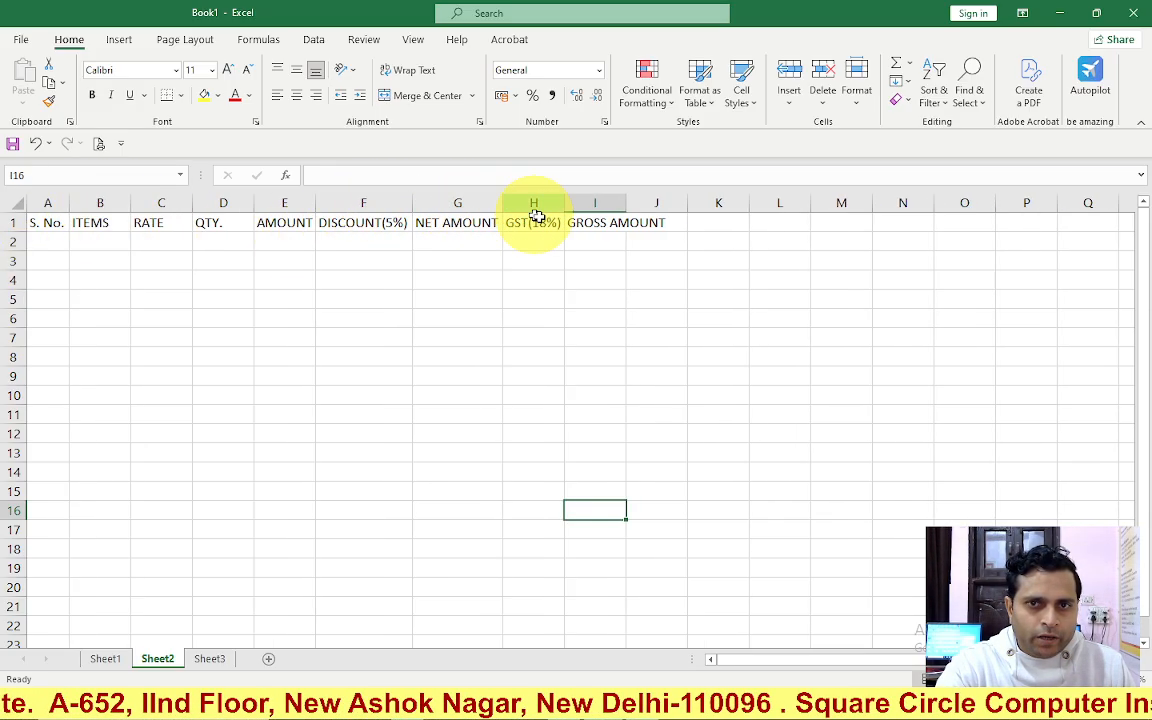
pyautogui.doubleClick(634, 205)
# Step: Enter 1 and 2 under S. No. on Sheet2 and fill the series down to 15 in A16
pyautogui.click(44, 243)
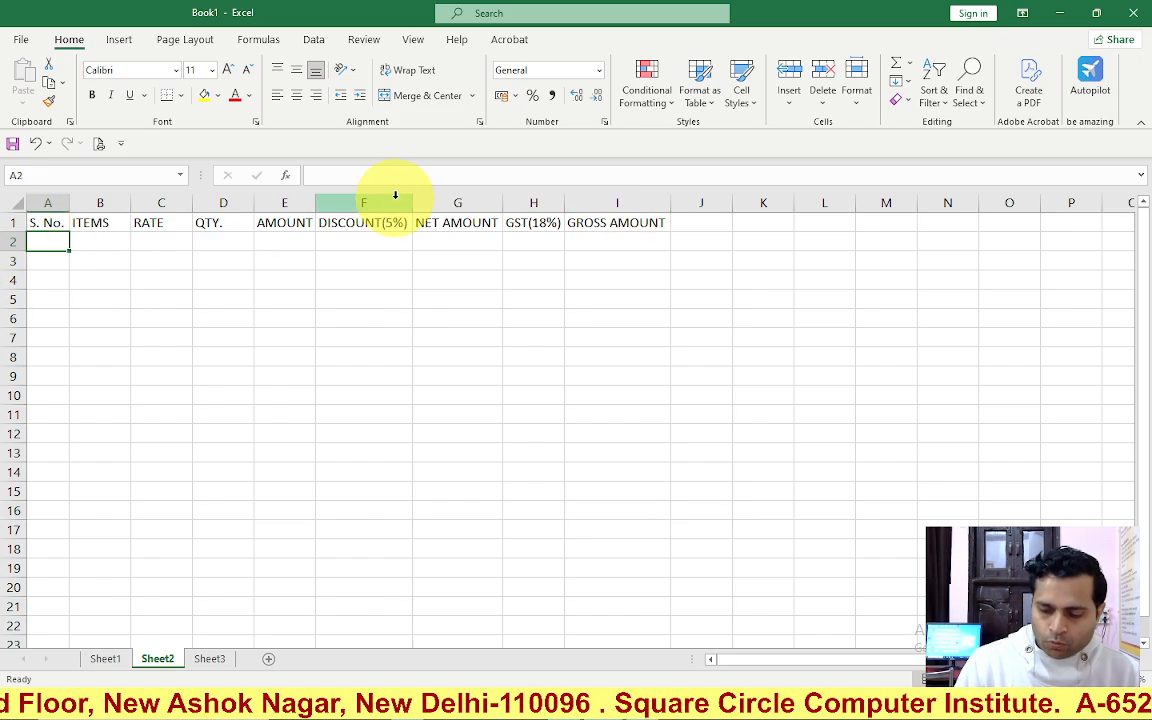
pyautogui.write('1')
pyautogui.press('Return')
pyautogui.write('2')
pyautogui.press('Return')
pyautogui.moveTo(50, 243); pyautogui.dragTo(62, 512)
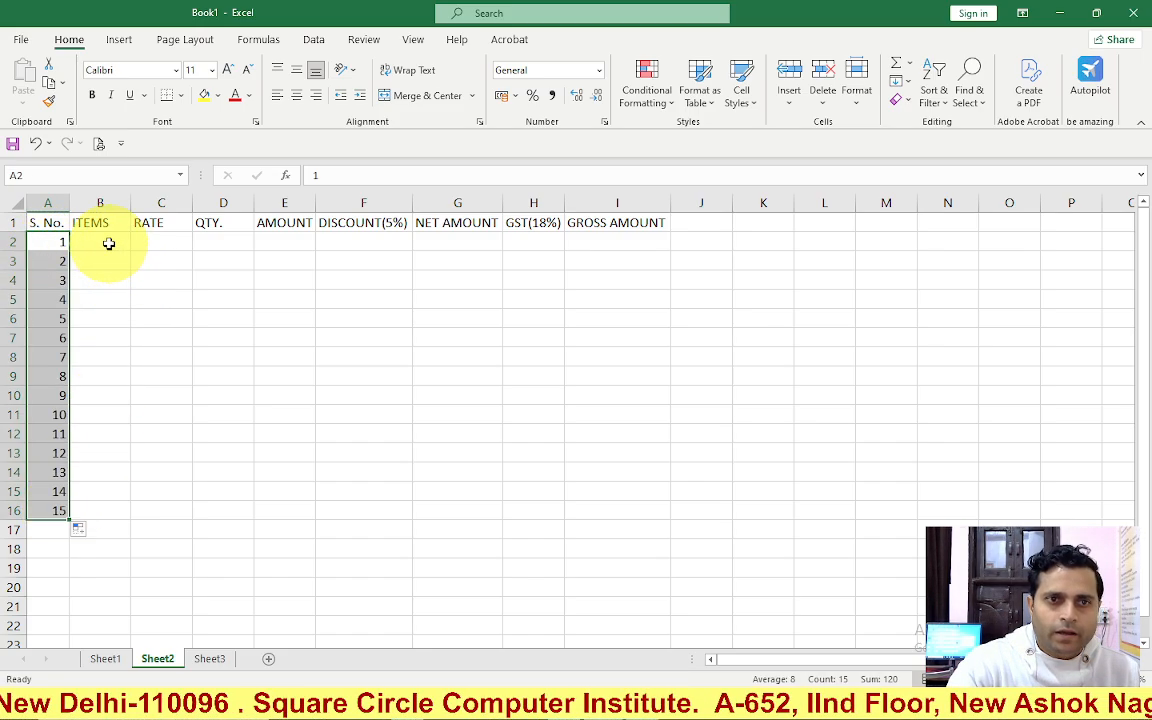
pyautogui.moveTo(106, 242); pyautogui.dragTo(98, 501)
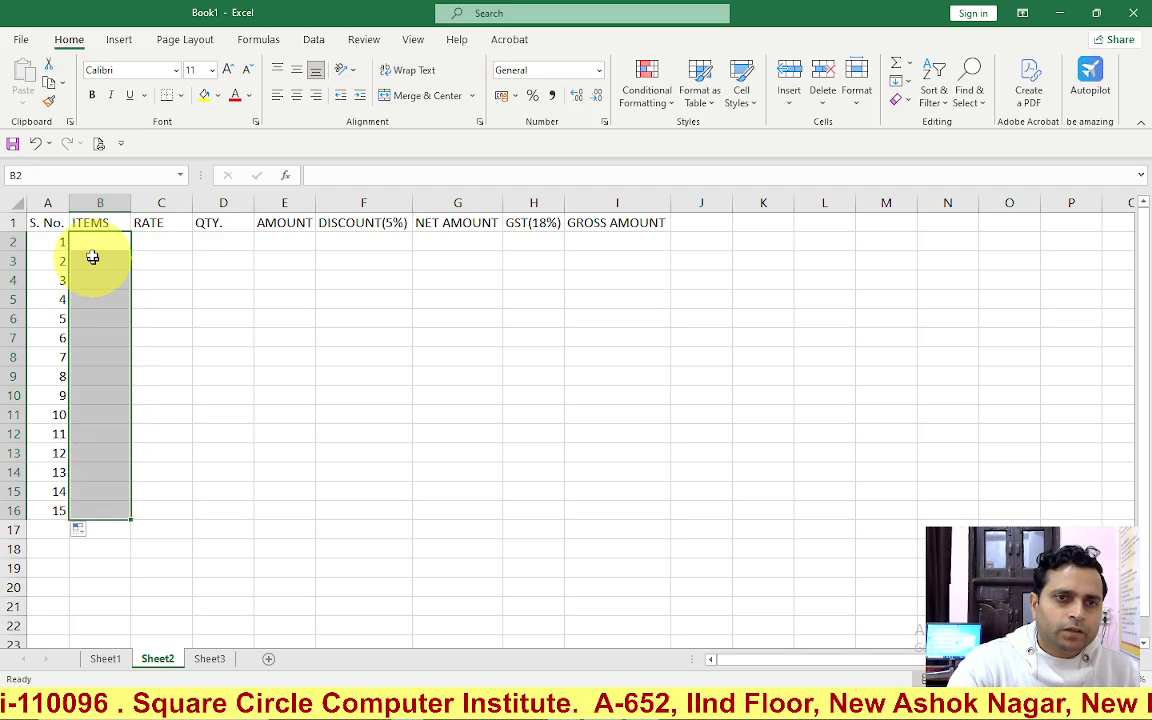
pyautogui.moveTo(93, 242); pyautogui.dragTo(90, 494)
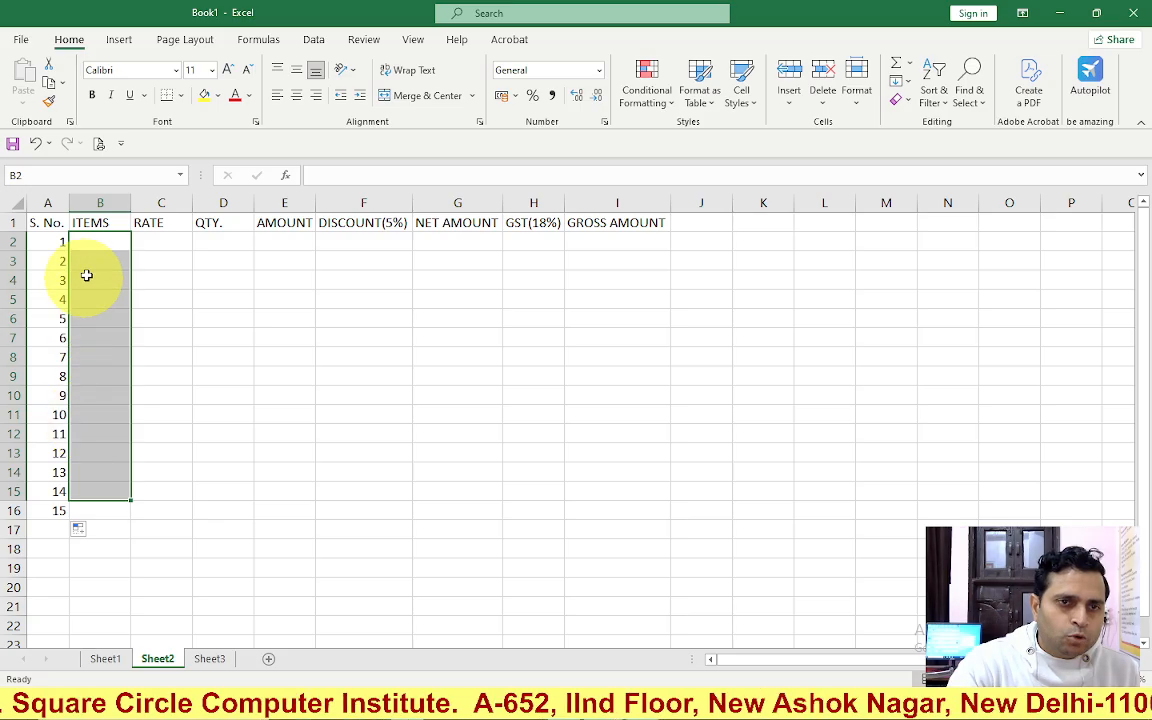
pyautogui.moveTo(95, 239); pyautogui.dragTo(96, 502)
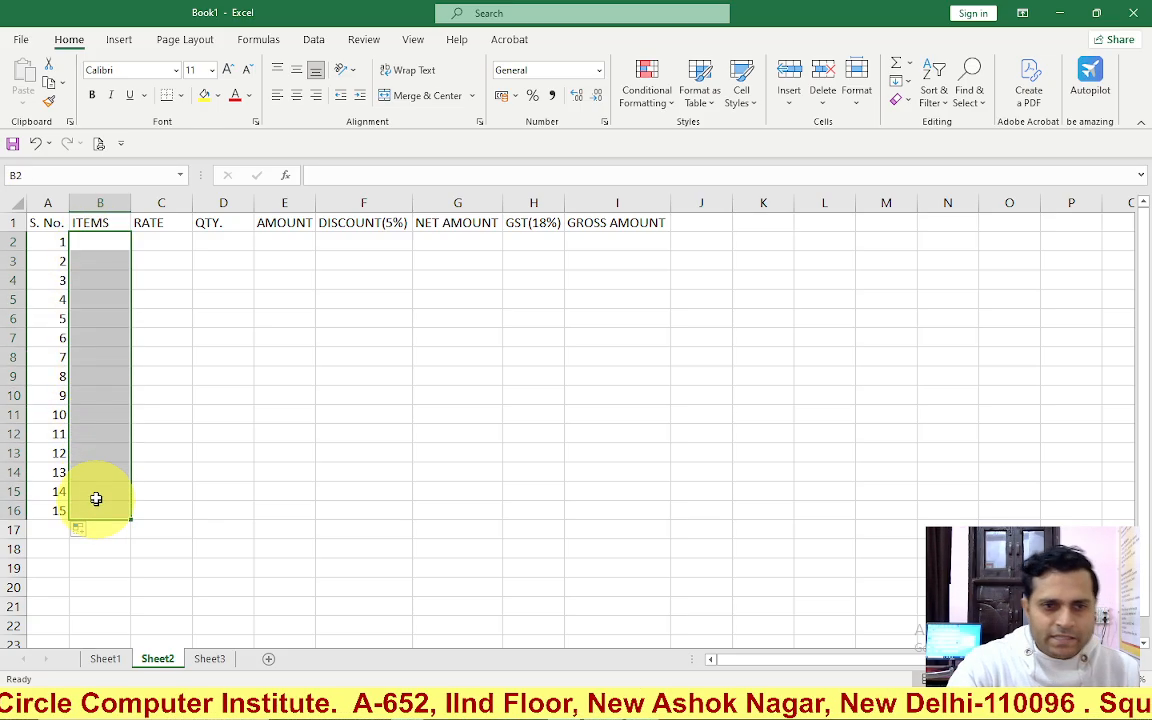
pyautogui.click(162, 427)
pyautogui.moveTo(154, 255); pyautogui.dragTo(158, 512)
pyautogui.moveTo(221, 255); pyautogui.dragTo(220, 512)
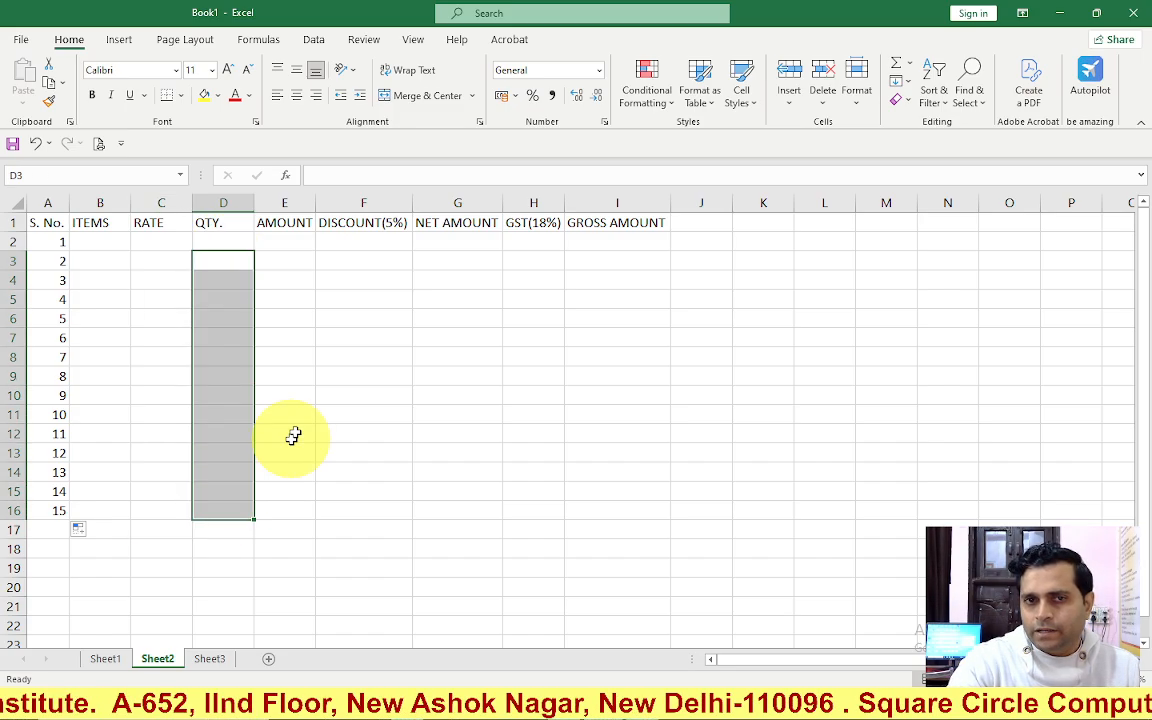
pyautogui.click(293, 435)
pyautogui.moveTo(284, 242); pyautogui.dragTo(654, 509)
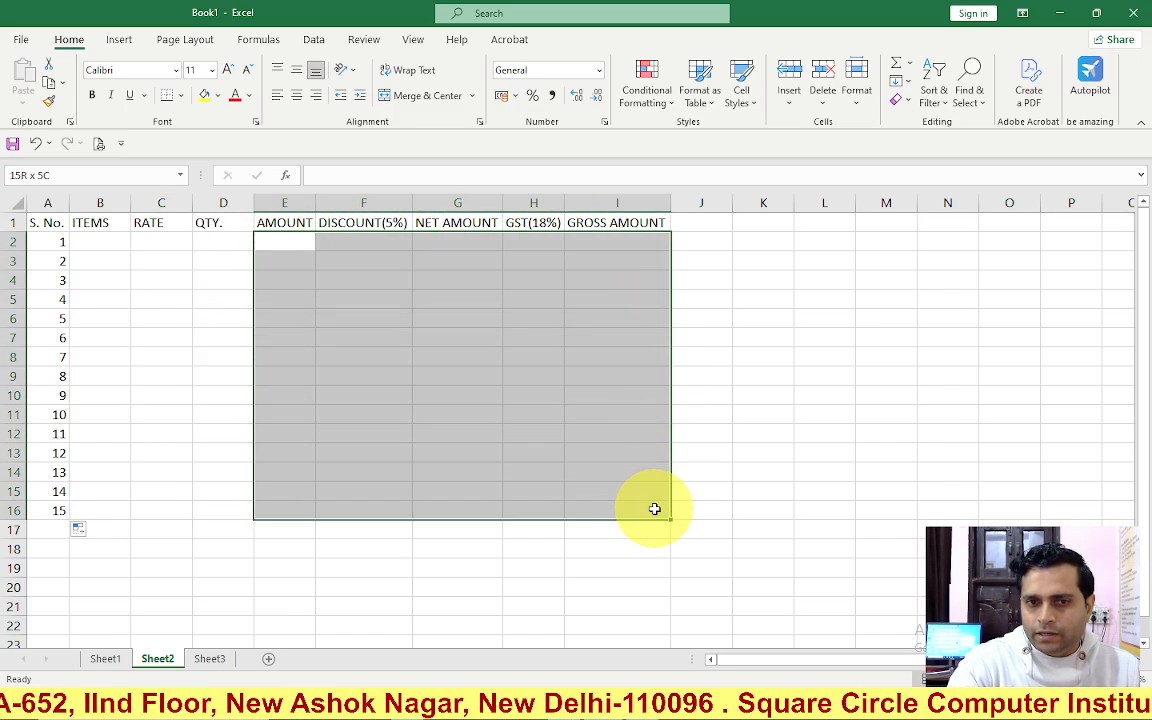
pyautogui.click(455, 380)
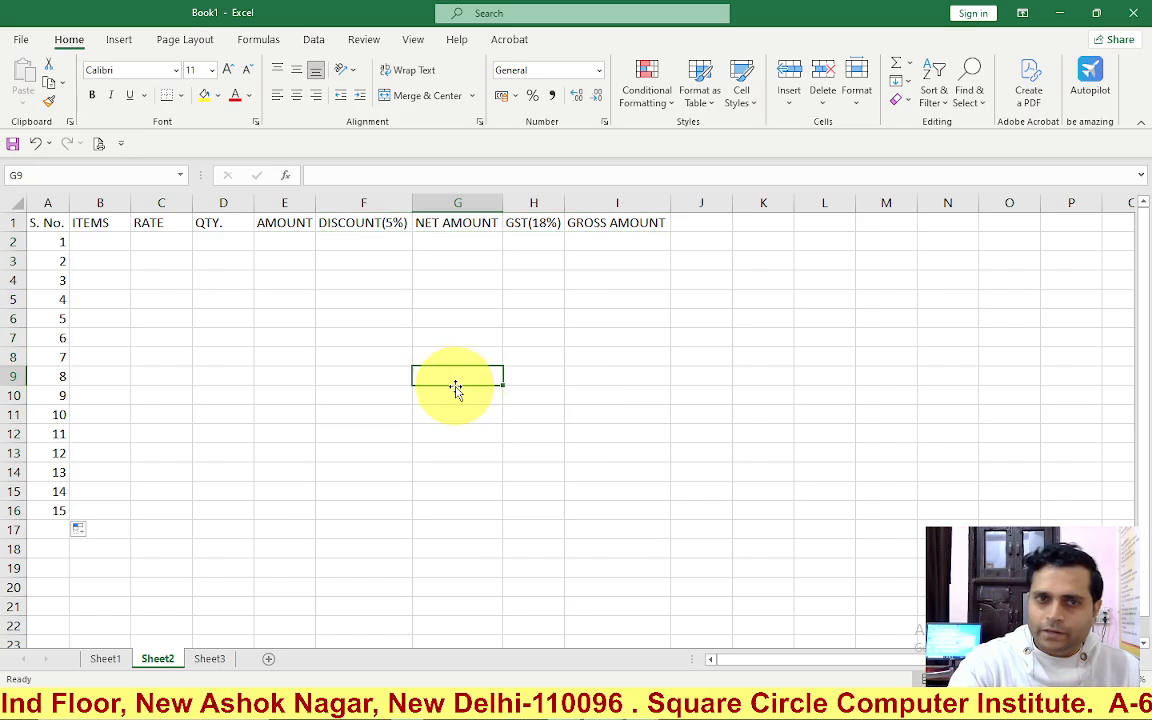
pyautogui.click(226, 377)
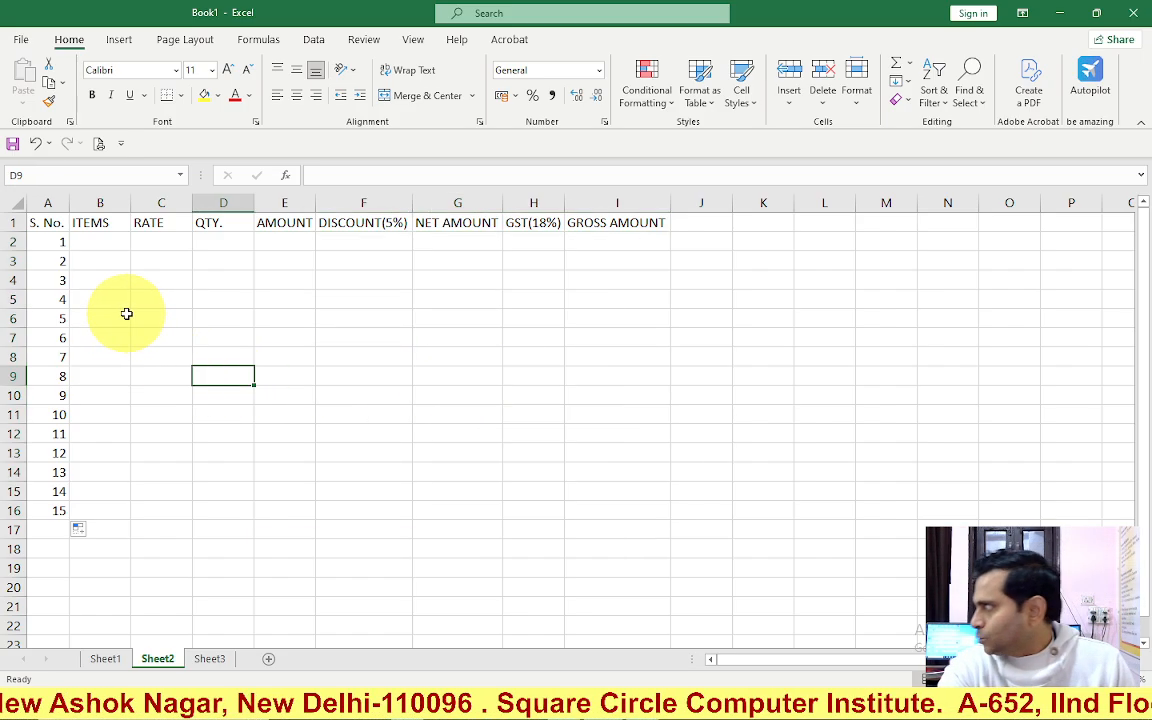
pyautogui.click(258, 339)
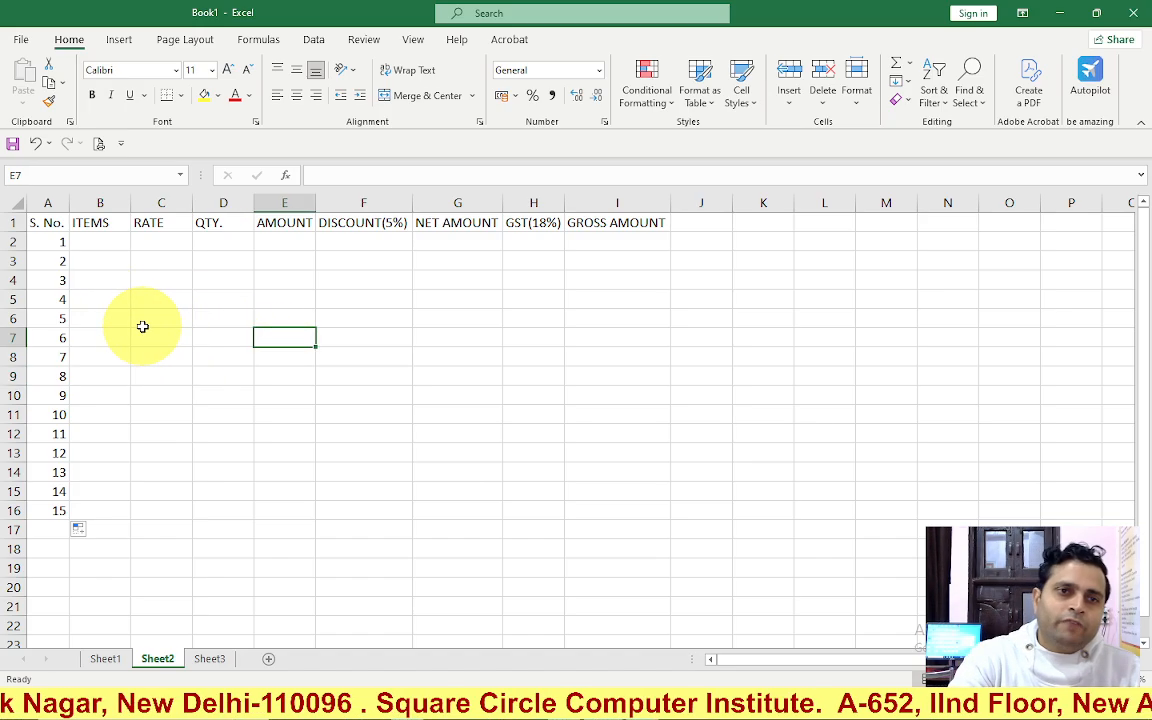
pyautogui.click(147, 342)
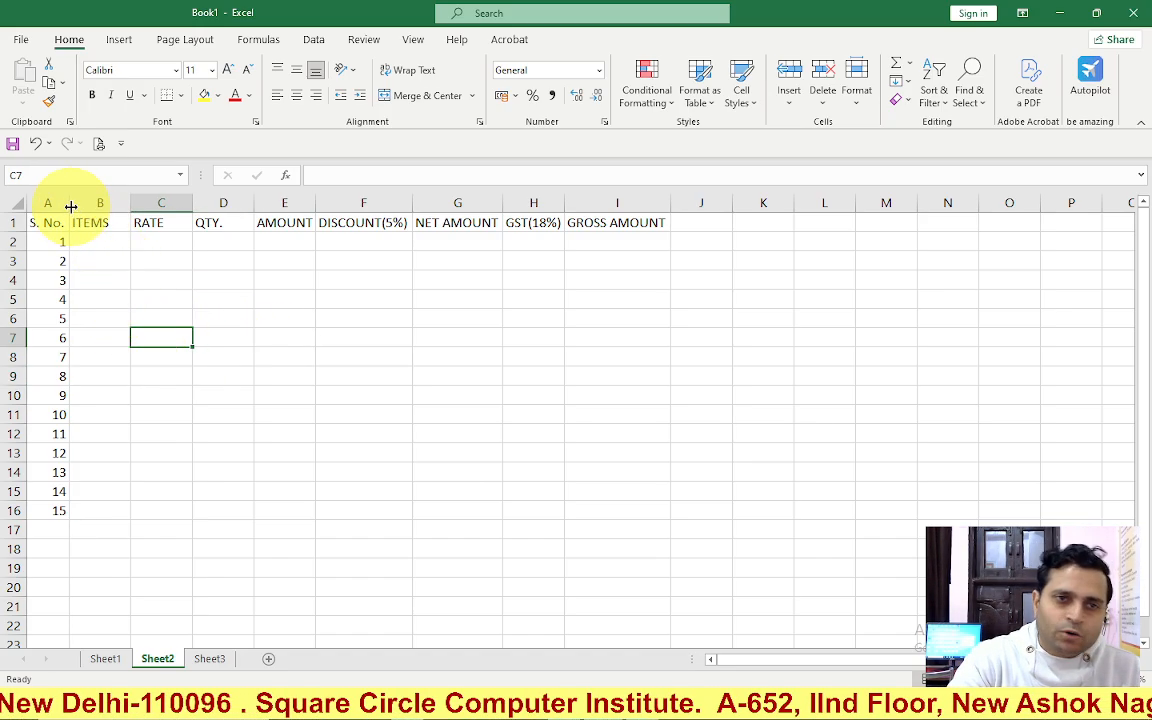
pyautogui.moveTo(100, 243); pyautogui.dragTo(581, 234)
pyautogui.click(363, 357)
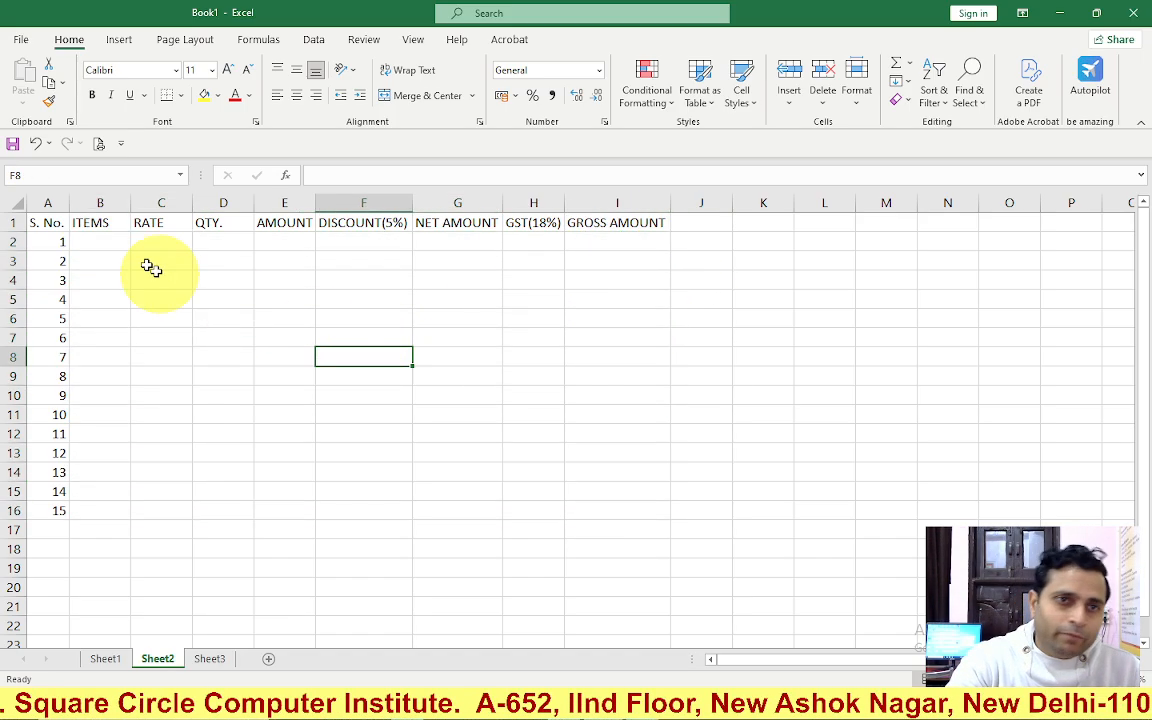
pyautogui.moveTo(110, 244); pyautogui.dragTo(596, 257)
pyautogui.click(346, 350)
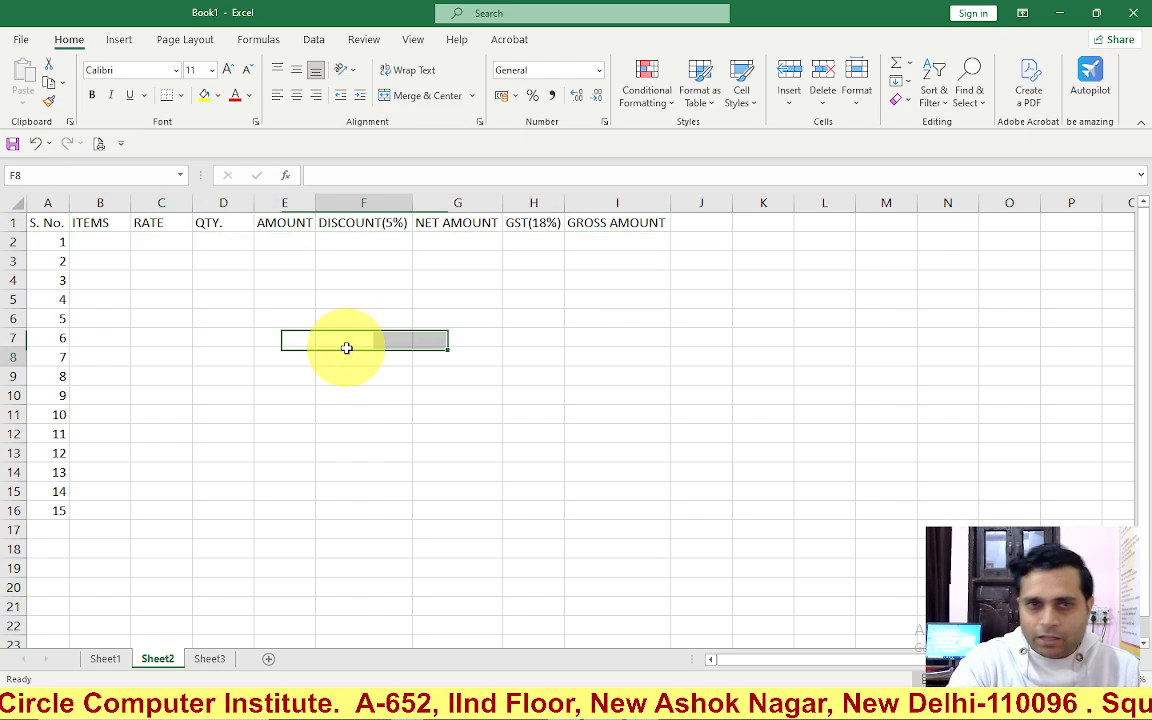
# Step: Return to the item billing table and formula notes on Sheet1
pyautogui.click(105, 660)
pyautogui.click(716, 339)
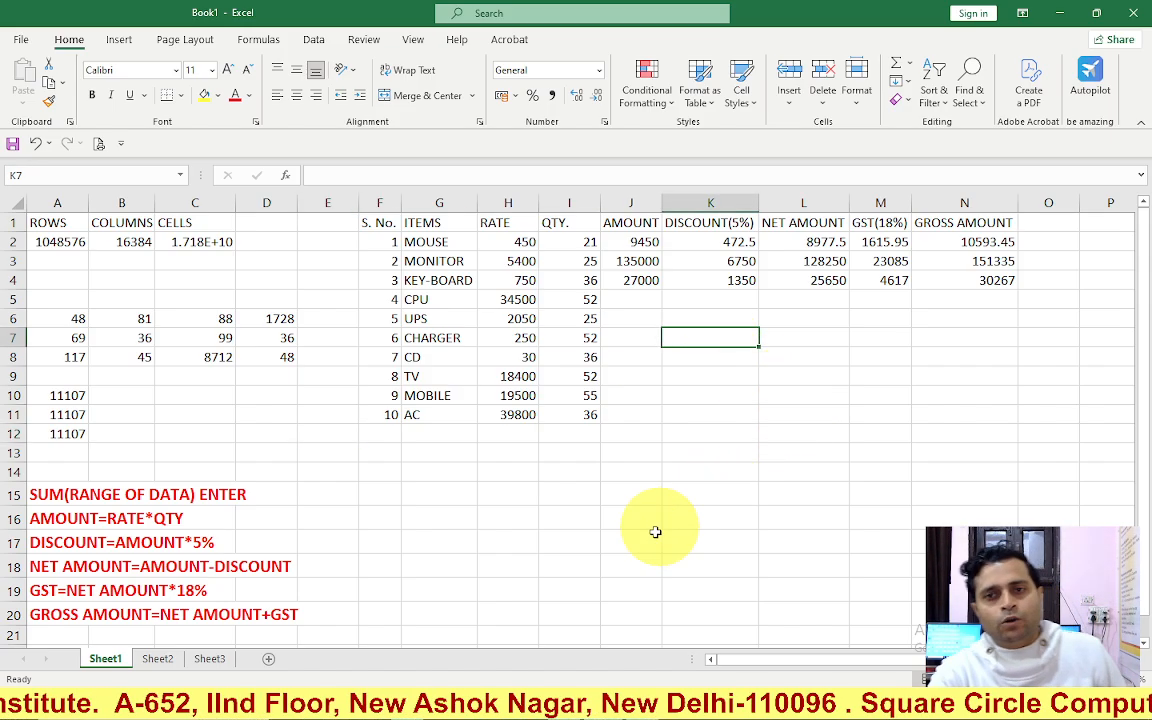
pyautogui.click(465, 487)
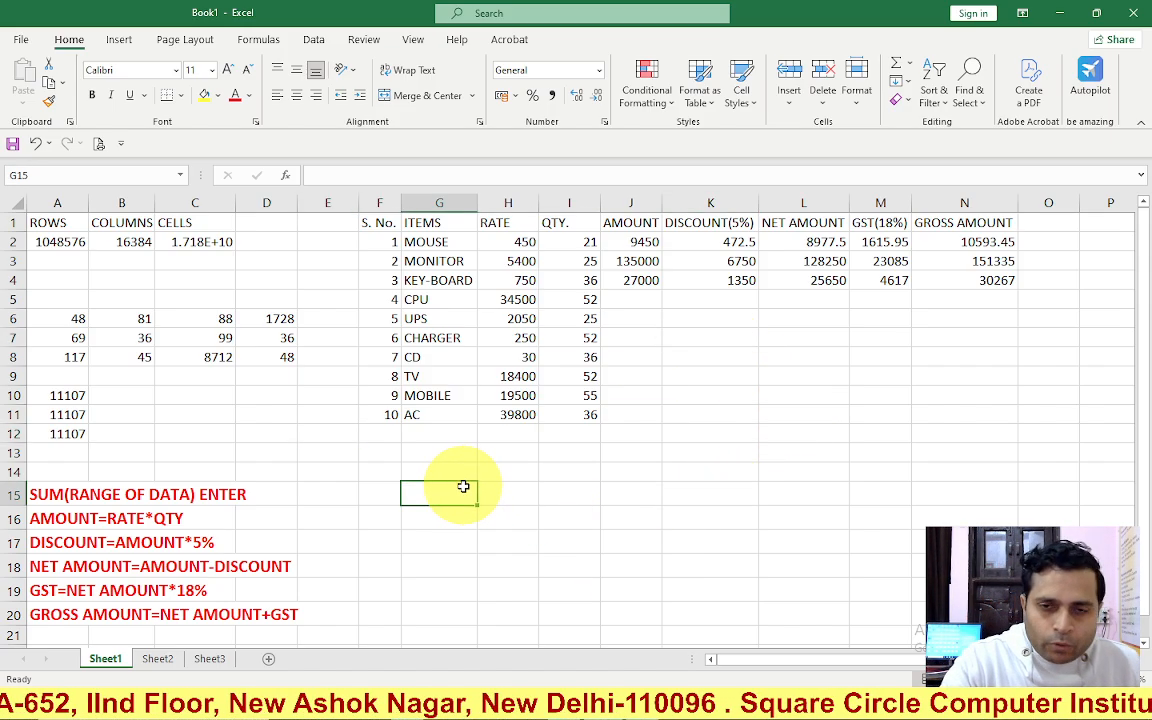
pyautogui.click(526, 497)
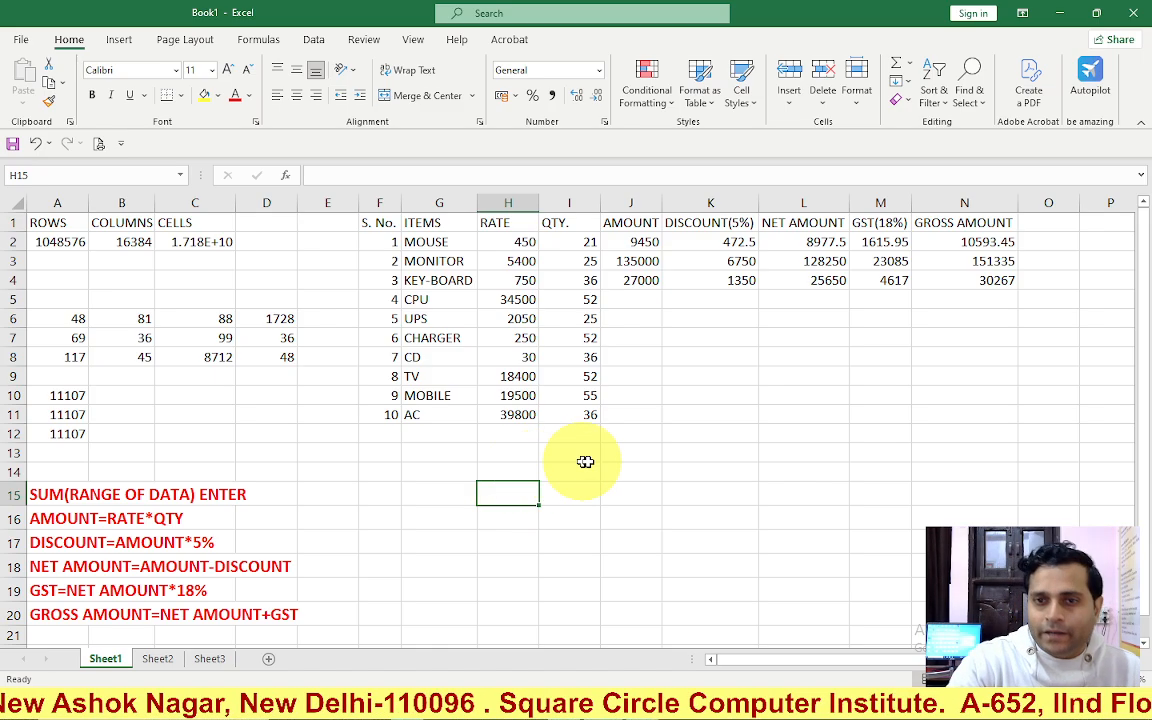
pyautogui.click(680, 455)
pyautogui.click(463, 500)
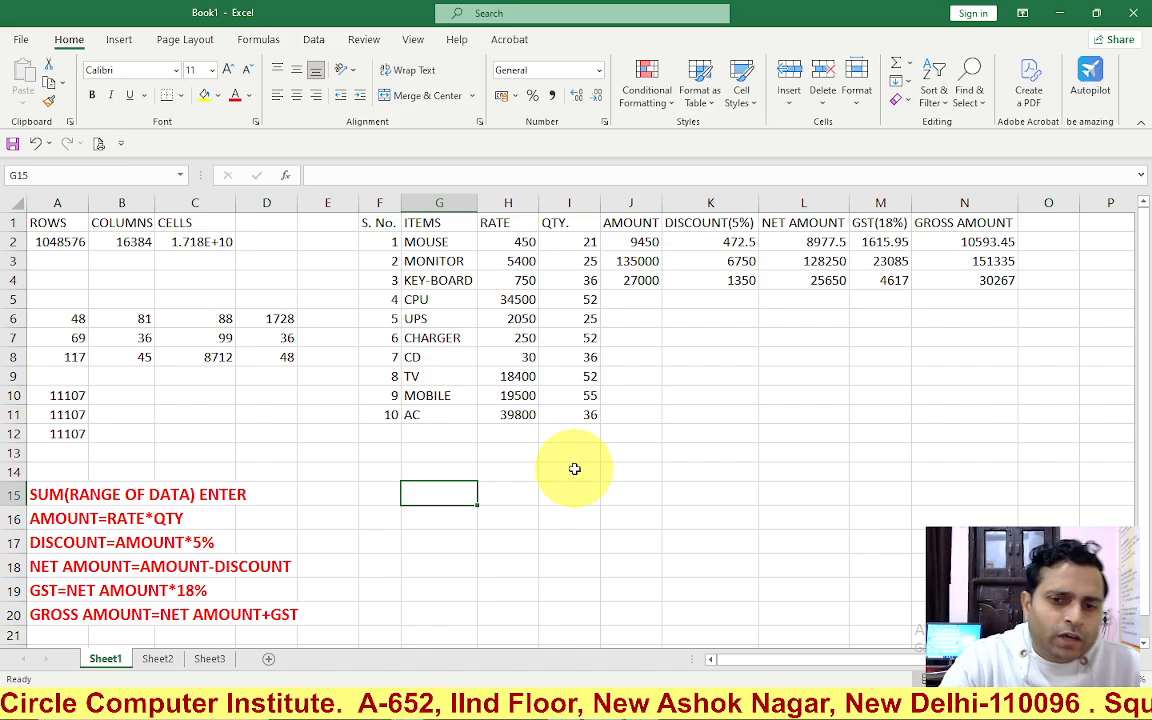
# Step: Switch to OBS and activate Scene 2
pyautogui.click(564, 702)
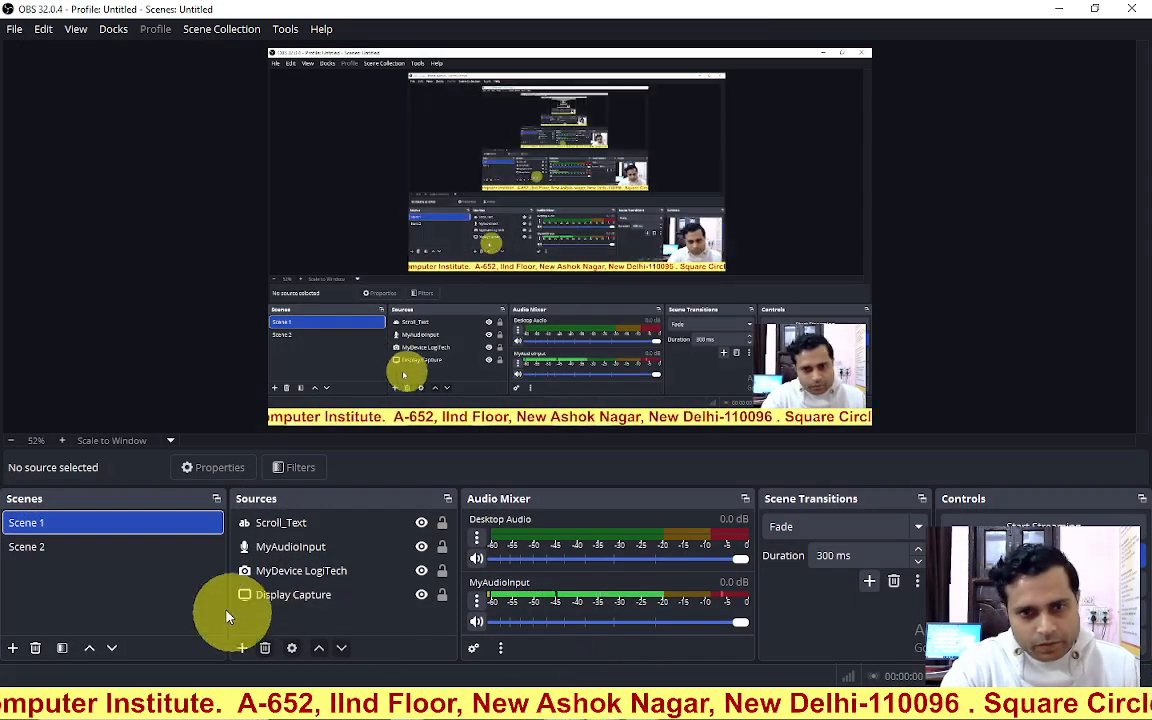
pyautogui.click(44, 548)
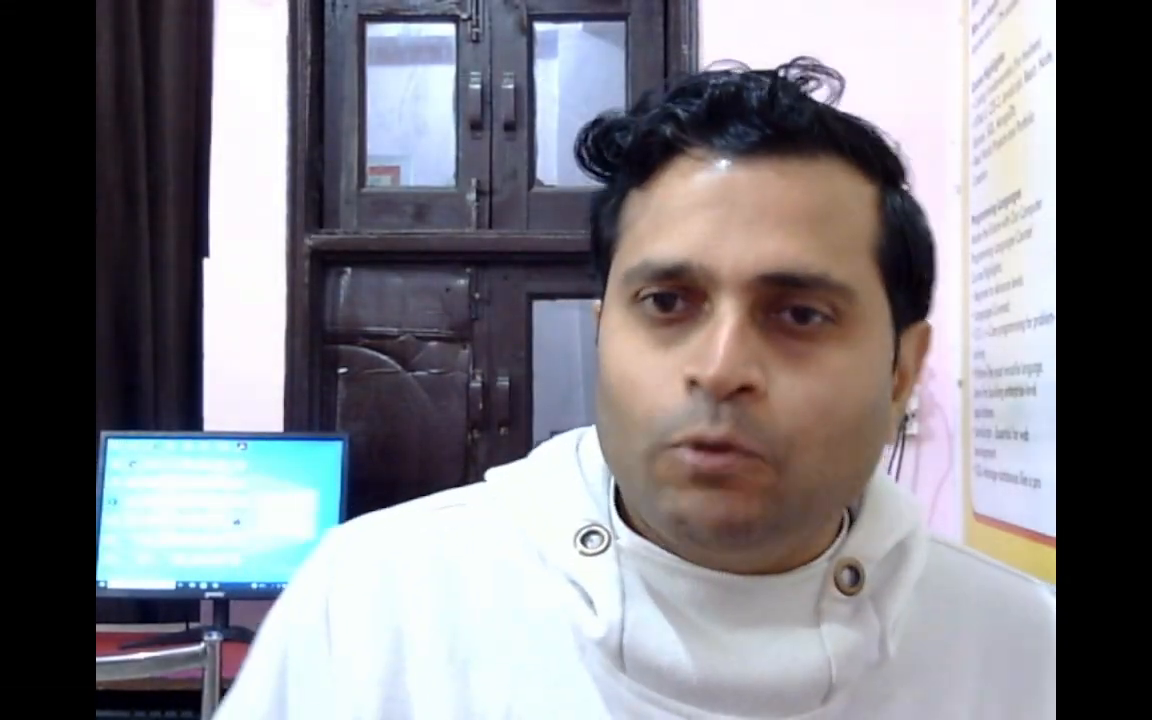